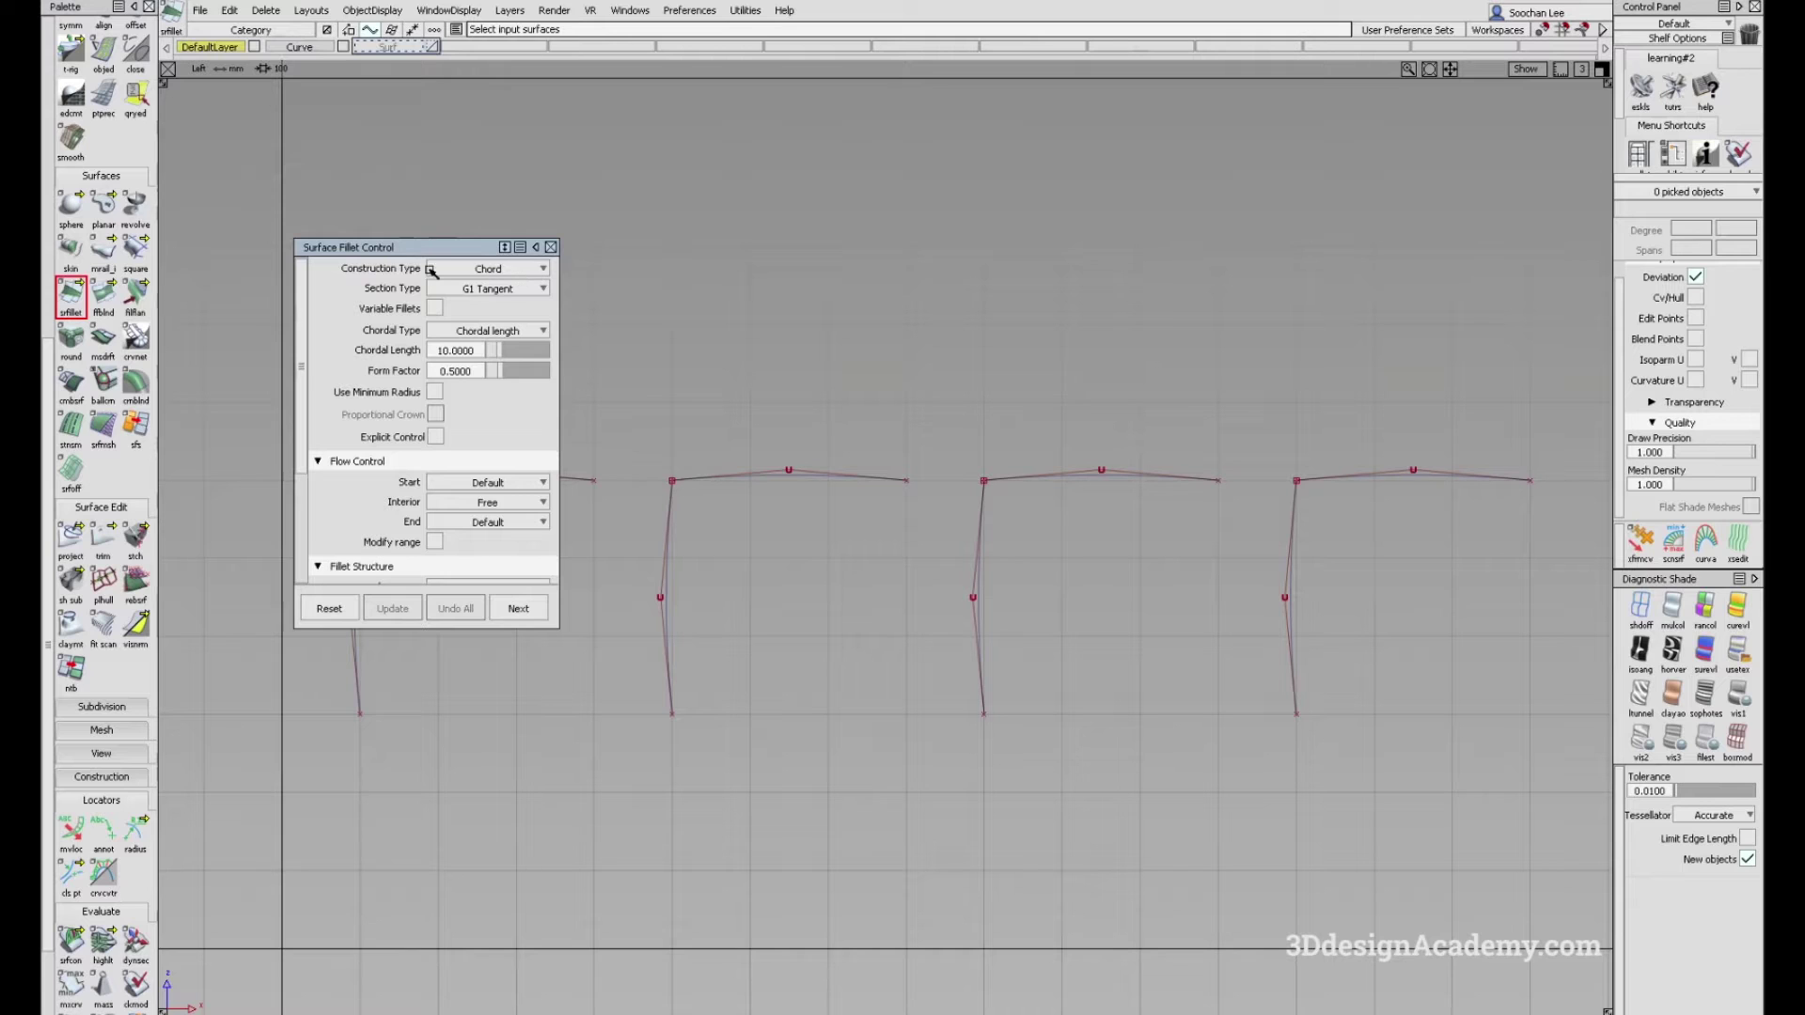
{"action": "left_click", "coordinate": [329, 609]}
{"action": "left_click", "coordinate": [845, 572]}
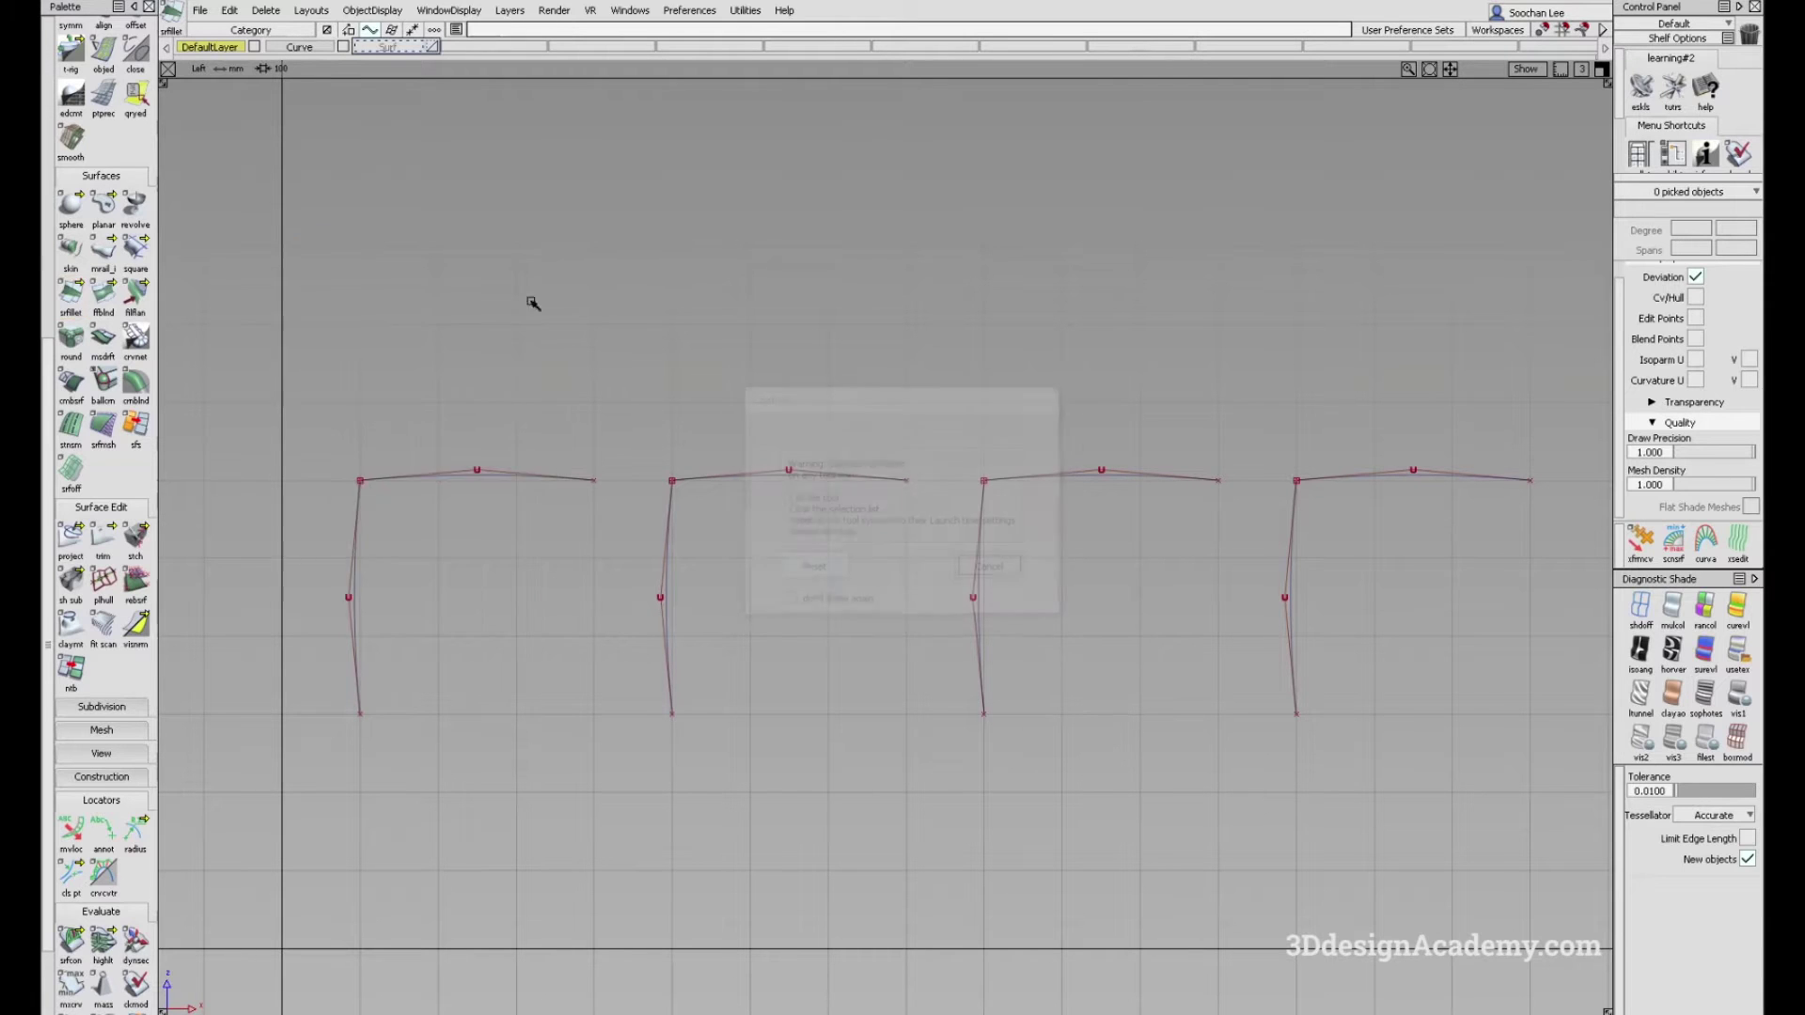
{"action": "left_click", "coordinate": [527, 272]}
{"action": "left_click", "coordinate": [480, 262]}
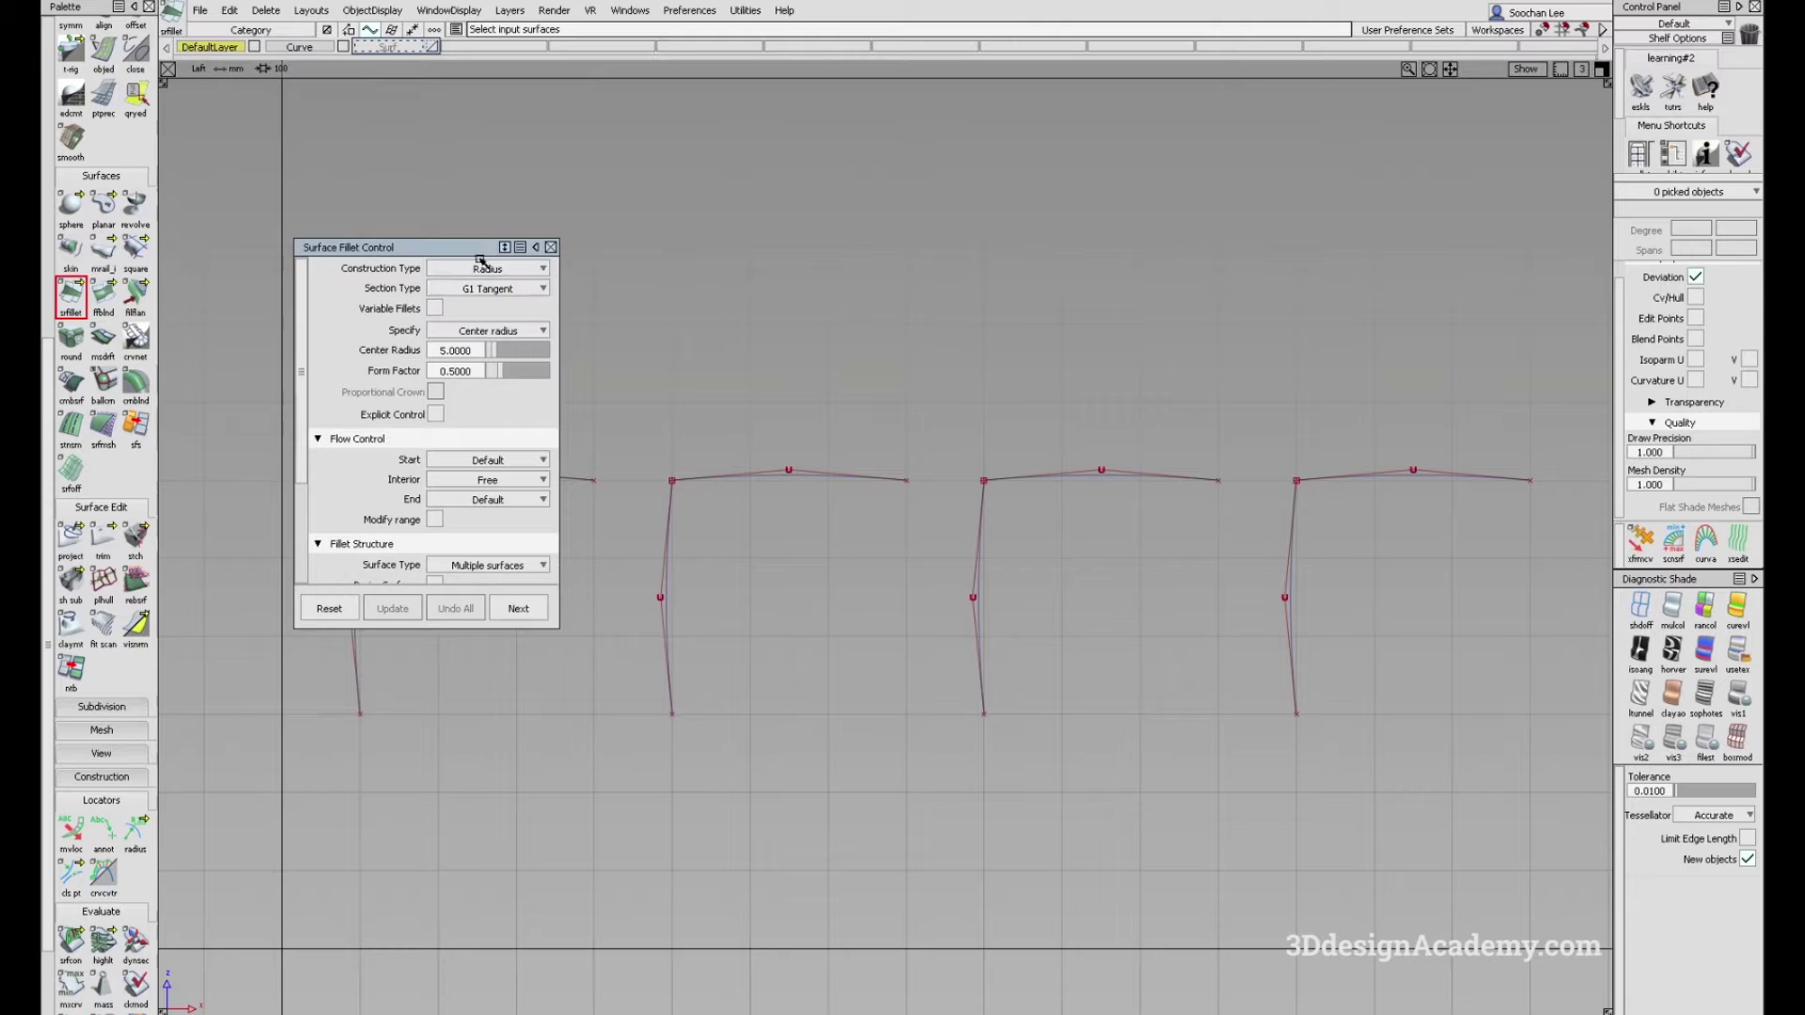
{"action": "left_click", "coordinate": [552, 248]}
Step: Start the Curve Fillet tool with the construction type set to Radius
{"action": "scroll", "coordinate": [102, 507], "scroll_direction": "up", "scroll_amount": 5}
{"action": "scroll", "coordinate": [102, 282], "scroll_direction": "up", "scroll_amount": 1}
{"action": "left_click", "coordinate": [70, 83]}
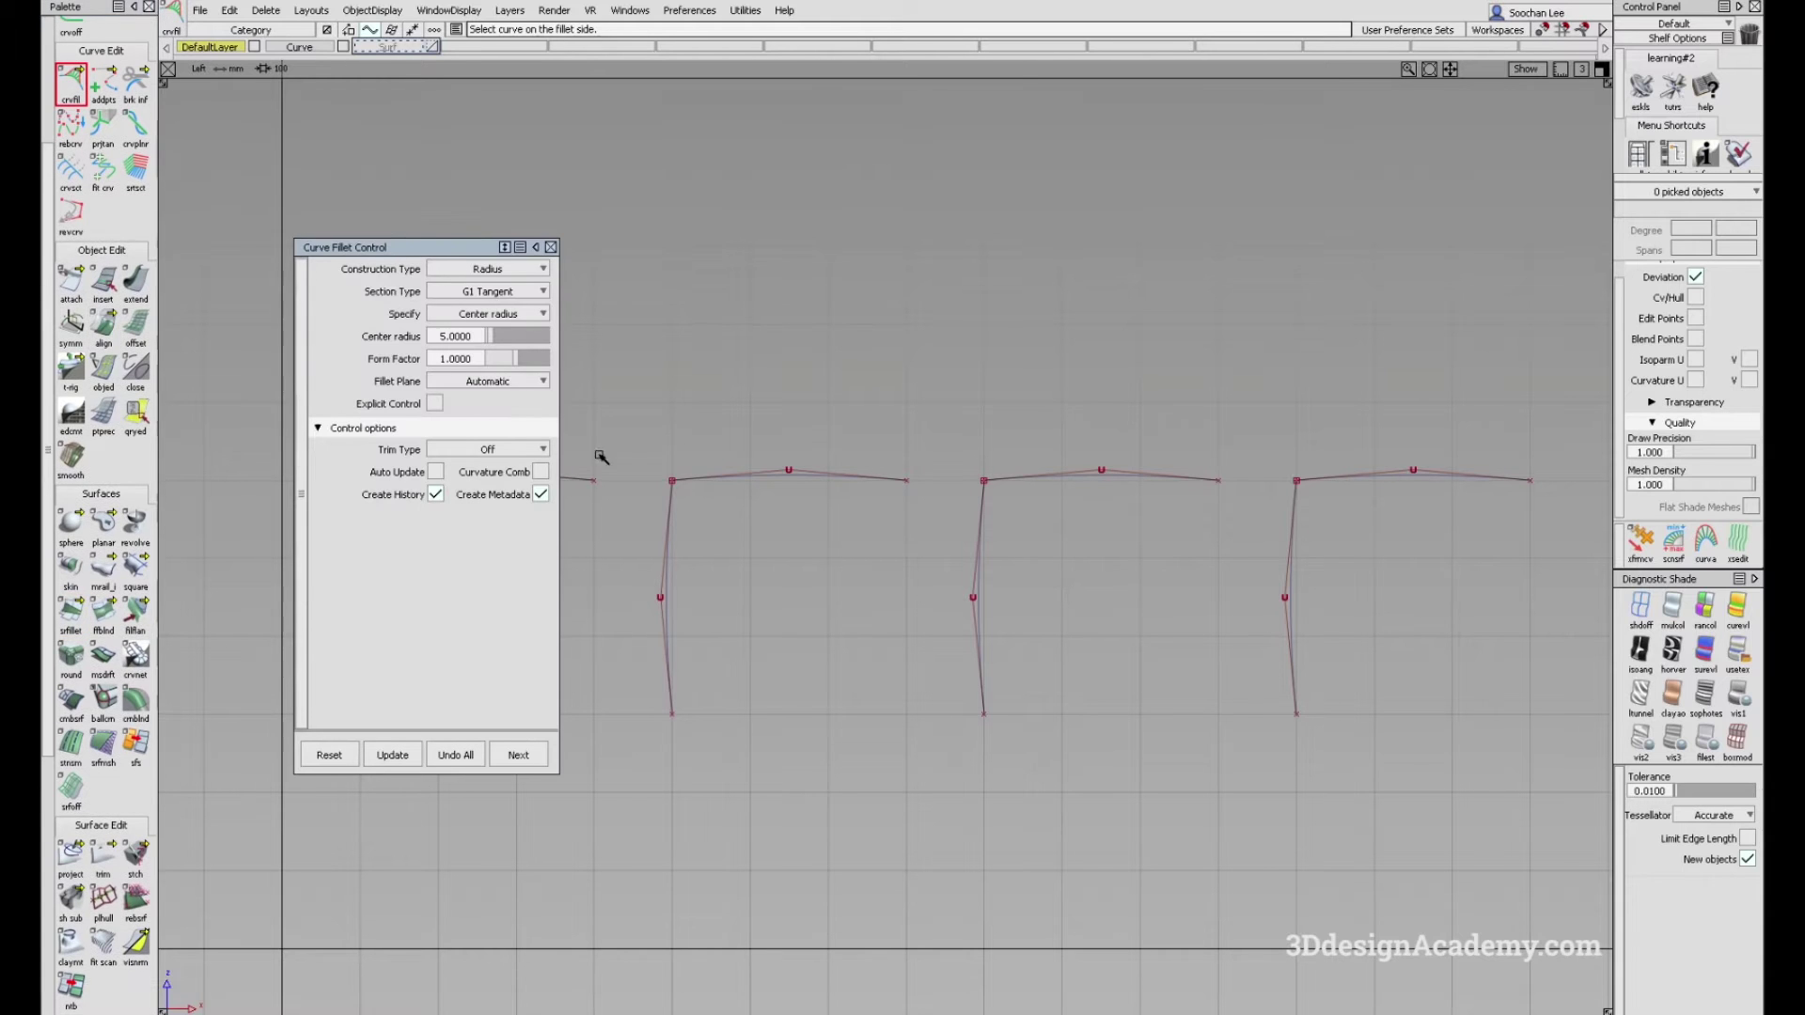
{"action": "left_click", "coordinate": [515, 272]}
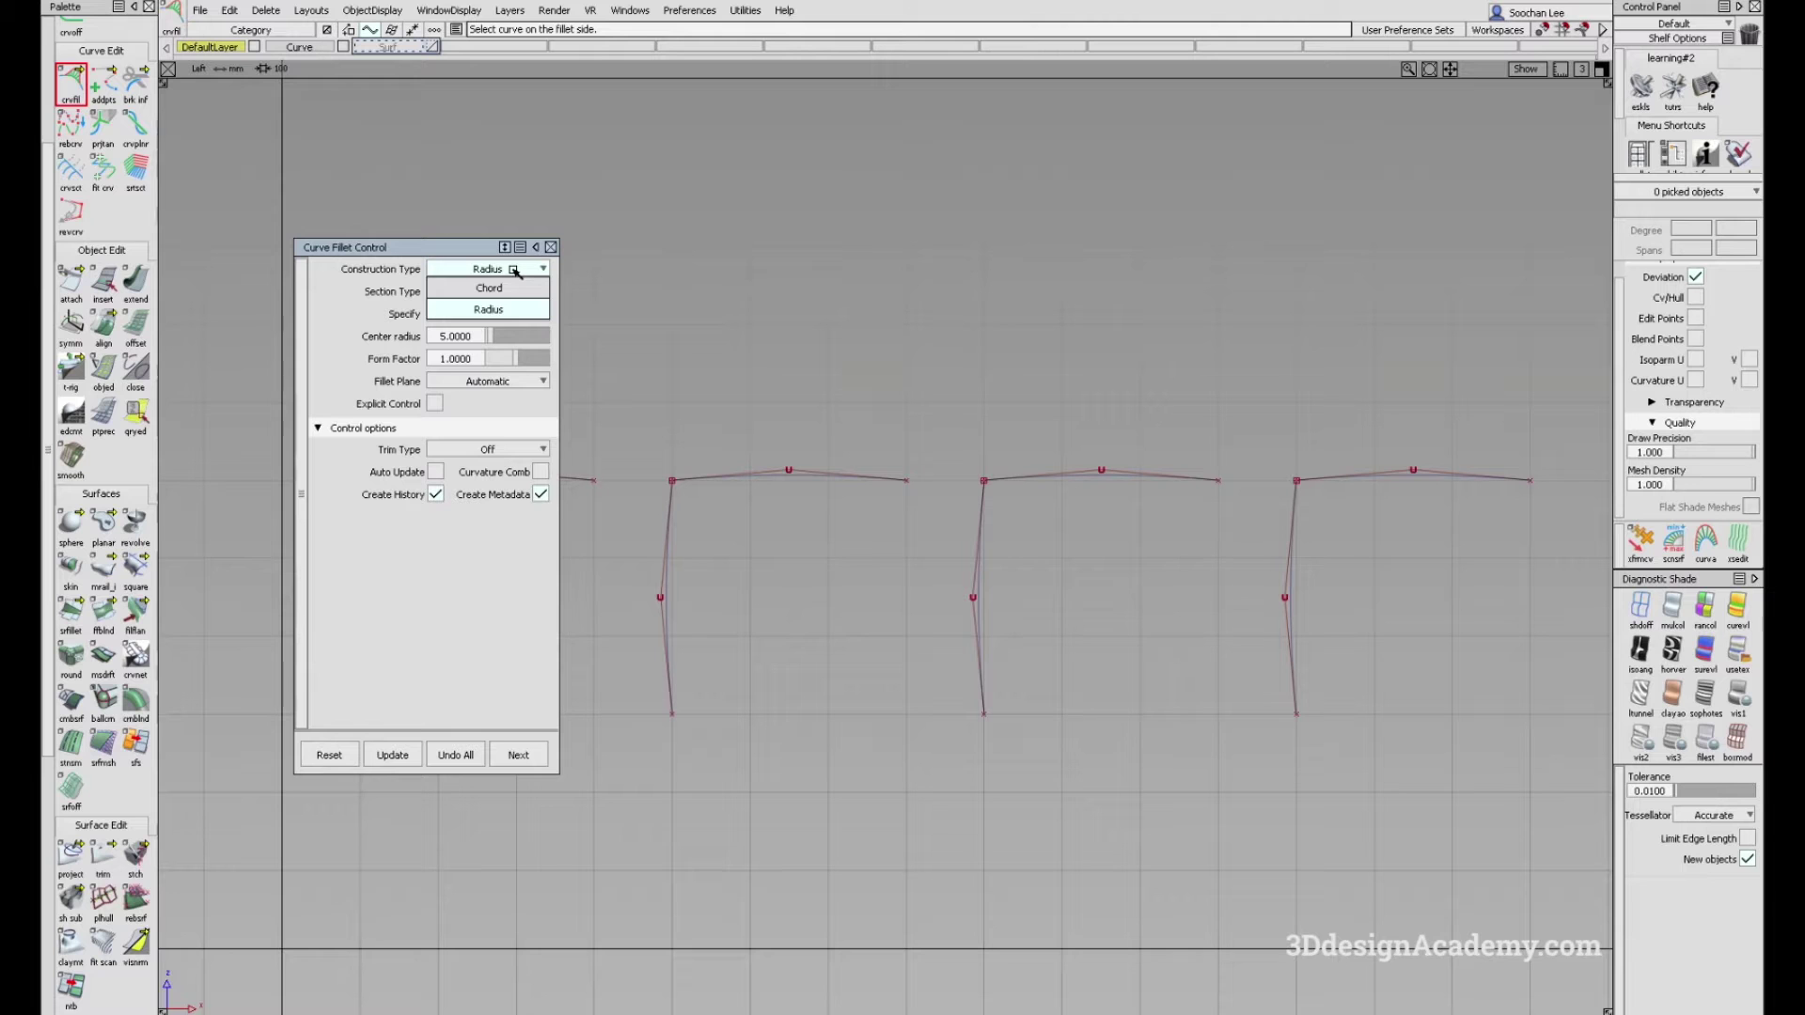
{"action": "left_click", "coordinate": [498, 308]}
{"action": "left_click_drag", "start_coordinate": [402, 252], "coordinate": [829, 274]}
Step: Fillet the first pair of curves using a G1 Circular section with a radius of 100
{"action": "left_click", "coordinate": [350, 534], "text": "alt+shift"}
{"action": "right_click_drag", "start_coordinate": [349, 535], "coordinate": [418, 535], "text": "alt+shift"}
{"action": "middle_click_drag", "start_coordinate": [419, 534], "coordinate": [808, 546], "text": "alt+shift"}
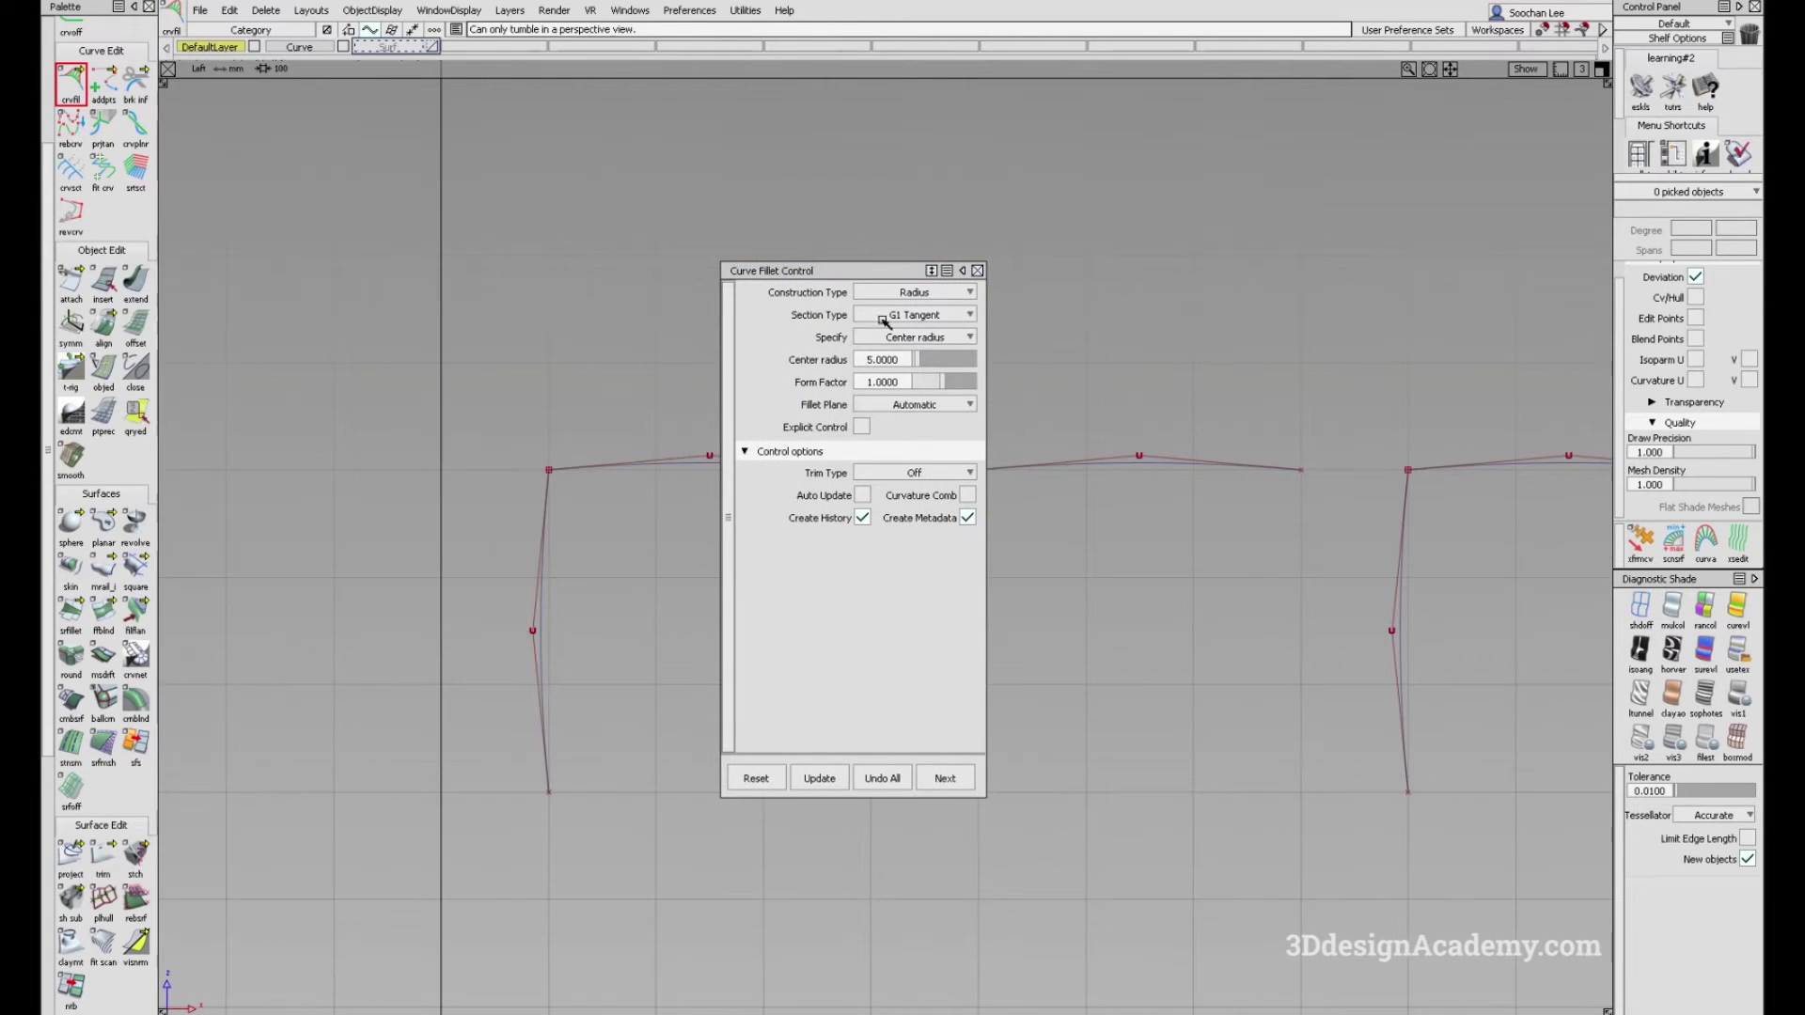
{"action": "left_click_drag", "start_coordinate": [904, 273], "coordinate": [394, 350]}
{"action": "middle_click_drag", "start_coordinate": [508, 401], "coordinate": [517, 399], "text": "alt+shift"}
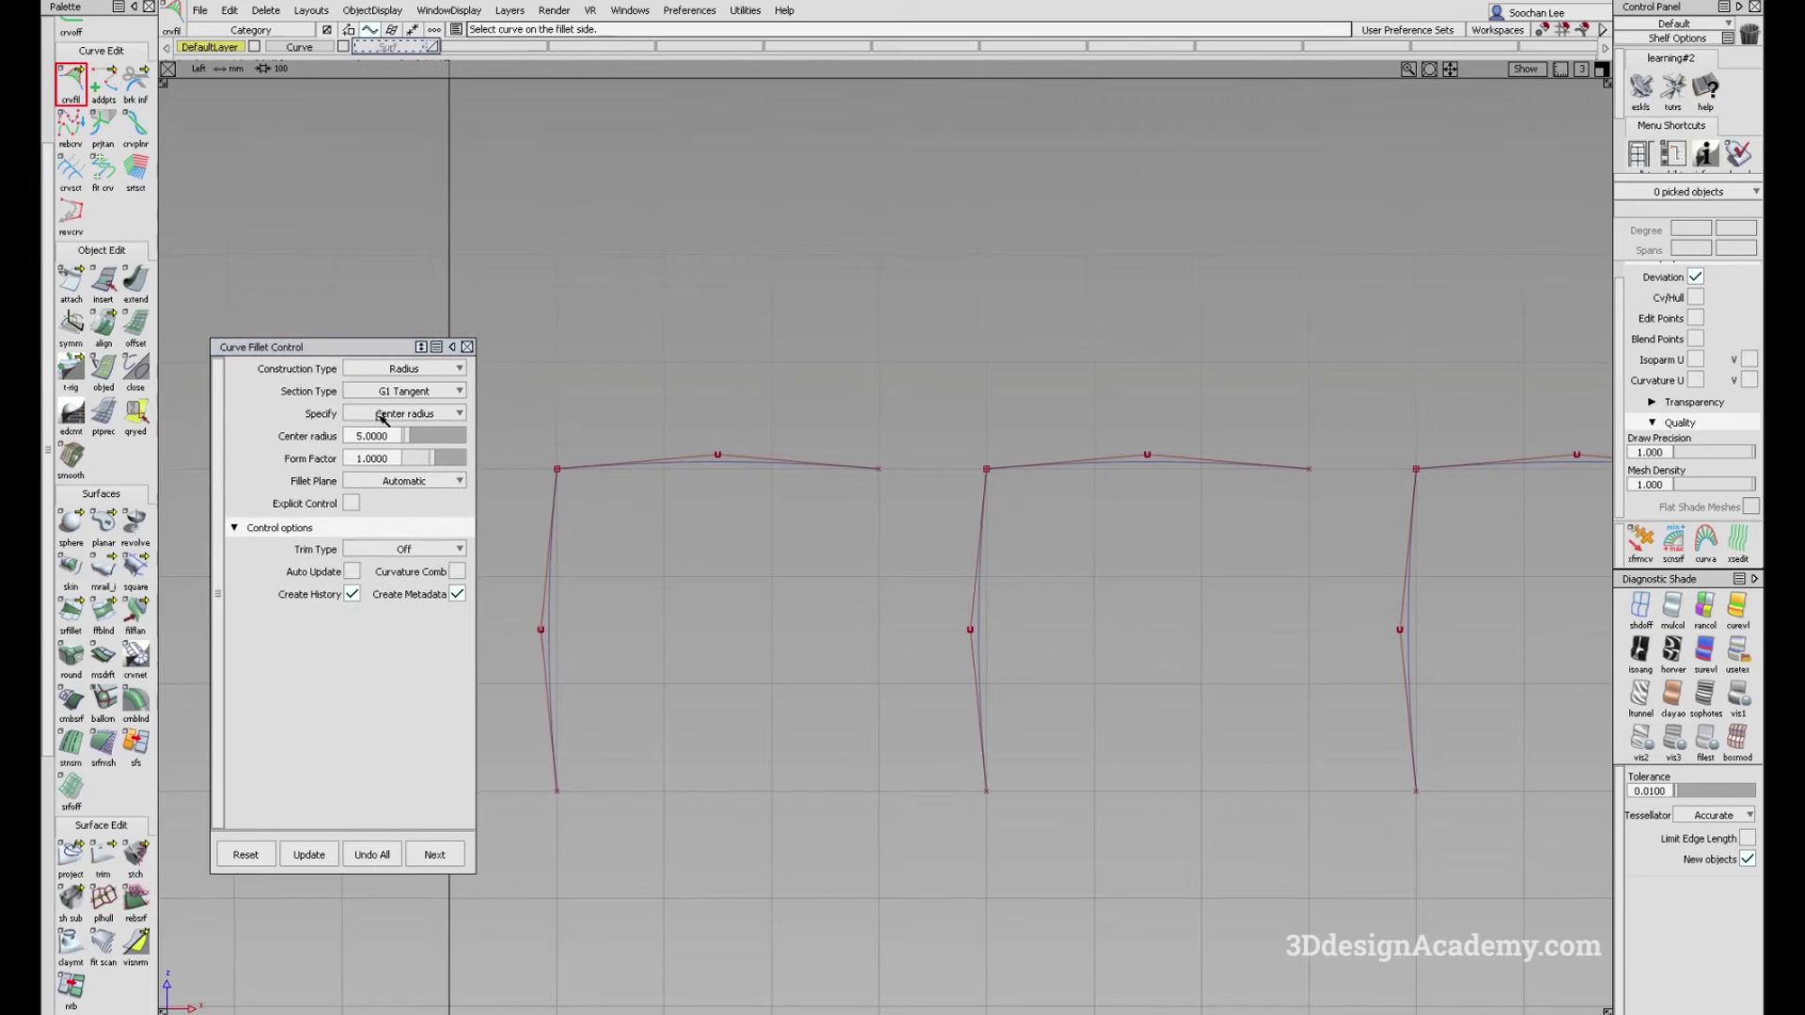
{"action": "left_click", "coordinate": [431, 389]}
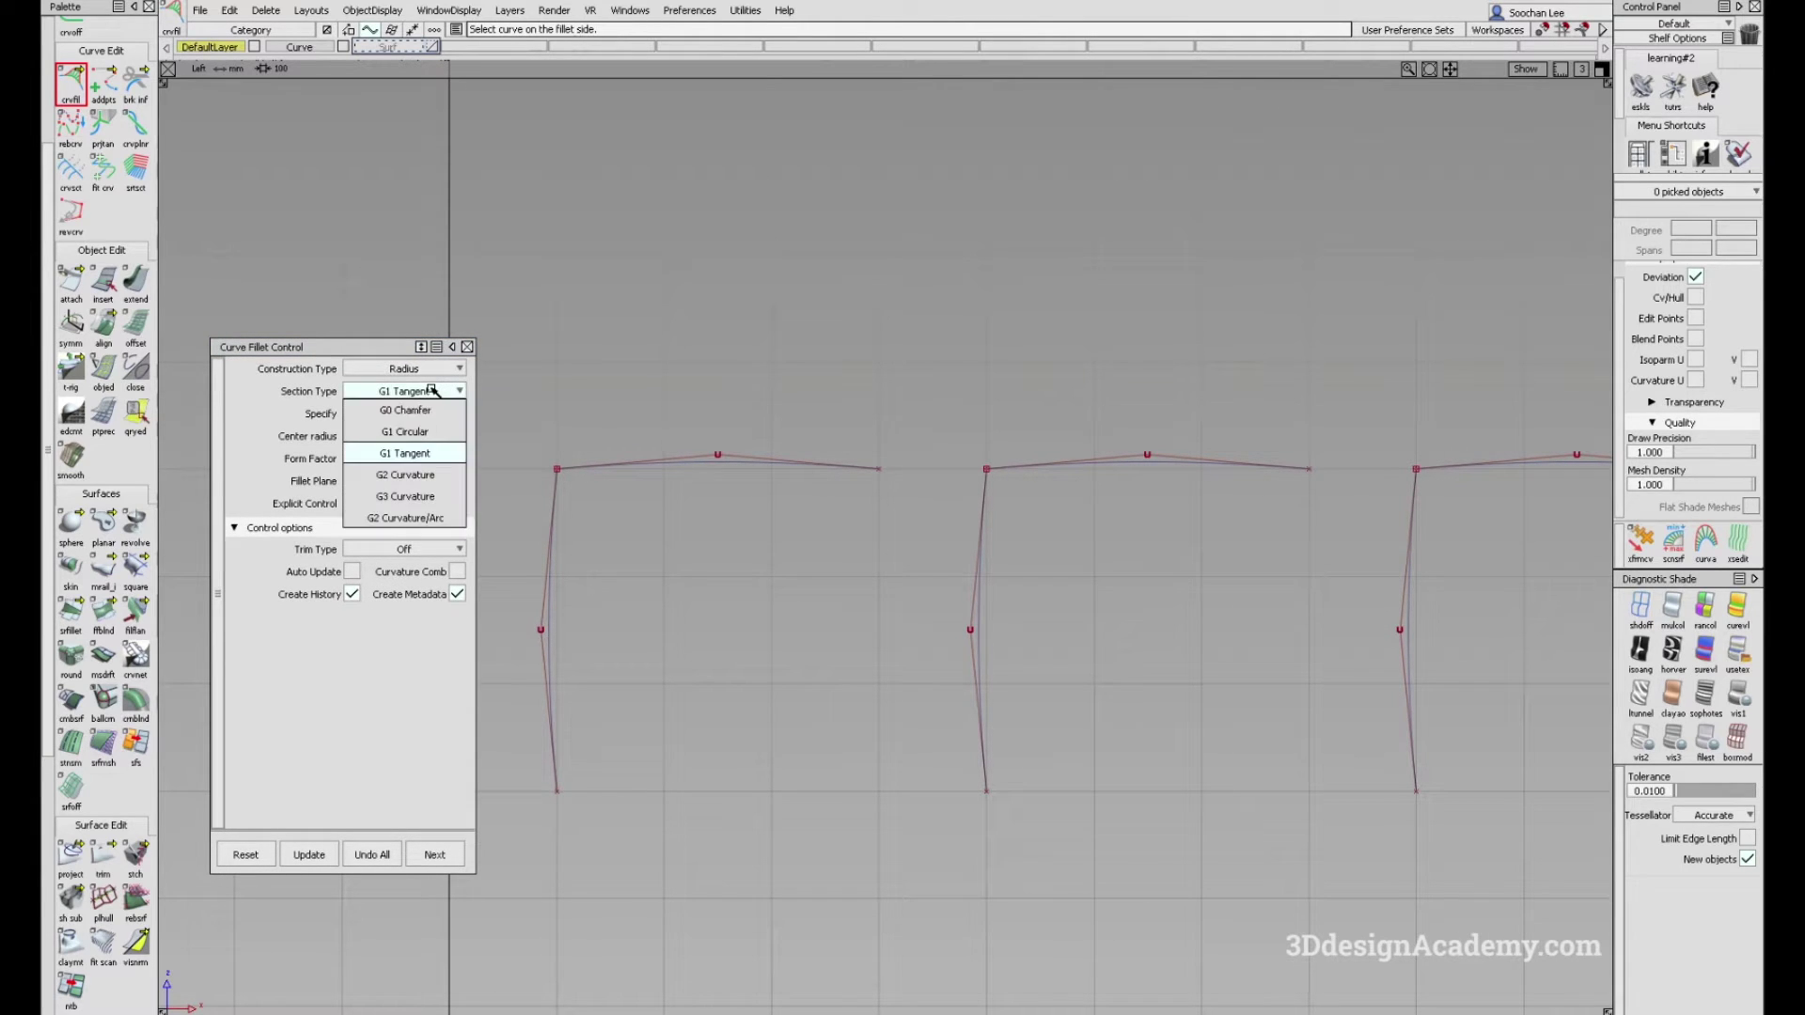
{"action": "left_click", "coordinate": [420, 431]}
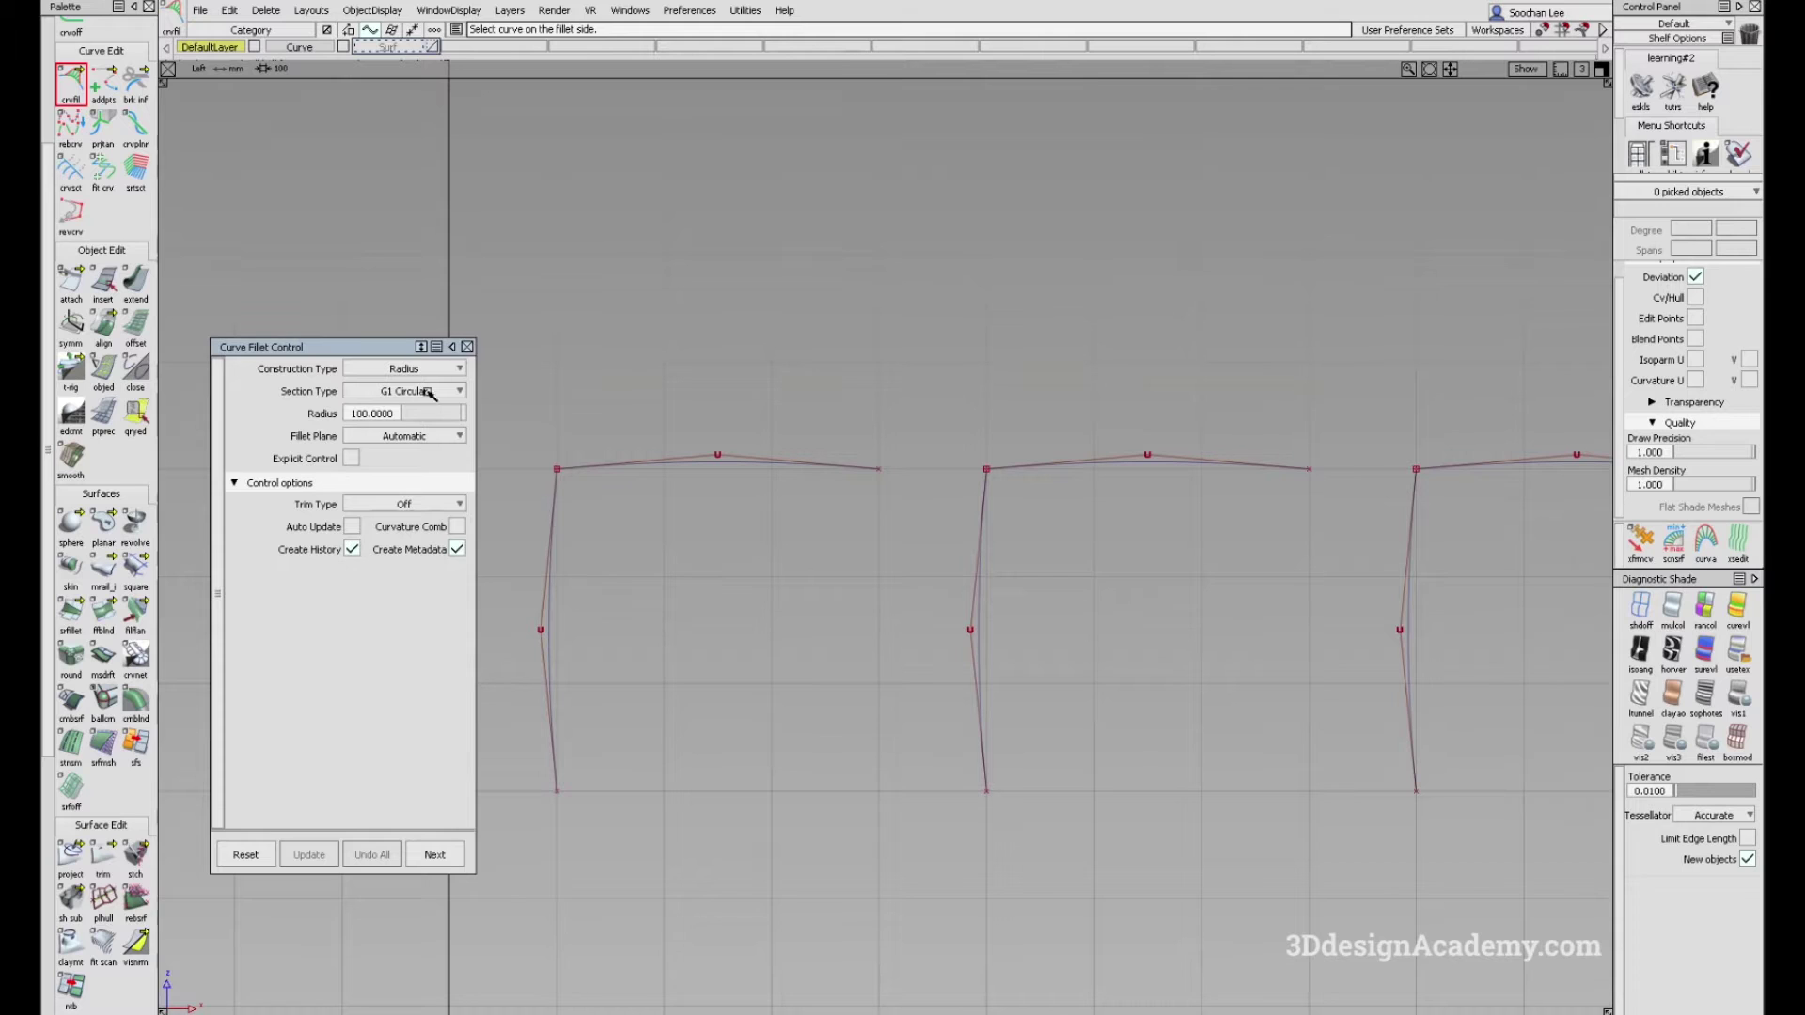
{"action": "left_click", "coordinate": [552, 529]}
{"action": "left_click", "coordinate": [623, 465]}
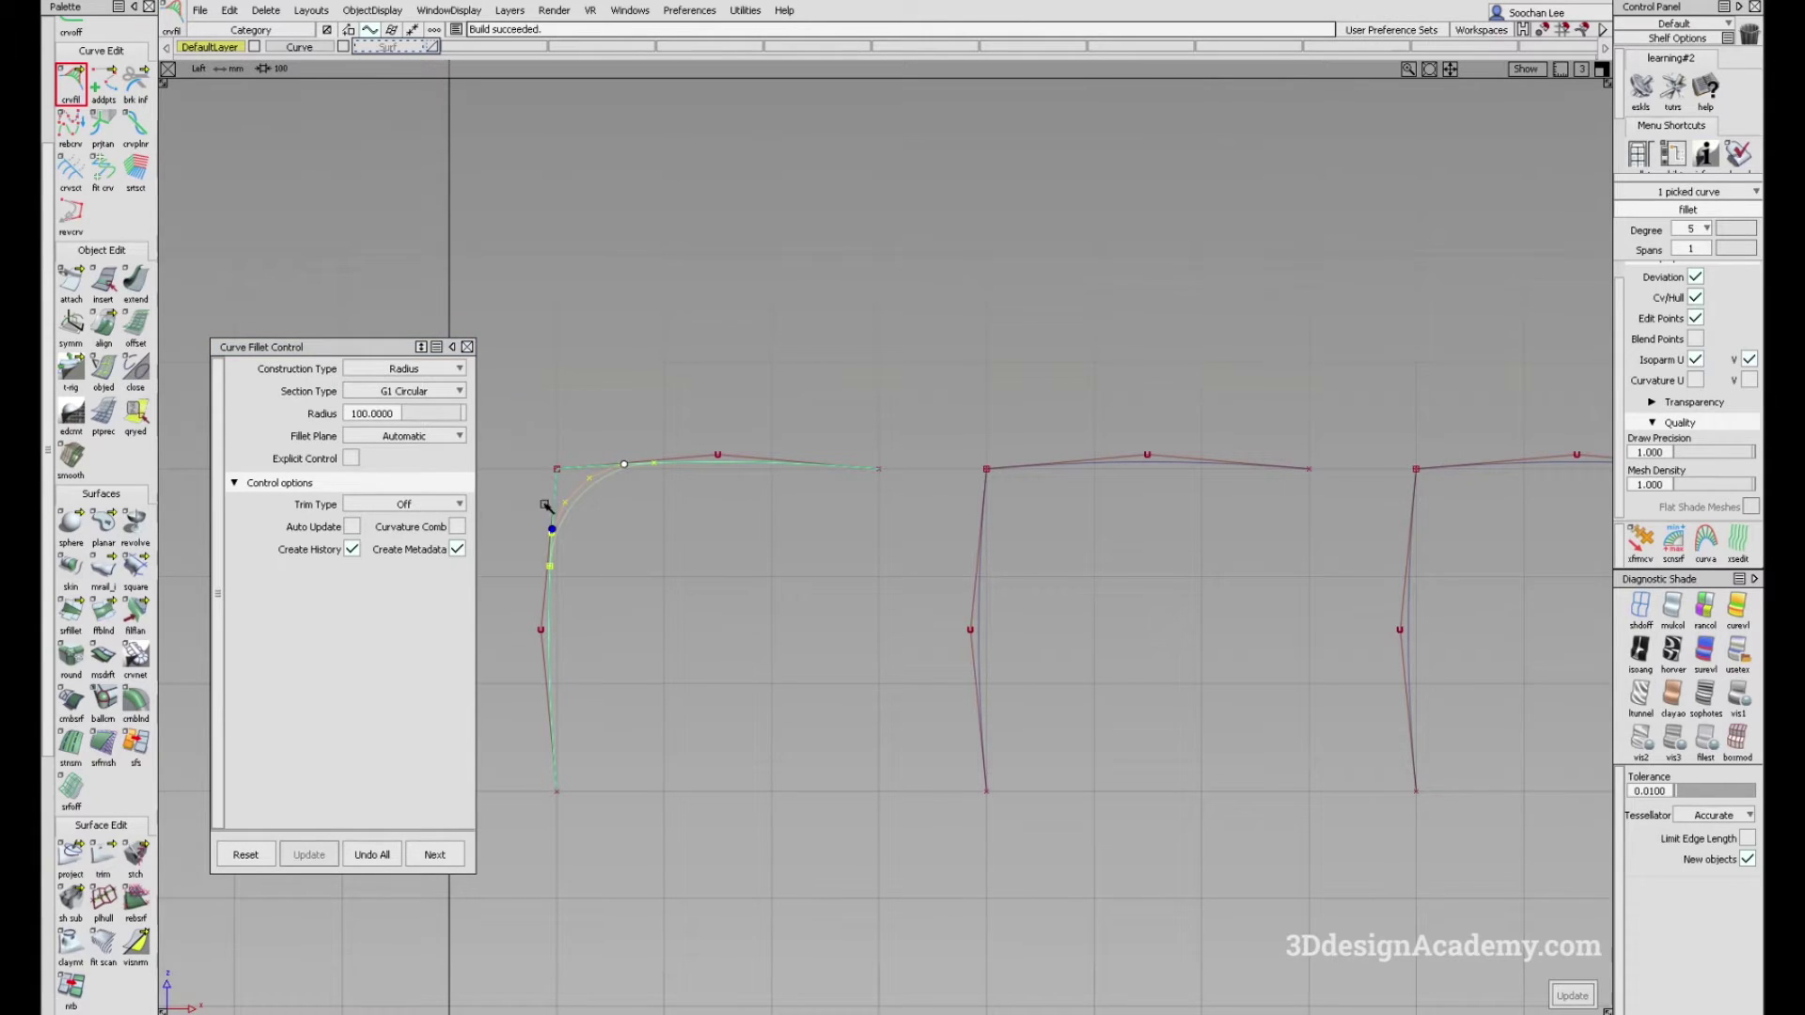
Step: Set the first fillet's trim type to Automatic and deselect the curve
{"action": "left_click", "coordinate": [429, 504]}
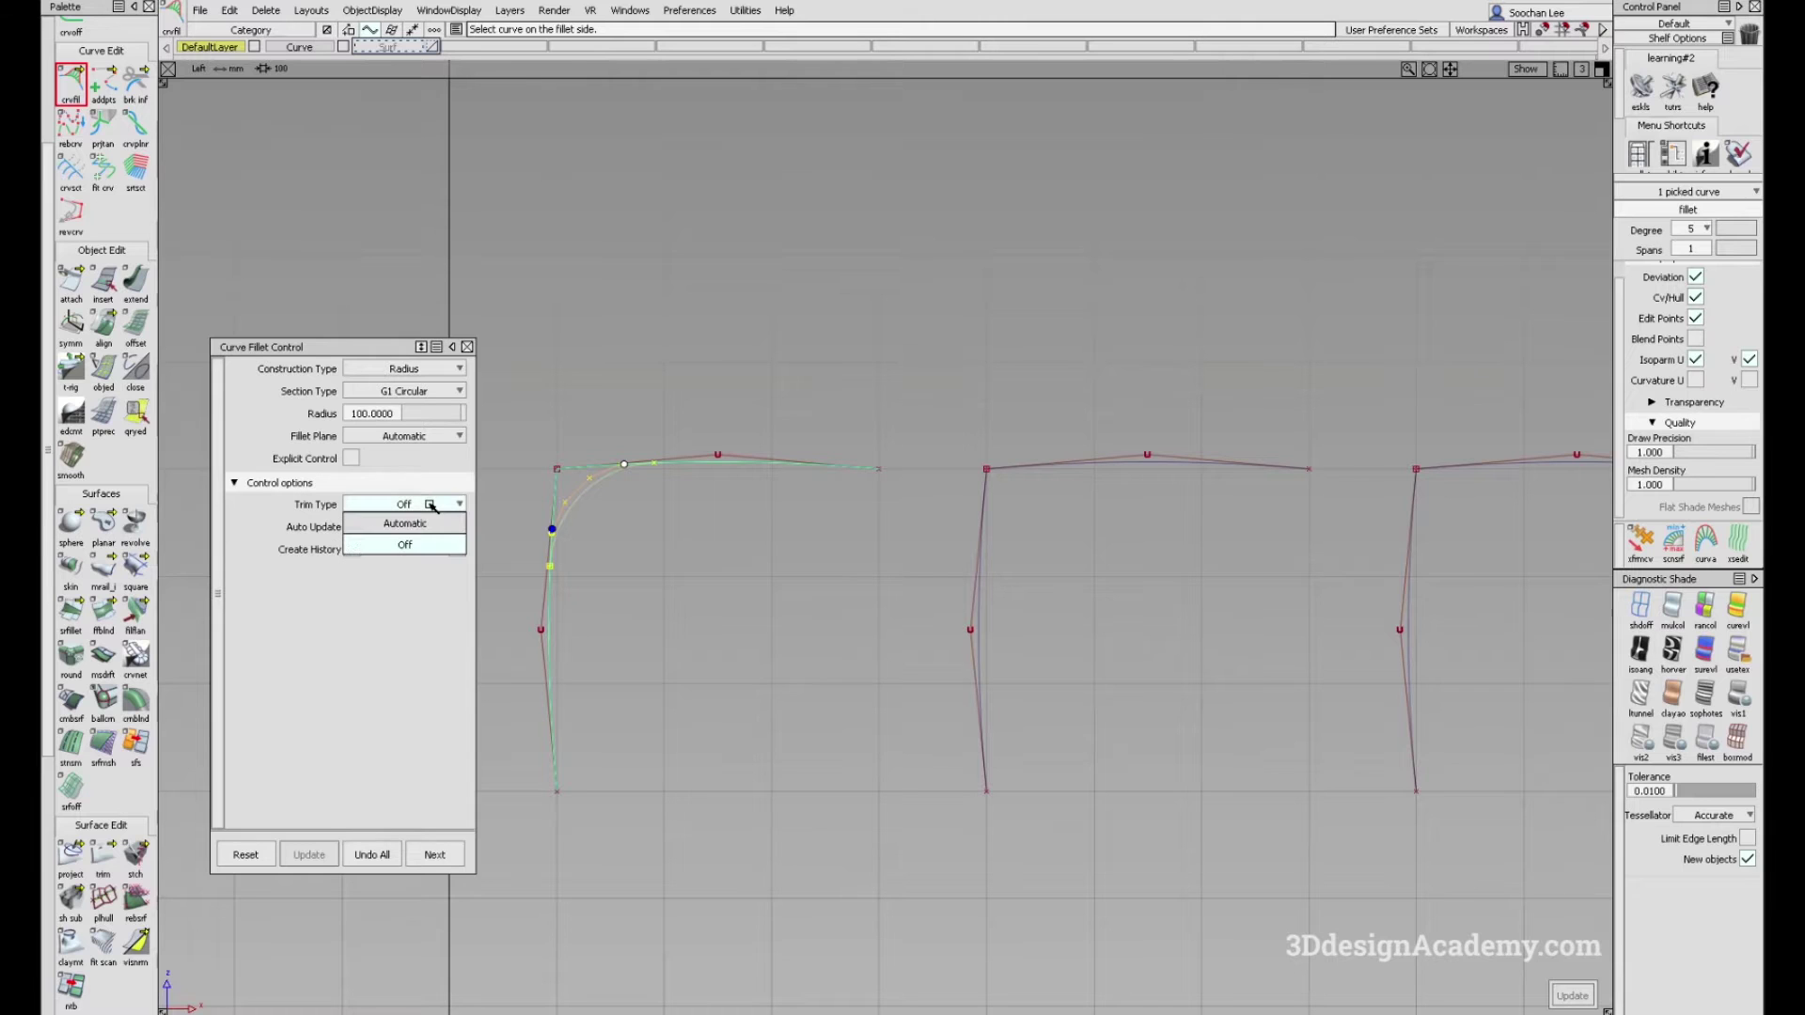
{"action": "left_click", "coordinate": [427, 525]}
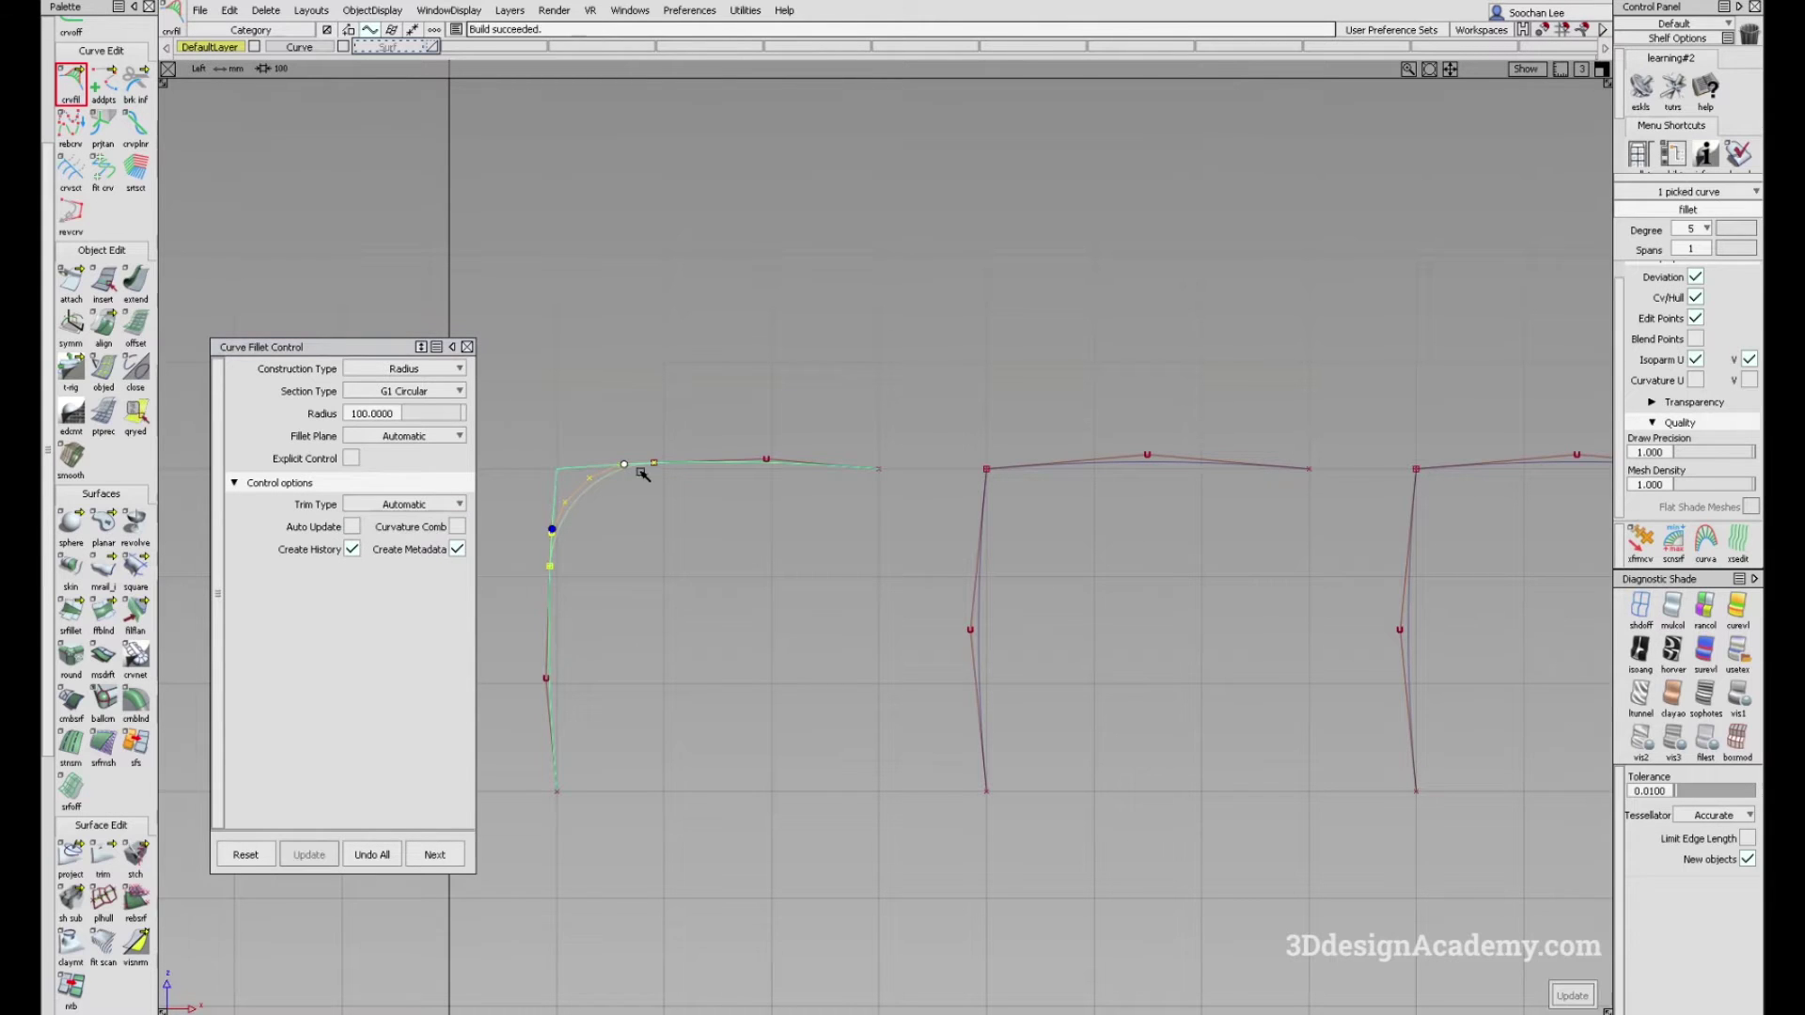
{"action": "left_click", "coordinate": [611, 515]}
{"action": "left_click", "coordinate": [611, 515]}
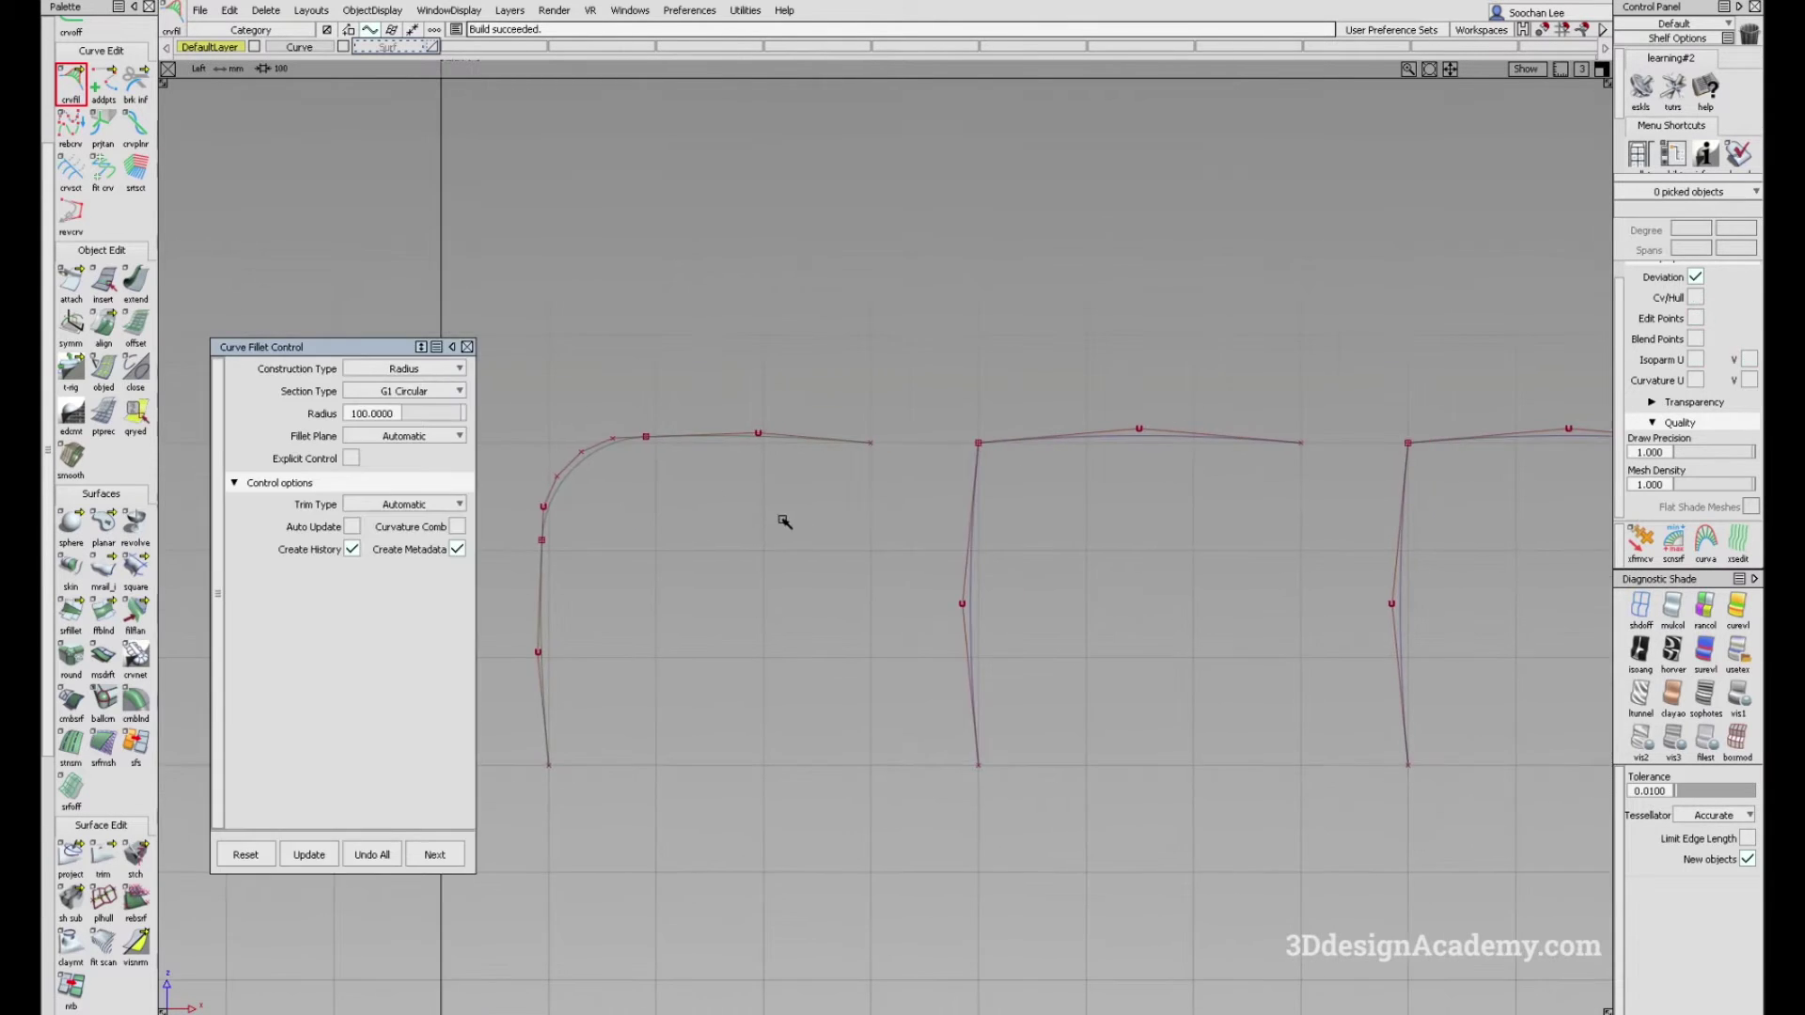
Step: Change the curve fillet's construction type to Chord and set the chordal length to 100
{"action": "left_click", "coordinate": [434, 374]}
{"action": "left_click", "coordinate": [431, 388]}
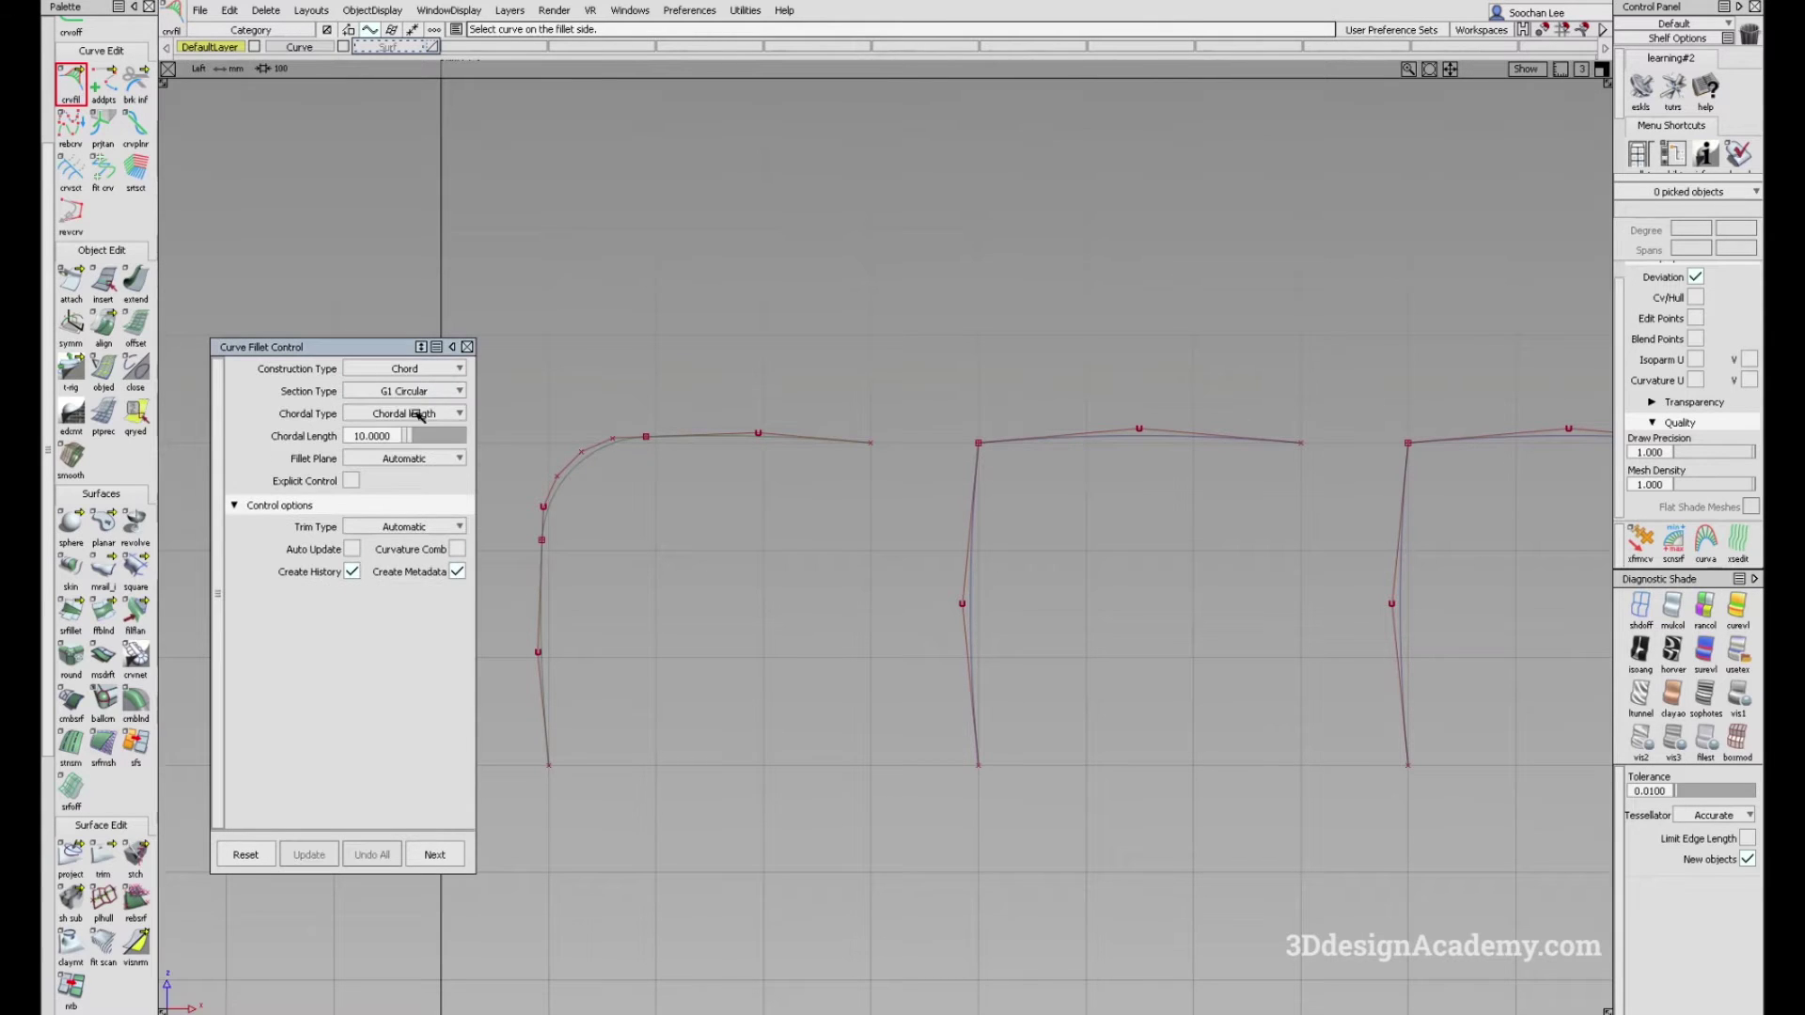
{"action": "left_click", "coordinate": [396, 435]}
{"action": "key", "text": "BackSpace"}
{"action": "key", "text": "BackSpace"}
{"action": "key", "text": "BackSpace"}
{"action": "key", "text": "BackSpace"}
{"action": "key", "text": "BackSpace"}
{"action": "key", "text": "BackSpace"}
{"action": "key", "text": "BackSpace"}
{"action": "type", "text": "100"}
{"action": "key", "text": "Return"}
Step: Fillet the second pair of curves with the chord settings, deselect the result and close the fillet options
{"action": "left_click", "coordinate": [976, 475]}
{"action": "left_click", "coordinate": [1017, 441]}
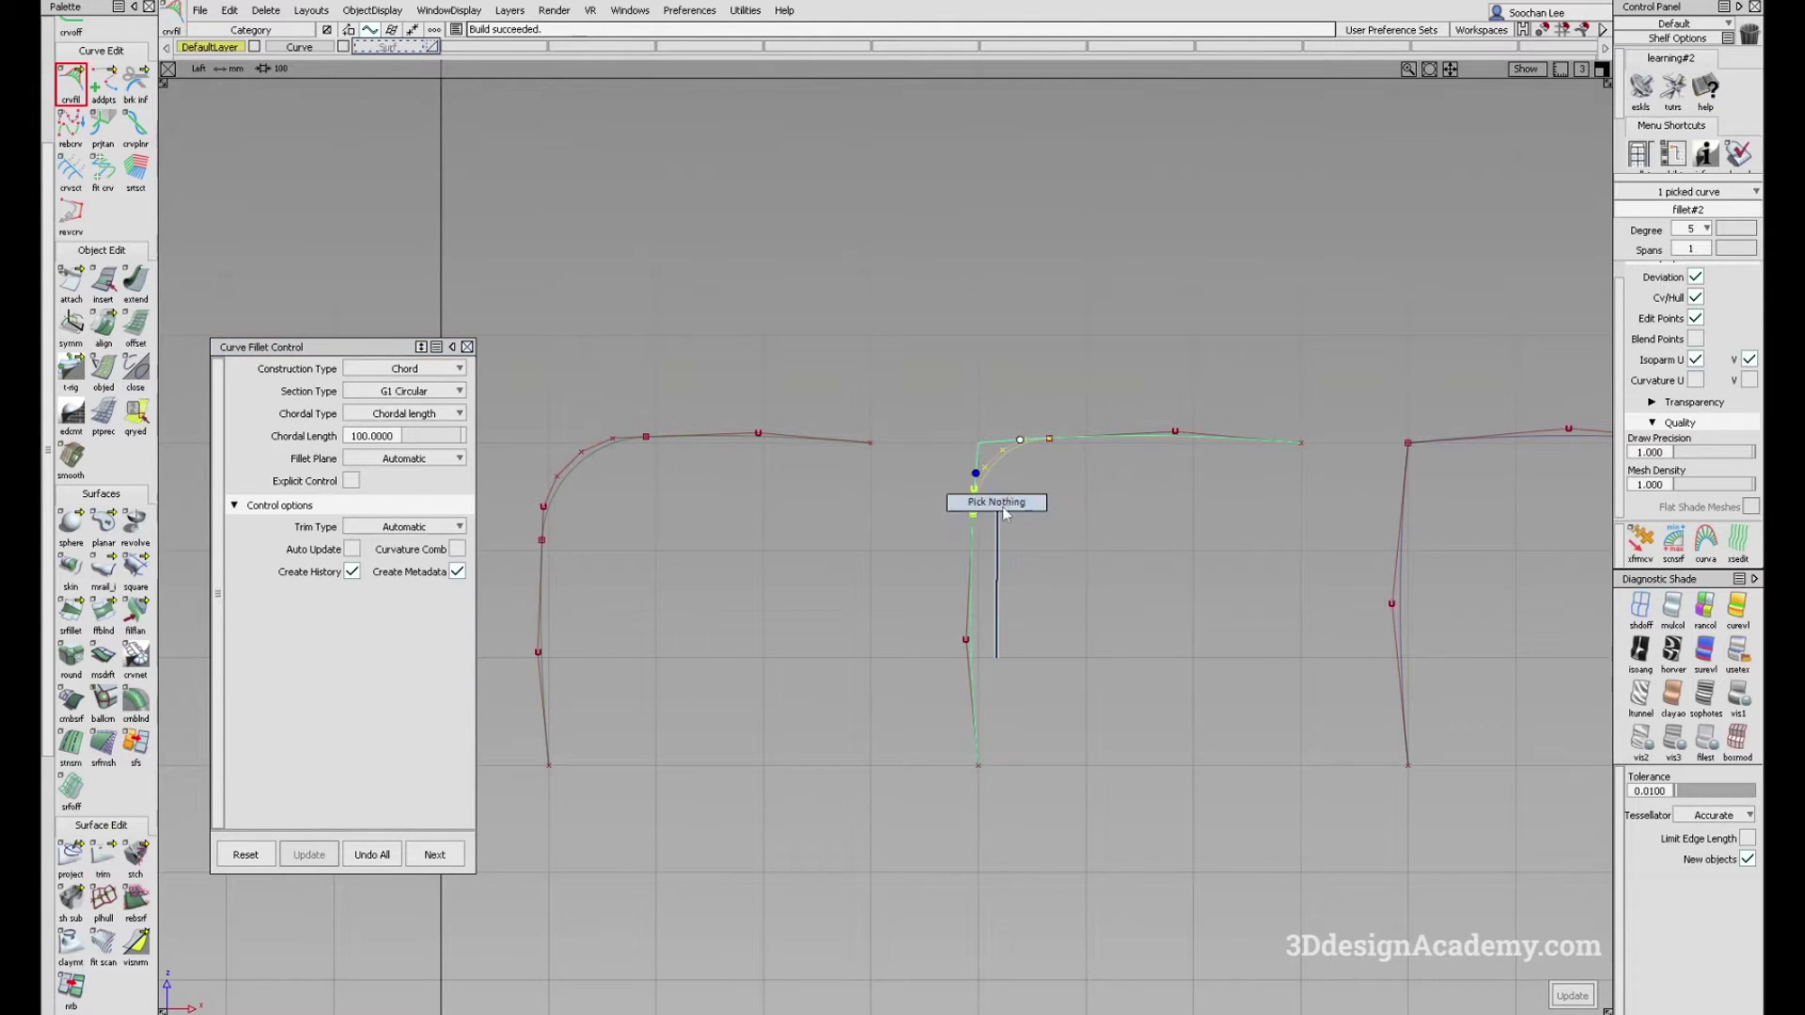
{"action": "left_click", "coordinate": [997, 502]}
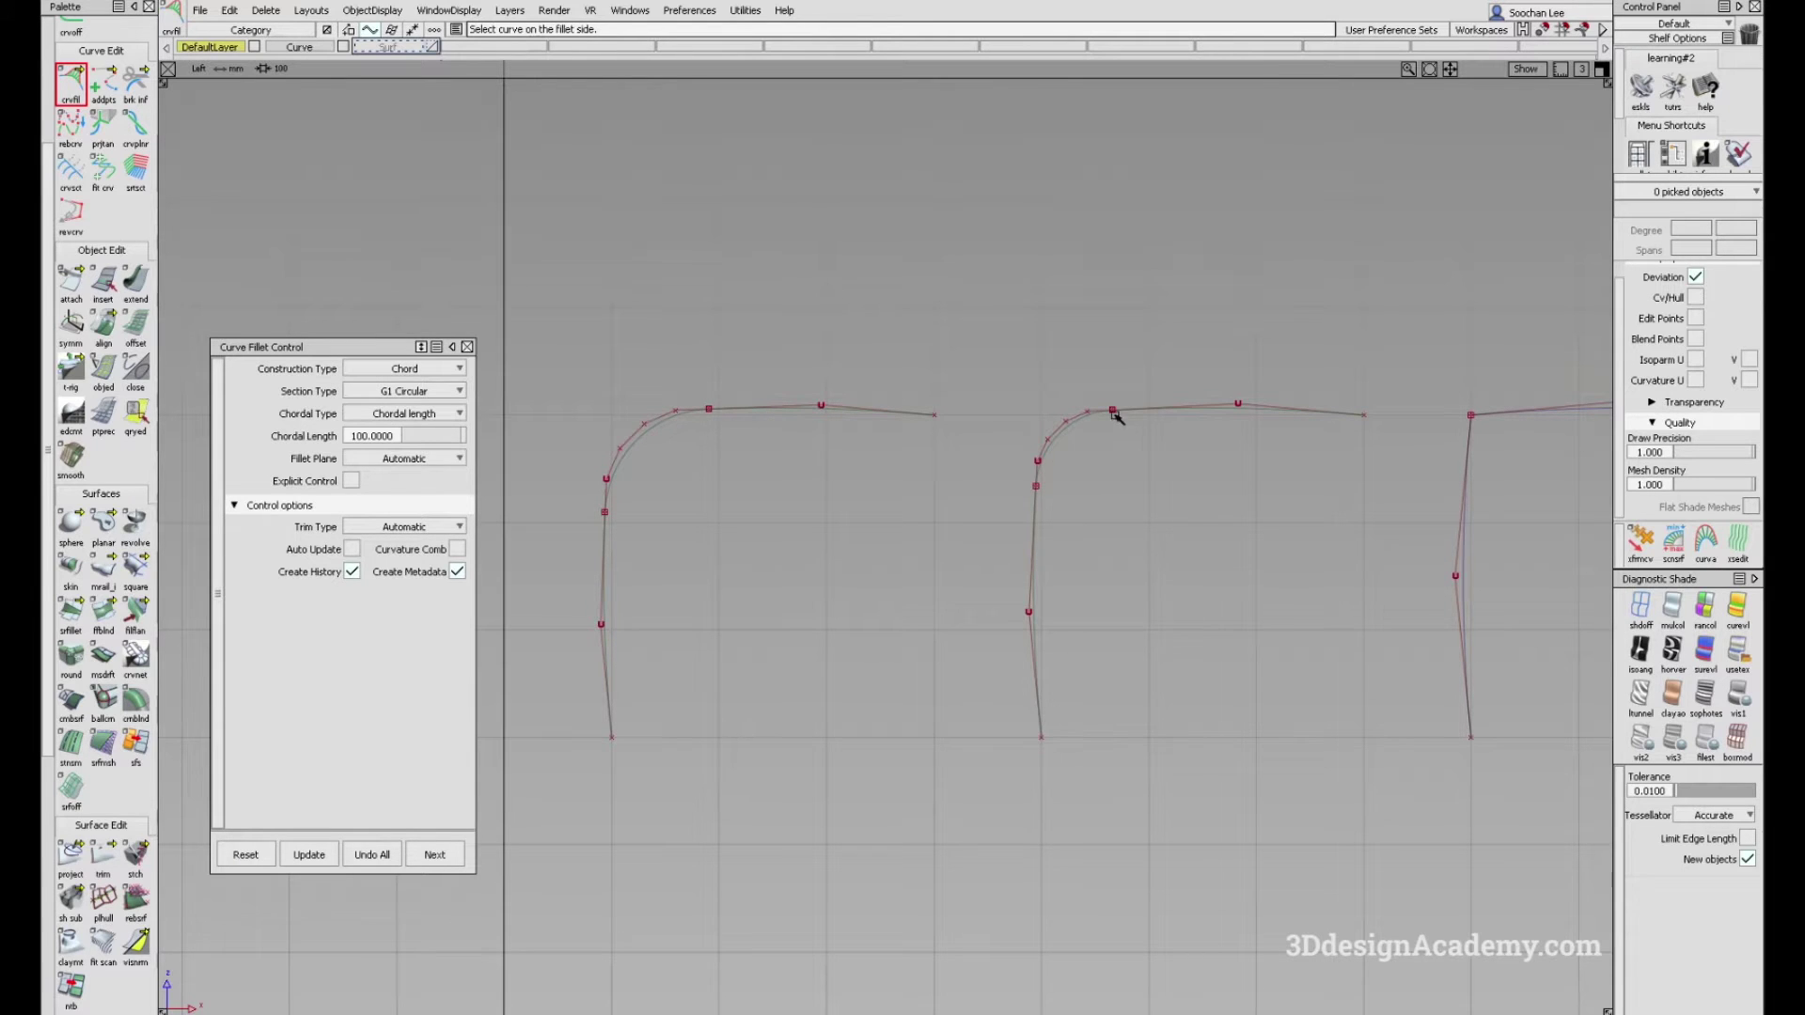
{"action": "middle_click_drag", "start_coordinate": [715, 493], "coordinate": [737, 464], "text": "alt+shift"}
{"action": "left_click", "coordinate": [467, 347]}
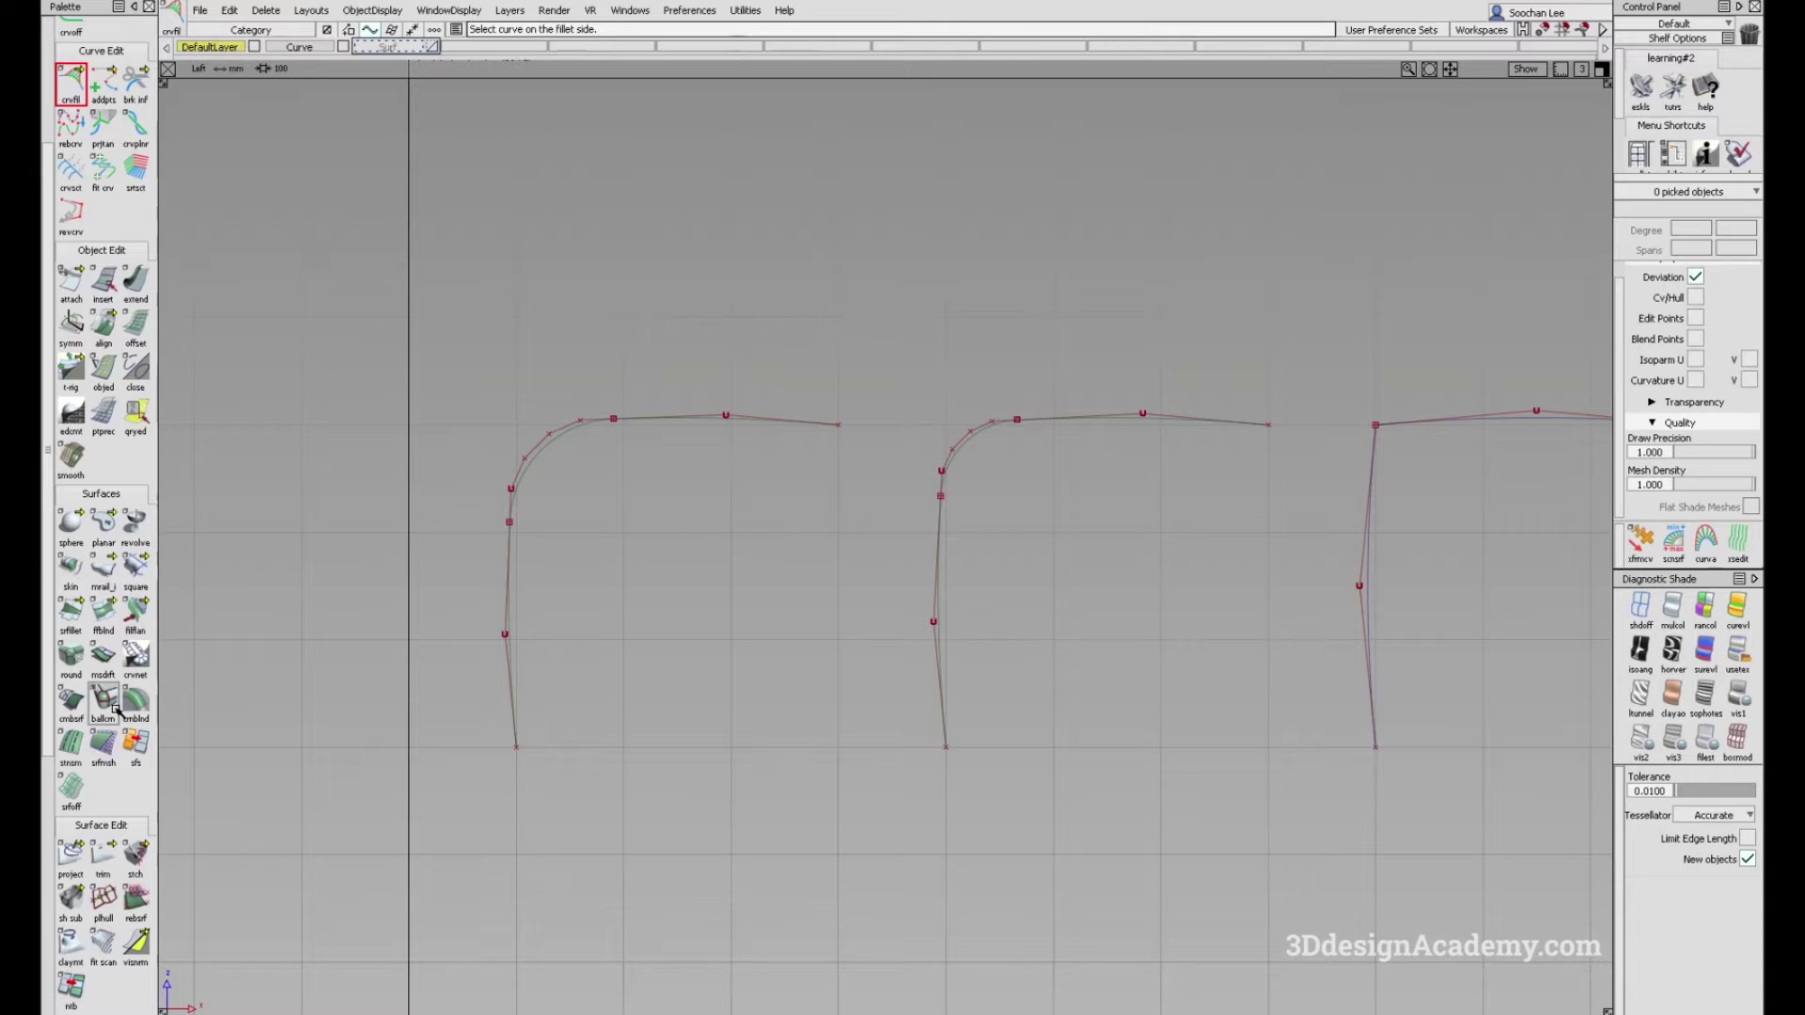
Step: Add a Curve Curvature plot with Comb + Outline display to the first corner's fillet
{"action": "scroll", "coordinate": [94, 834], "scroll_direction": "down", "scroll_amount": 5}
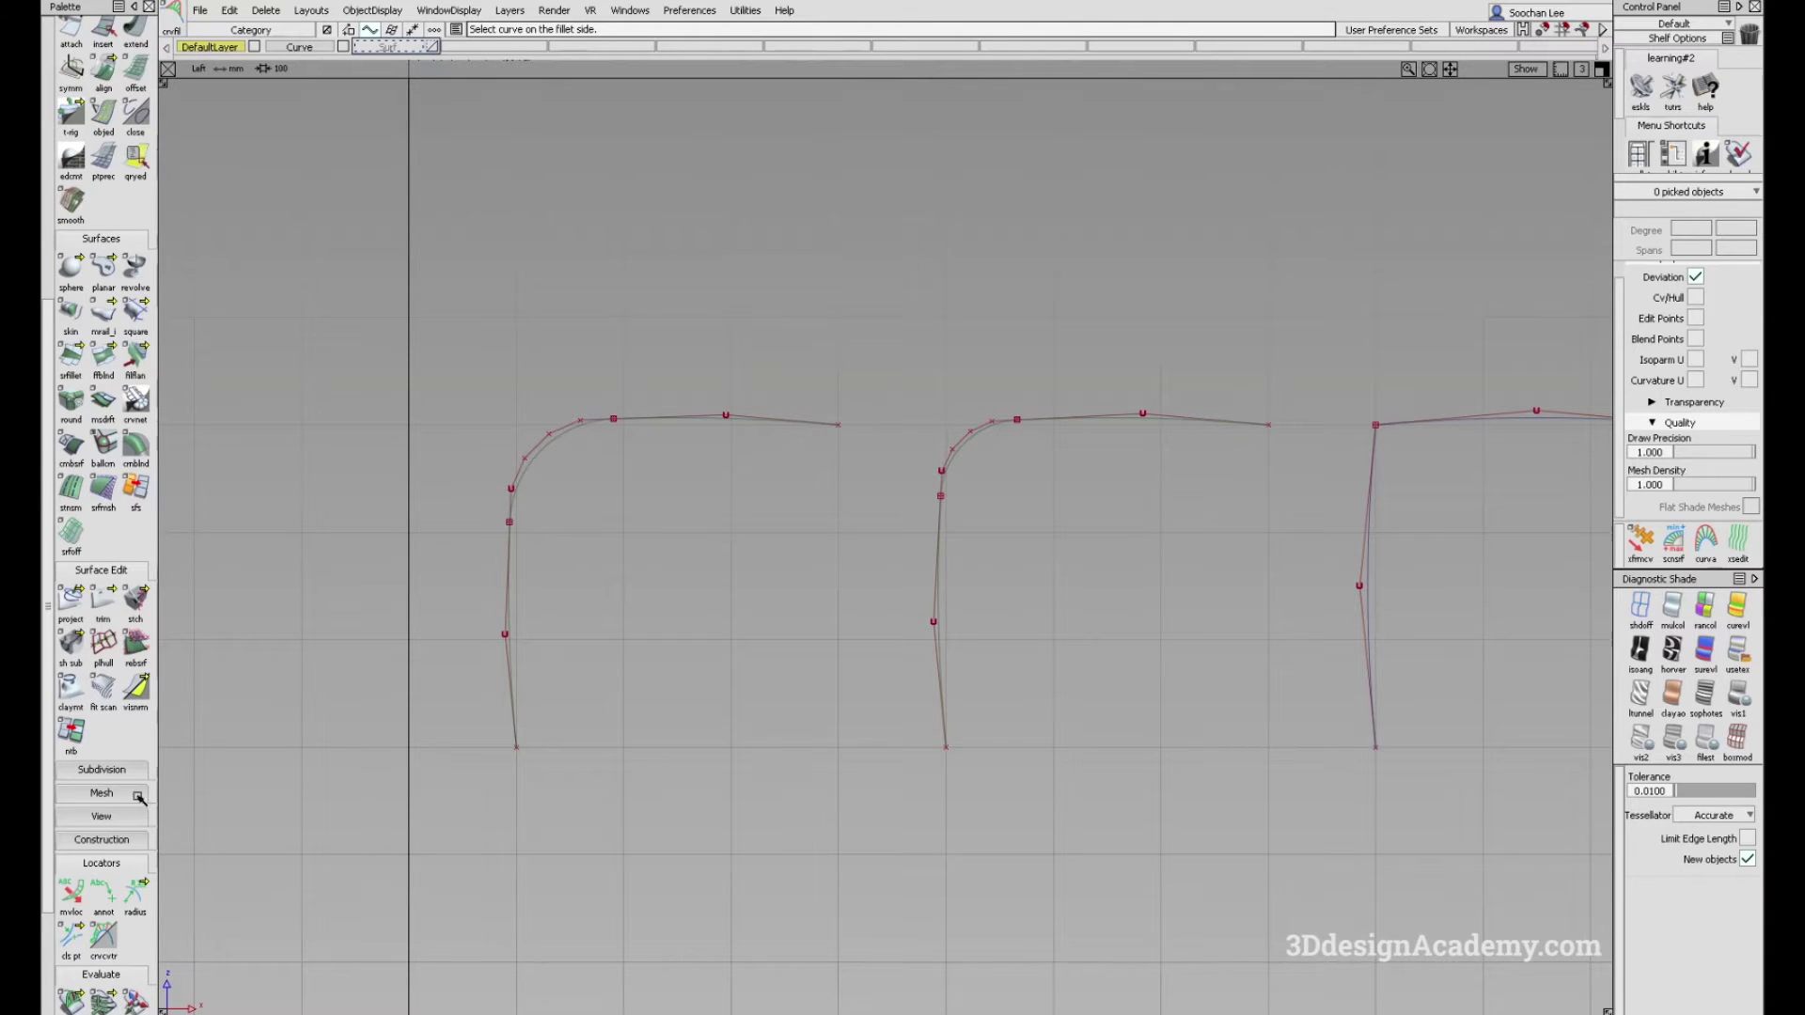
{"action": "left_click", "coordinate": [72, 937]}
{"action": "left_click_drag", "start_coordinate": [69, 950], "coordinate": [293, 844]}
{"action": "double_click", "coordinate": [121, 938]}
{"action": "left_click_drag", "start_coordinate": [933, 134], "coordinate": [1147, 246]}
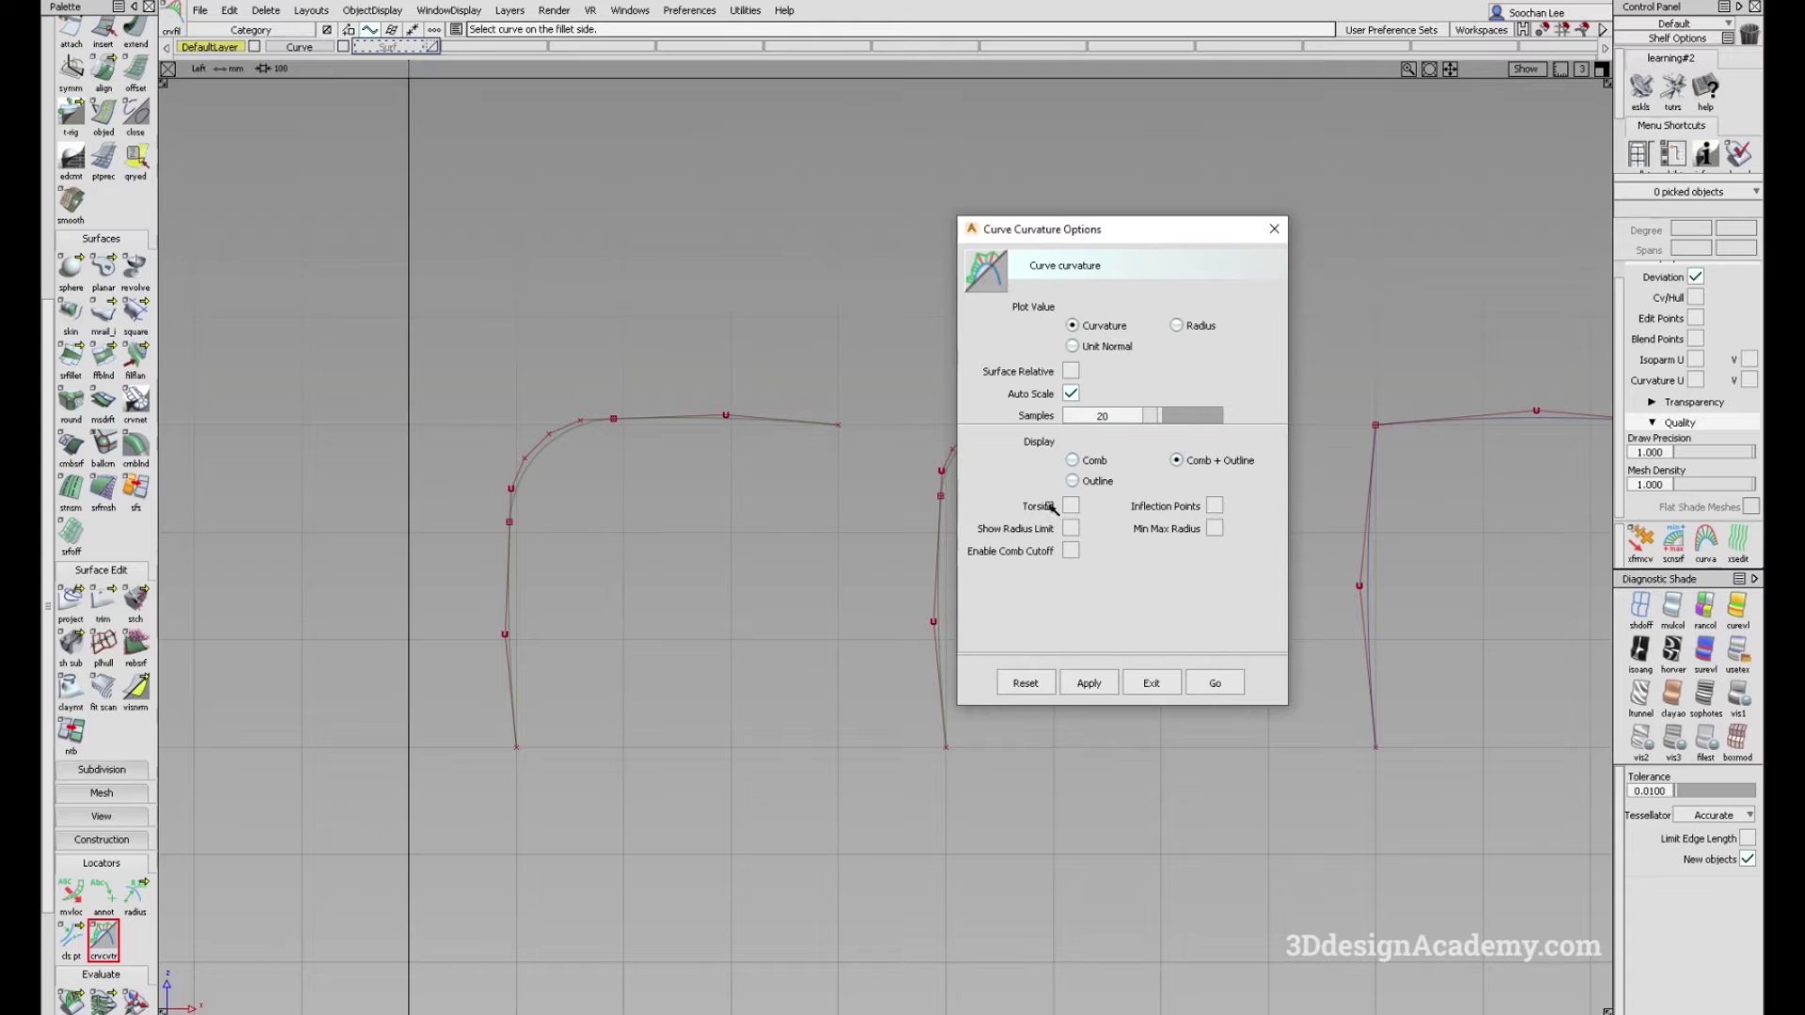
{"action": "left_click", "coordinate": [1215, 683]}
{"action": "left_click", "coordinate": [568, 432]}
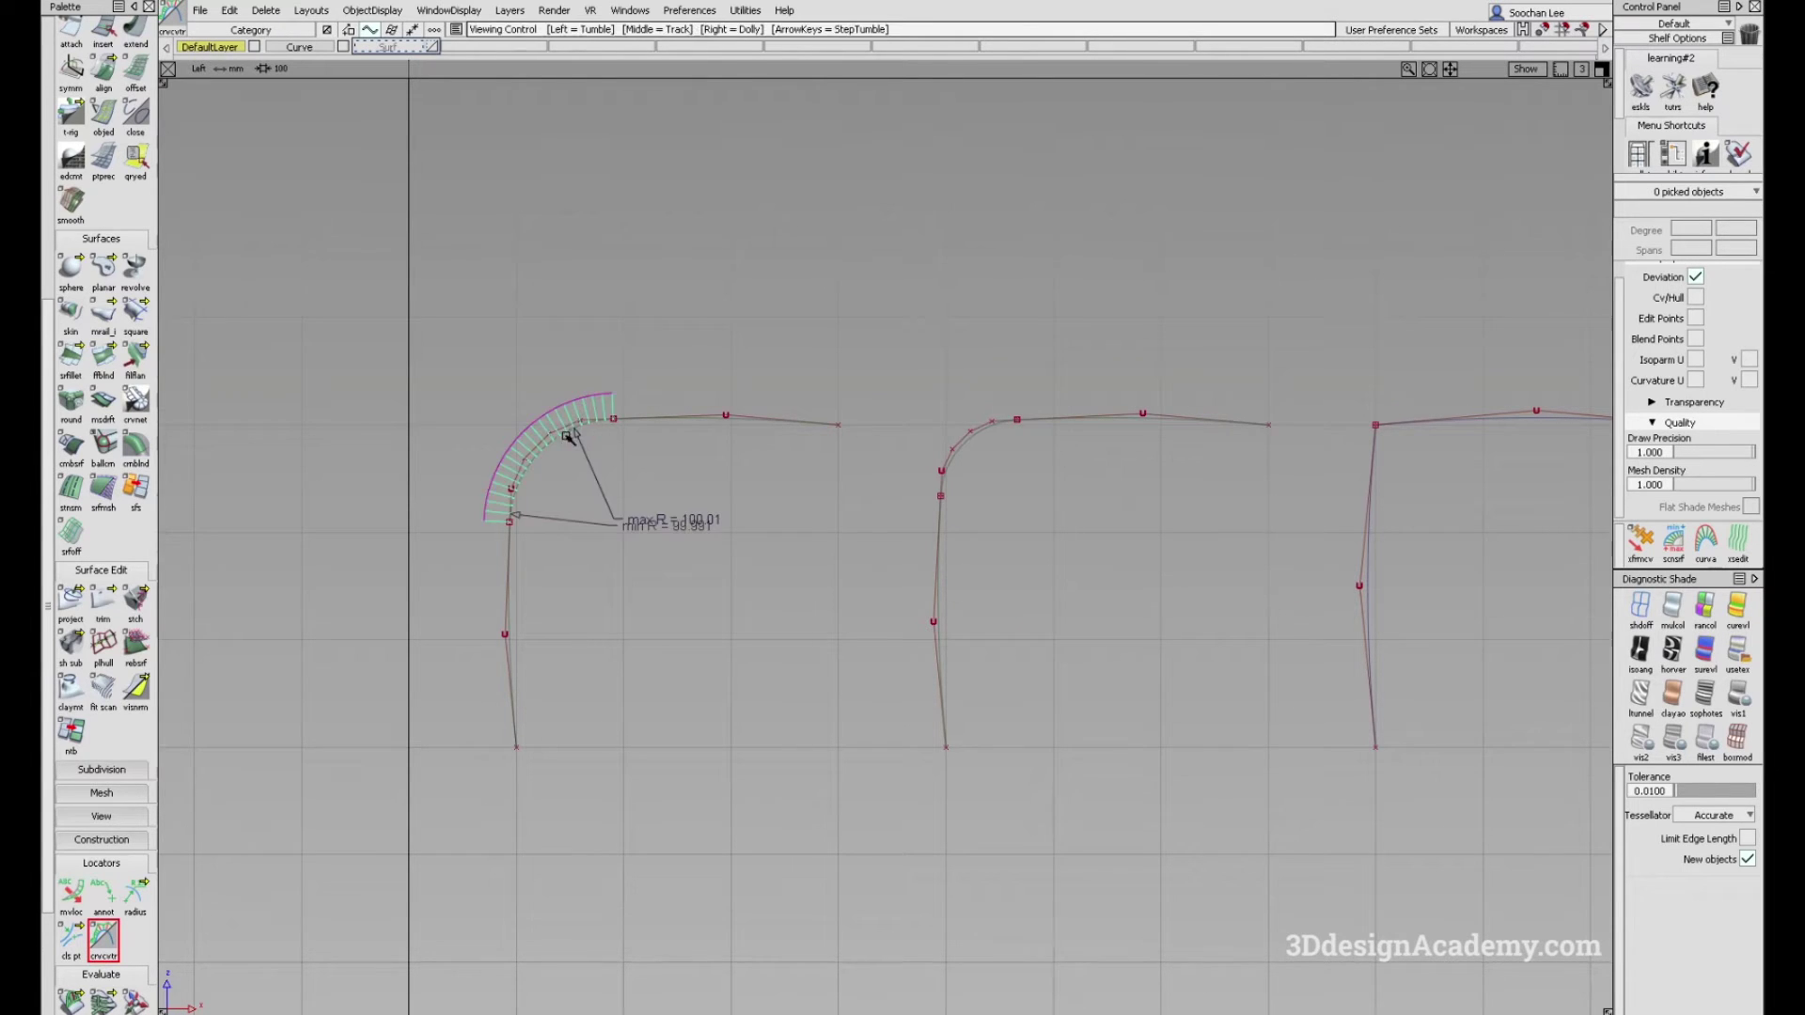
Step: Examine the minimum and maximum radius labels on the first fillet's curvature plot and delete the locators
{"action": "middle_click_drag", "start_coordinate": [567, 440], "coordinate": [617, 452], "text": "alt+shift"}
{"action": "right_click_drag", "start_coordinate": [577, 485], "coordinate": [785, 339], "text": "alt+shift"}
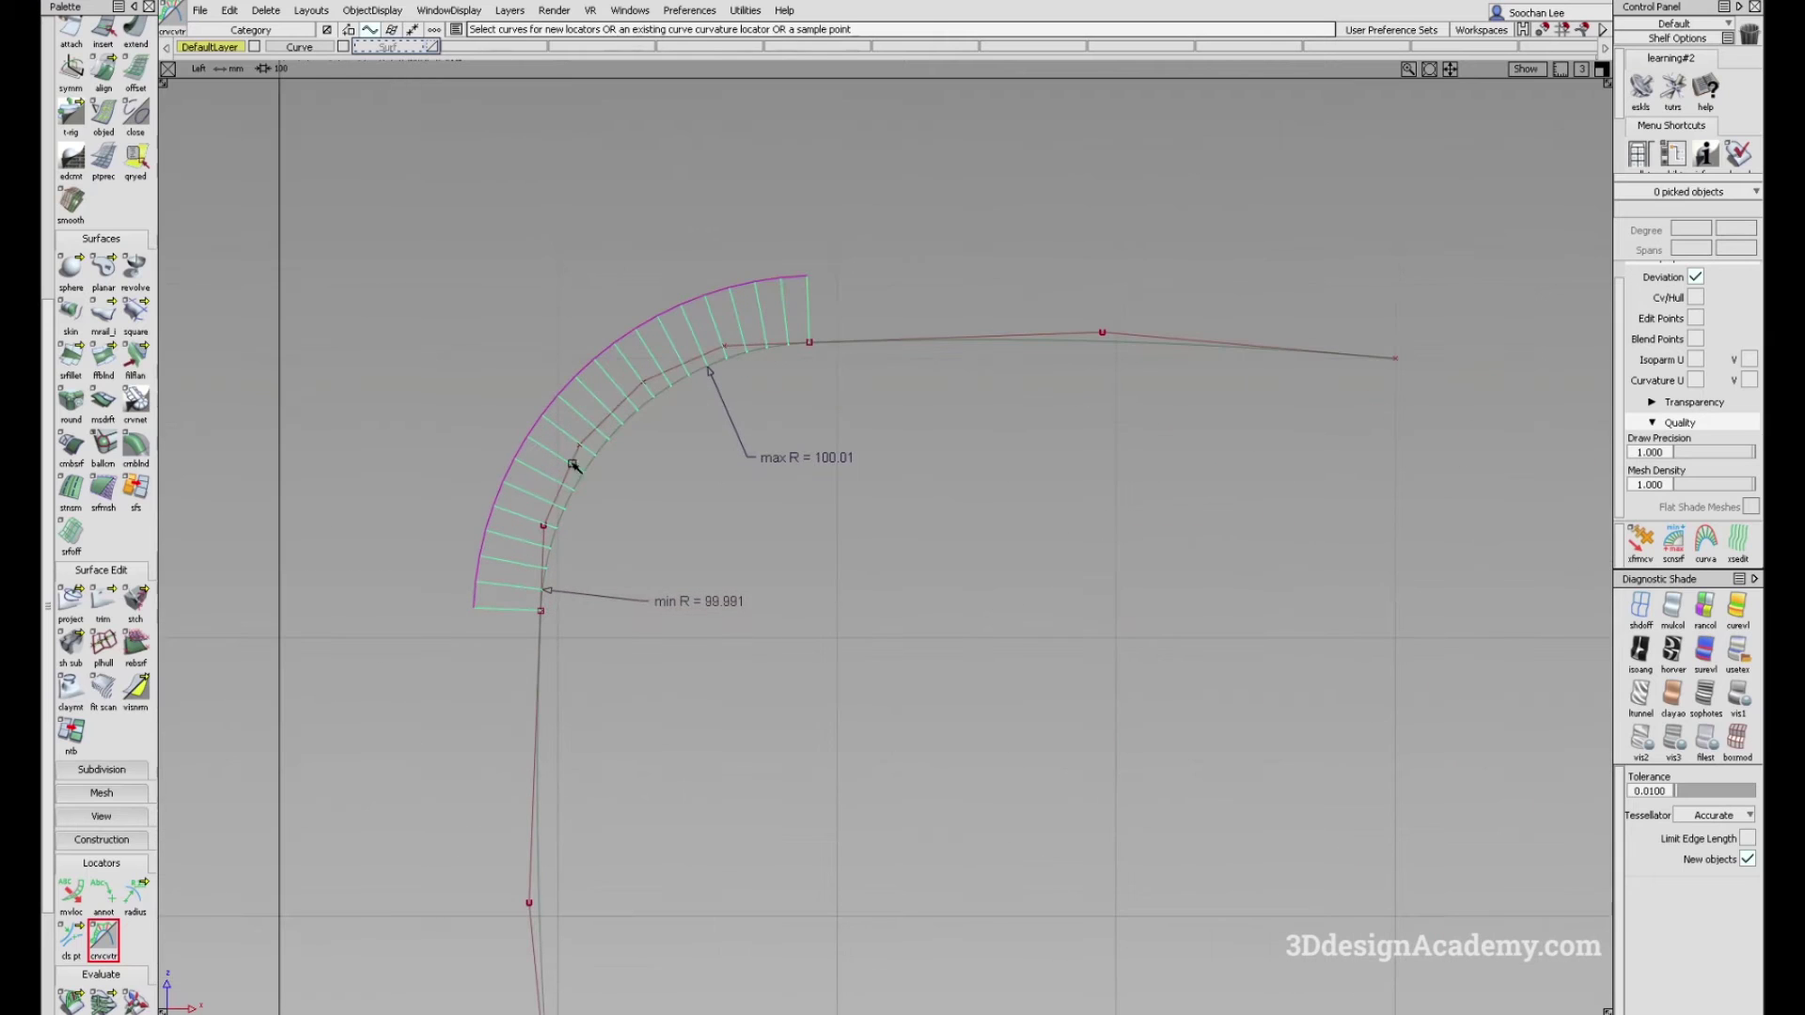
{"action": "middle_click_drag", "start_coordinate": [566, 482], "coordinate": [664, 533], "text": "alt+shift"}
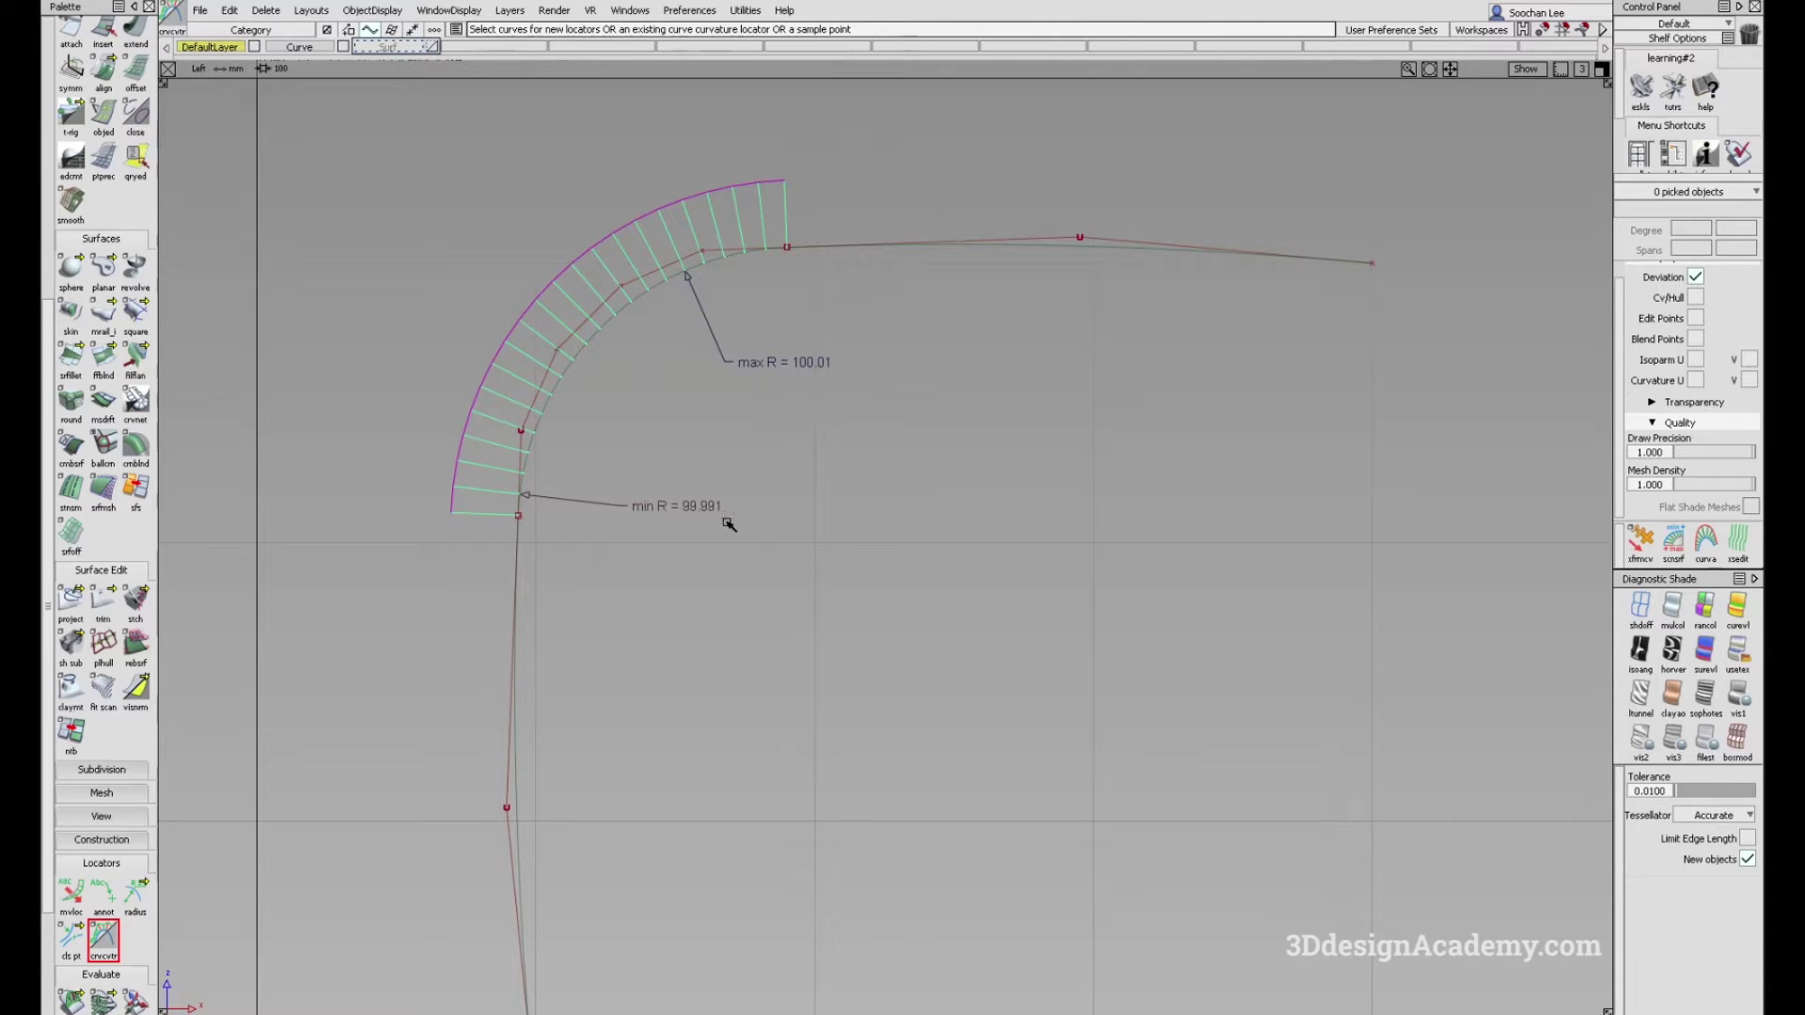
{"action": "middle_click_drag", "start_coordinate": [715, 523], "coordinate": [688, 533], "text": "alt+shift"}
{"action": "left_click", "coordinate": [772, 378]}
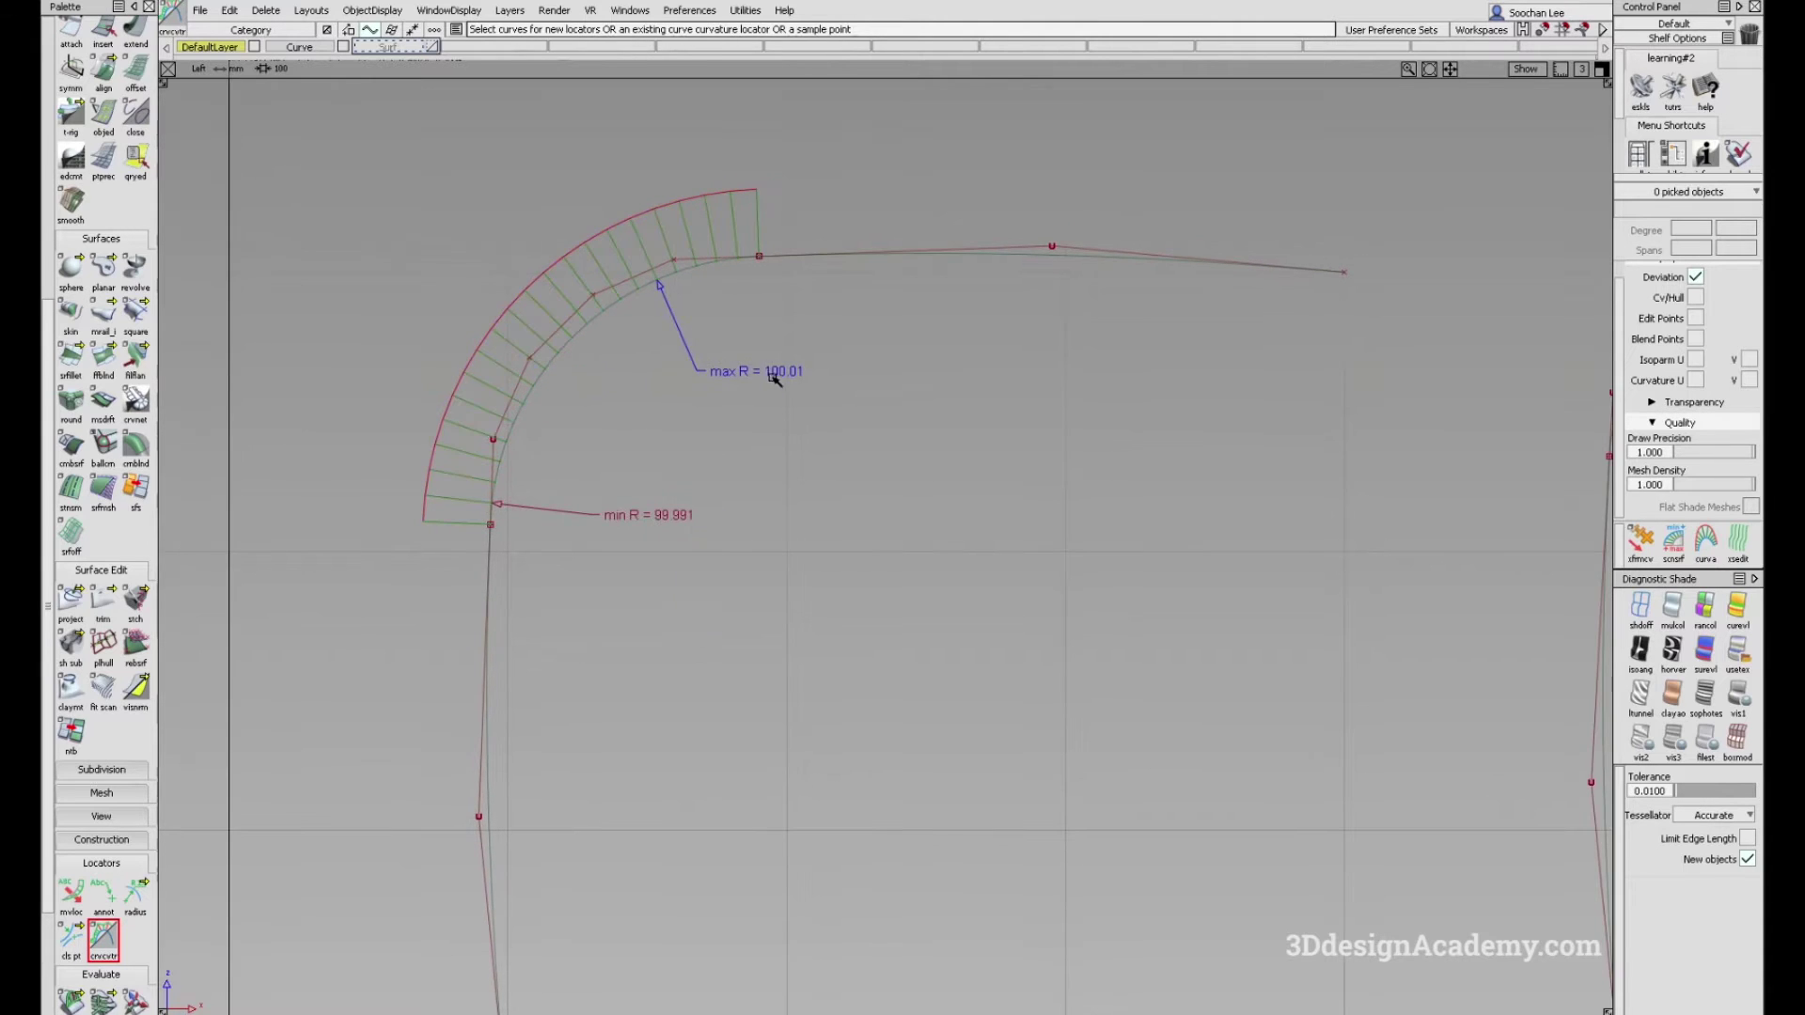
{"action": "right_click_drag", "start_coordinate": [806, 556], "coordinate": [689, 471], "text": "ctrl+shift"}
{"action": "middle_click_drag", "start_coordinate": [689, 471], "coordinate": [665, 418], "text": "alt+shift"}
{"action": "middle_click_drag", "start_coordinate": [551, 482], "coordinate": [532, 555], "text": "alt+shift"}
Step: Draw a keypoint circle with a radius of about 56 mm inside the first filleted corner
{"action": "left_click_drag", "start_coordinate": [47, 321], "coordinate": [47, 41]}
{"action": "left_click", "coordinate": [75, 127]}
{"action": "left_click", "coordinate": [70, 171]}
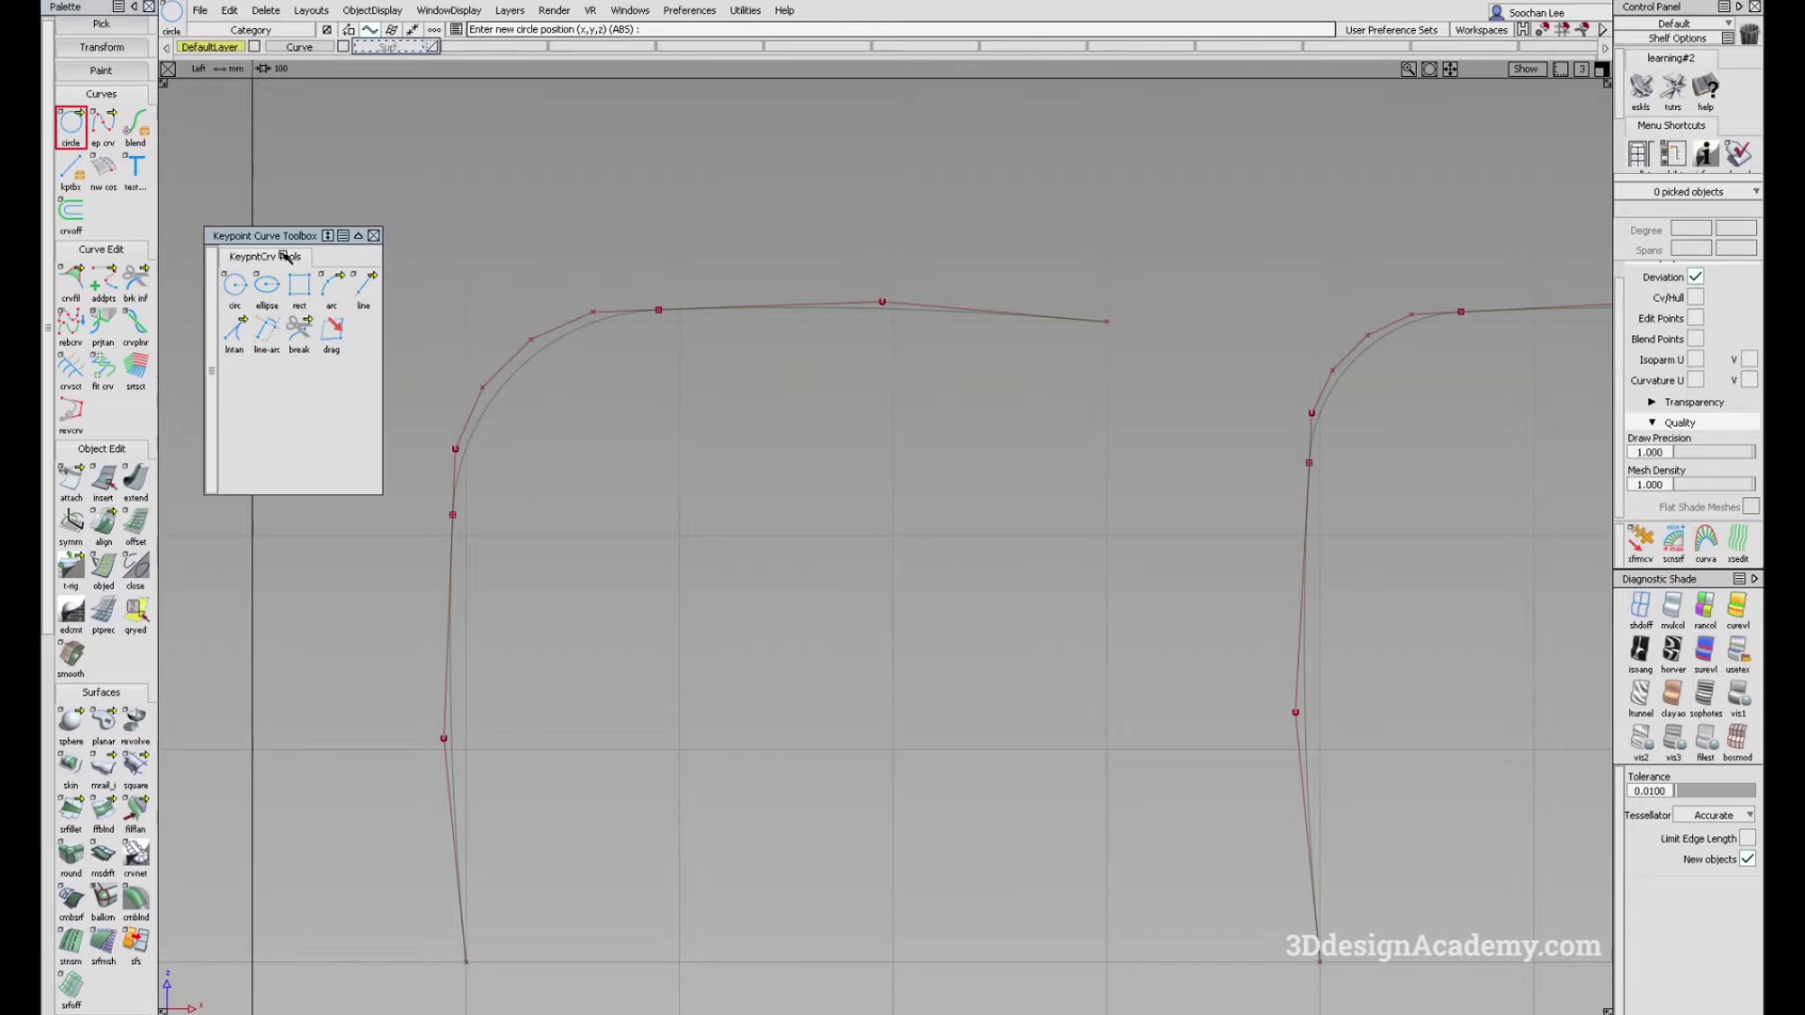
{"action": "left_click", "coordinate": [237, 285]}
{"action": "left_click_drag", "start_coordinate": [646, 477], "coordinate": [767, 477]}
Step: Set the circle's radius to 100 mm in its object information
{"action": "left_click_drag", "start_coordinate": [884, 536], "coordinate": [870, 447], "text": "ctrl+shift"}
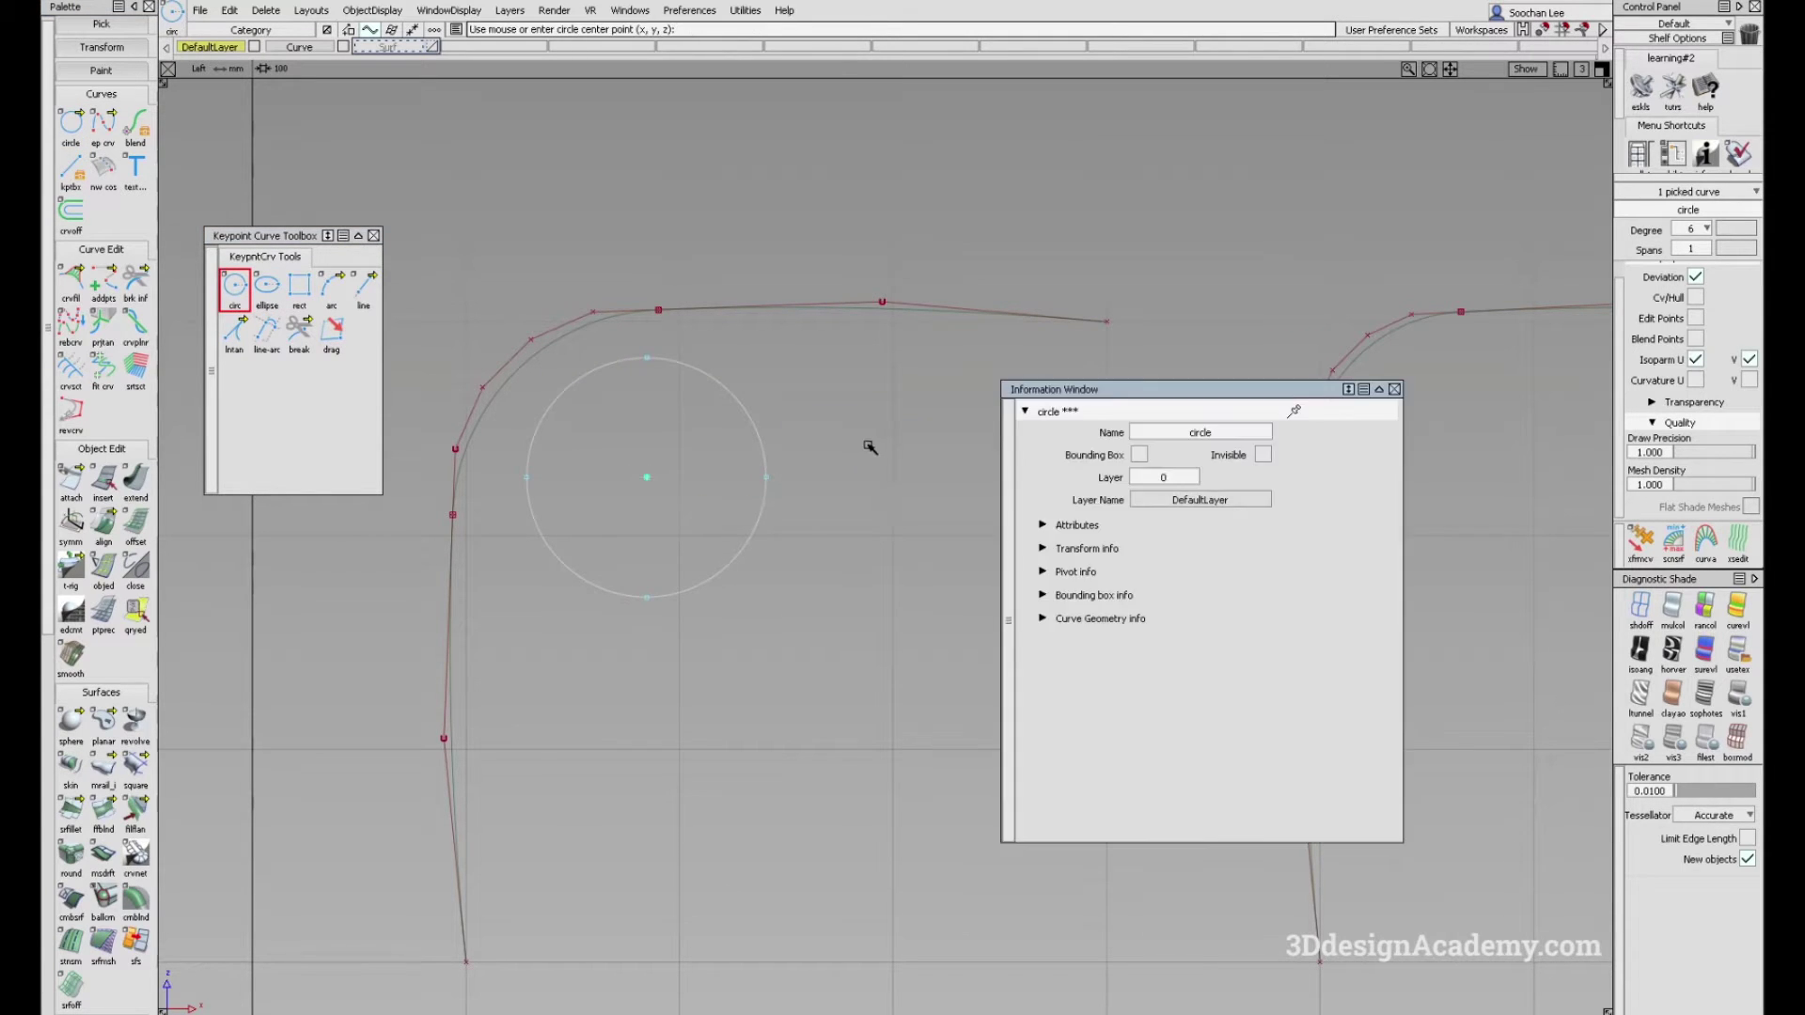
{"action": "left_click", "coordinate": [1140, 530]}
{"action": "left_click_drag", "start_coordinate": [1188, 569], "coordinate": [1099, 566]}
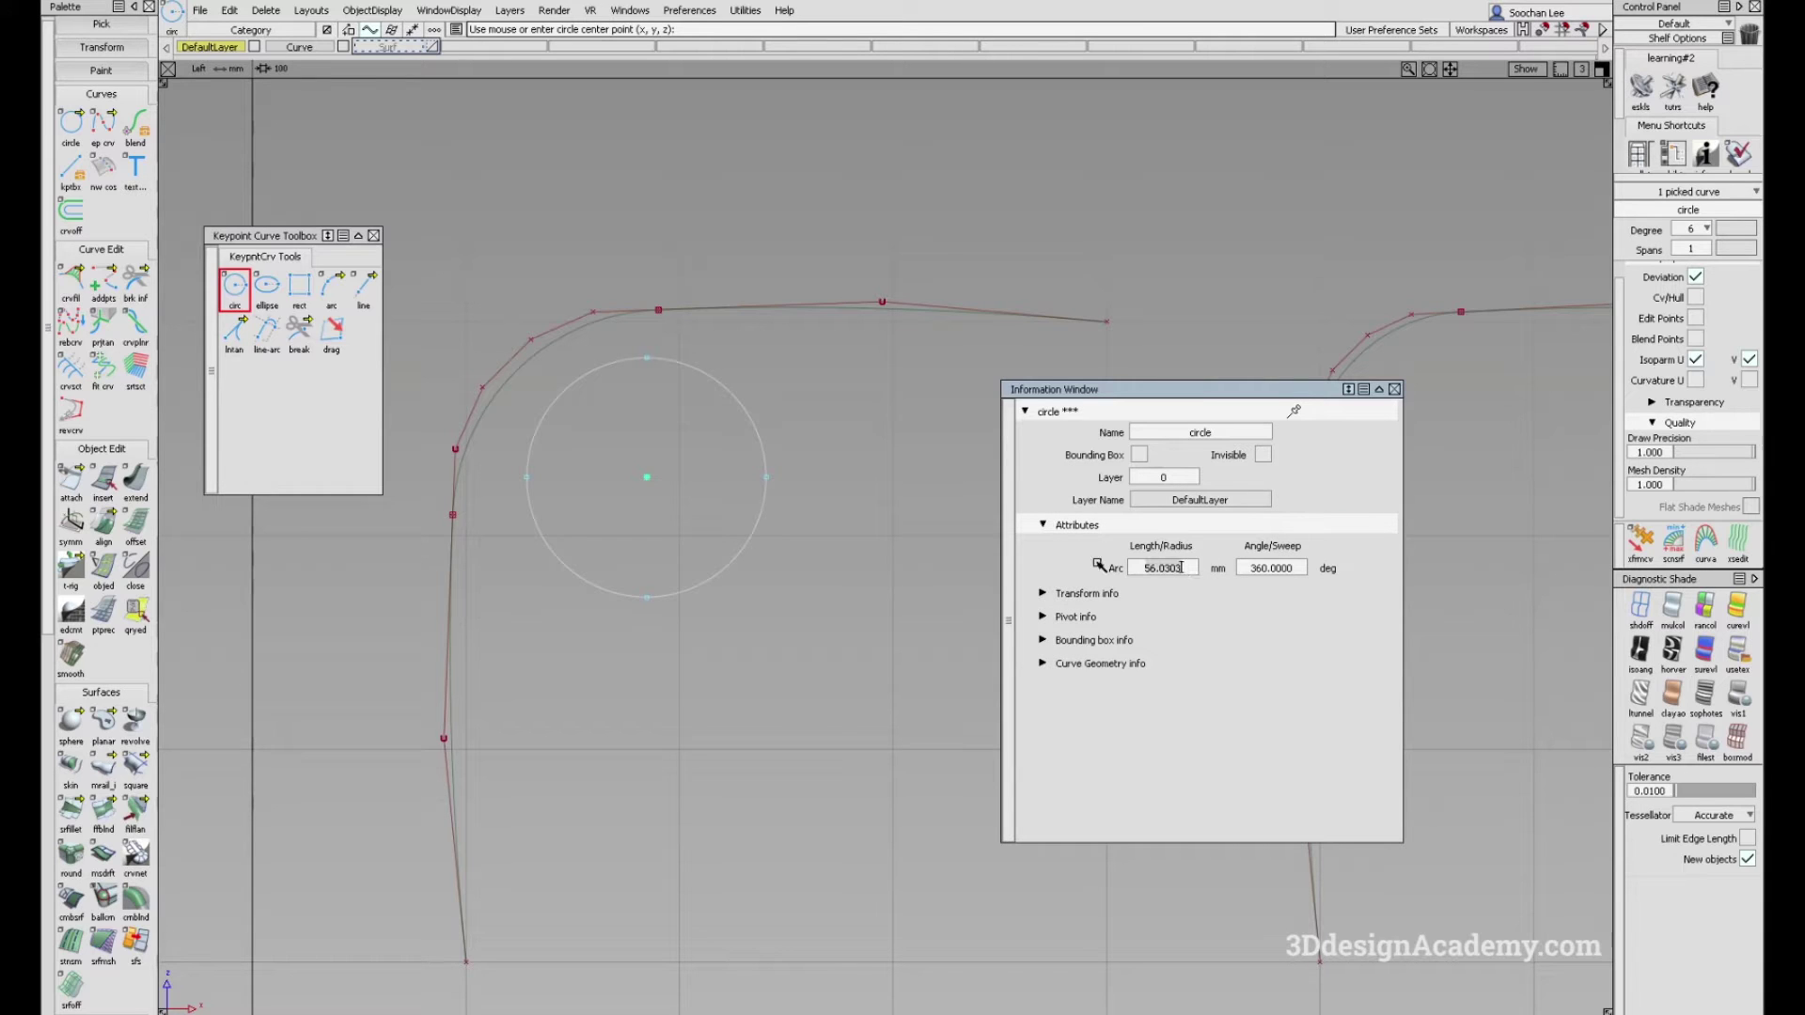
{"action": "type", "text": "100"}
{"action": "key", "text": "Return"}
Step: Move the circle so it lines up with the first corner's fillet arc, and close the object information
{"action": "left_click_drag", "start_coordinate": [717, 532], "coordinate": [741, 508], "text": "ctrl+shift"}
{"action": "middle_click_drag", "start_coordinate": [691, 558], "coordinate": [700, 395], "text": "ctrl+shift"}
{"action": "left_click_drag", "start_coordinate": [689, 379], "coordinate": [704, 419]}
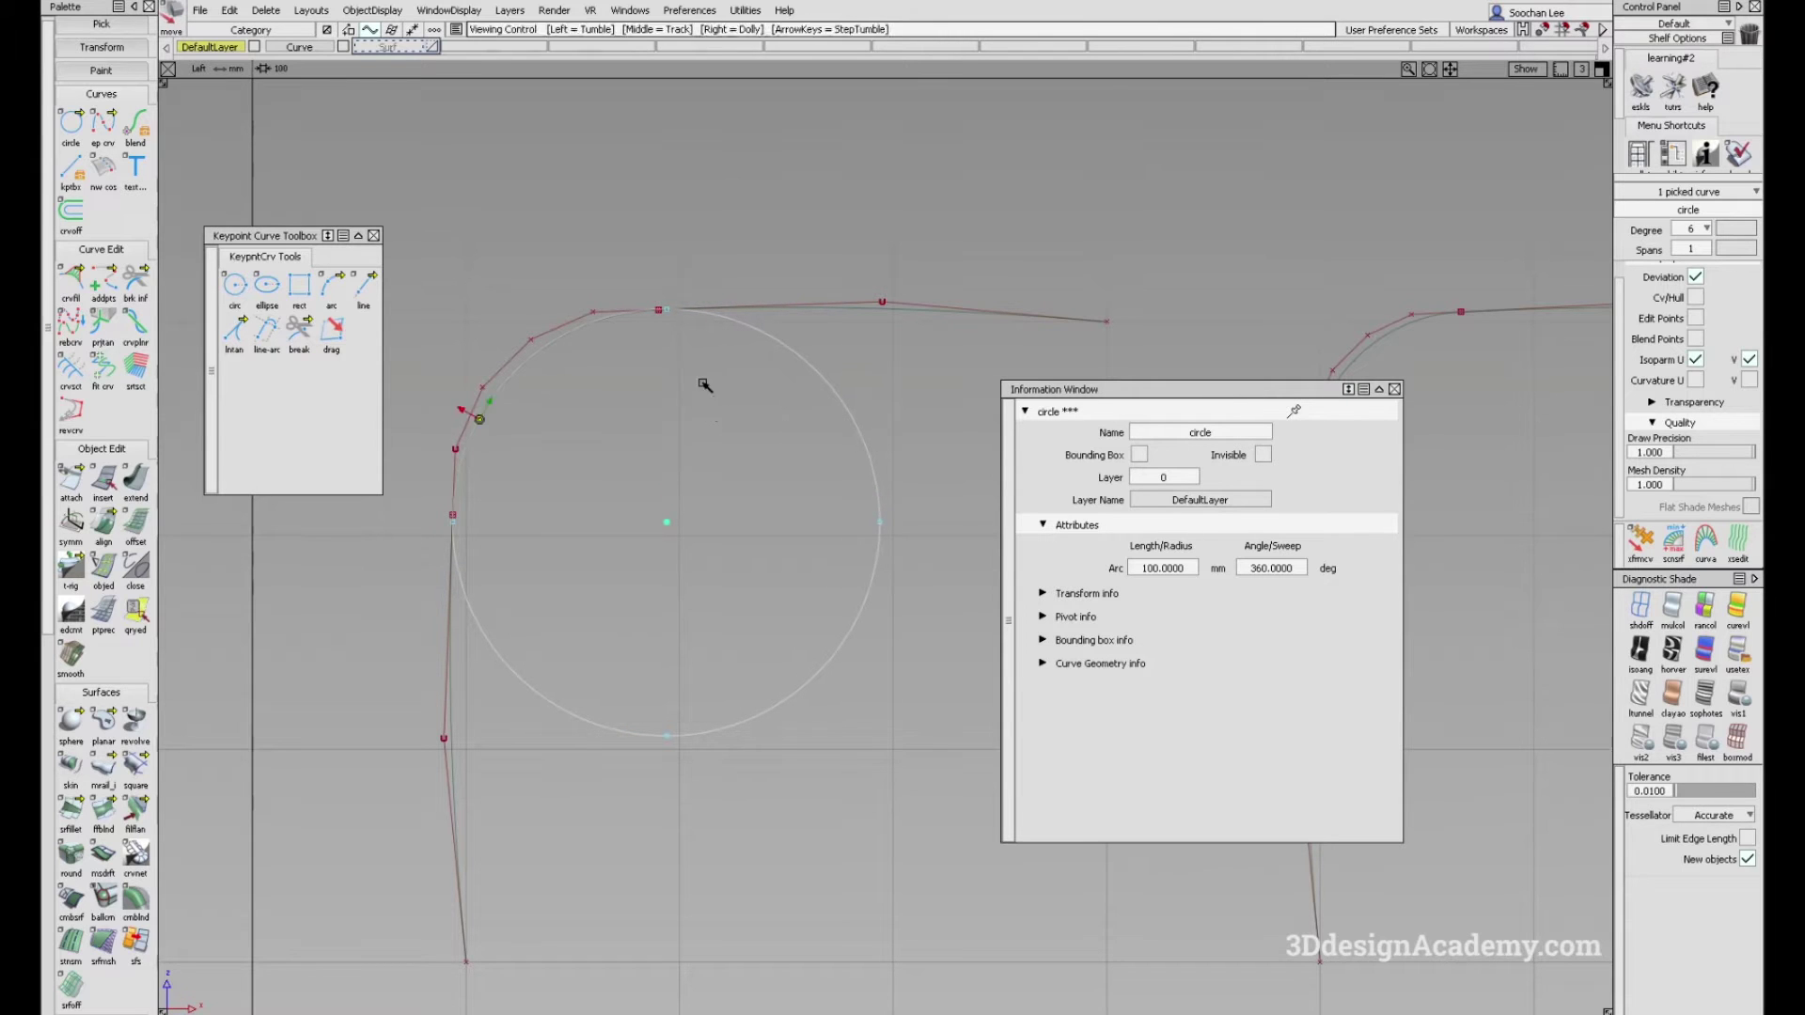
{"action": "right_click_drag", "start_coordinate": [660, 310], "coordinate": [594, 414], "text": "alt+shift"}
{"action": "middle_click_drag", "start_coordinate": [490, 576], "coordinate": [809, 271], "text": "alt+shift"}
{"action": "right_click_drag", "start_coordinate": [809, 272], "coordinate": [599, 561], "text": "alt+shift"}
{"action": "middle_click_drag", "start_coordinate": [581, 583], "coordinate": [505, 532], "text": "alt+shift"}
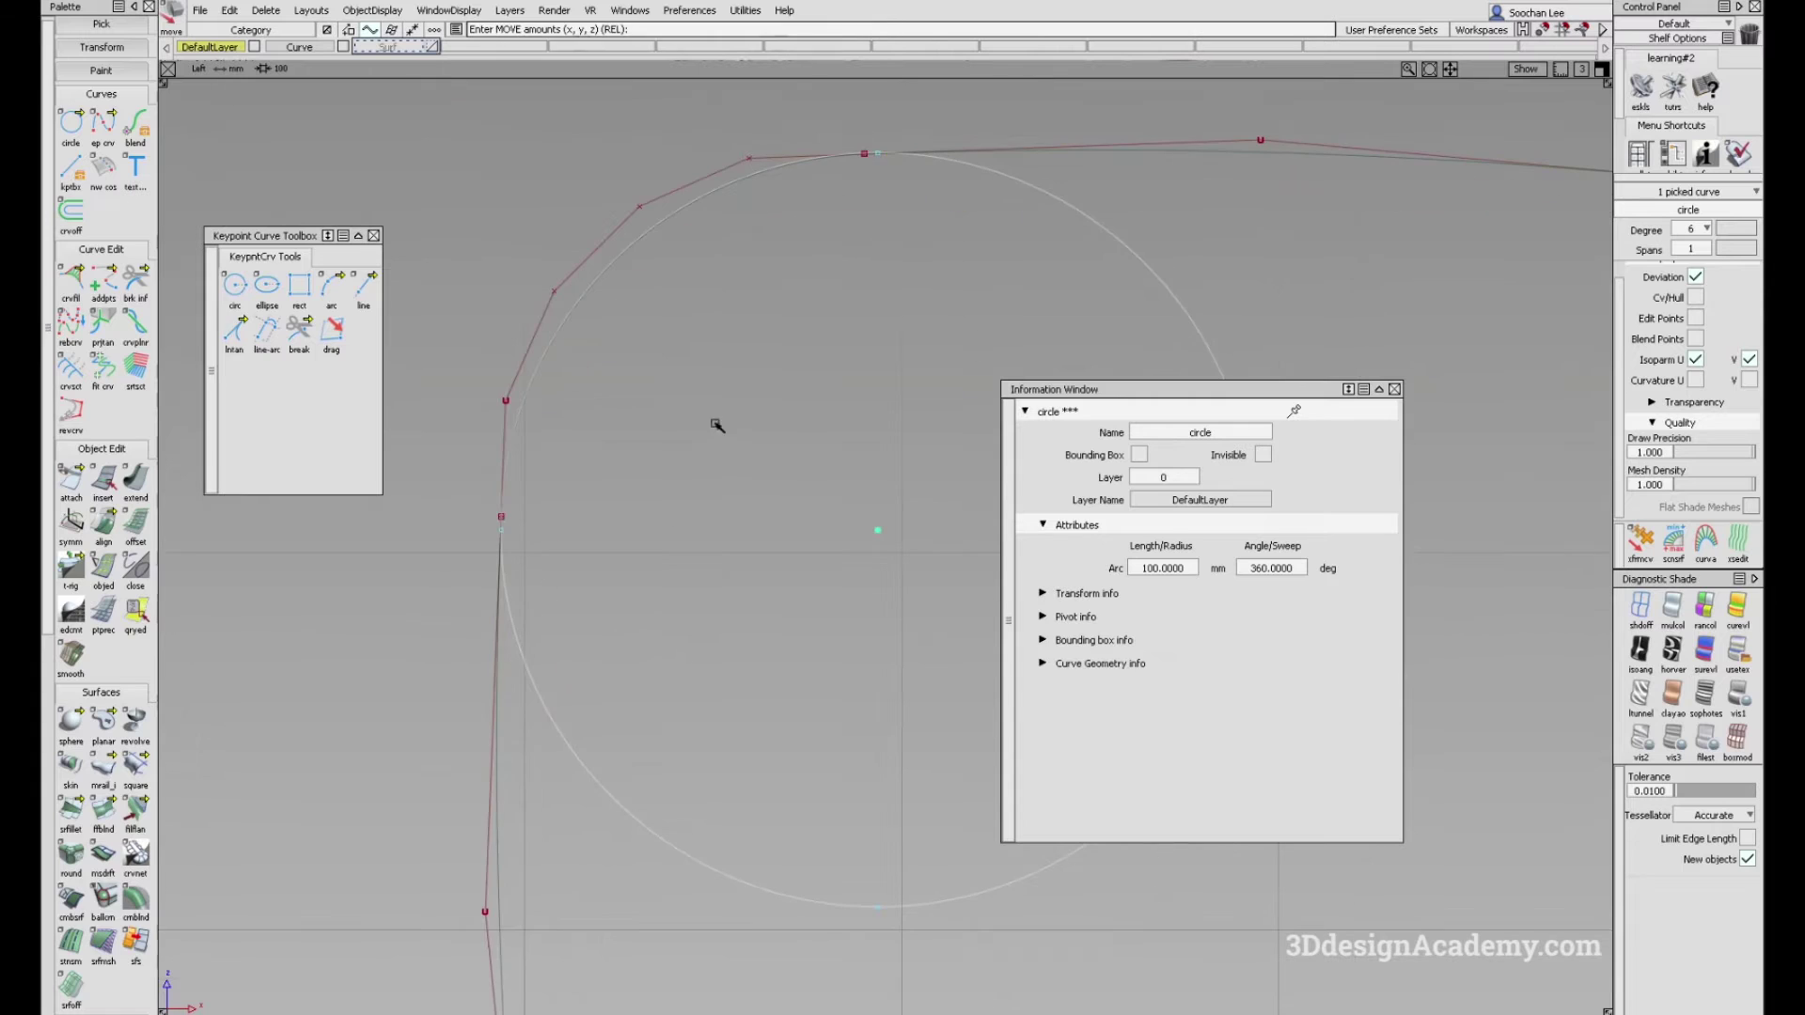
{"action": "right_click_drag", "start_coordinate": [771, 402], "coordinate": [773, 408]}
{"action": "left_click", "coordinate": [1394, 389]}
Step: Compare the circle with the first fillet, deselect it, and examine the second corner's fillet
{"action": "right_click_drag", "start_coordinate": [1389, 391], "coordinate": [1016, 560], "text": "alt+shift"}
{"action": "middle_click_drag", "start_coordinate": [1016, 560], "coordinate": [1017, 571], "text": "alt+shift"}
{"action": "left_click", "coordinate": [899, 369], "text": "alt+shift"}
{"action": "right_click_drag", "start_coordinate": [902, 371], "coordinate": [1000, 395], "text": "alt+shift"}
{"action": "middle_click_drag", "start_coordinate": [1000, 394], "coordinate": [1039, 427], "text": "alt+shift"}
{"action": "left_click_drag", "start_coordinate": [1040, 427], "coordinate": [995, 386], "text": "ctrl+shift"}
{"action": "middle_click_drag", "start_coordinate": [995, 387], "coordinate": [1094, 368], "text": "alt+shift"}
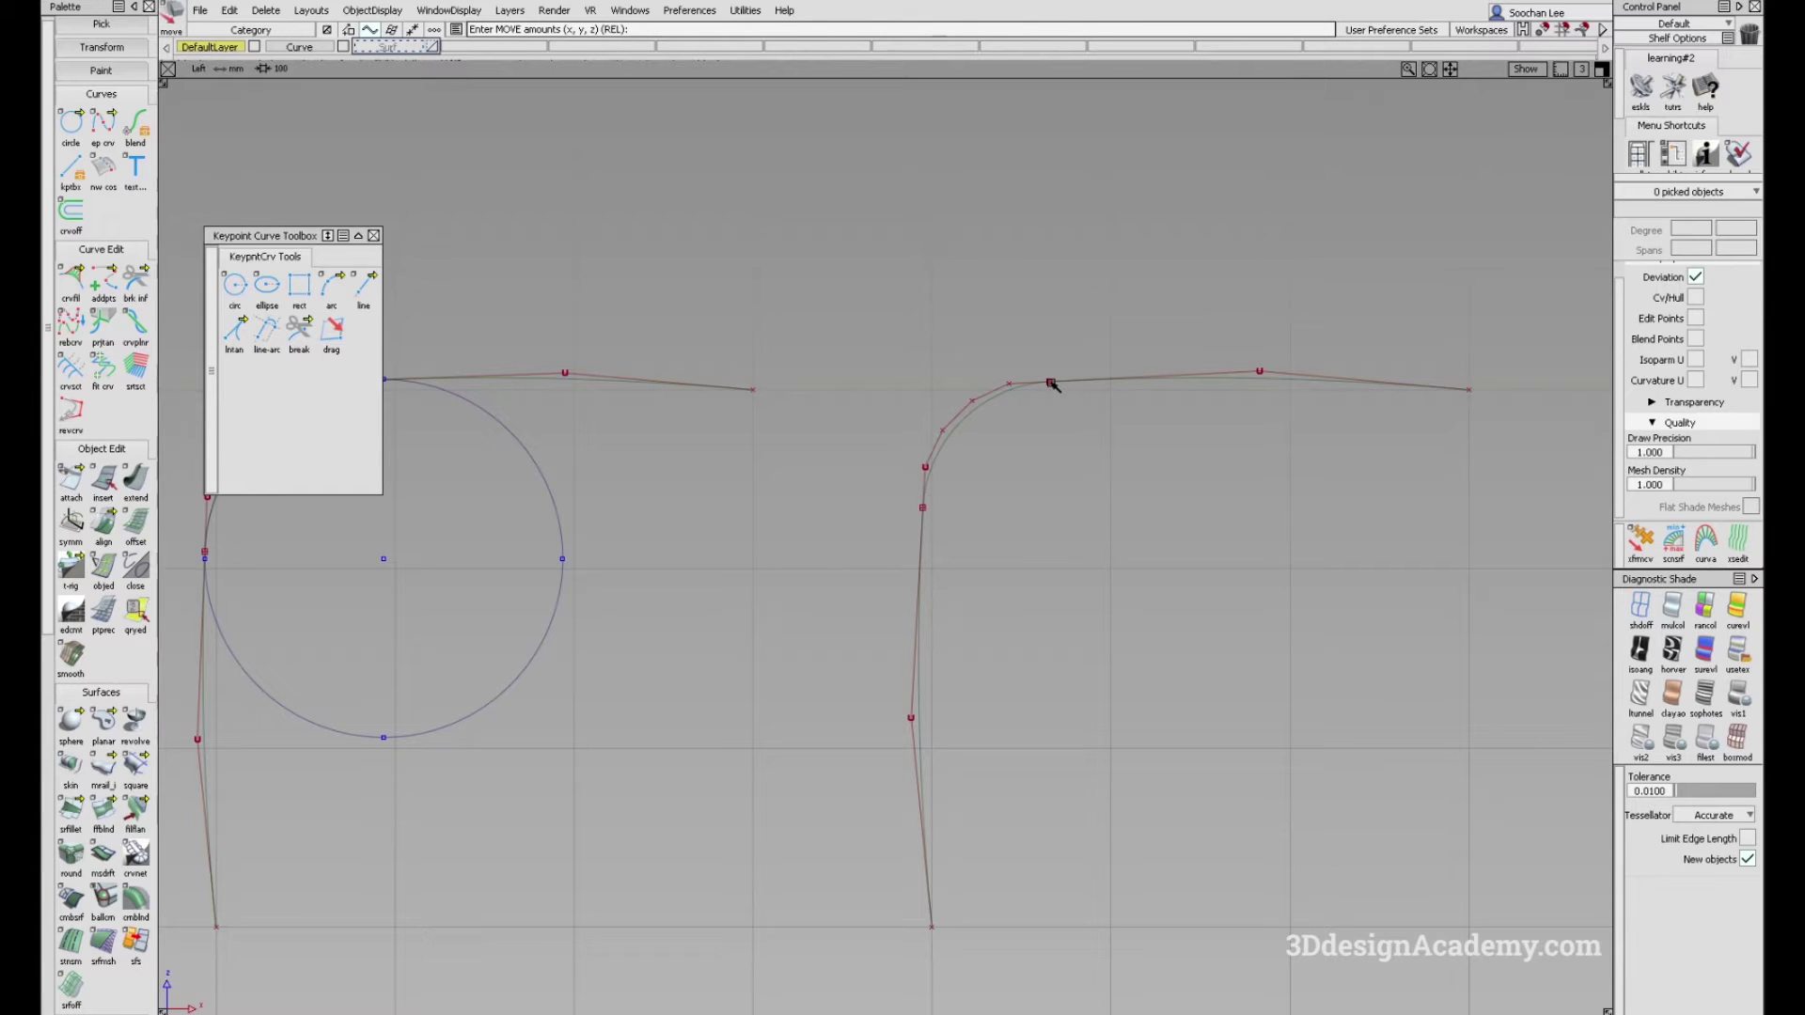
{"action": "middle_click_drag", "start_coordinate": [935, 579], "coordinate": [1021, 549], "text": "alt+shift"}
Step: Reopen the second corner's fillet to review its chordal length settings, and close the fillet options
{"action": "scroll", "coordinate": [123, 798], "scroll_direction": "down", "scroll_amount": 6}
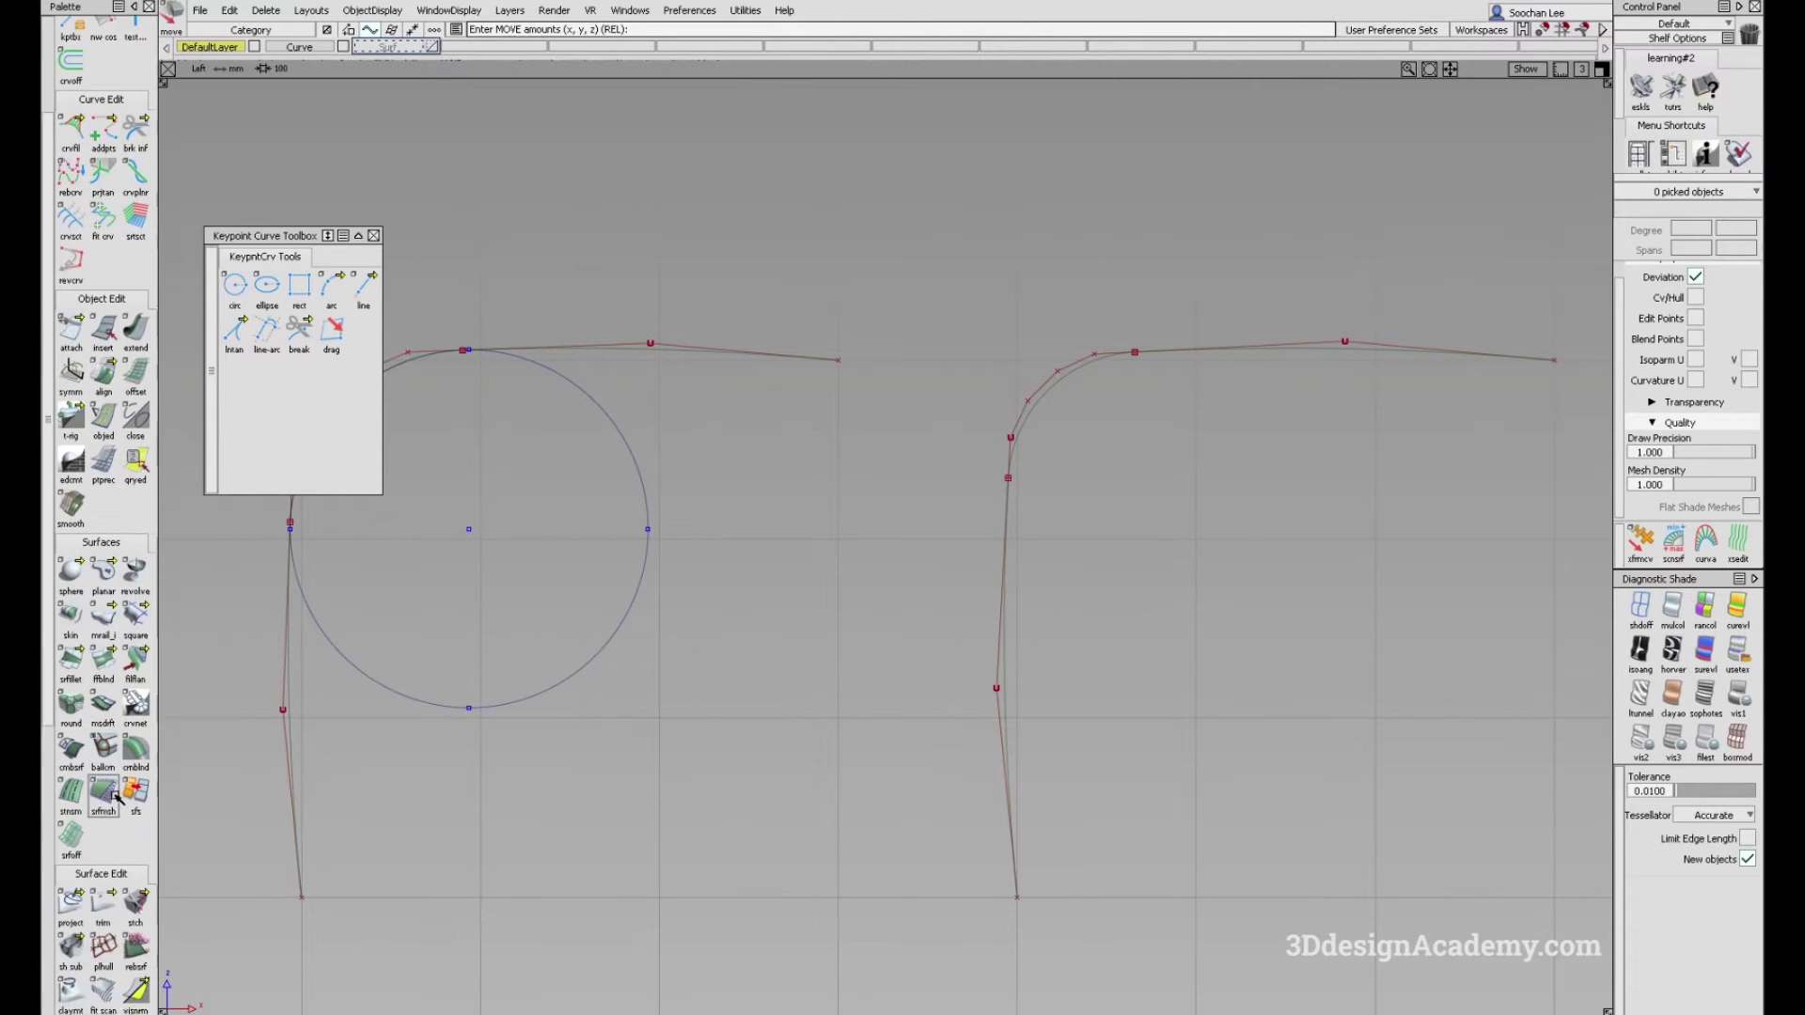
{"action": "left_click_drag", "start_coordinate": [1280, 399], "coordinate": [1048, 411], "text": "ctrl+shift"}
{"action": "left_click", "coordinate": [1060, 386]}
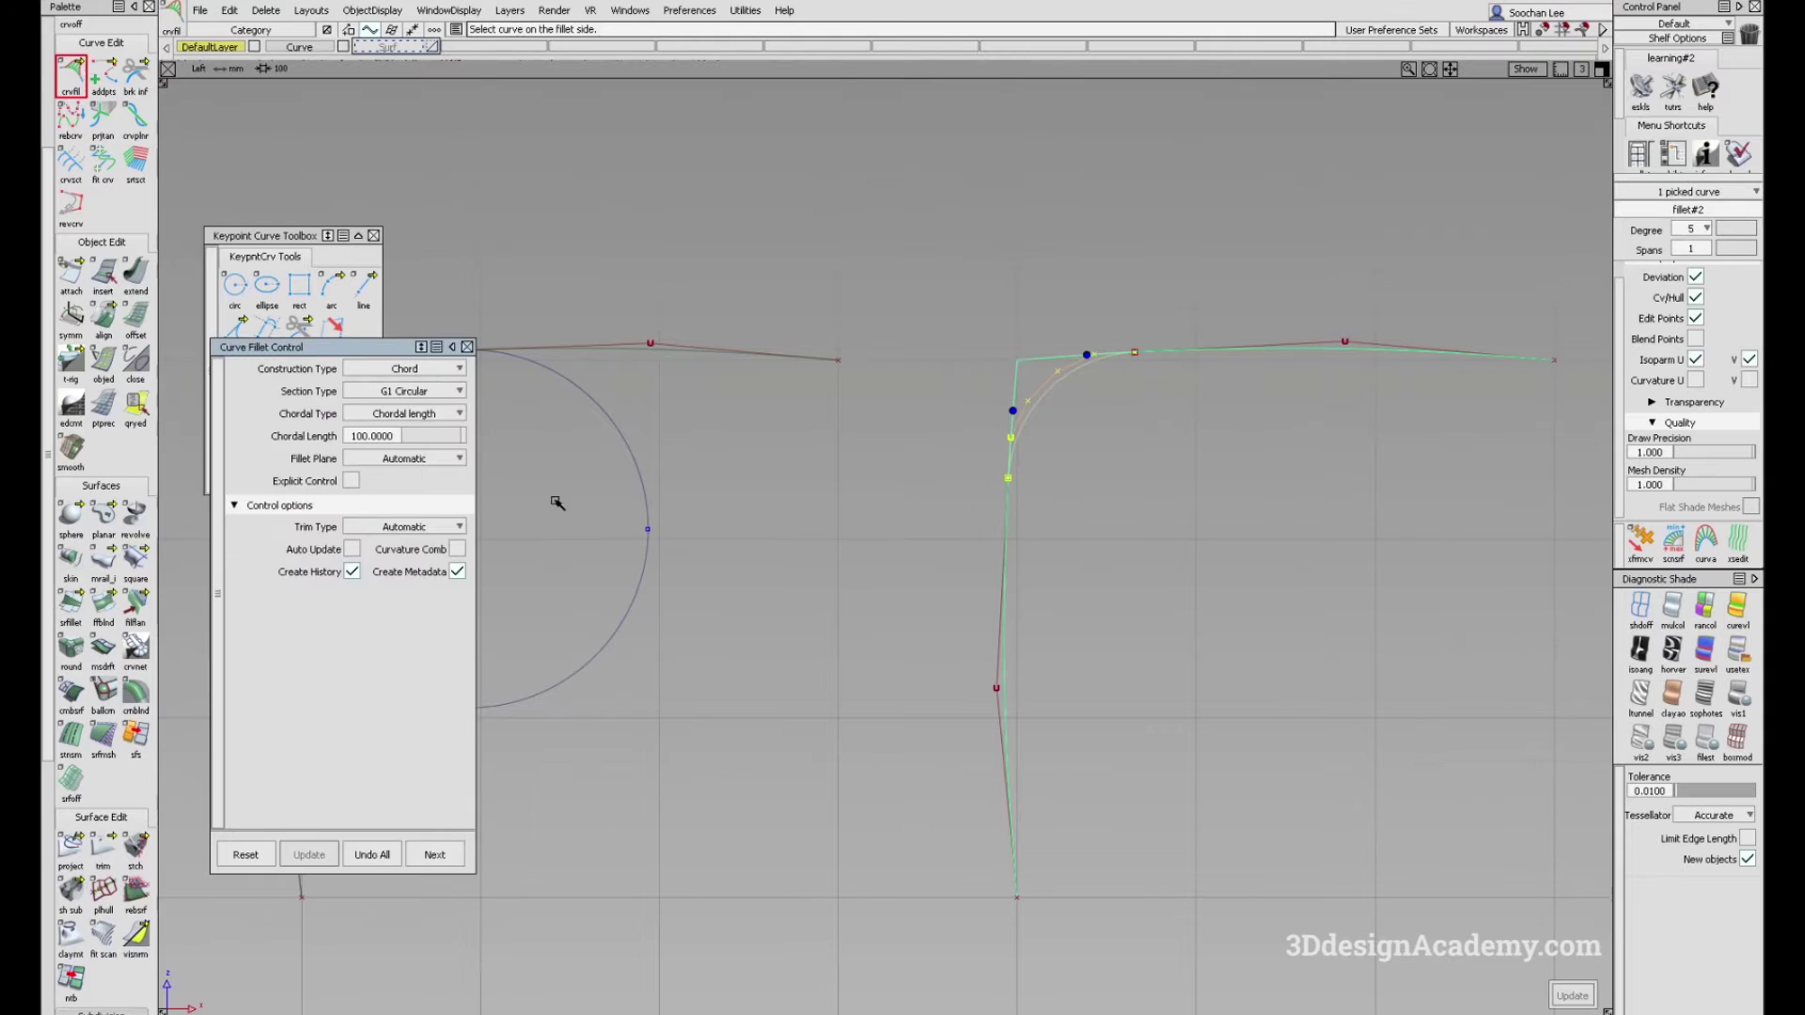
{"action": "middle_click_drag", "start_coordinate": [664, 544], "coordinate": [863, 547], "text": "alt+shift"}
{"action": "middle_click_drag", "start_coordinate": [962, 601], "coordinate": [880, 628], "text": "alt+shift"}
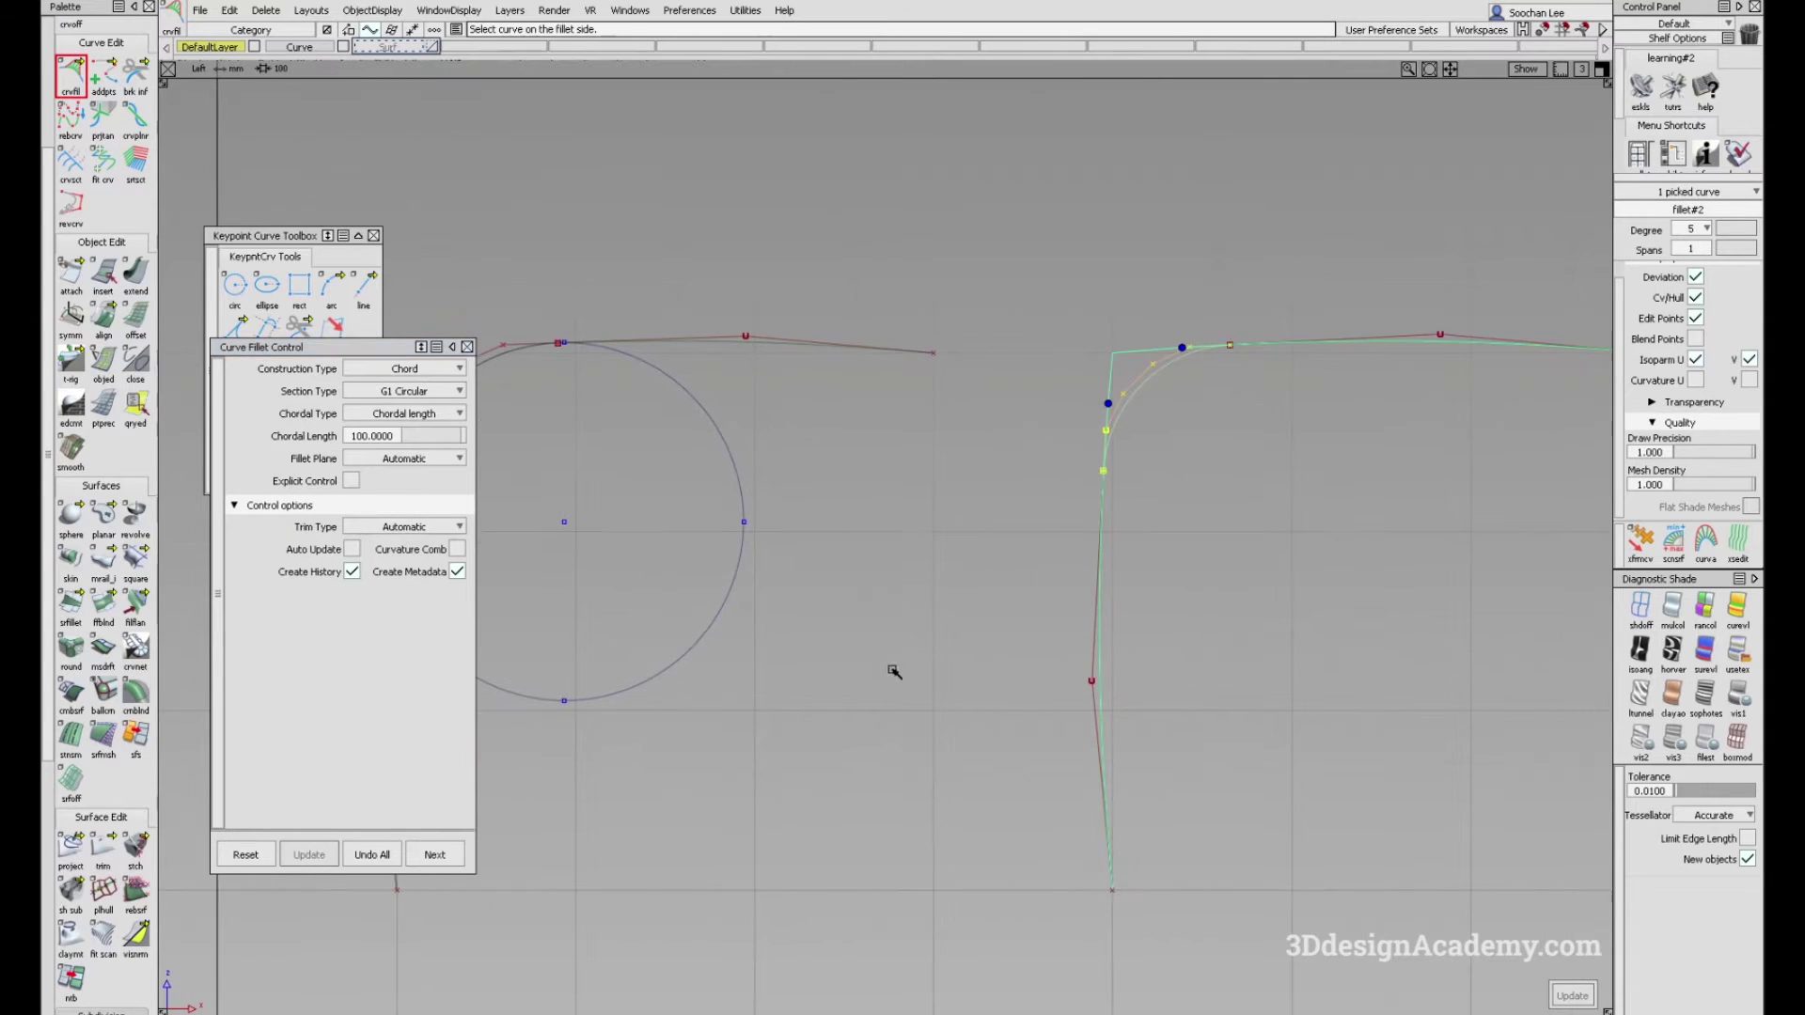
{"action": "left_click_drag", "start_coordinate": [878, 628], "coordinate": [49, 863], "text": "ctrl+shift"}
Step: Select the circle, plot its curvature to check the minimum and maximum radius, and delete the locators
{"action": "middle_click_drag", "start_coordinate": [630, 517], "coordinate": [856, 513], "text": "alt+shift"}
{"action": "left_click_drag", "start_coordinate": [856, 513], "coordinate": [827, 432], "text": "ctrl+shift"}
{"action": "left_click_drag", "start_coordinate": [904, 482], "coordinate": [1060, 566]}
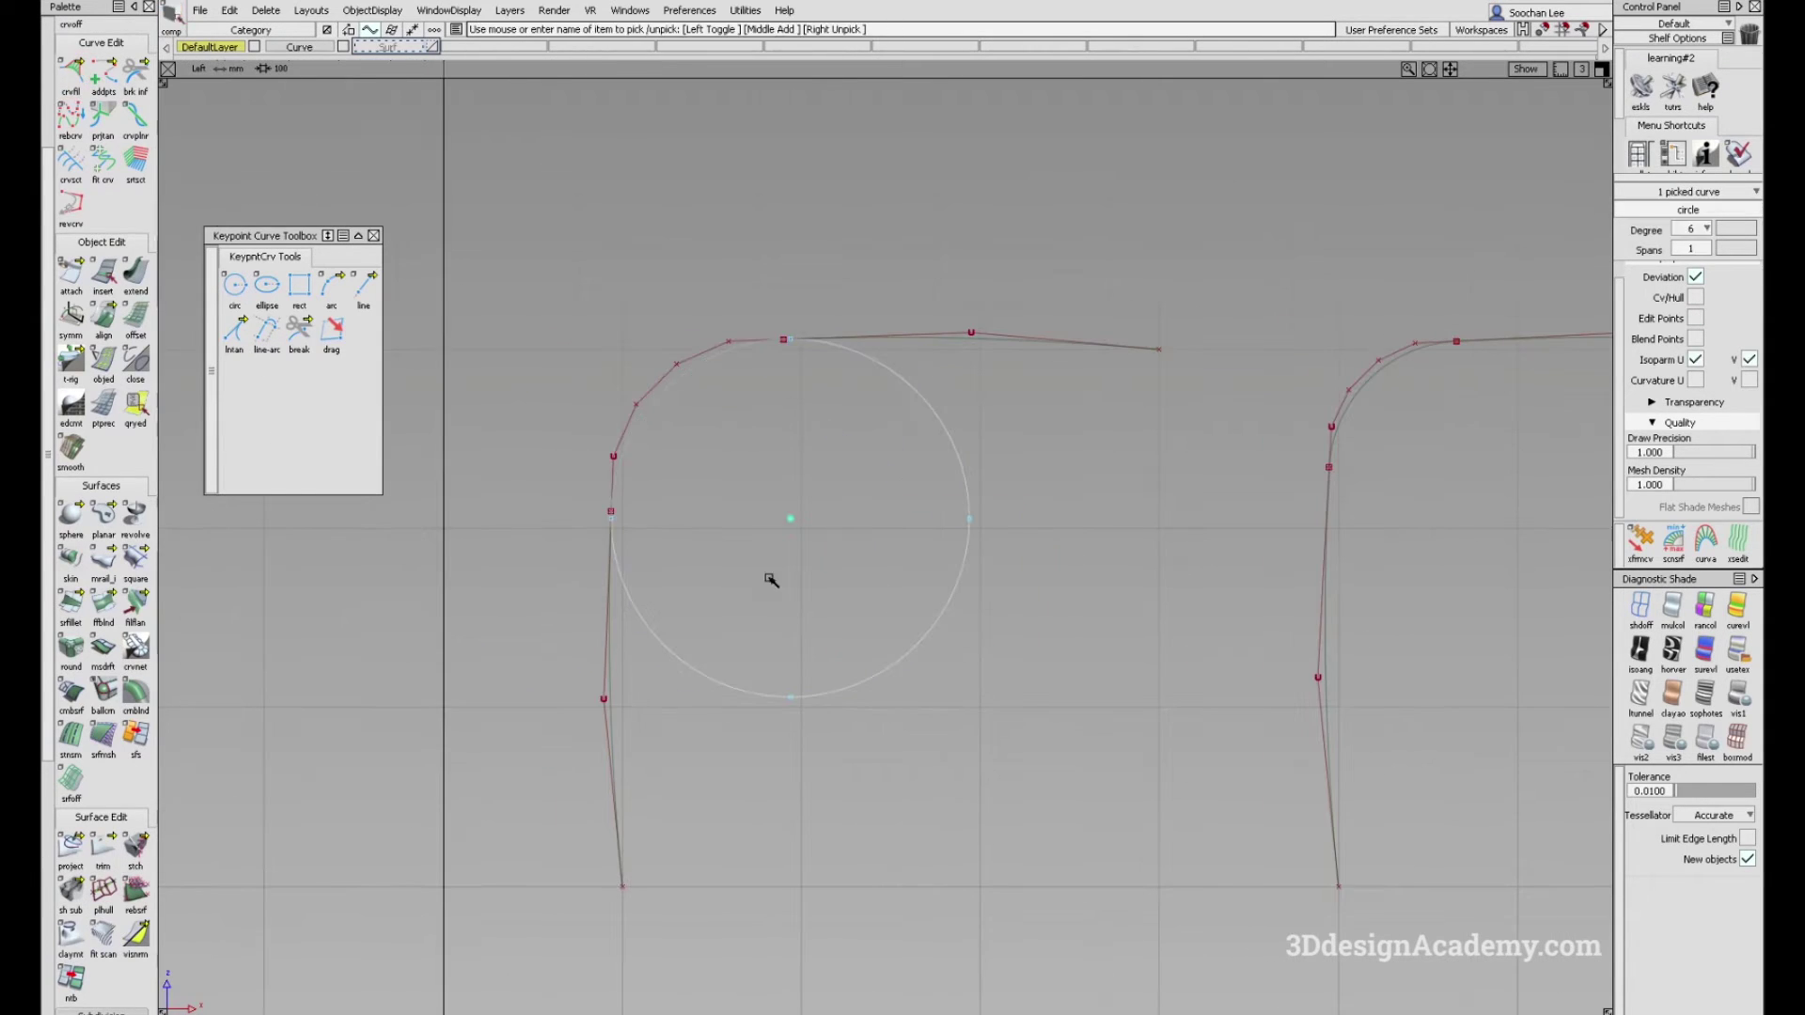
{"action": "scroll", "coordinate": [103, 846], "scroll_direction": "down", "scroll_amount": 5}
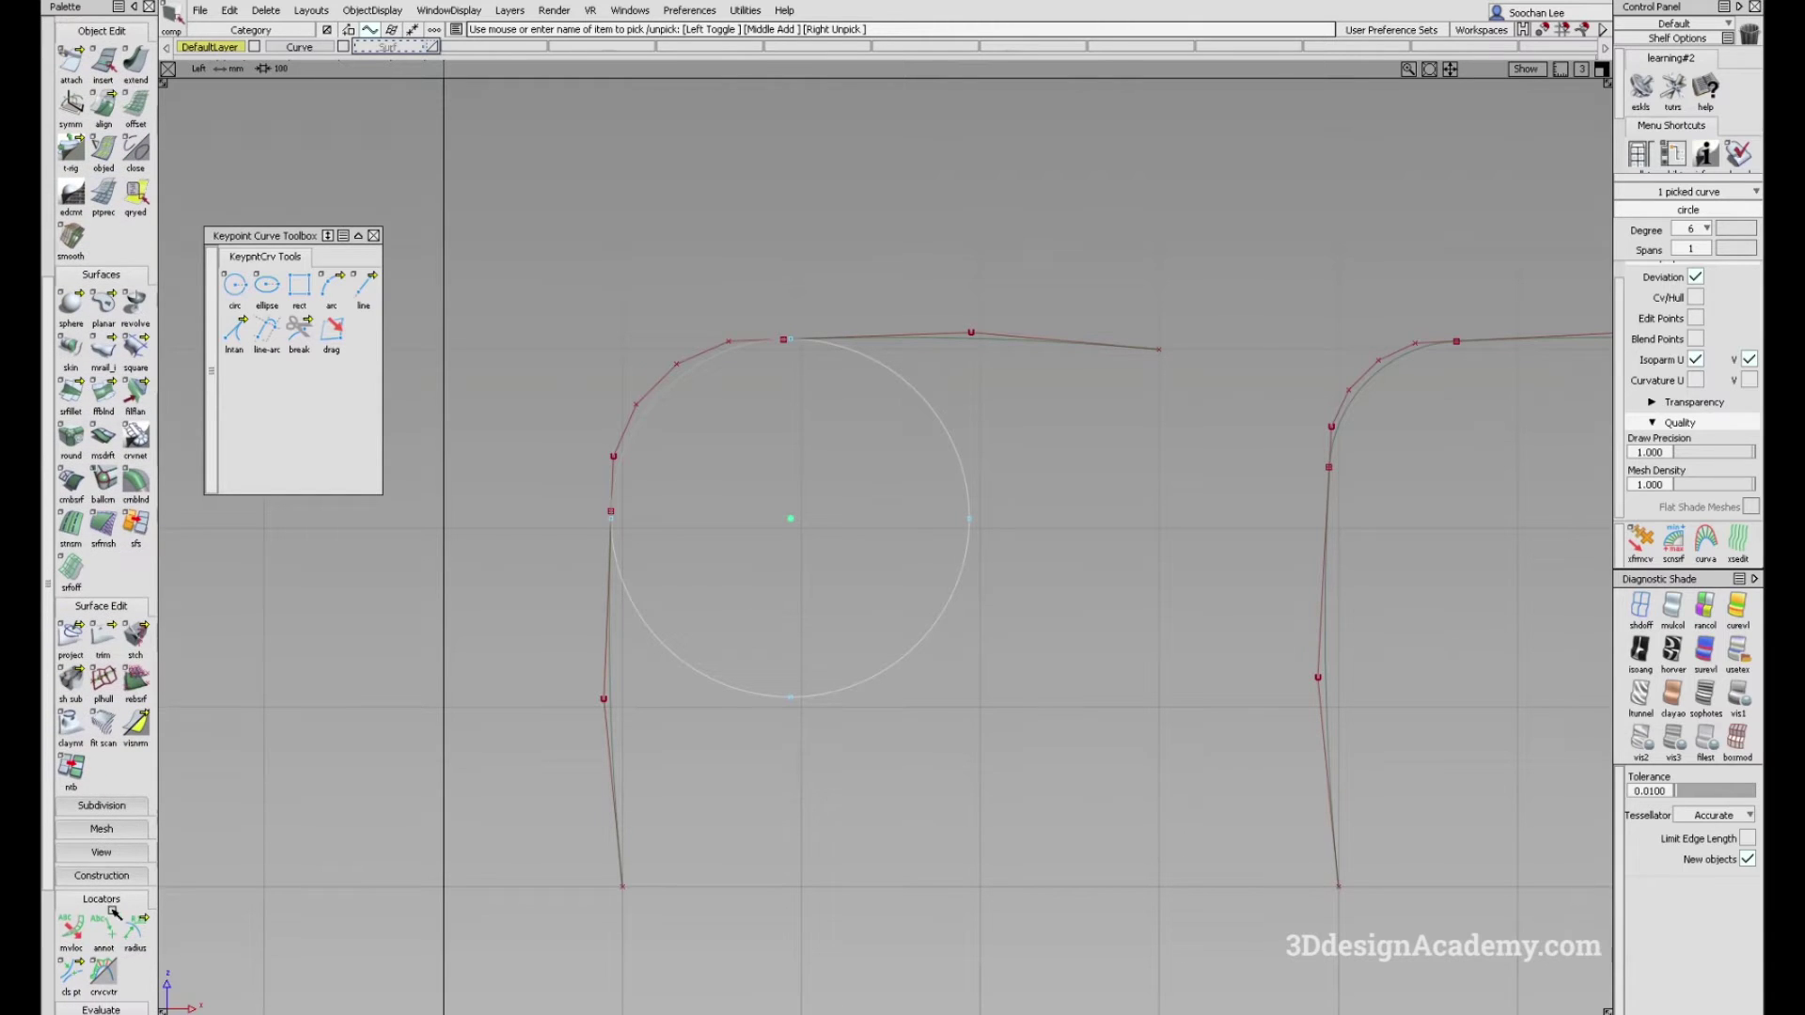
{"action": "left_click", "coordinate": [94, 971]}
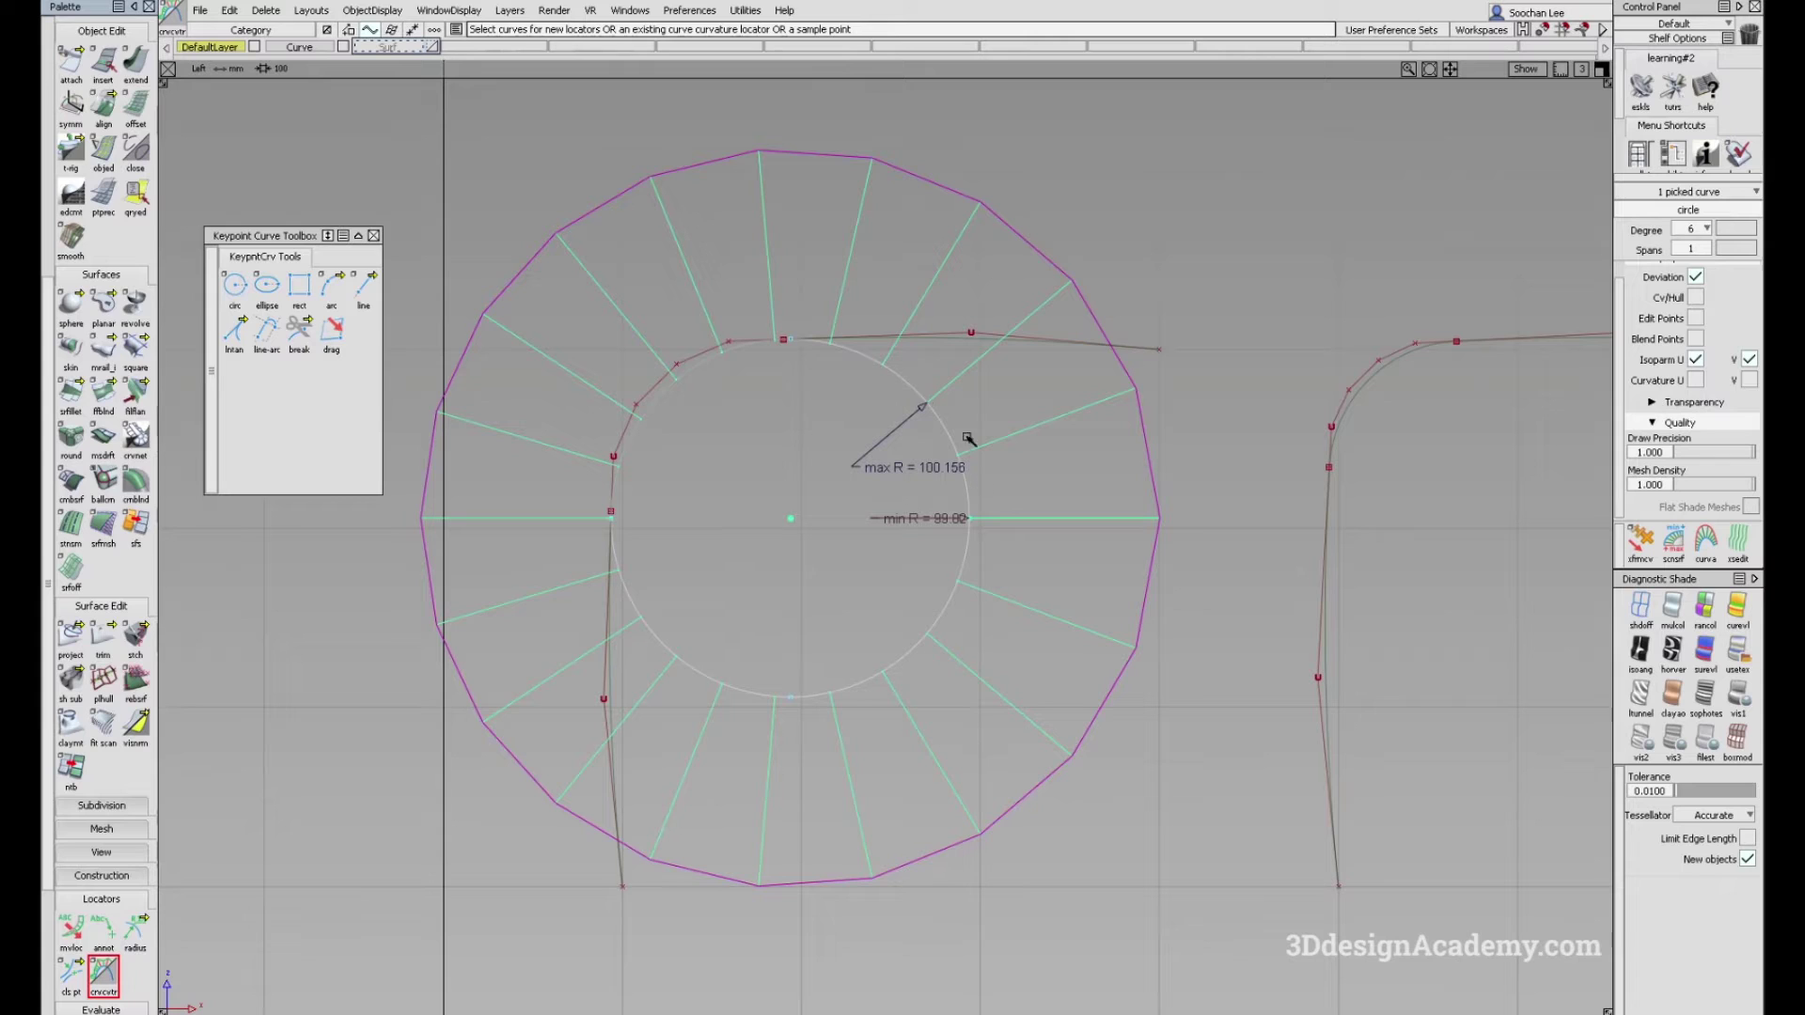
{"action": "right_click_drag", "start_coordinate": [1118, 677], "coordinate": [883, 536], "text": "ctrl+shift"}
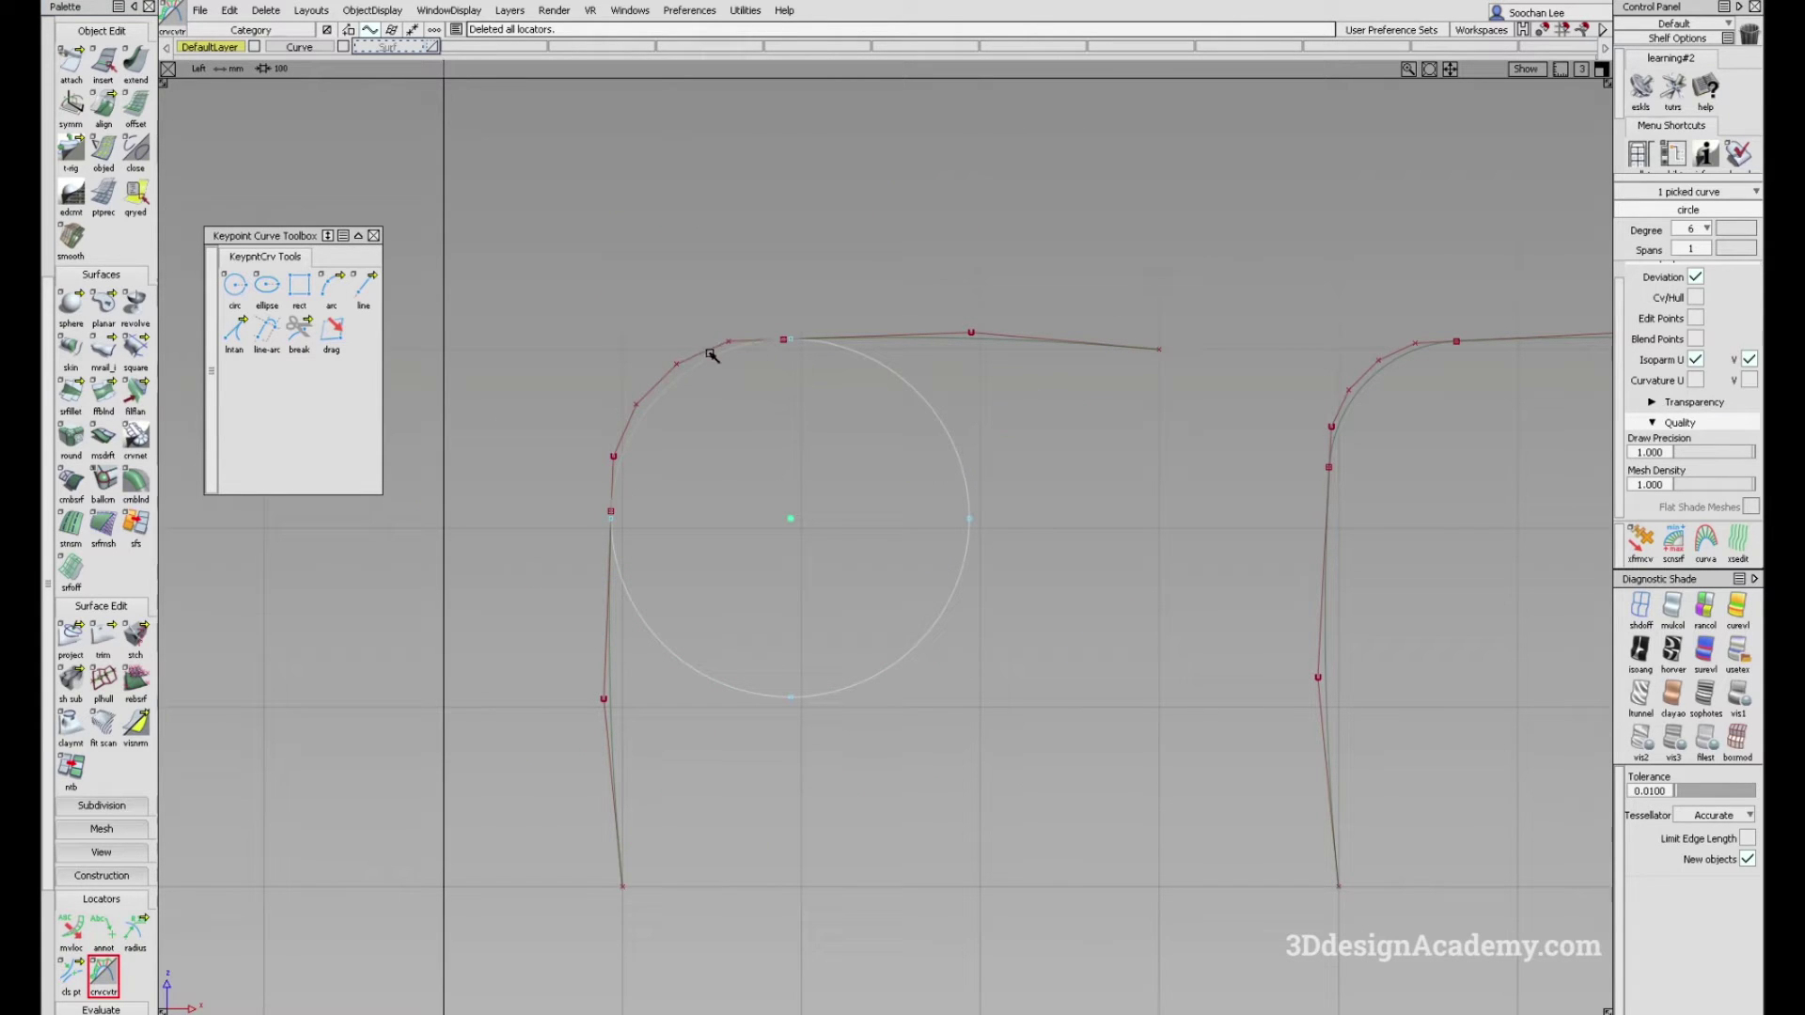
Step: Measure the straight-line distance between the two ends of the second corner's fillet with a distance locator
{"action": "middle_click_drag", "start_coordinate": [972, 432], "coordinate": [621, 494], "text": "alt+shift"}
{"action": "left_click_drag", "start_coordinate": [1008, 585], "coordinate": [1001, 453], "text": "ctrl+shift"}
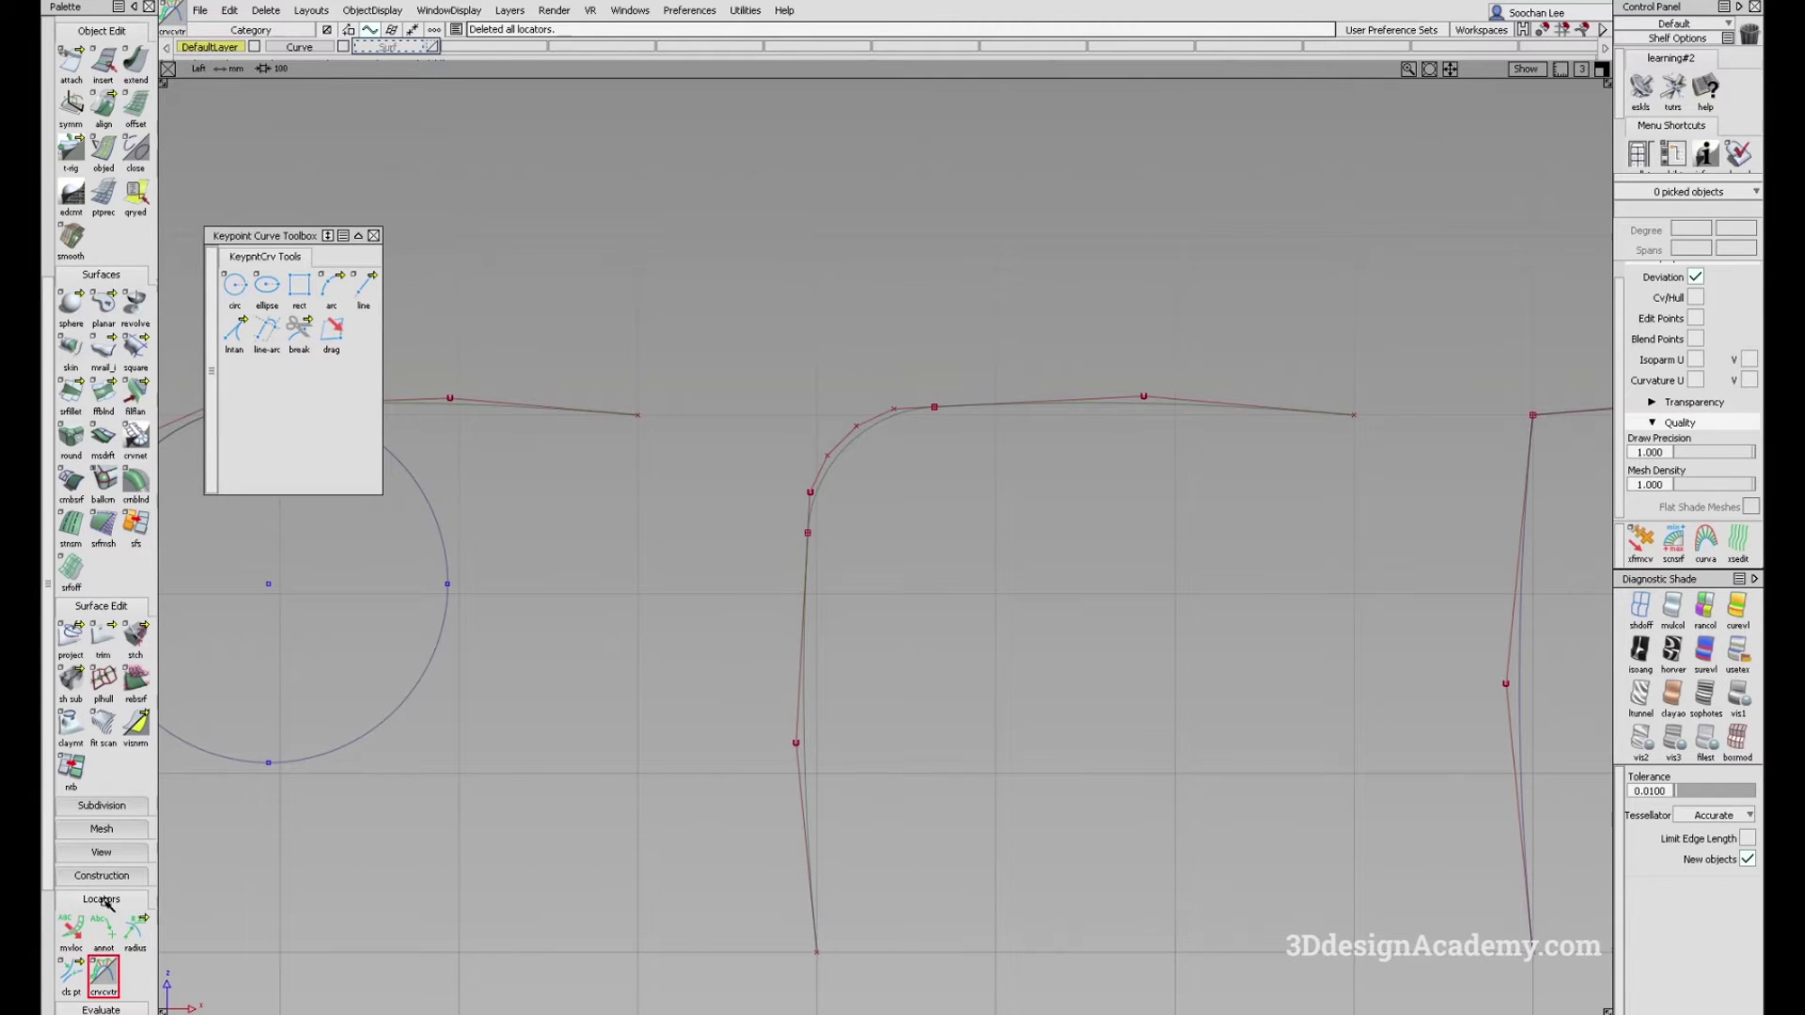
{"action": "left_click_drag", "start_coordinate": [135, 929], "coordinate": [168, 940]}
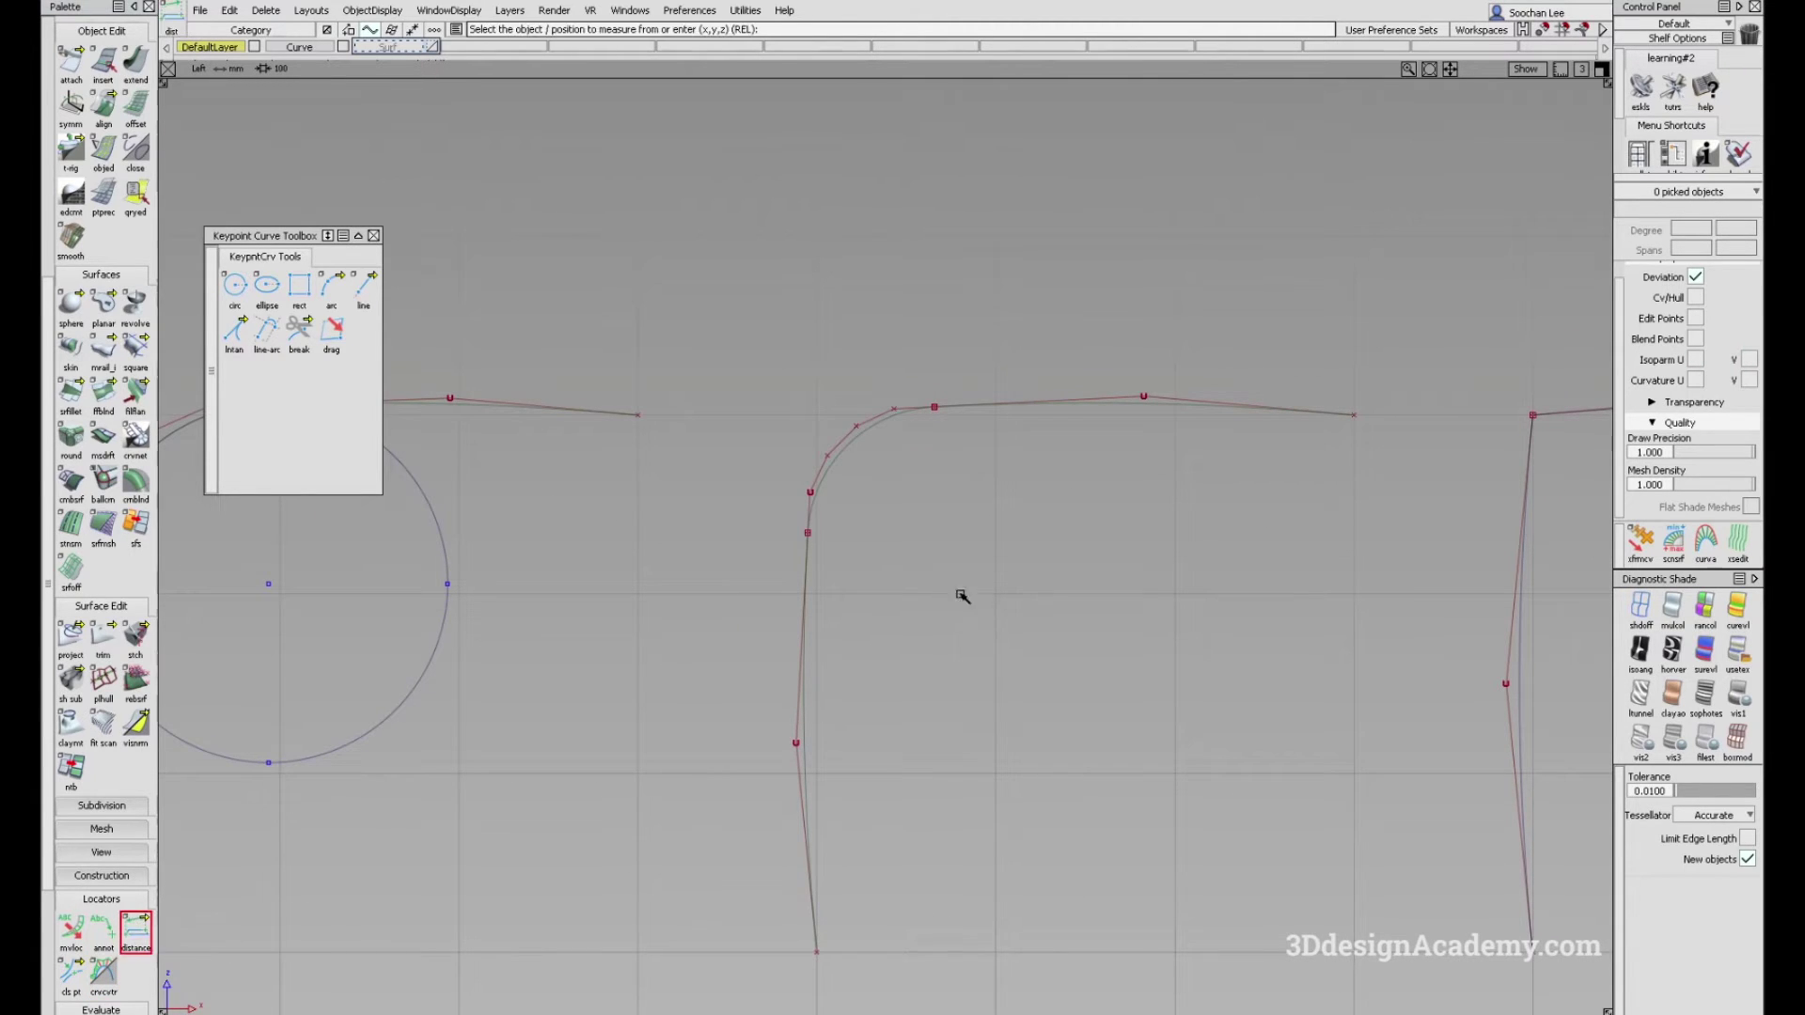
{"action": "left_click", "coordinate": [820, 537]}
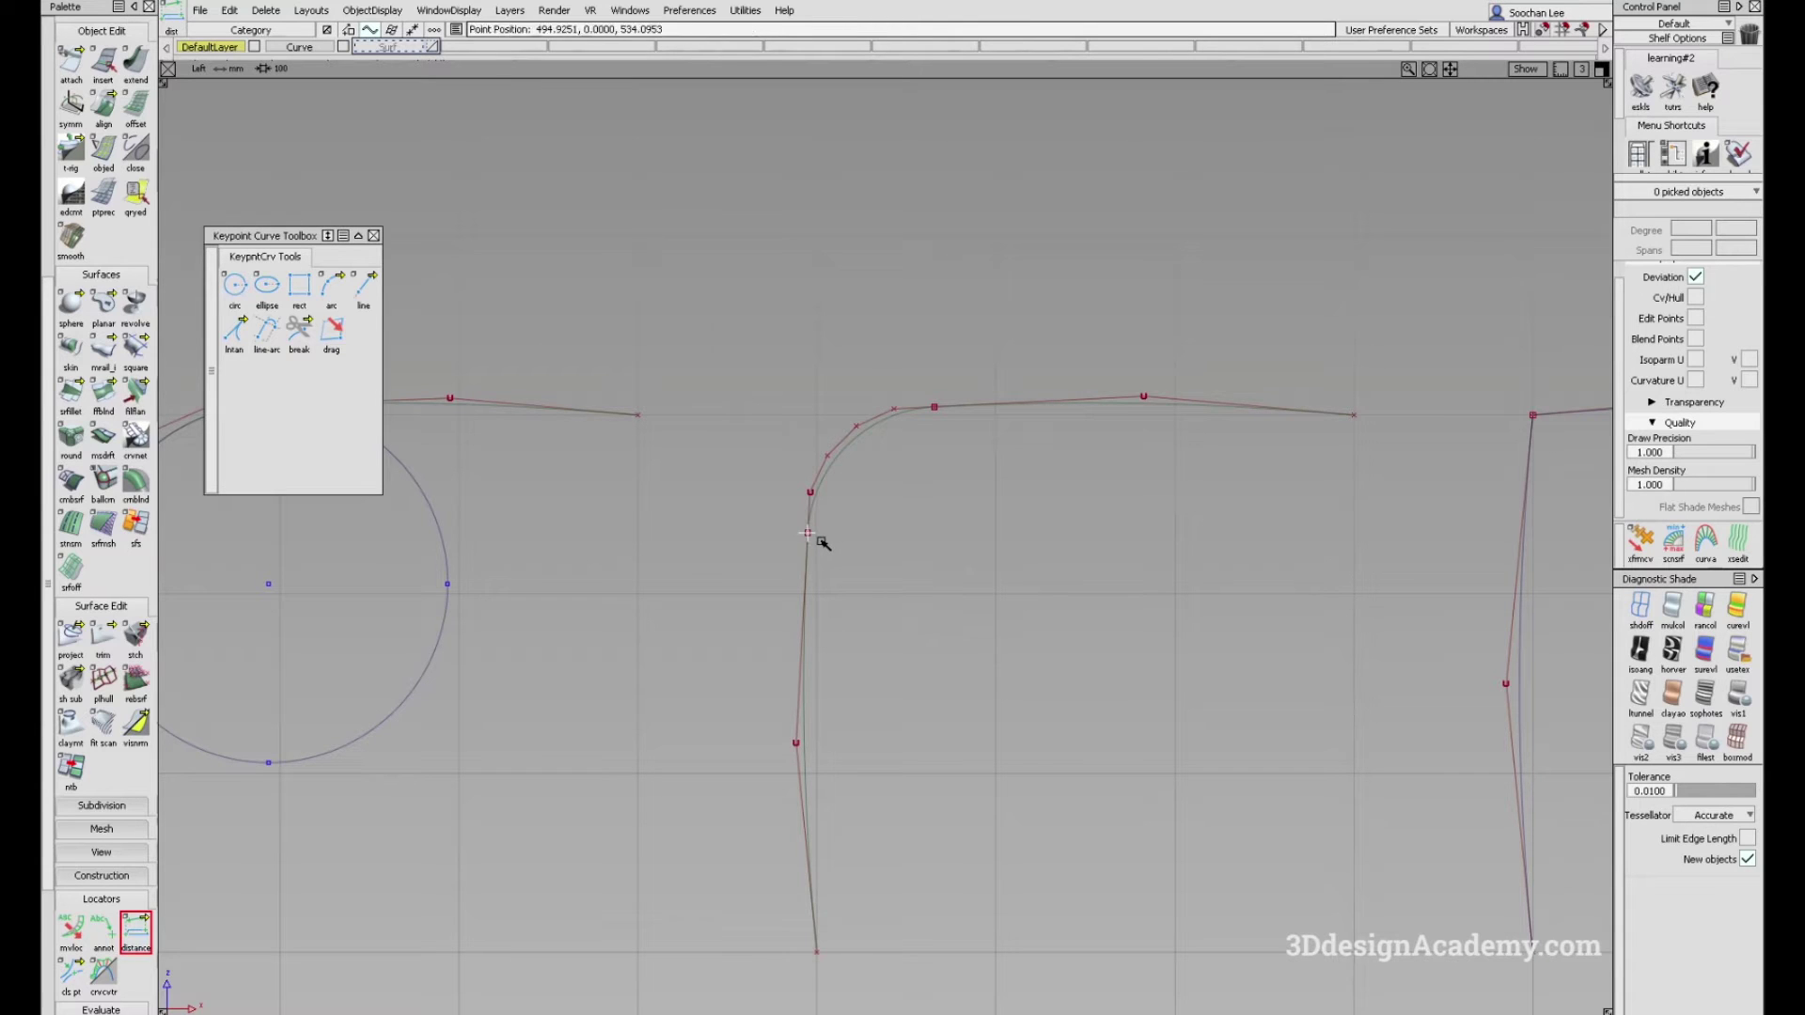
{"action": "left_click", "coordinate": [949, 422]}
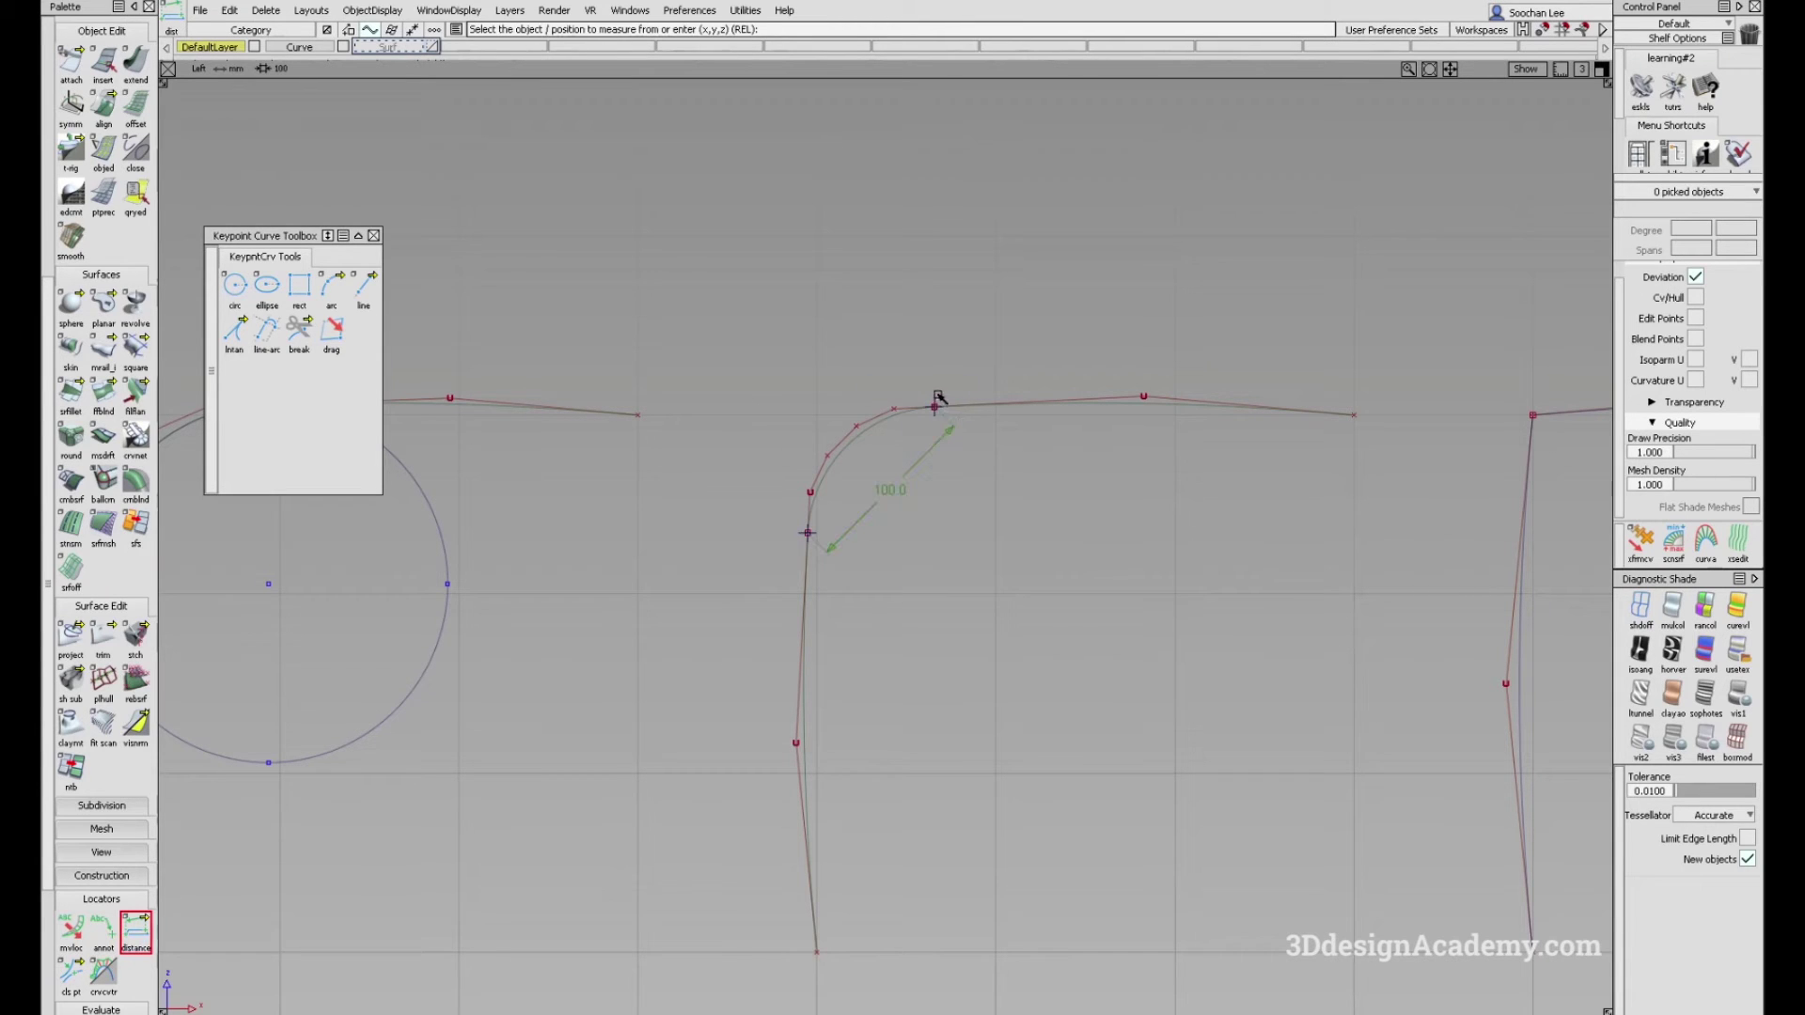
Step: Reopen the second corner's fillet with Query Edit and set its chordal length to 200 mm
{"action": "right_click_drag", "start_coordinate": [935, 403], "coordinate": [916, 476], "text": "alt+shift"}
{"action": "middle_click_drag", "start_coordinate": [916, 476], "coordinate": [930, 545], "text": "alt+shift"}
{"action": "left_click_drag", "start_coordinate": [1048, 455], "coordinate": [916, 467], "text": "ctrl+shift"}
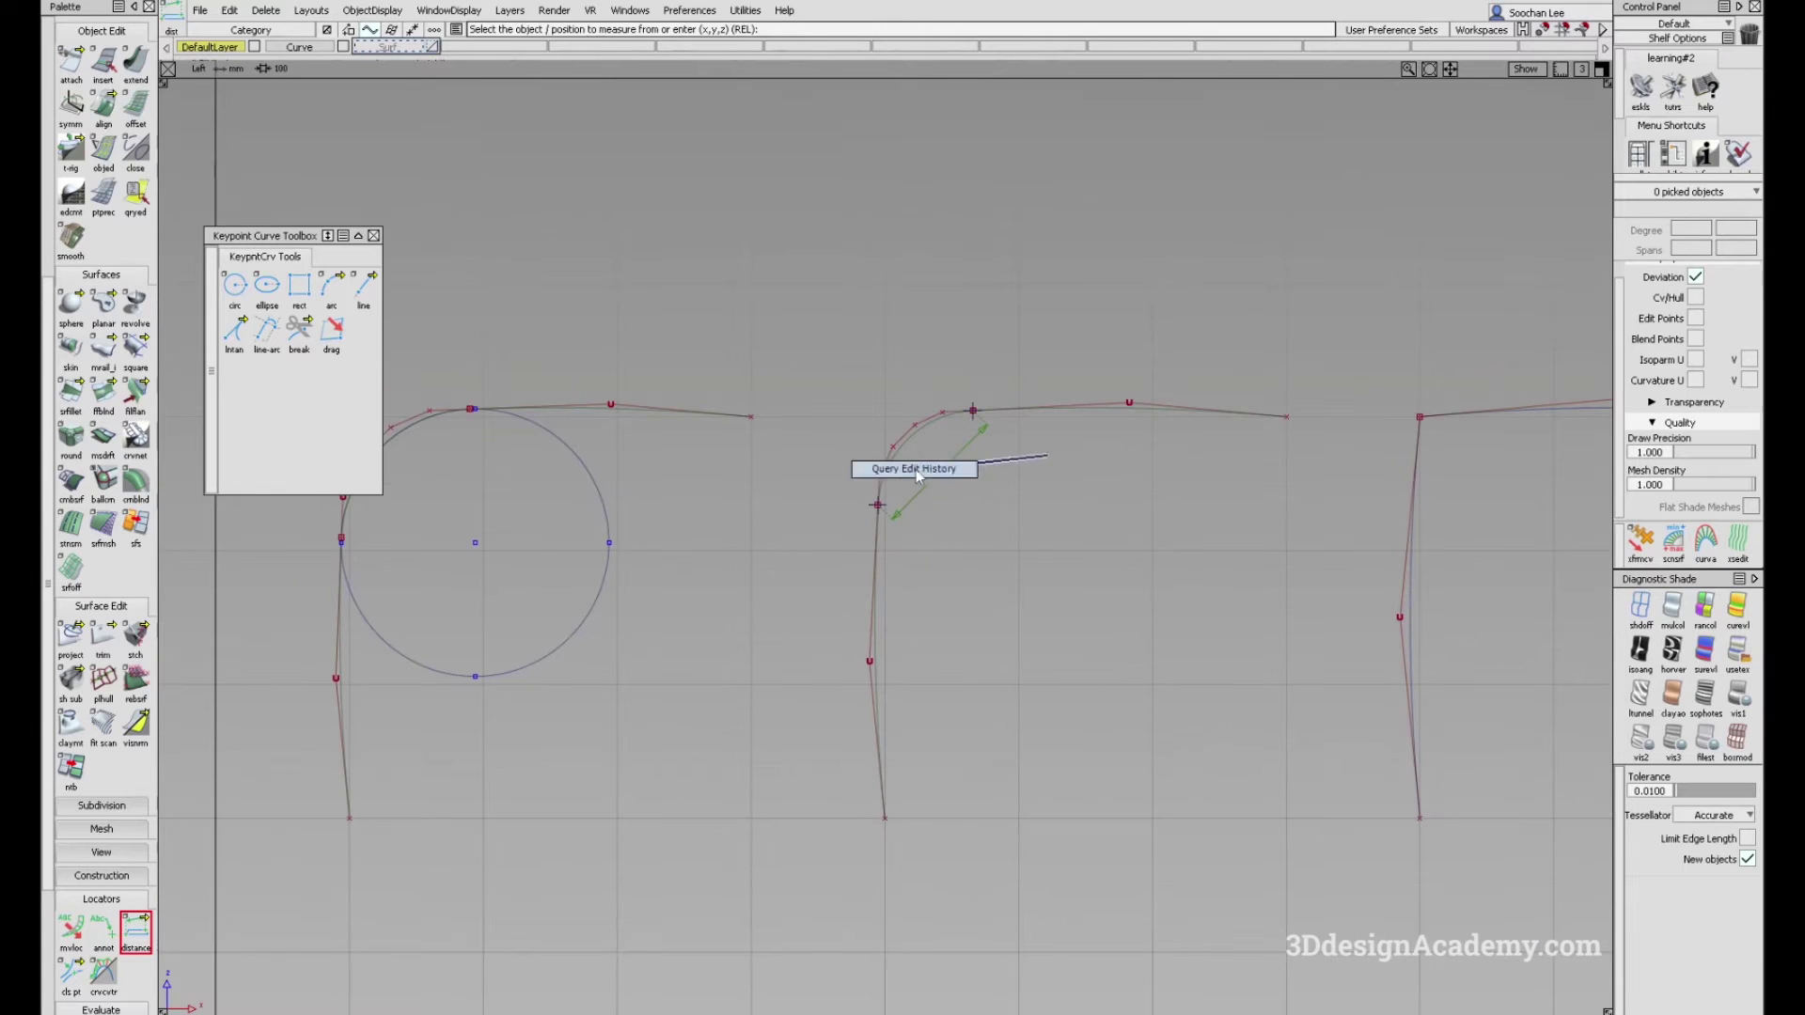
{"action": "left_click", "coordinate": [920, 435]}
{"action": "left_click_drag", "start_coordinate": [395, 436], "coordinate": [198, 458]}
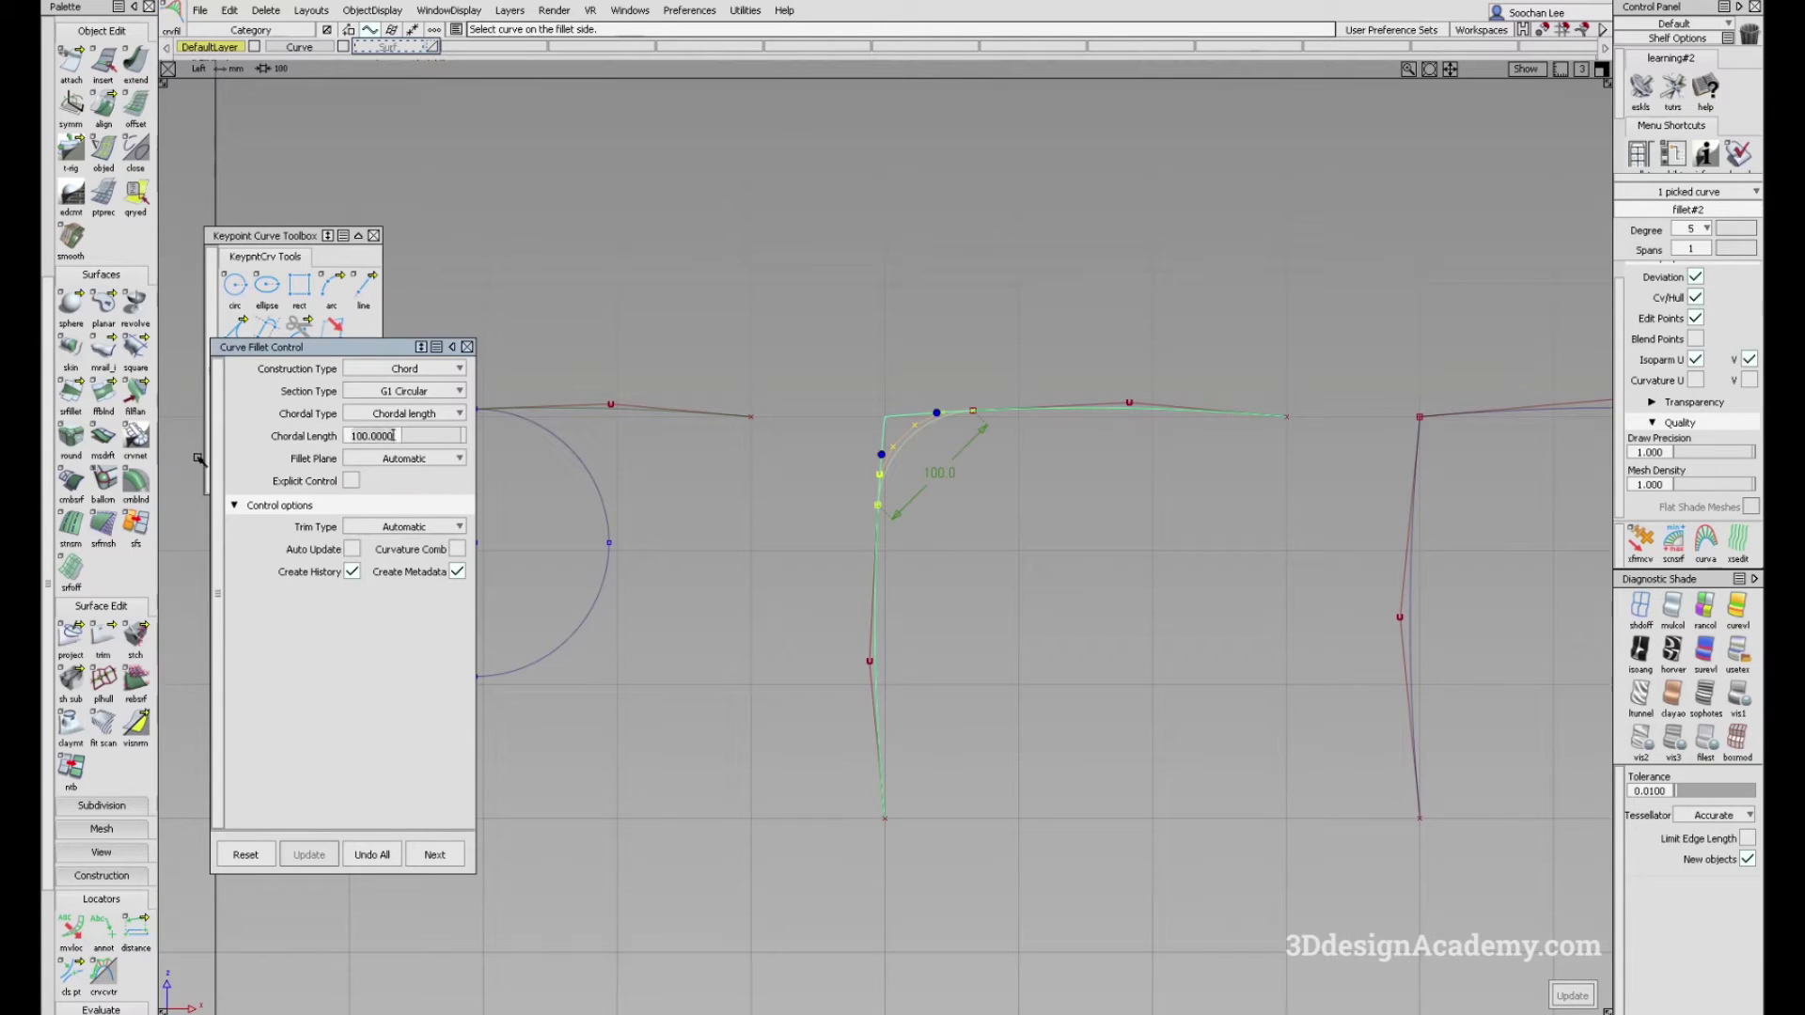
{"action": "type", "text": "200"}
{"action": "key", "text": "Return"}
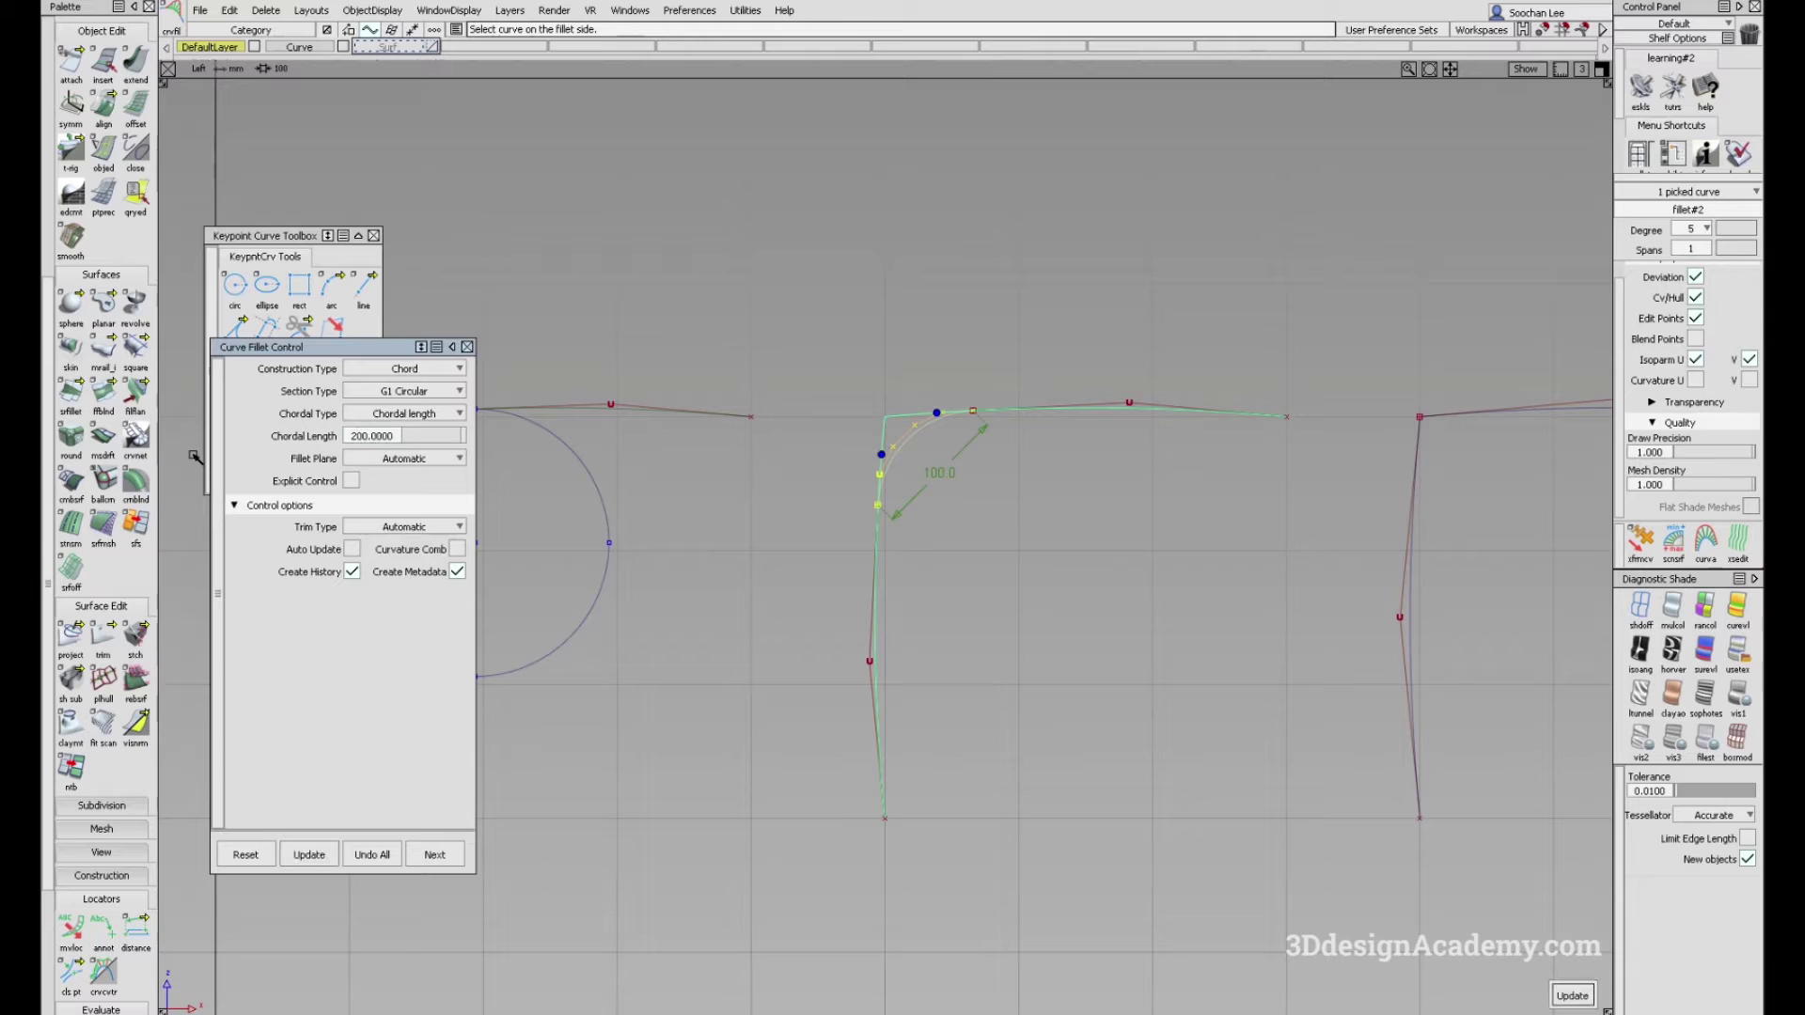
Step: Measure the distance between the end points of the enlarged fillet on the second corner
{"action": "middle_click_drag", "start_coordinate": [1057, 671], "coordinate": [1052, 685], "text": "alt+shift"}
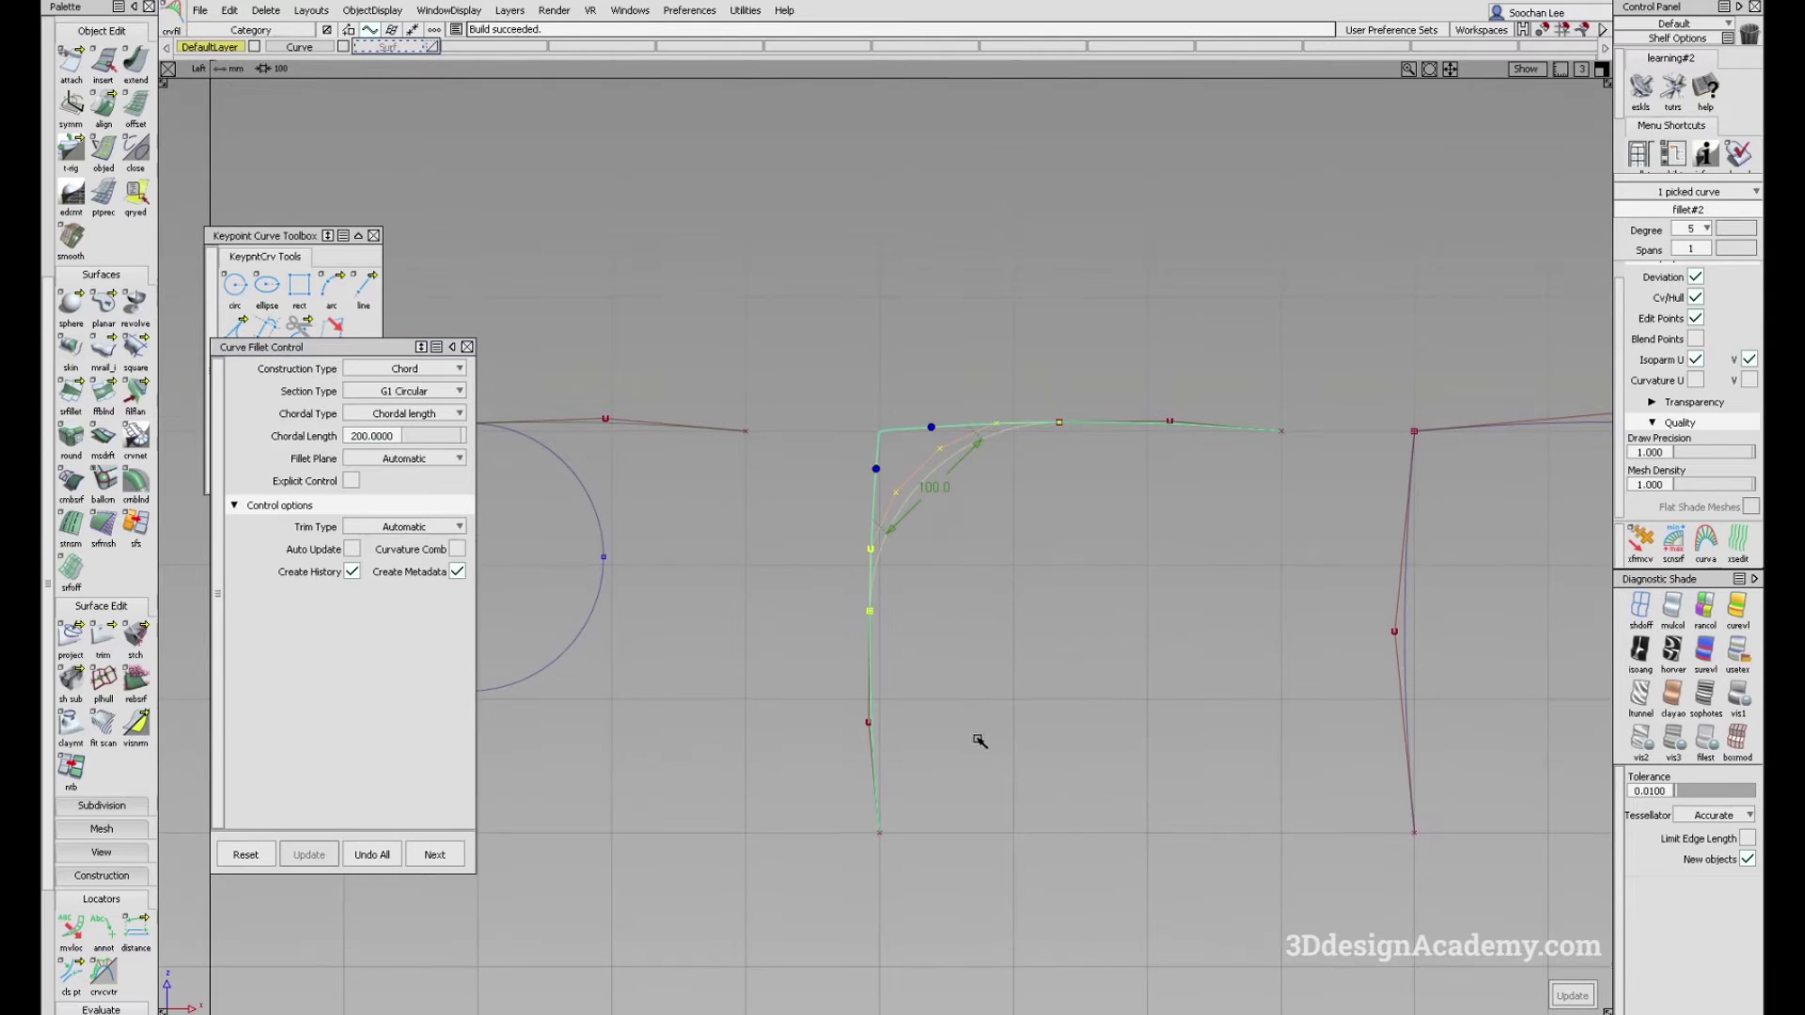
{"action": "left_click_drag", "start_coordinate": [978, 741], "coordinate": [973, 794], "text": "ctrl+shift"}
{"action": "left_click", "coordinate": [137, 941]}
{"action": "left_click", "coordinate": [135, 931]}
{"action": "left_click", "coordinate": [876, 620]}
{"action": "left_click", "coordinate": [1065, 438]}
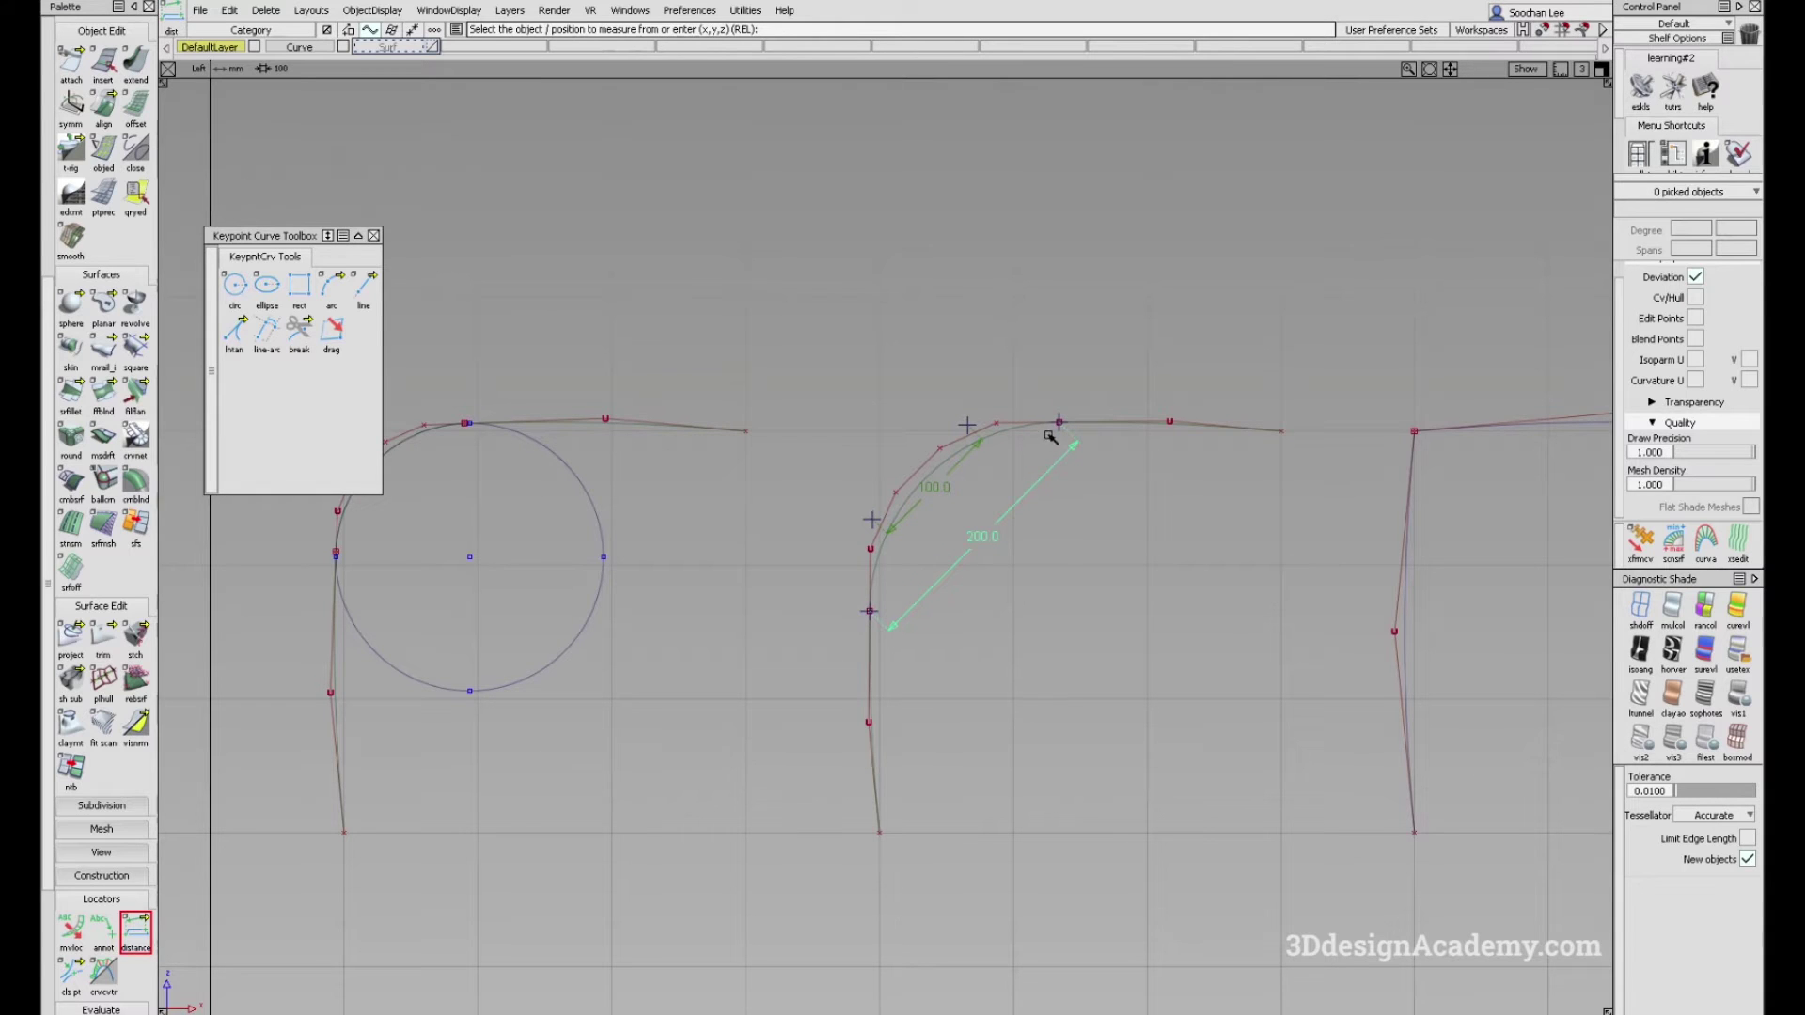
Step: Reopen the first corner's fillet with Query Edit and set its radius to 200 mm
{"action": "middle_click_drag", "start_coordinate": [510, 683], "coordinate": [724, 664], "text": "alt+shift"}
{"action": "left_click_drag", "start_coordinate": [608, 376], "coordinate": [601, 425], "text": "ctrl+shift"}
{"action": "left_click", "coordinate": [606, 424]}
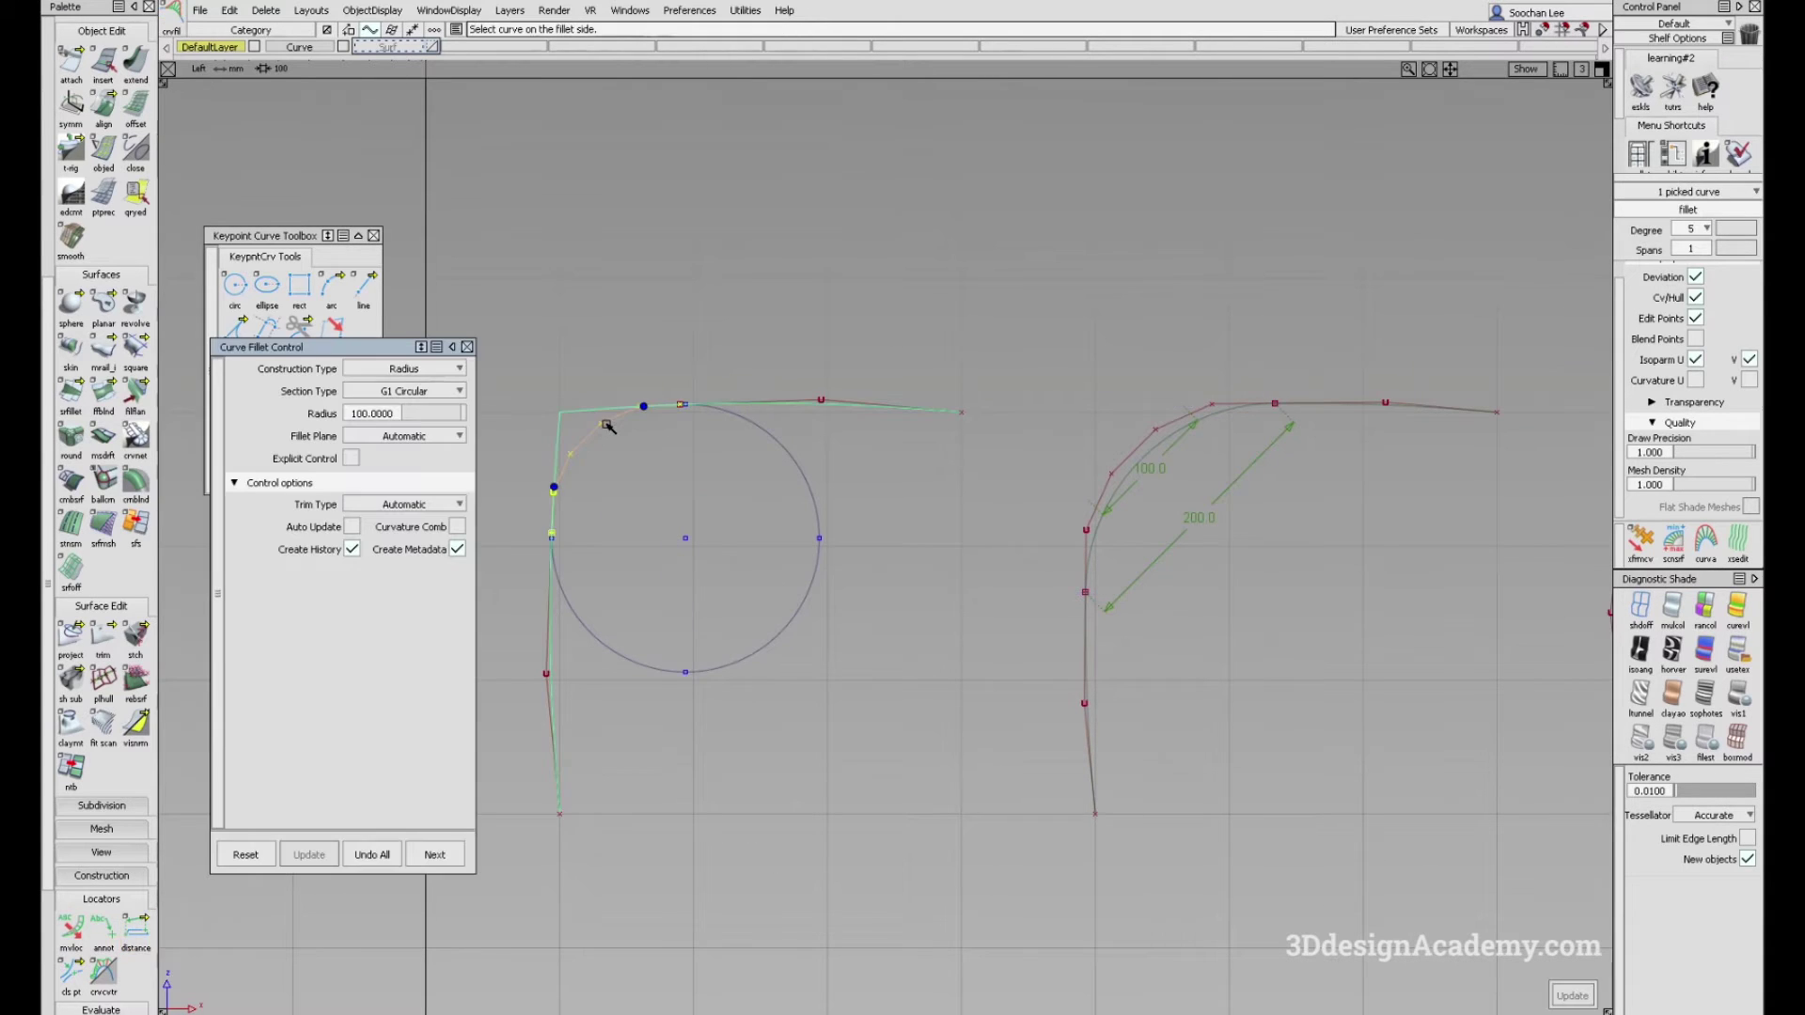
{"action": "left_click", "coordinate": [400, 415]}
{"action": "type", "text": "200"}
{"action": "key", "text": "Return"}
Step: Pick the reference circle, open its object information, and set its radius to 200 mm
{"action": "middle_click_drag", "start_coordinate": [771, 533], "coordinate": [897, 473], "text": "alt+shift"}
{"action": "mouse_move", "coordinate": [826, 726]}
{"action": "left_mouse_down", "text": "ctrl+shift"}
{"action": "mouse_move", "coordinate": [829, 569]}
{"action": "mouse_move", "coordinate": [919, 576]}
{"action": "left_mouse_up", "text": "ctrl+shift"}
{"action": "left_click", "coordinate": [912, 571]}
{"action": "middle_click_drag", "start_coordinate": [943, 610], "coordinate": [926, 604], "text": "alt+shift"}
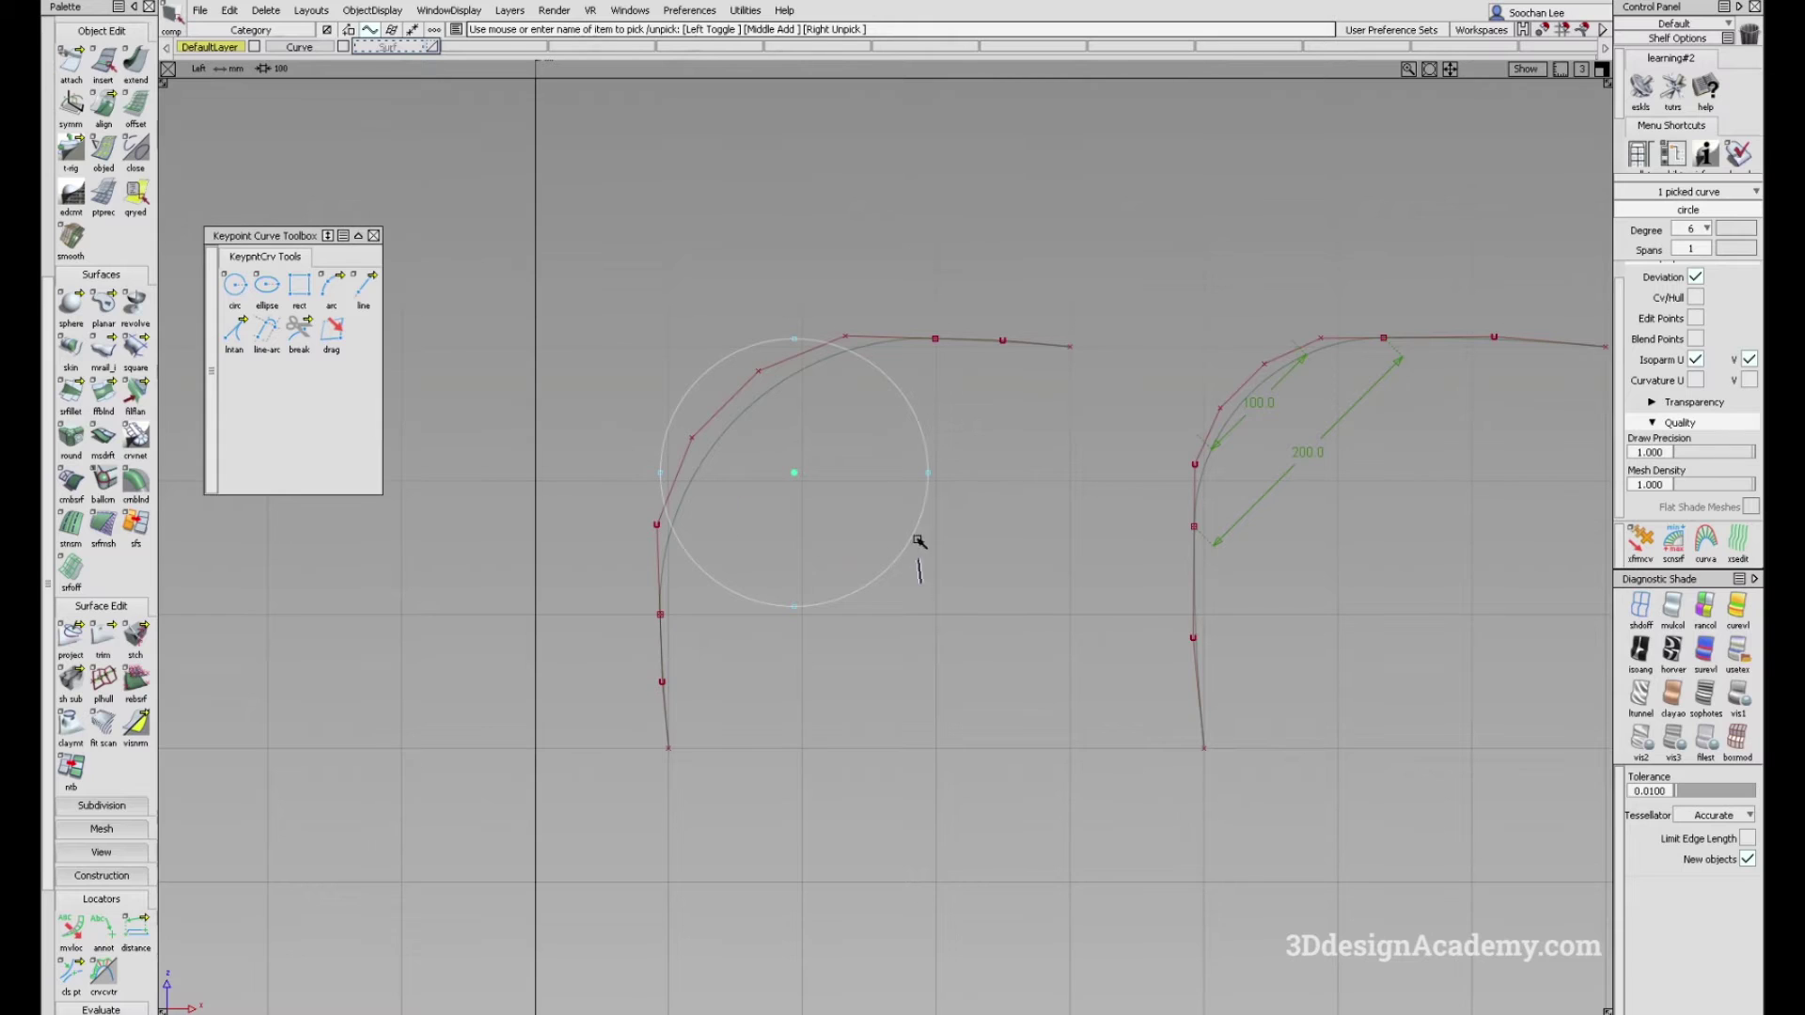
{"action": "key", "text": "ctrl+5"}
{"action": "double_click", "coordinate": [1163, 569]}
{"action": "type", "text": "200"}
{"action": "key", "text": "Return"}
Step: Move the circle so it lines up with the first corner's enlarged fillet arc, compare them, and close the object information
{"action": "middle_click_drag", "start_coordinate": [838, 598], "coordinate": [728, 600], "text": "alt+shift"}
{"action": "right_click_drag", "start_coordinate": [724, 603], "coordinate": [717, 665], "text": "ctrl+shift"}
{"action": "left_click_drag", "start_coordinate": [720, 613], "coordinate": [828, 715]}
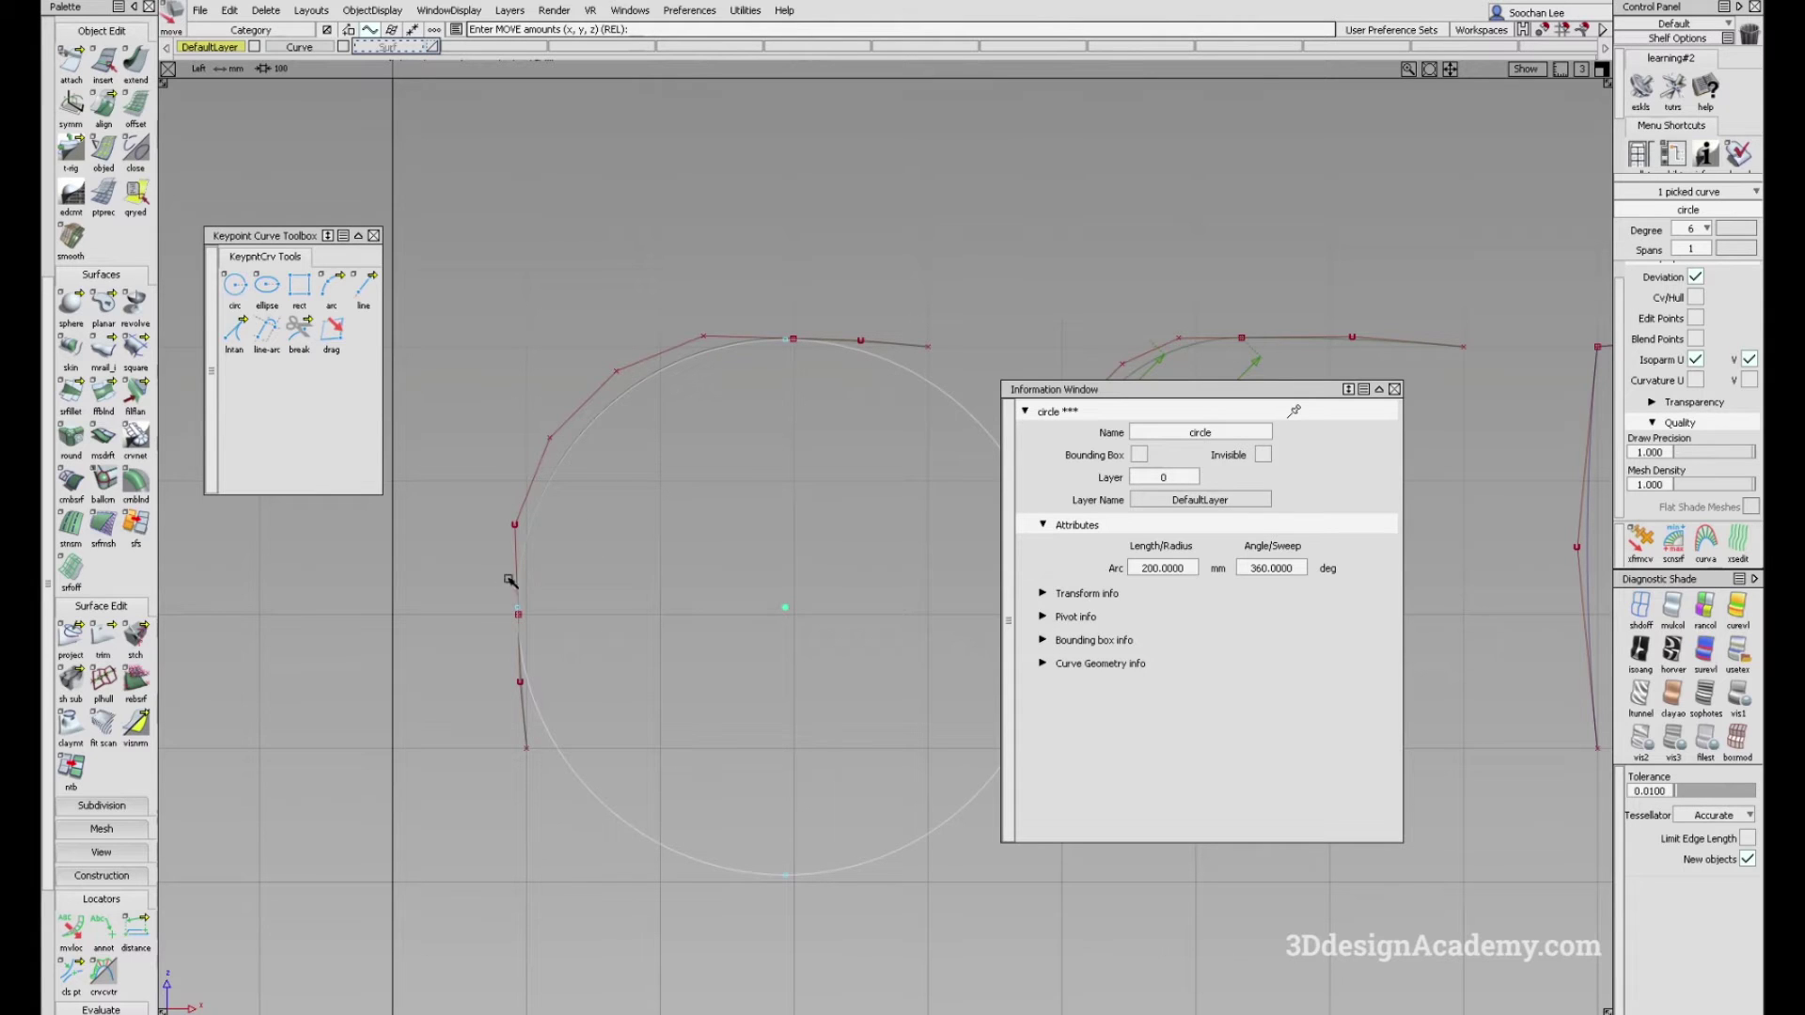
{"action": "left_click_drag", "start_coordinate": [681, 483], "coordinate": [685, 484]}
{"action": "right_click_drag", "start_coordinate": [642, 483], "coordinate": [749, 528], "text": "alt+shift"}
{"action": "middle_click_drag", "start_coordinate": [817, 451], "coordinate": [606, 439], "text": "alt+shift"}
{"action": "middle_click_drag", "start_coordinate": [926, 517], "coordinate": [657, 576], "text": "alt+shift"}
{"action": "left_click_drag", "start_coordinate": [657, 576], "coordinate": [649, 522], "text": "ctrl+shift"}
{"action": "middle_click_drag", "start_coordinate": [711, 528], "coordinate": [743, 578], "text": "alt+shift"}
{"action": "left_click", "coordinate": [1396, 393]}
Step: Deselect the circle and delete the distance locators on the second corner's fillet
{"action": "middle_click_drag", "start_coordinate": [1396, 393], "coordinate": [1001, 455], "text": "alt+shift"}
{"action": "right_click_drag", "start_coordinate": [1001, 455], "coordinate": [1028, 443], "text": "alt+shift"}
{"action": "middle_click_drag", "start_coordinate": [1029, 443], "coordinate": [959, 520], "text": "alt+shift"}
{"action": "right_click_drag", "start_coordinate": [1048, 555], "coordinate": [1051, 587], "text": "alt+shift"}
{"action": "middle_click_drag", "start_coordinate": [1050, 587], "coordinate": [1063, 532], "text": "alt+shift"}
{"action": "left_click_drag", "start_coordinate": [1063, 532], "coordinate": [977, 519], "text": "ctrl+shift"}
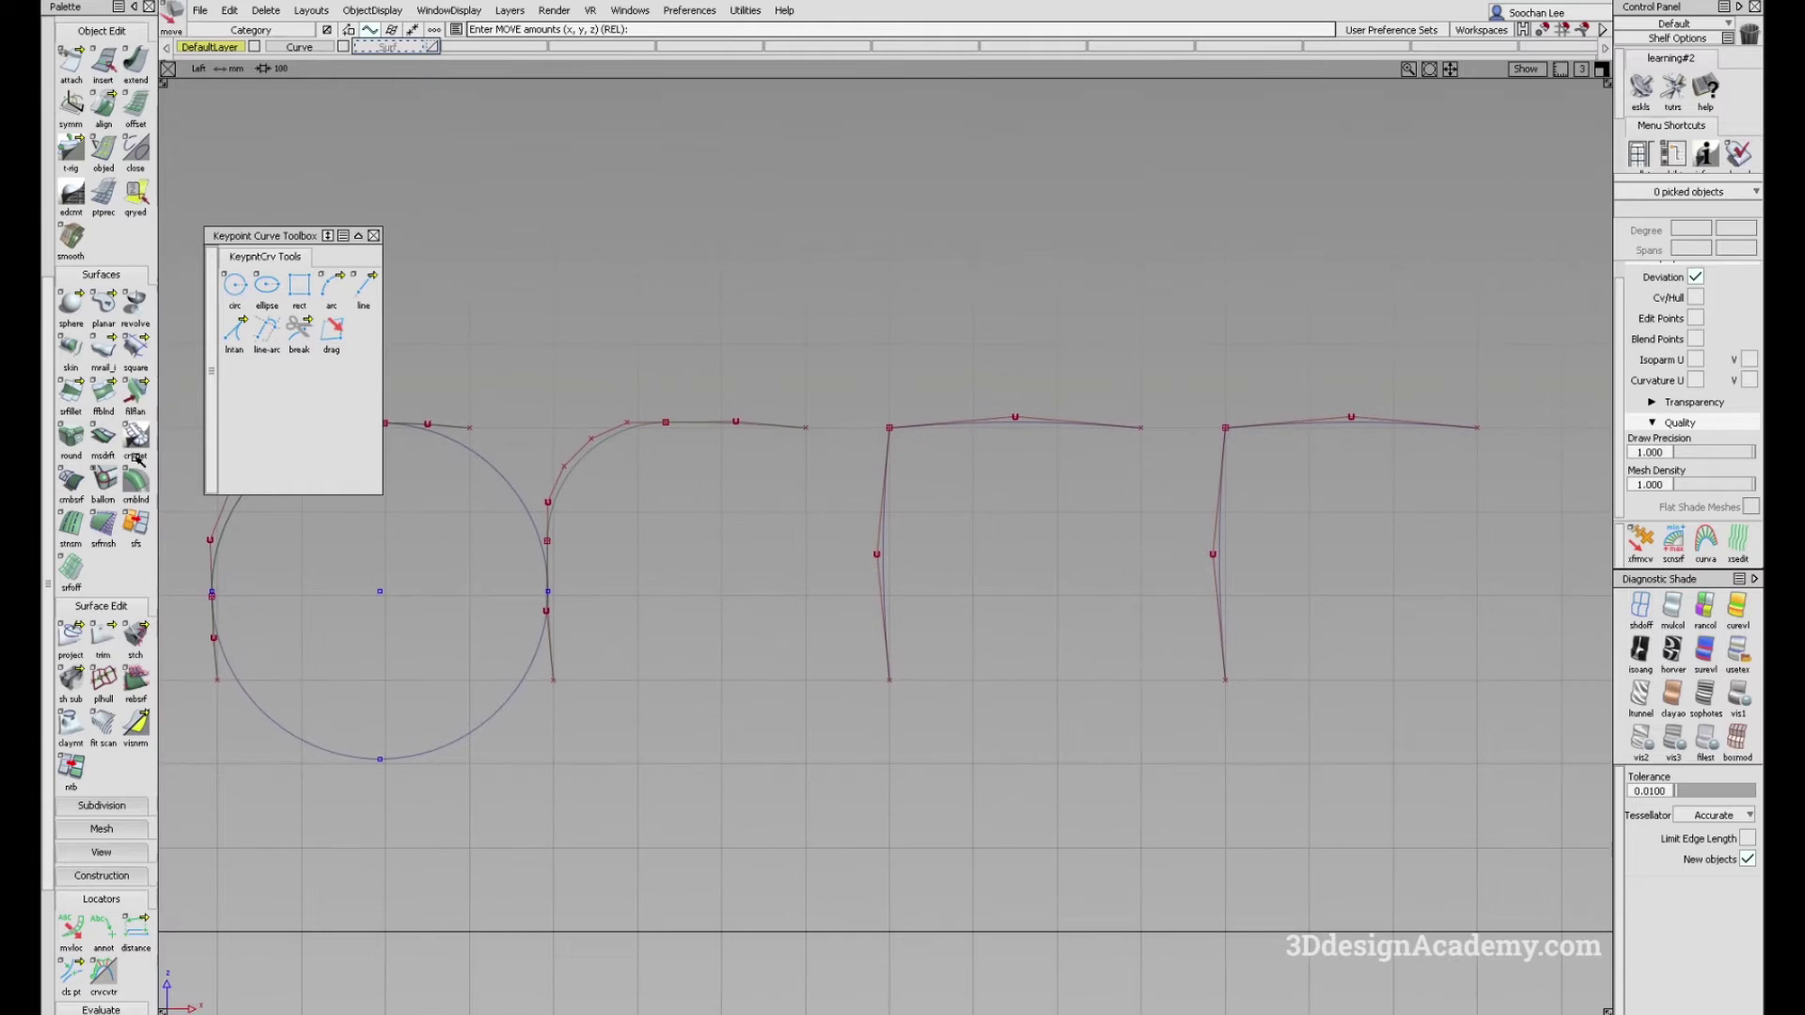
Step: Reopen the second corner's fillet in the curve fillet options and set its chordal length to 100 mm
{"action": "scroll", "coordinate": [48, 241], "scroll_direction": "up", "scroll_amount": 3}
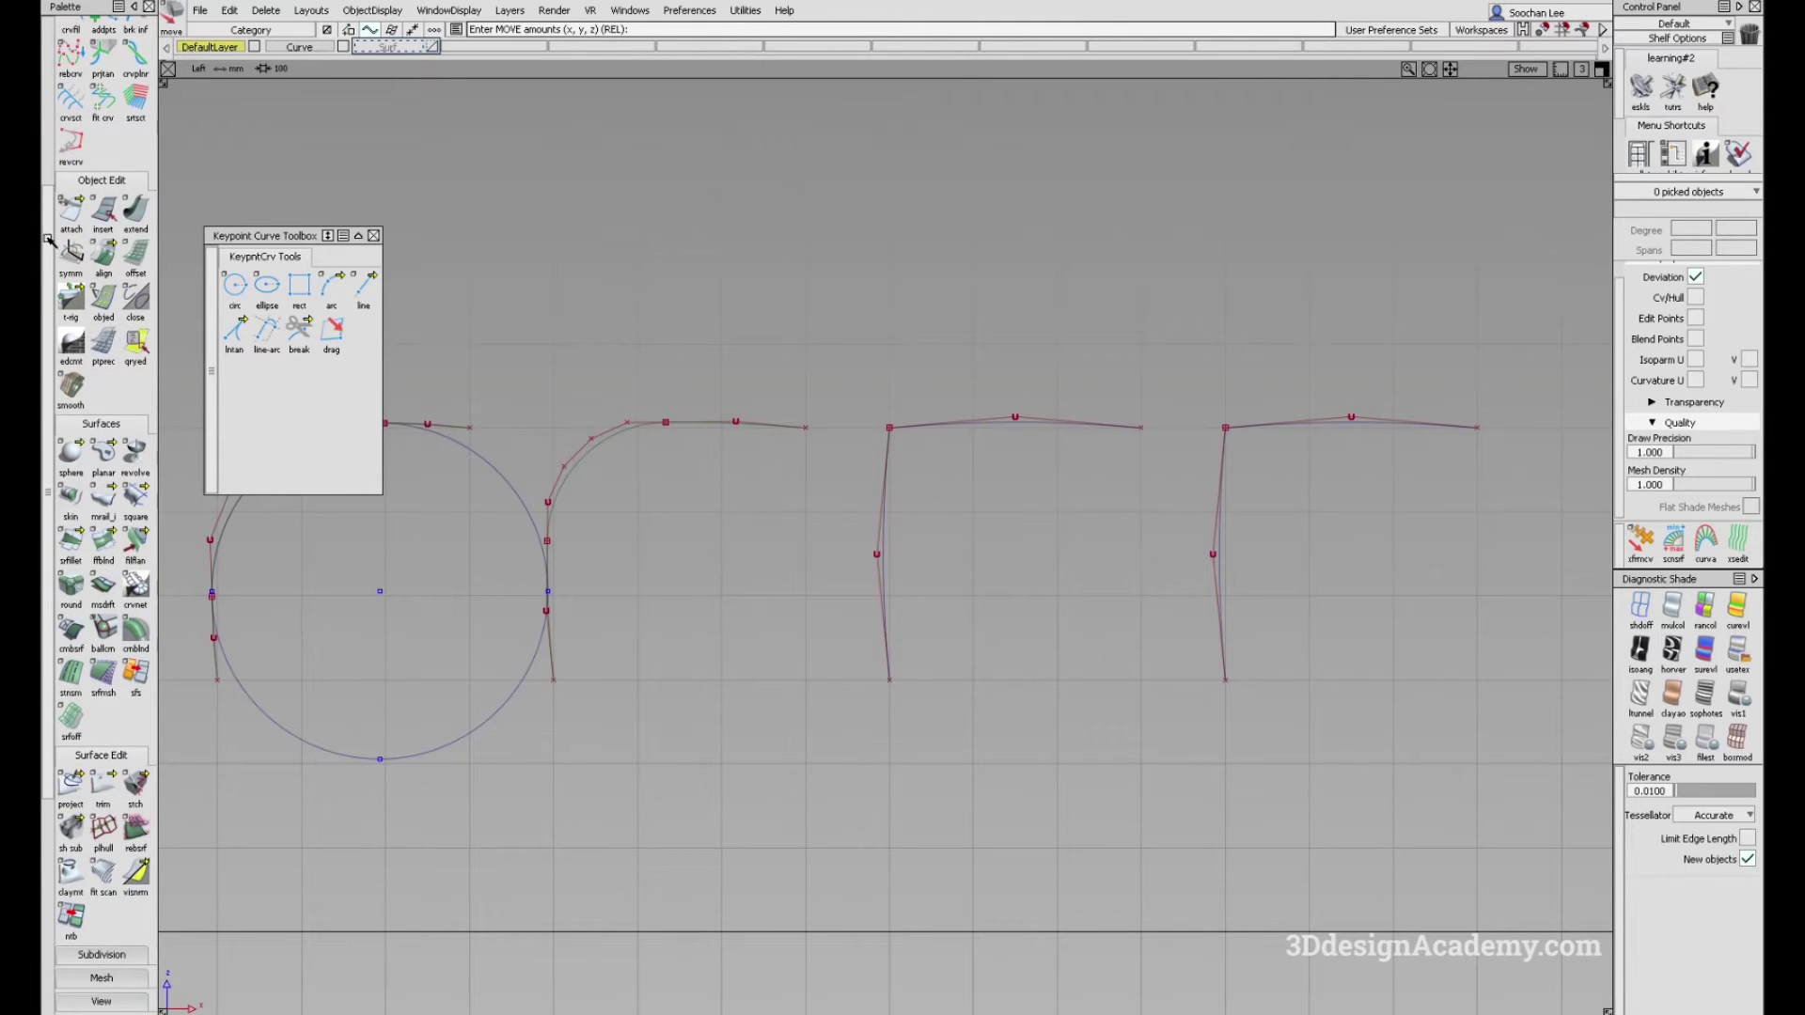
{"action": "scroll", "coordinate": [48, 241], "scroll_direction": "up", "scroll_amount": 4}
{"action": "left_click", "coordinate": [70, 219]}
{"action": "middle_click_drag", "start_coordinate": [636, 490], "coordinate": [826, 420], "text": "alt+shift"}
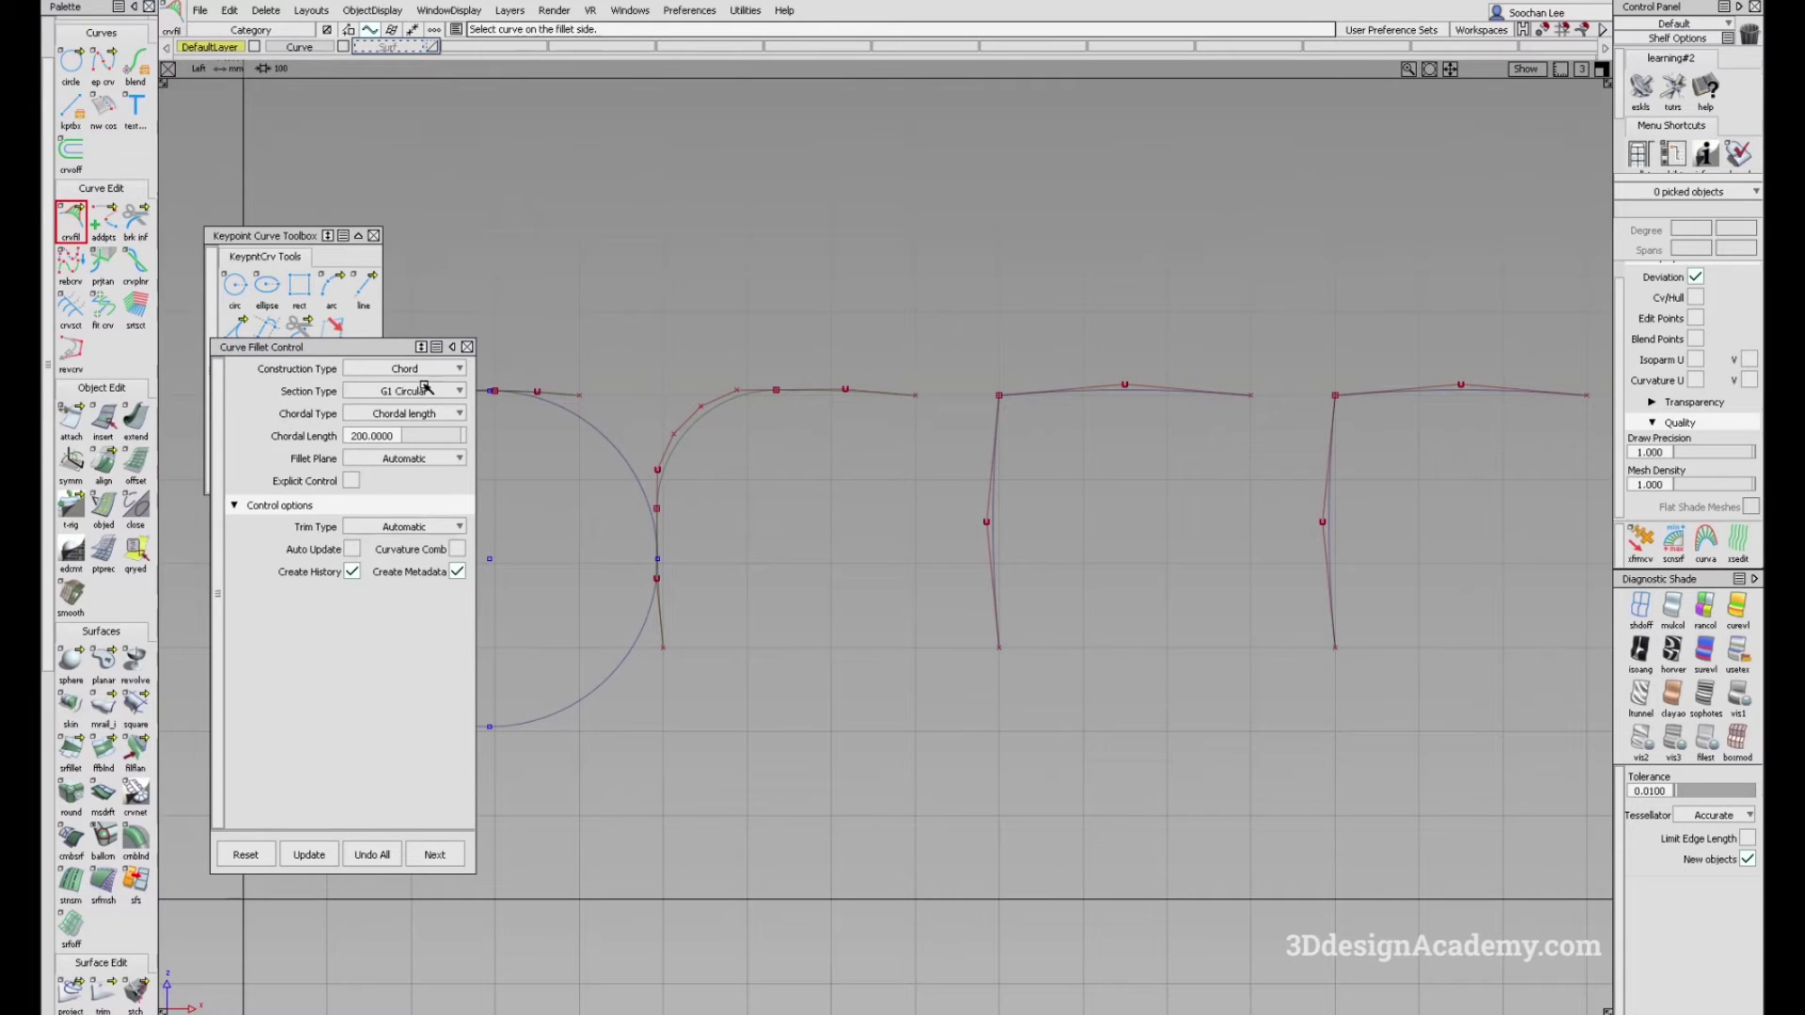
{"action": "middle_click_drag", "start_coordinate": [637, 451], "coordinate": [850, 423], "text": "alt+shift"}
{"action": "left_click", "coordinate": [916, 387]}
{"action": "left_click", "coordinate": [394, 435]}
{"action": "type", "text": "100"}
{"action": "key", "text": "Return"}
{"action": "key", "text": "space"}
Step: Reopen the first corner's fillet and set its radius to 100 mm
{"action": "left_click_drag", "start_coordinate": [643, 481], "coordinate": [615, 414], "text": "ctrl+shift"}
{"action": "left_click", "coordinate": [615, 413]}
{"action": "left_click_drag", "start_coordinate": [392, 416], "coordinate": [209, 440]}
{"action": "type", "text": "10"}
{"action": "key", "text": "Return"}
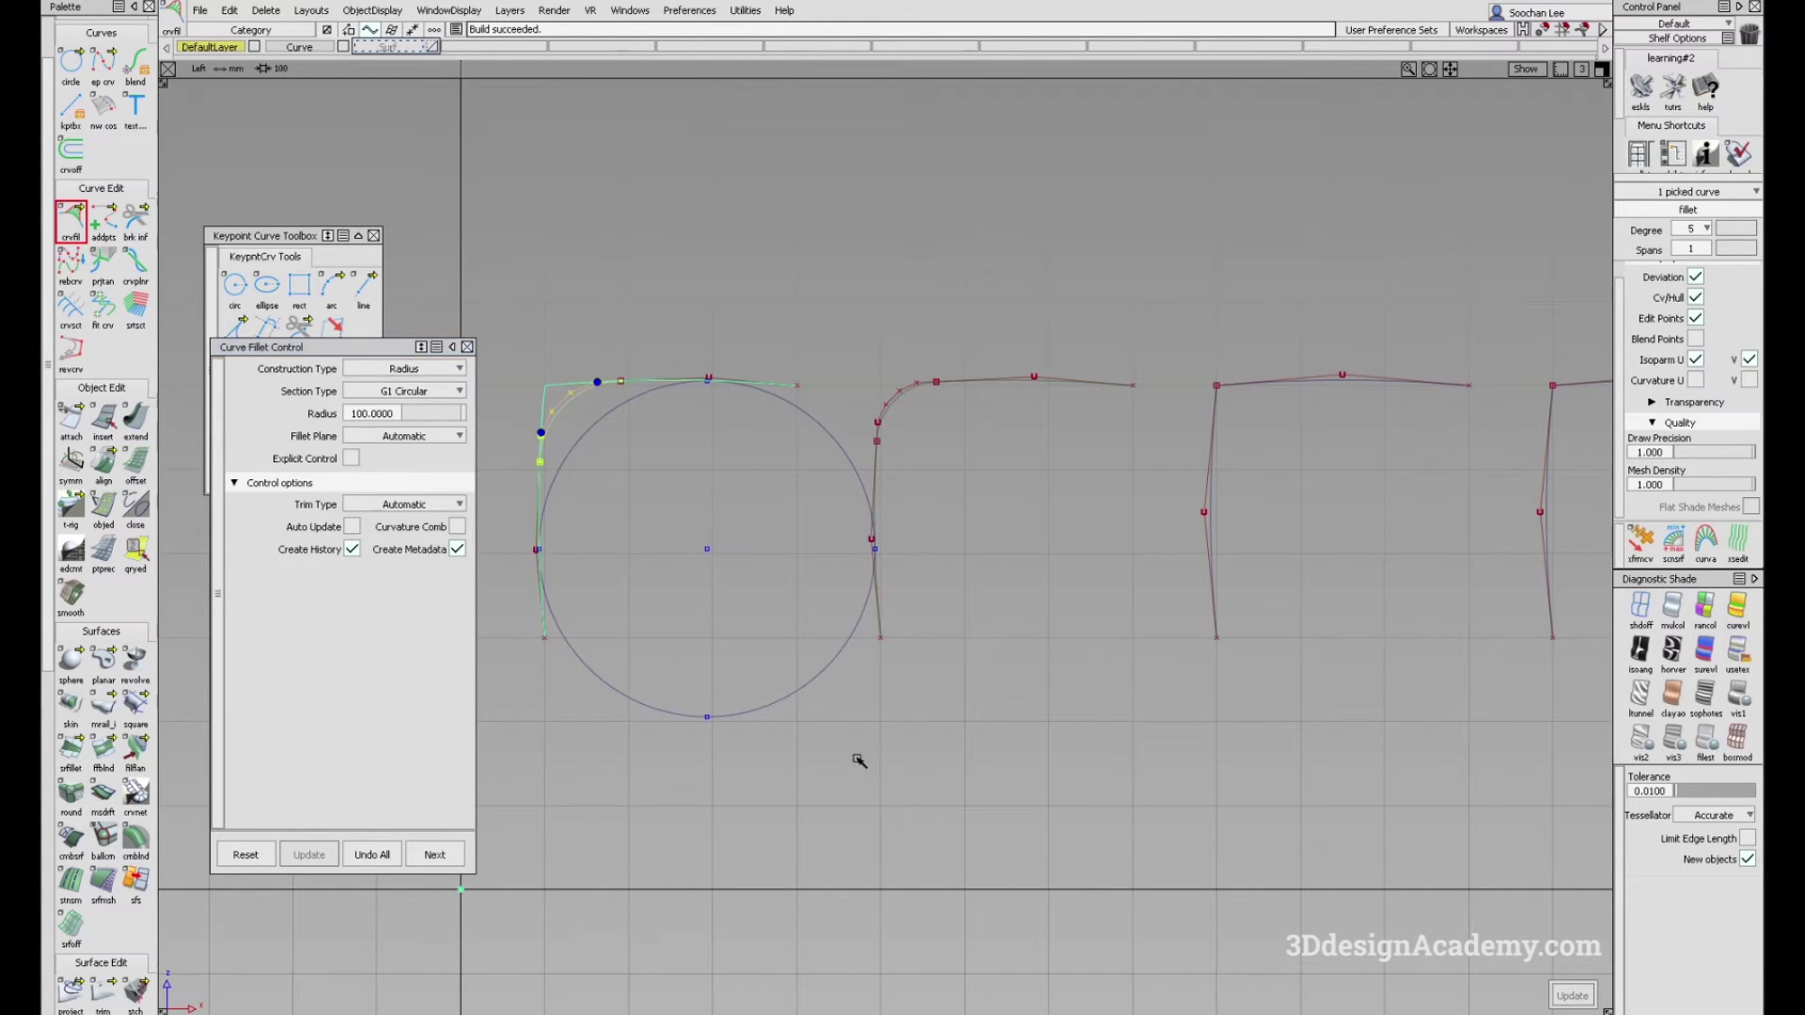
Step: Delete the reference circle and leave all curves deselected
{"action": "left_click", "coordinate": [760, 655]}
{"action": "key", "text": "Delete"}
{"action": "key", "text": "Return"}
{"action": "middle_click_drag", "start_coordinate": [1042, 469], "coordinate": [782, 523], "text": "alt+shift"}
{"action": "left_click_drag", "start_coordinate": [788, 655], "coordinate": [794, 546], "text": "ctrl+shift"}
{"action": "middle_click_drag", "start_coordinate": [794, 547], "coordinate": [944, 599], "text": "alt+shift"}
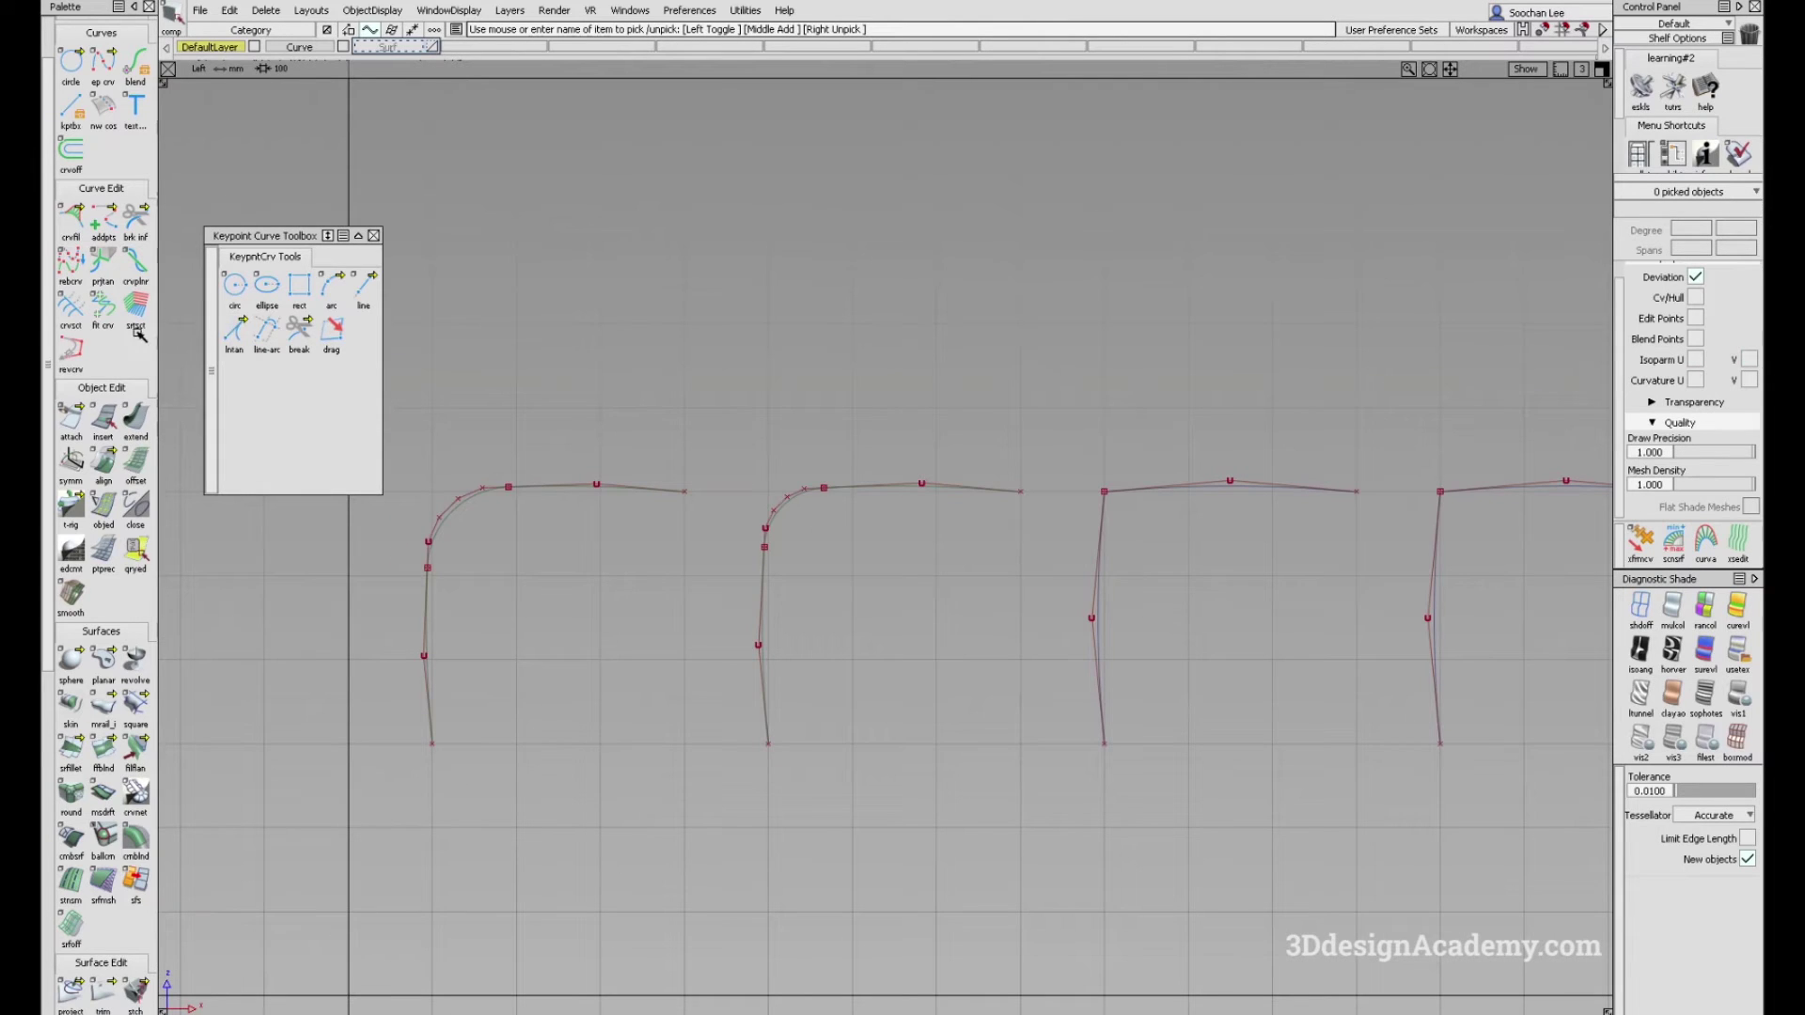
Step: Configure a new curve fillet with Radius construction, G2 Curvature section type, and a center radius of 100 mm
{"action": "left_click", "coordinate": [71, 221]}
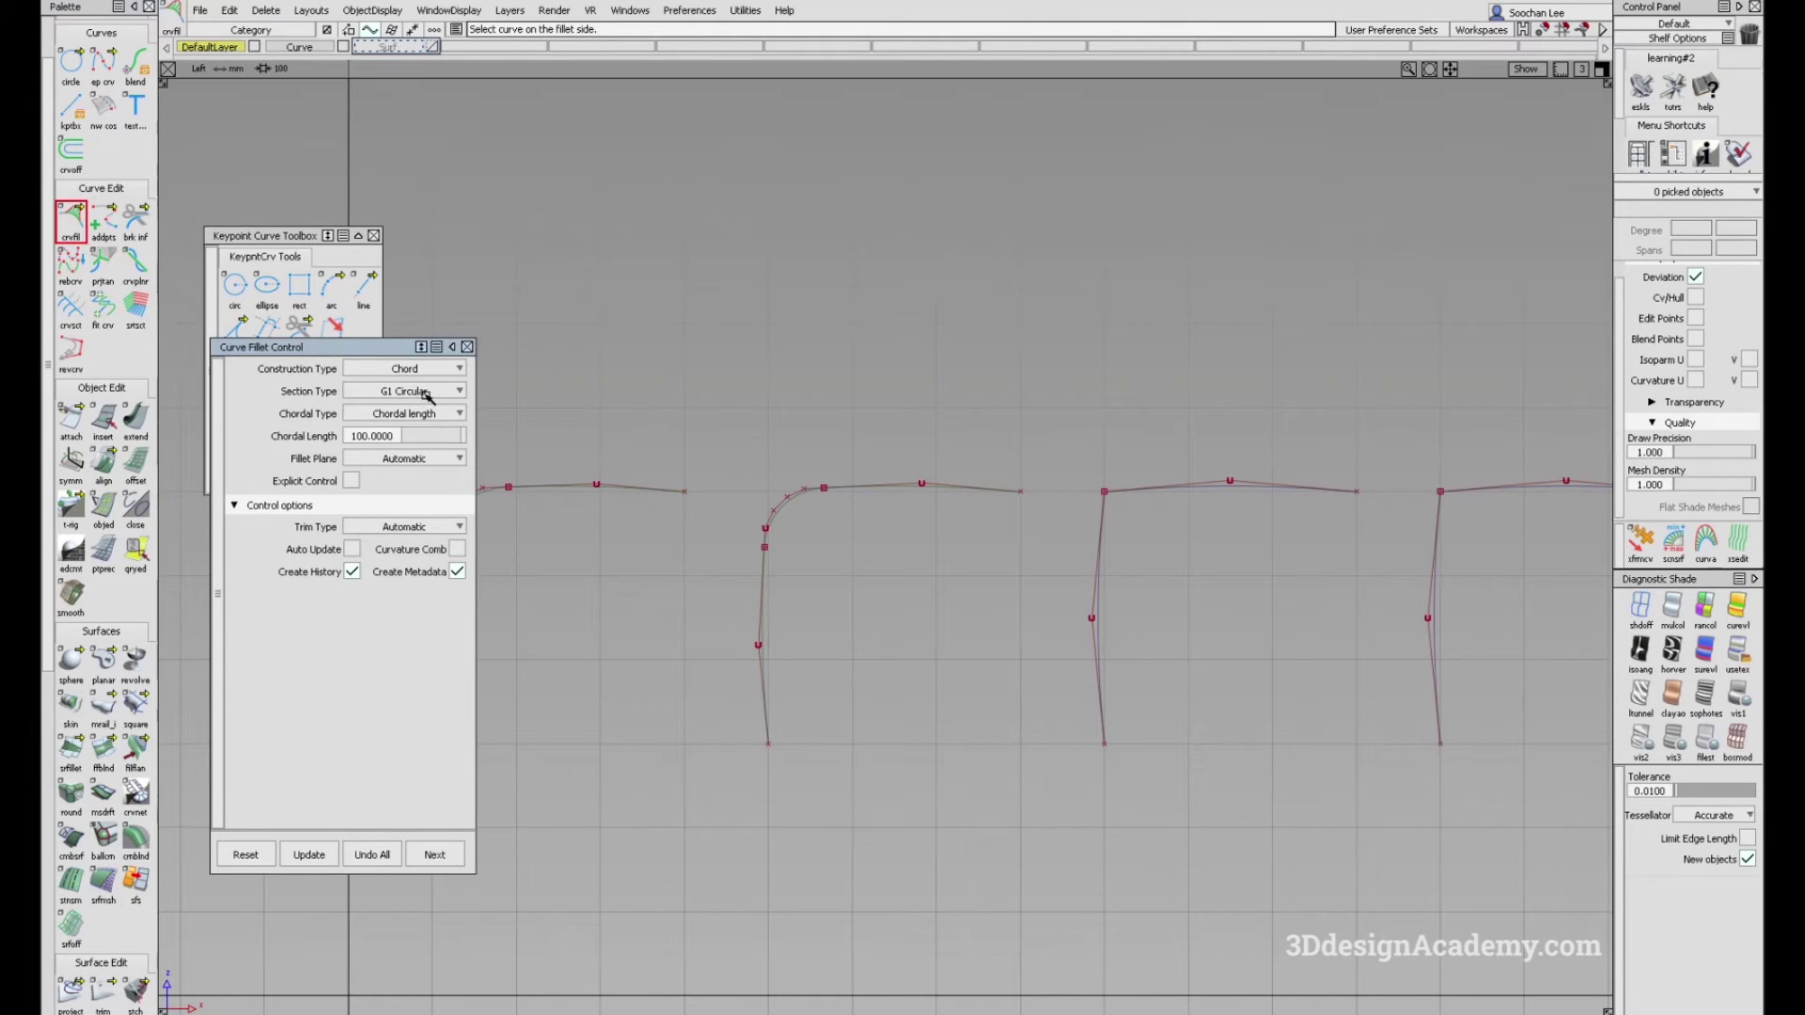
{"action": "left_click", "coordinate": [427, 393]}
{"action": "left_click", "coordinate": [419, 373]}
{"action": "left_click", "coordinate": [419, 368]}
{"action": "left_click", "coordinate": [414, 404]}
{"action": "left_click", "coordinate": [419, 391]}
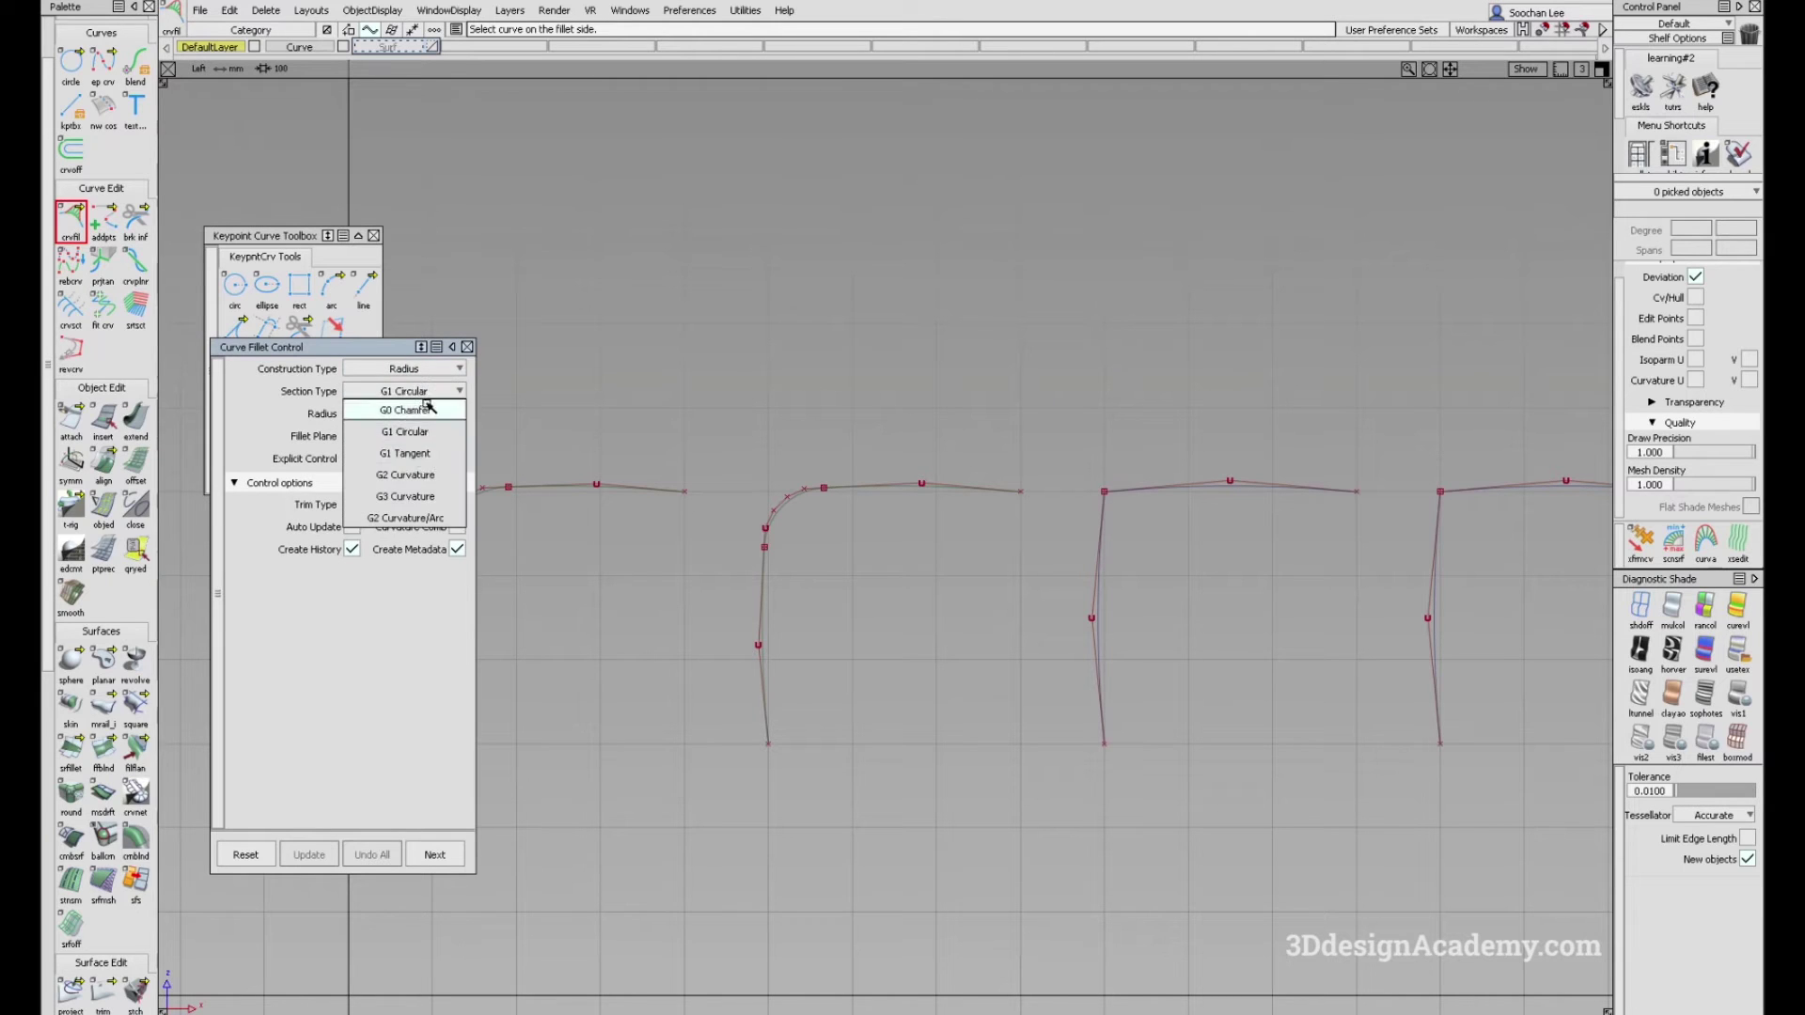
{"action": "left_click", "coordinate": [420, 477]}
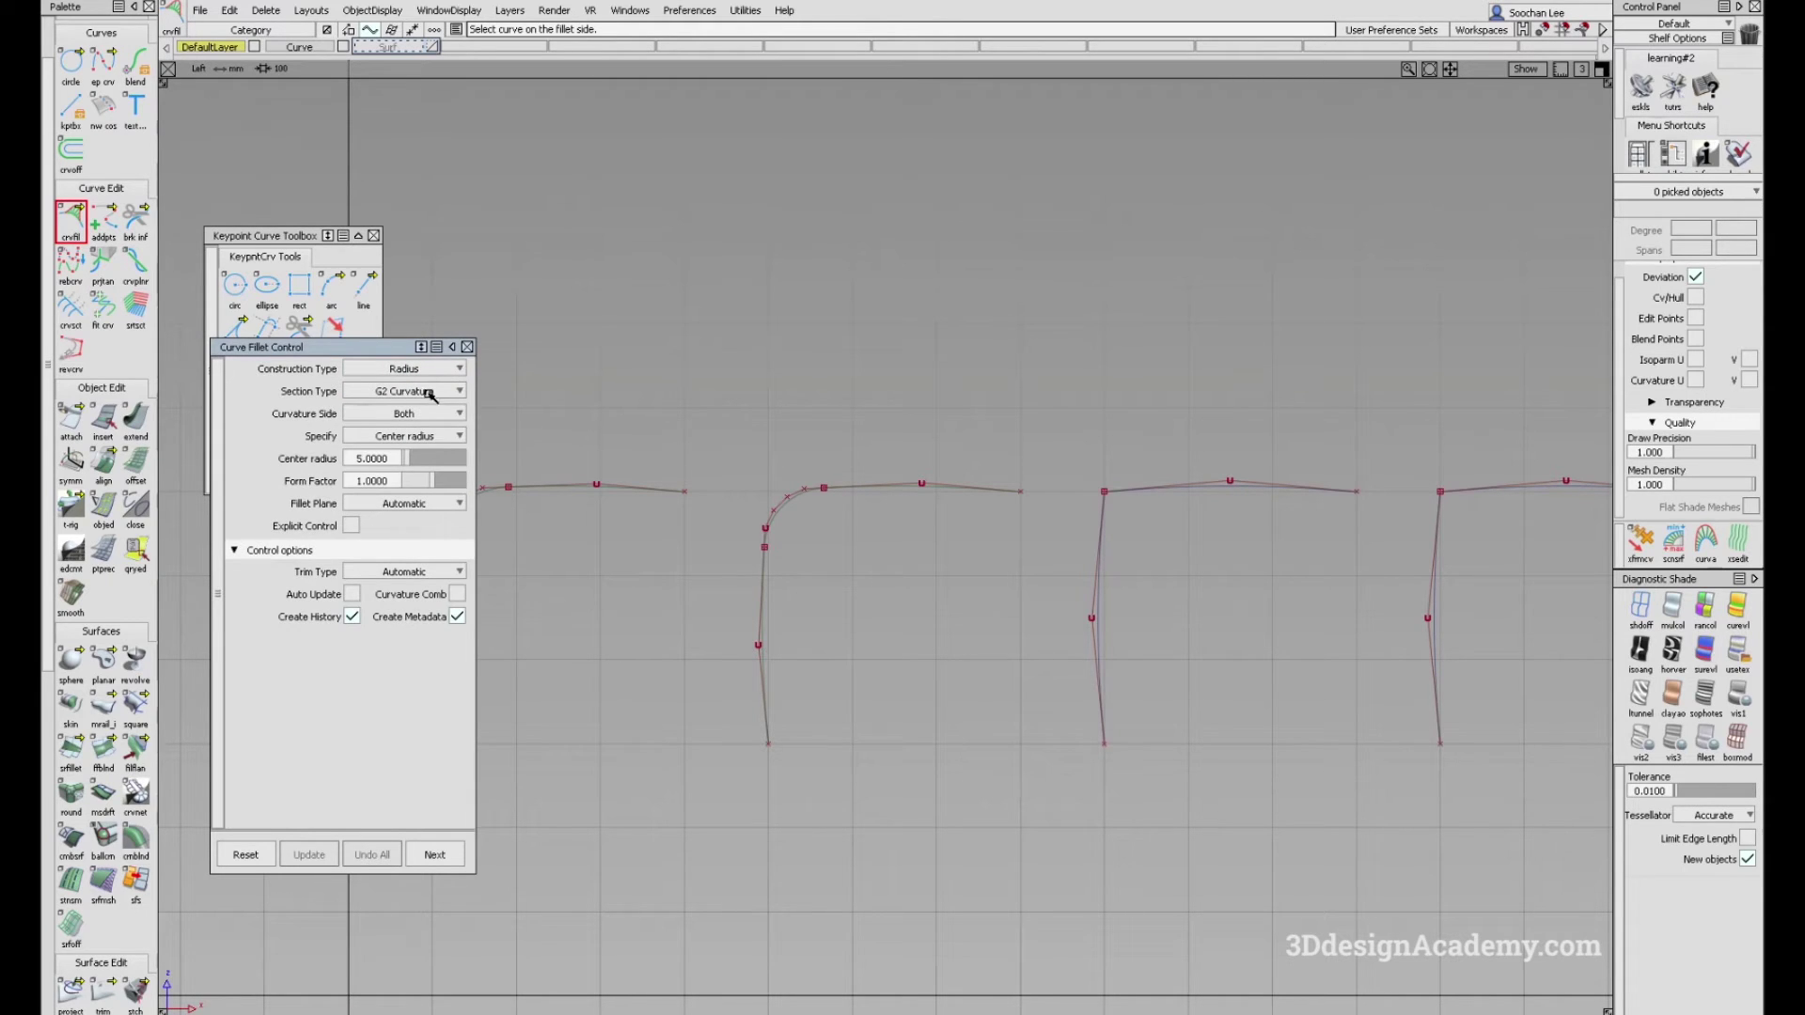
{"action": "left_click", "coordinate": [400, 457]}
{"action": "type", "text": "100"}
{"action": "key", "text": "Return"}
Step: Fillet the third corner by selecting its vertical and horizontal curves
{"action": "middle_click_drag", "start_coordinate": [1029, 620], "coordinate": [952, 643], "text": "alt+shift"}
{"action": "left_click", "coordinate": [1026, 549]}
{"action": "left_click", "coordinate": [1096, 513]}
{"action": "left_click_drag", "start_coordinate": [1098, 637], "coordinate": [1096, 627], "text": "ctrl+shift"}
{"action": "mouse_move", "coordinate": [1079, 656]}
{"action": "middle_mouse_down", "text": "alt+shift"}
{"action": "mouse_move", "coordinate": [1147, 629]}
{"action": "mouse_move", "coordinate": [1281, 511]}
{"action": "middle_mouse_up", "text": "alt+shift"}
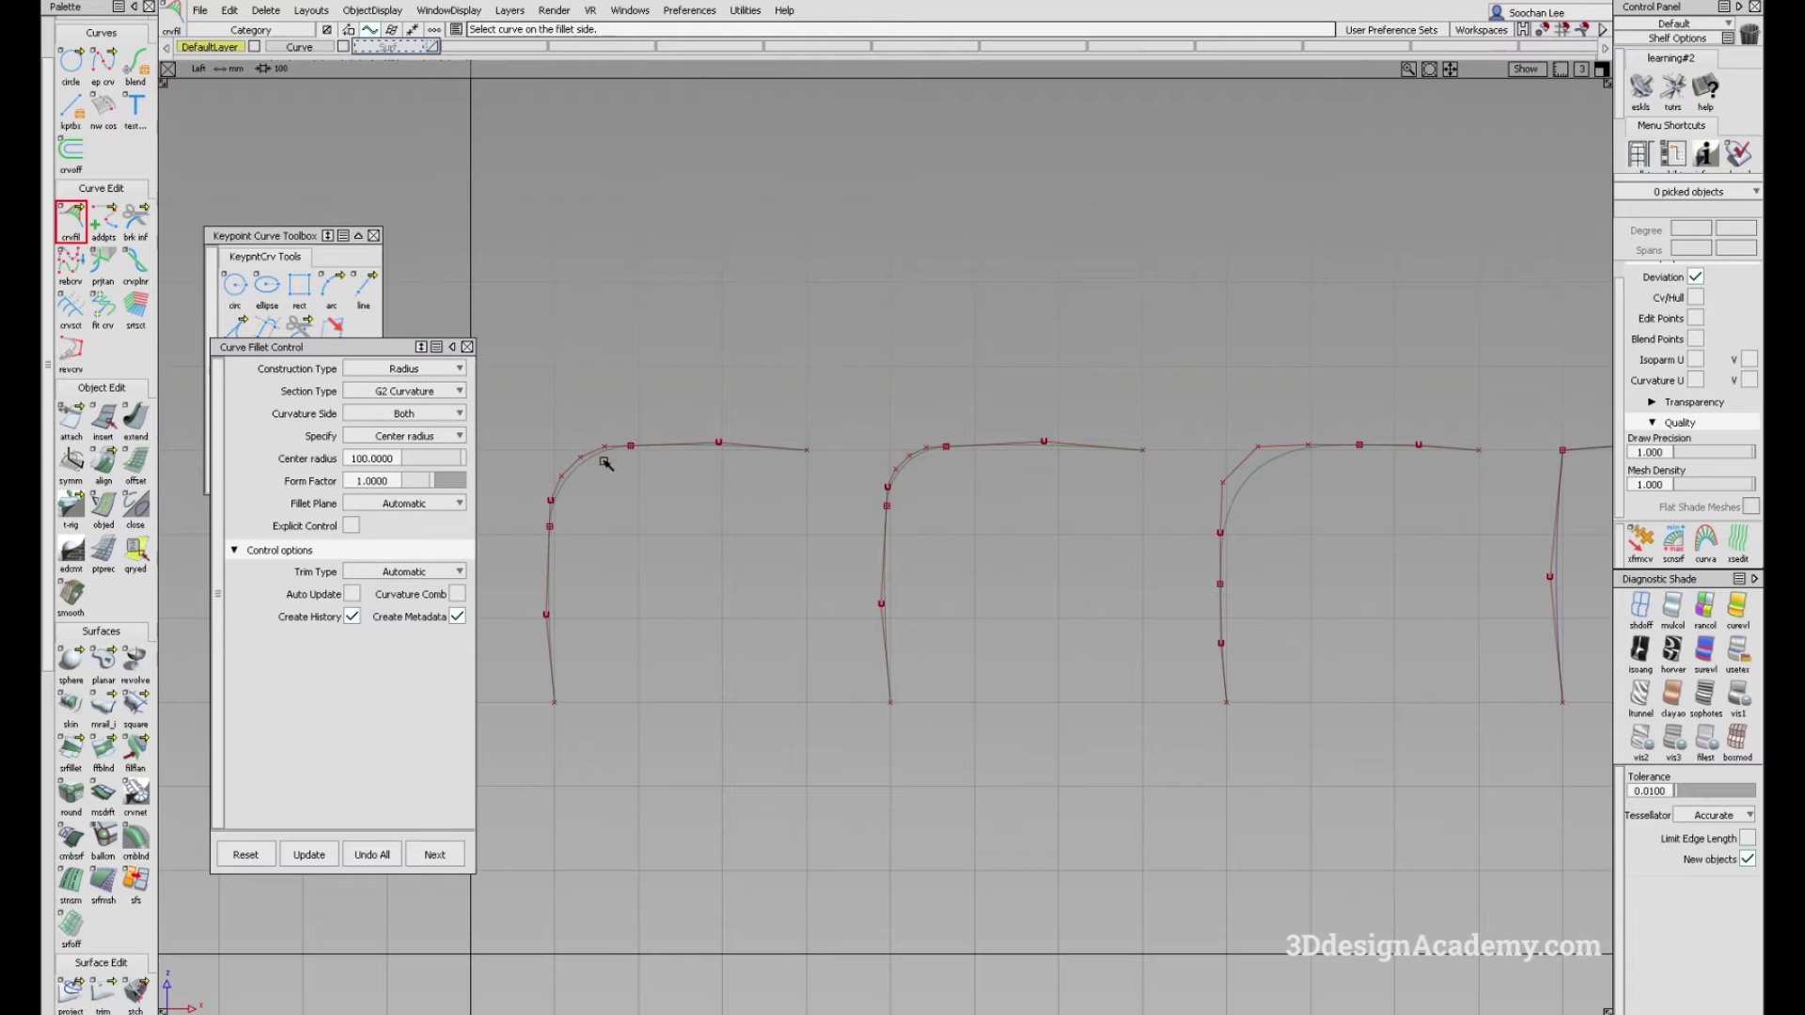
Step: Fillet the fourth corner using Chord construction, G2 Curvature section type, and a chordal length of 100 mm
{"action": "middle_click_drag", "start_coordinate": [604, 471], "coordinate": [1075, 485], "text": "alt+shift"}
{"action": "left_click", "coordinate": [825, 485]}
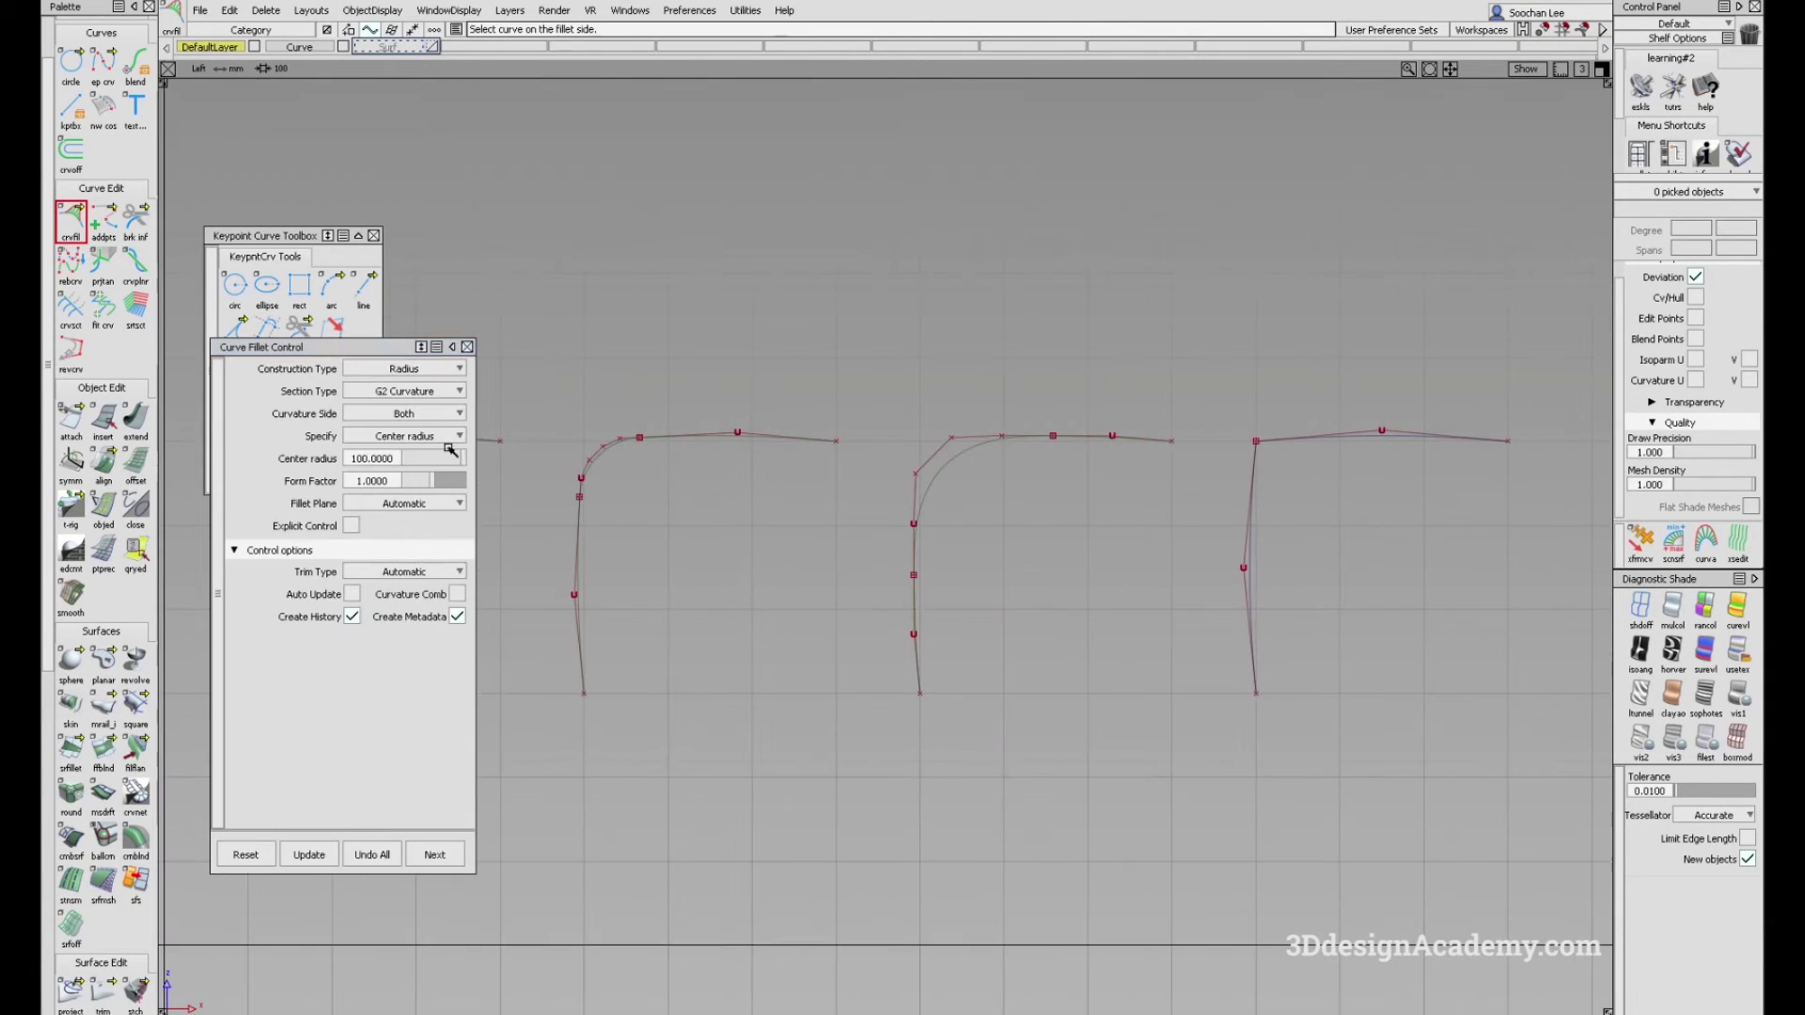
{"action": "left_click", "coordinate": [435, 370]}
{"action": "left_click", "coordinate": [438, 391]}
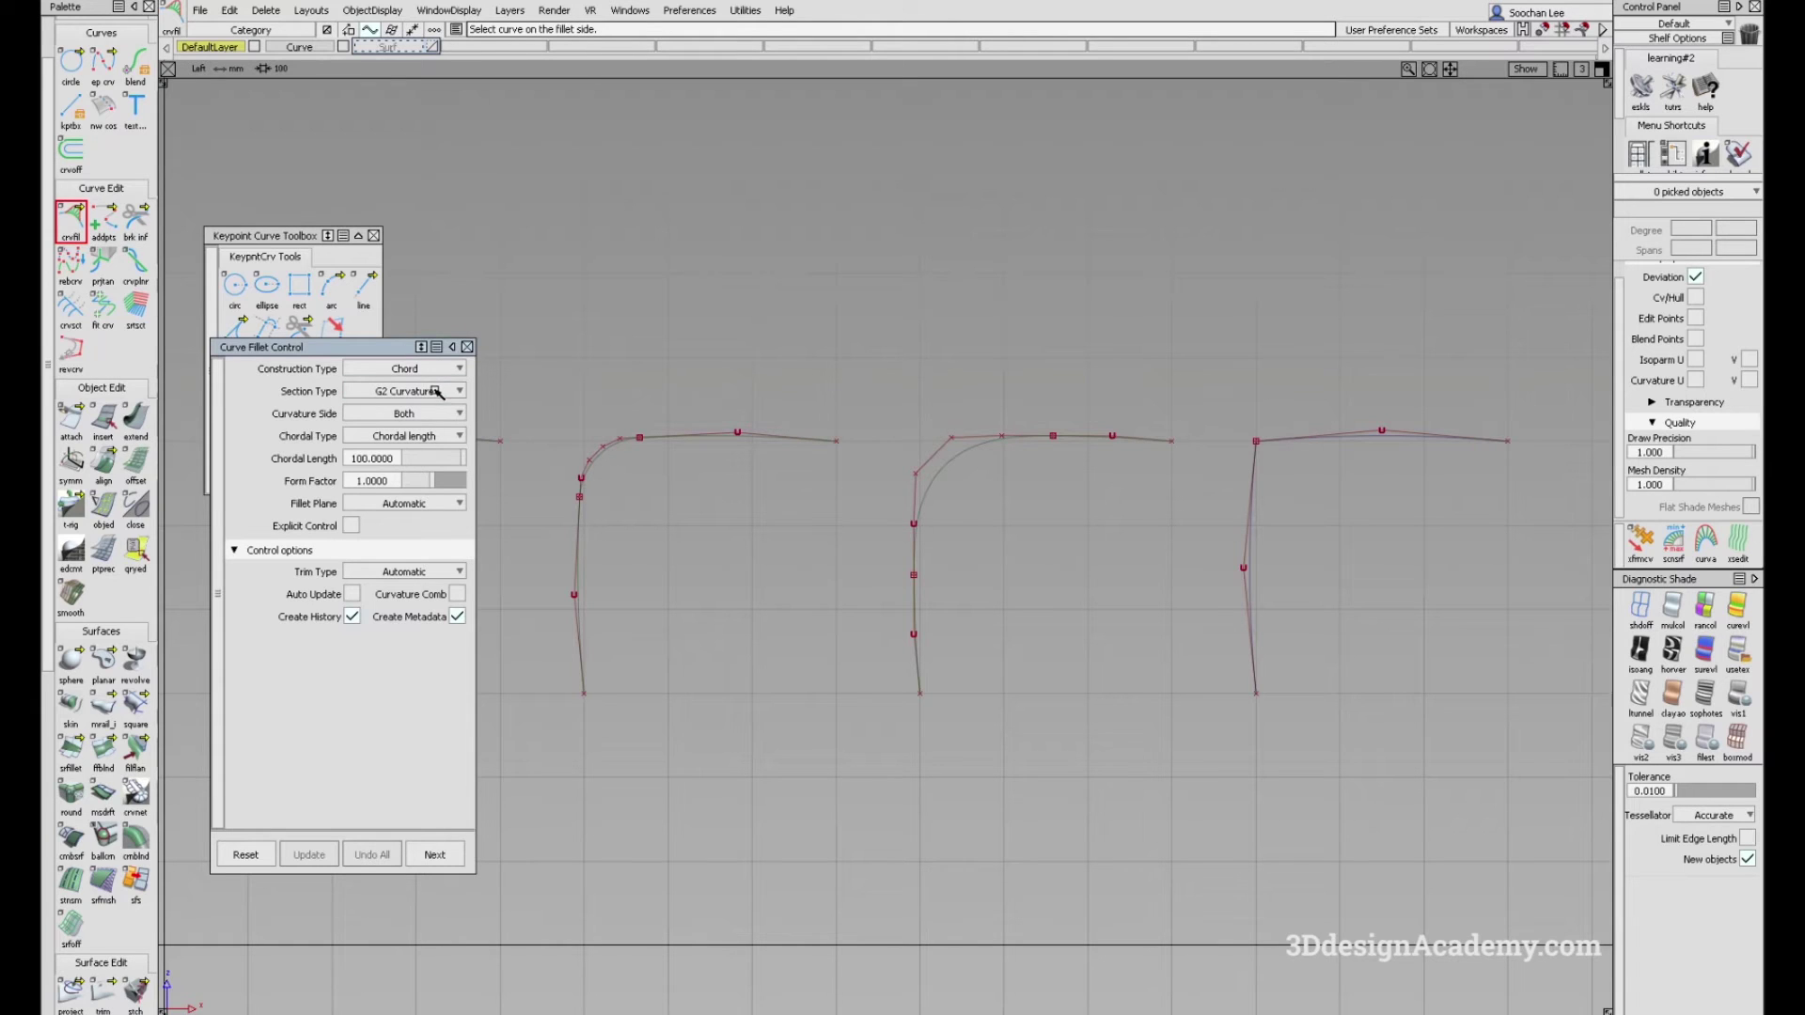
{"action": "left_click", "coordinate": [1256, 484]}
{"action": "left_click", "coordinate": [1302, 433]}
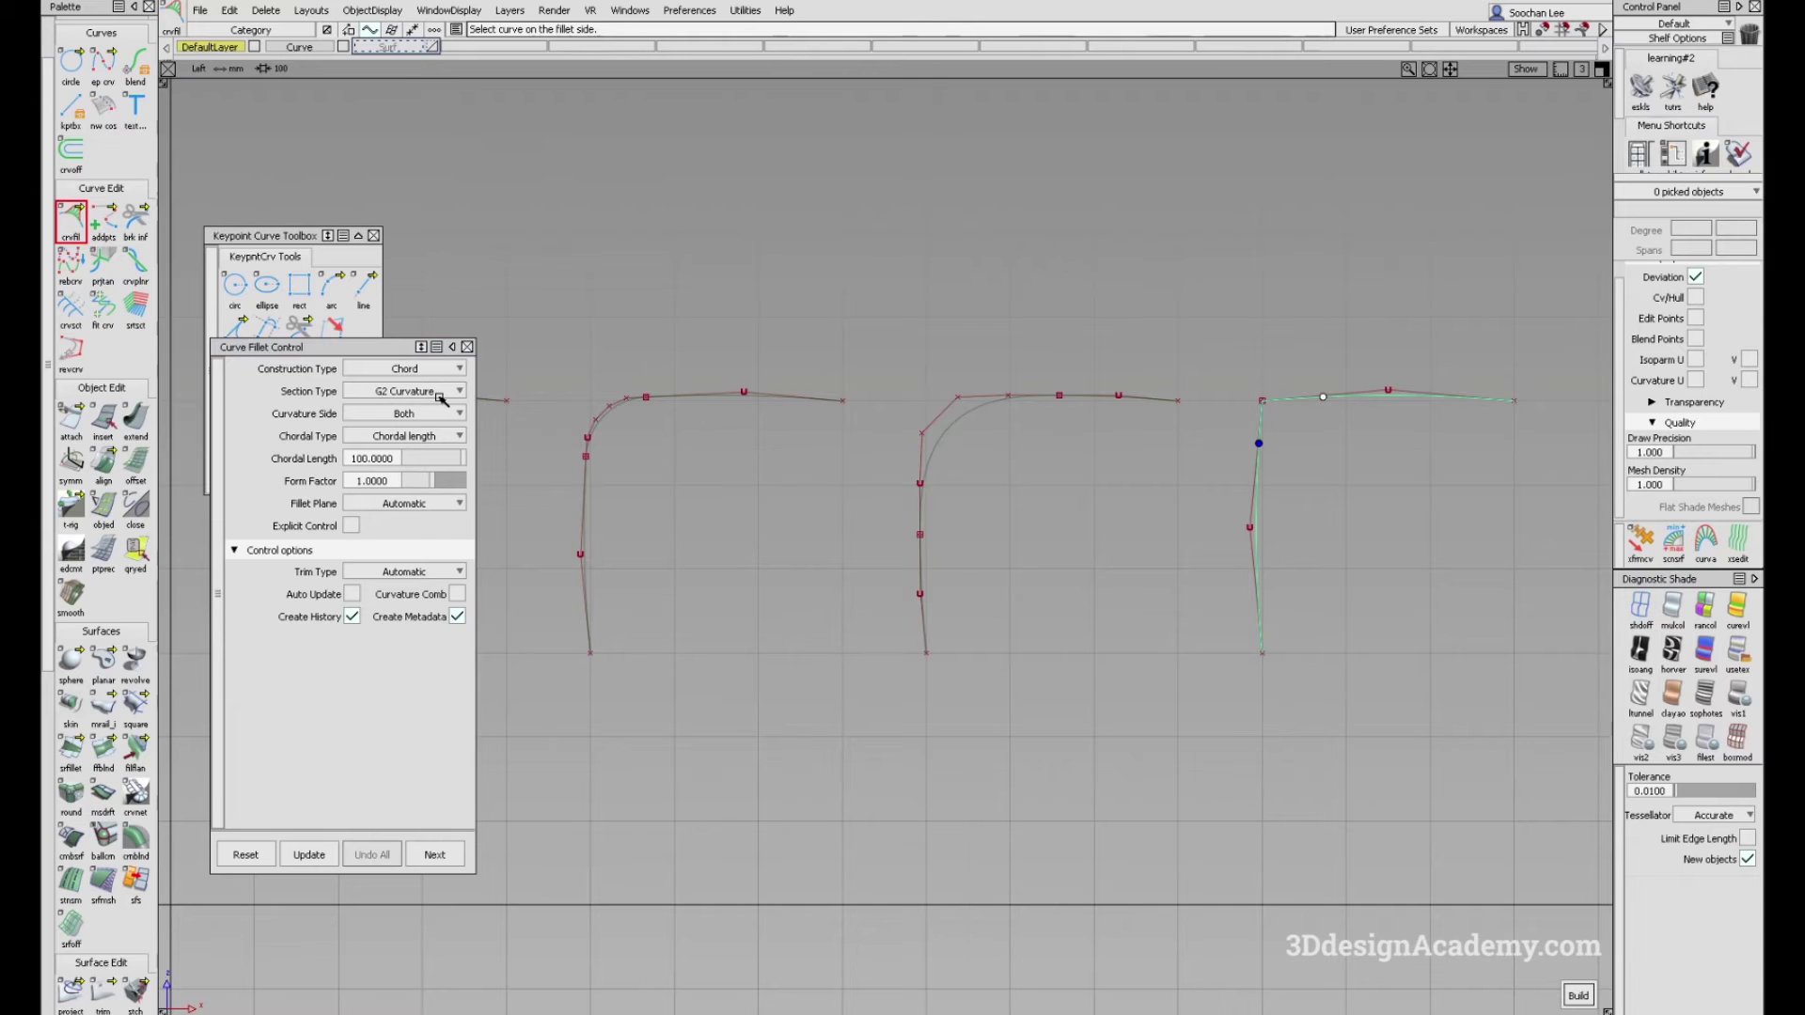
{"action": "left_click", "coordinate": [1578, 995]}
{"action": "left_click", "coordinate": [1257, 638]}
Step: Measure the distance between the fillet end points on both the second and the fourth corner
{"action": "middle_click_drag", "start_coordinate": [1231, 556], "coordinate": [1325, 516], "text": "alt+shift"}
{"action": "right_click_drag", "start_coordinate": [1325, 516], "coordinate": [1234, 517], "text": "alt+shift"}
{"action": "mouse_move", "coordinate": [1233, 517]}
{"action": "middle_mouse_down", "text": "alt+shift"}
{"action": "mouse_move", "coordinate": [1277, 512]}
{"action": "mouse_move", "coordinate": [1260, 520]}
{"action": "middle_mouse_up", "text": "alt+shift"}
{"action": "left_click", "coordinate": [1216, 584]}
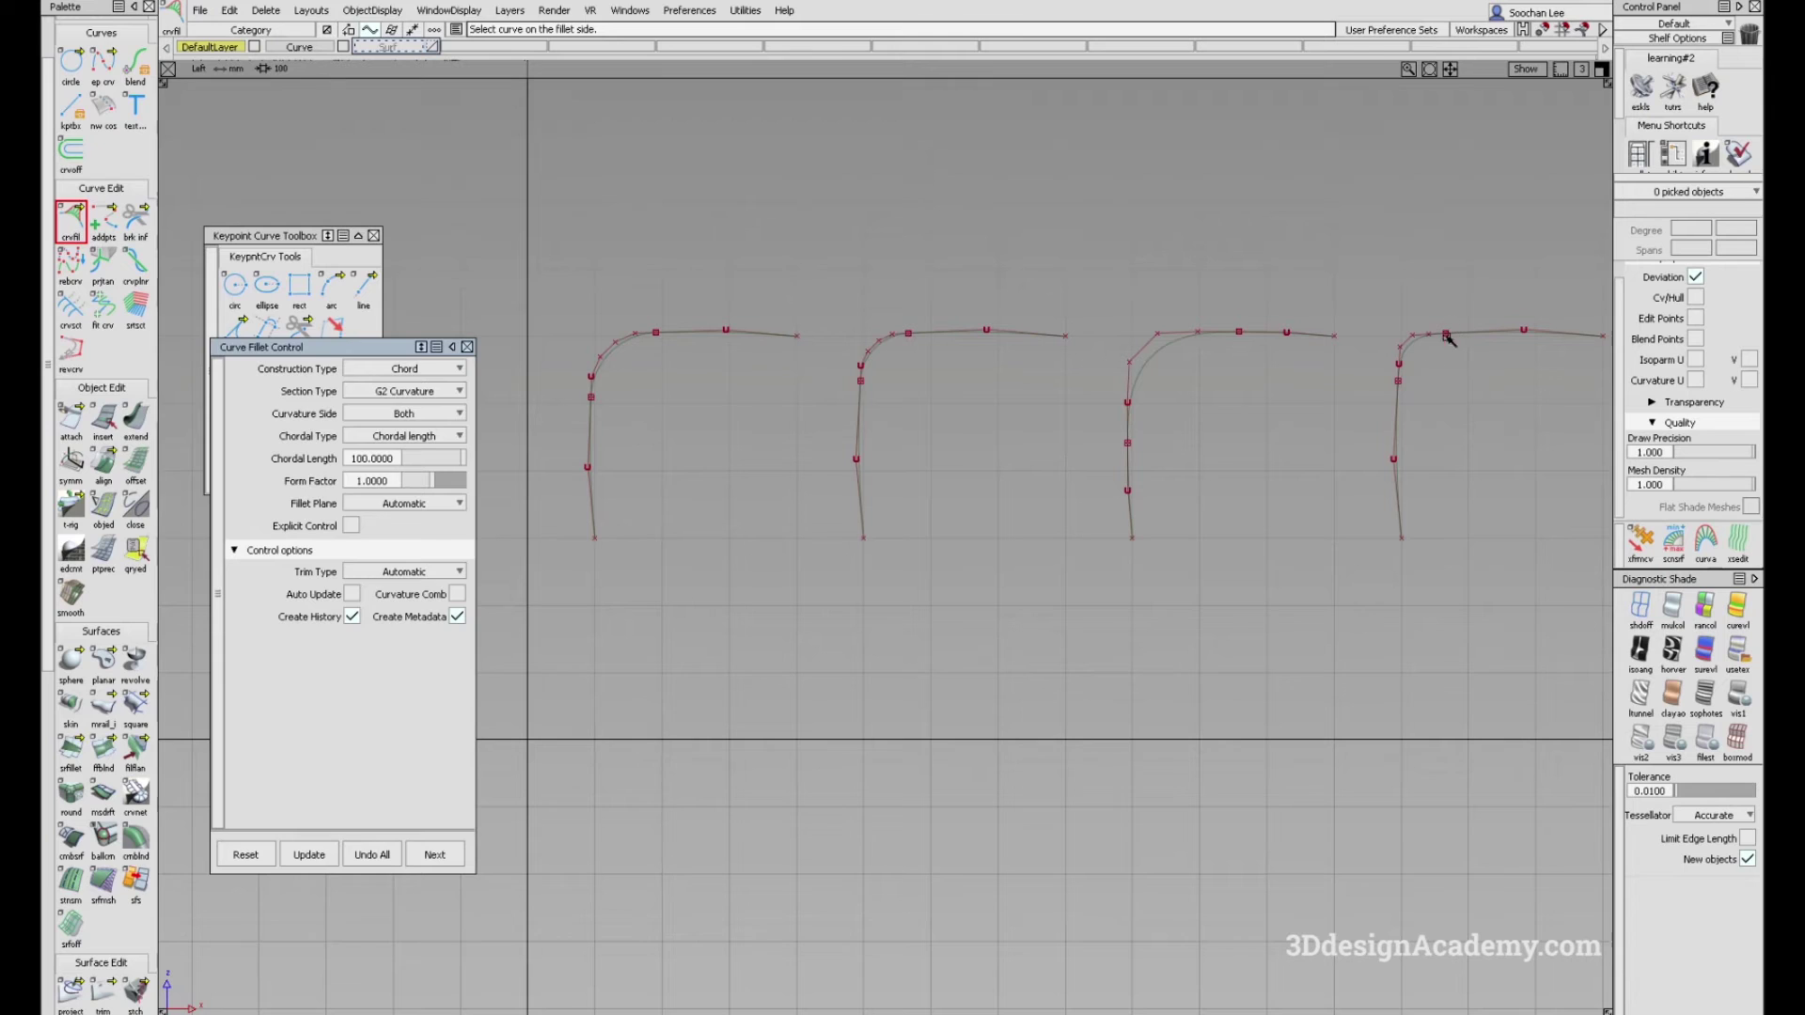
{"action": "scroll", "coordinate": [113, 845], "scroll_direction": "down", "scroll_amount": 5}
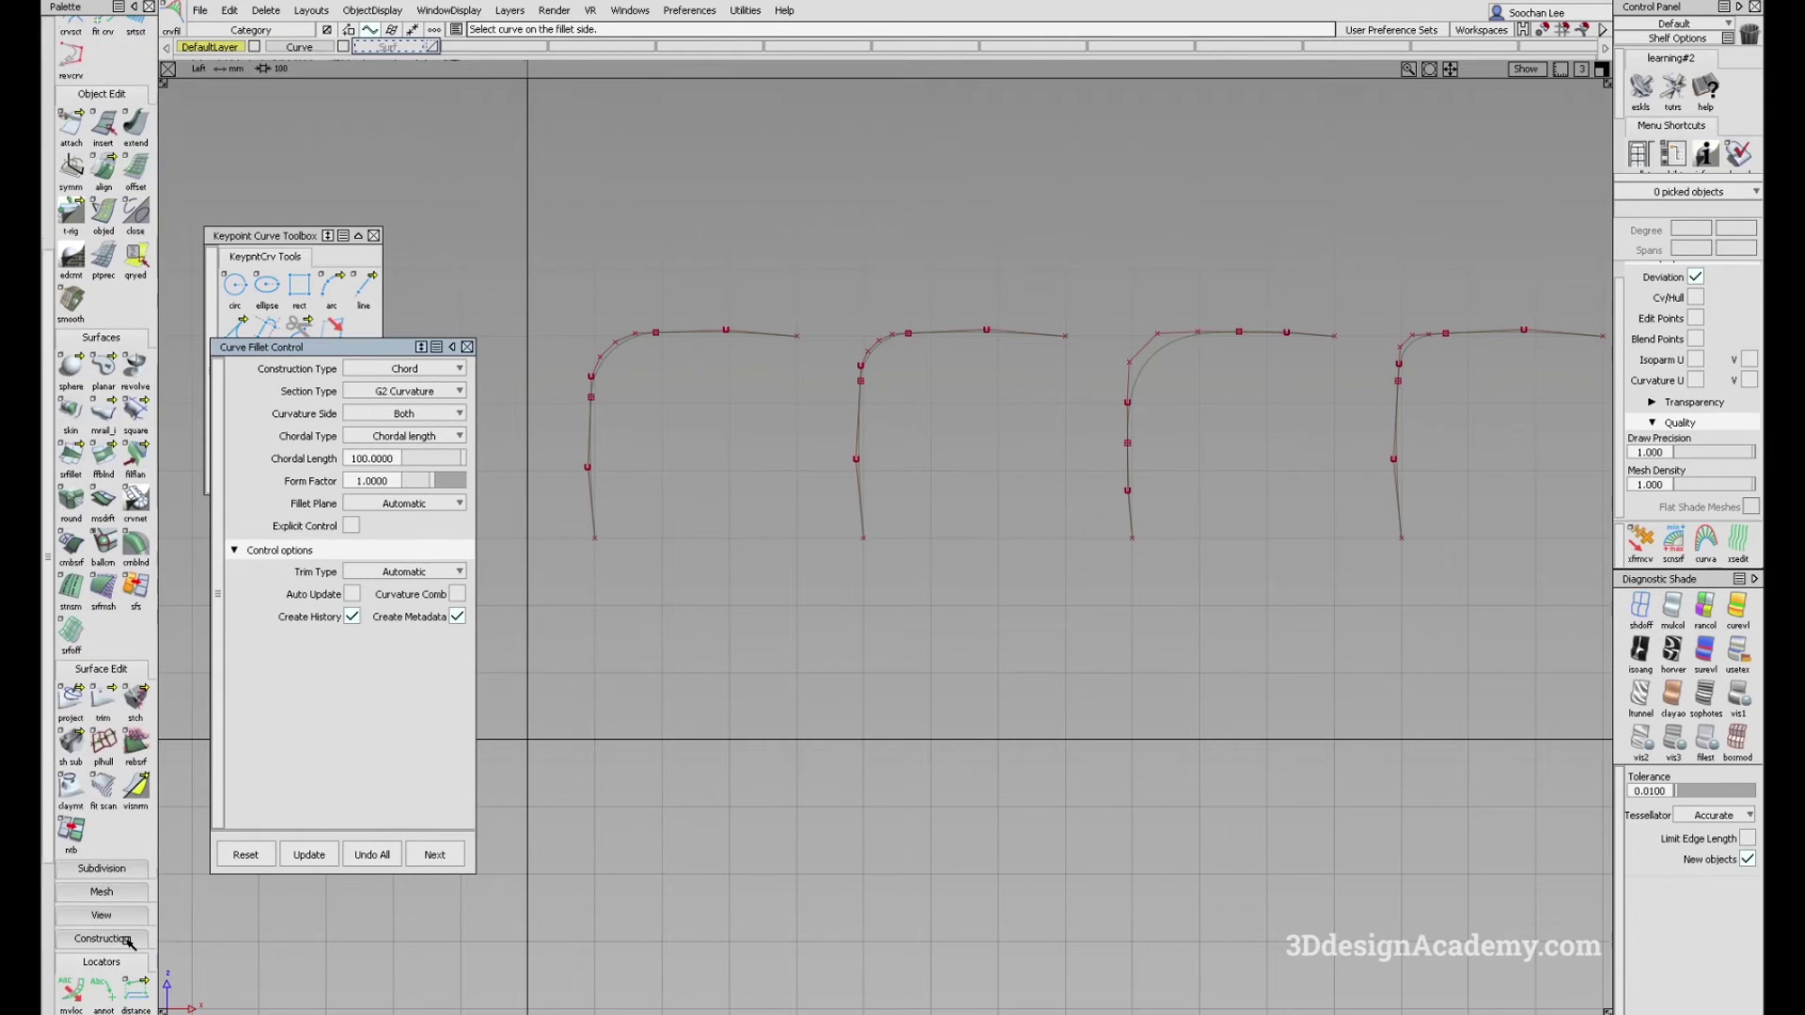
{"action": "scroll", "coordinate": [130, 942], "scroll_direction": "down", "scroll_amount": 1}
{"action": "left_click", "coordinate": [136, 954]}
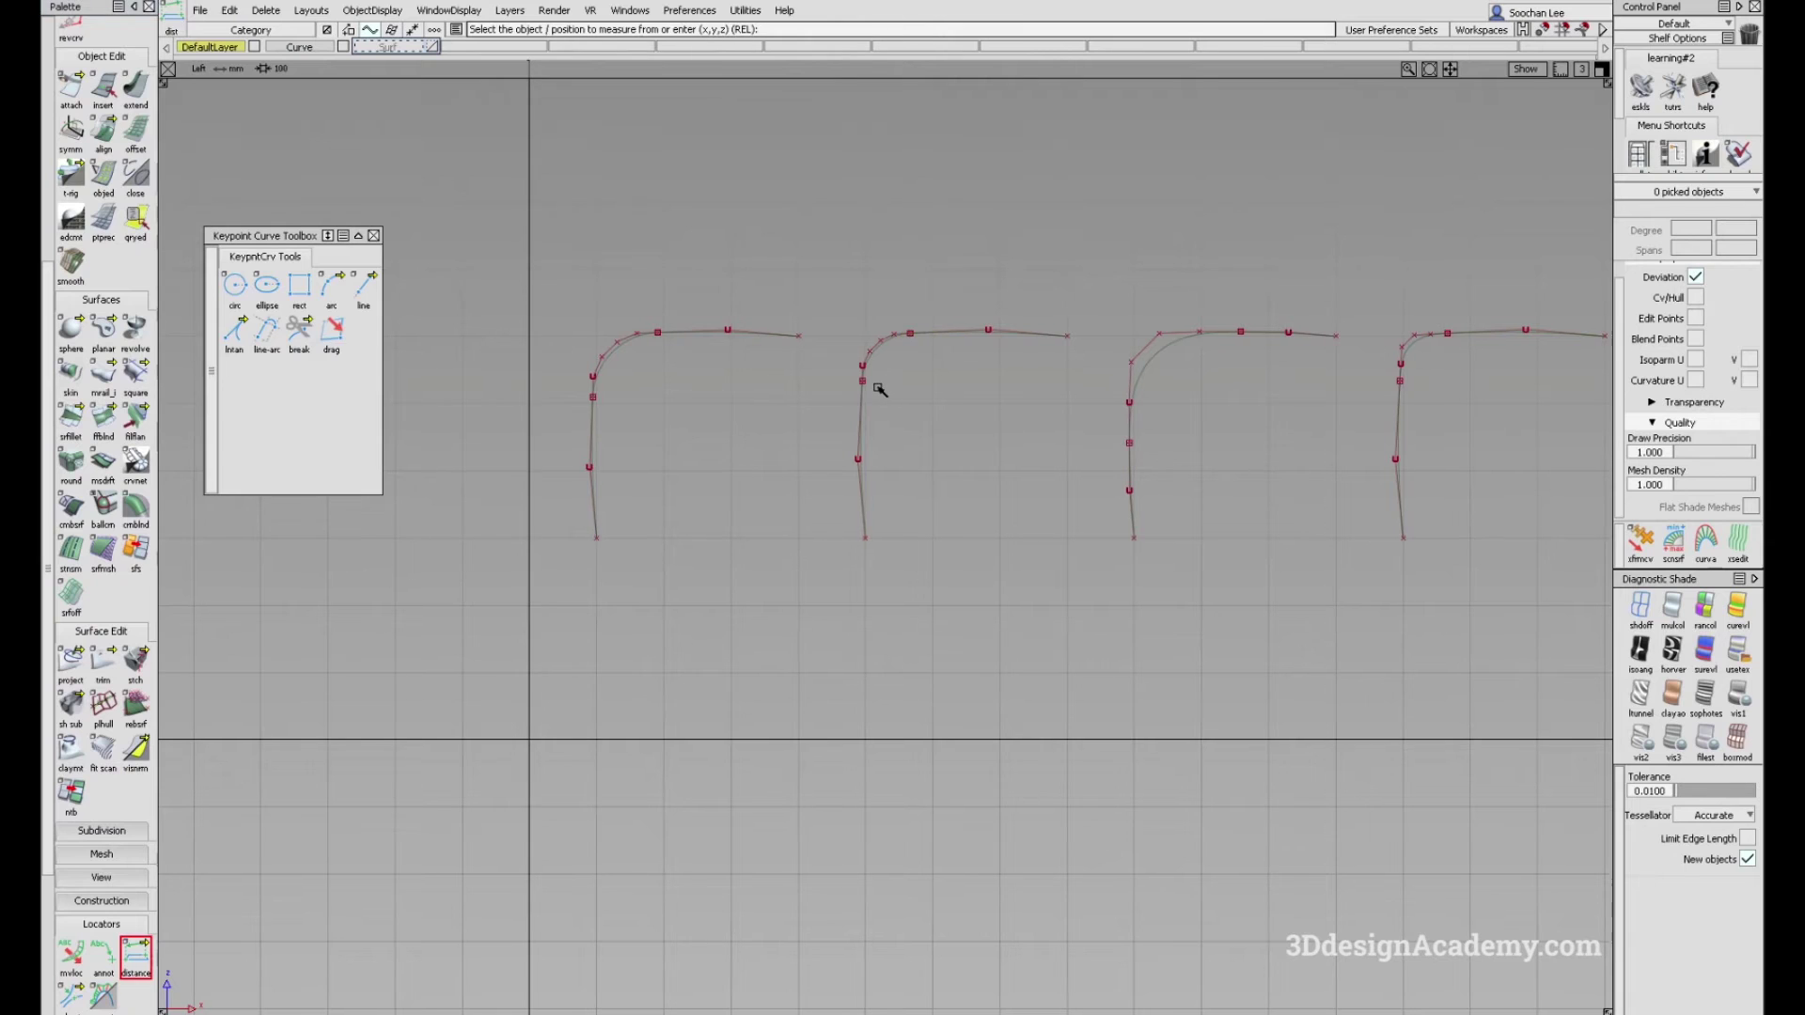
{"action": "left_click", "coordinate": [872, 385]}
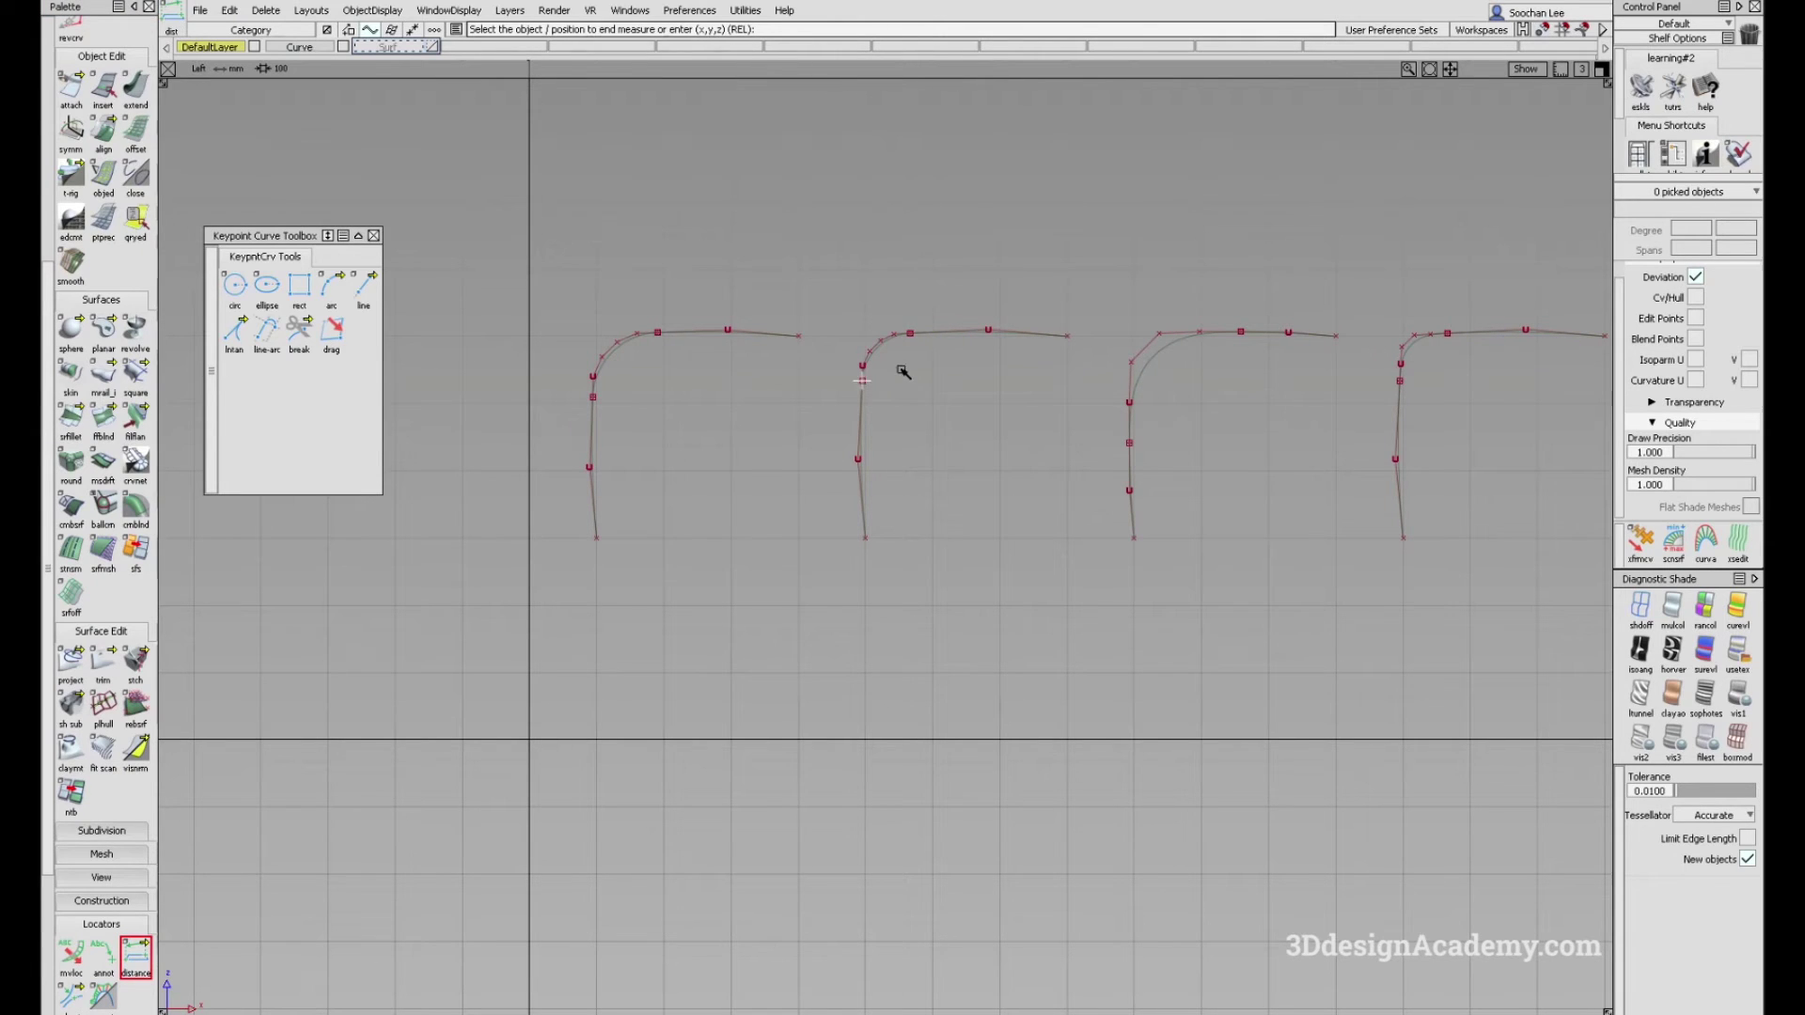
{"action": "left_click", "coordinate": [910, 335]}
{"action": "left_click", "coordinate": [1410, 388]}
{"action": "left_click", "coordinate": [1452, 337]}
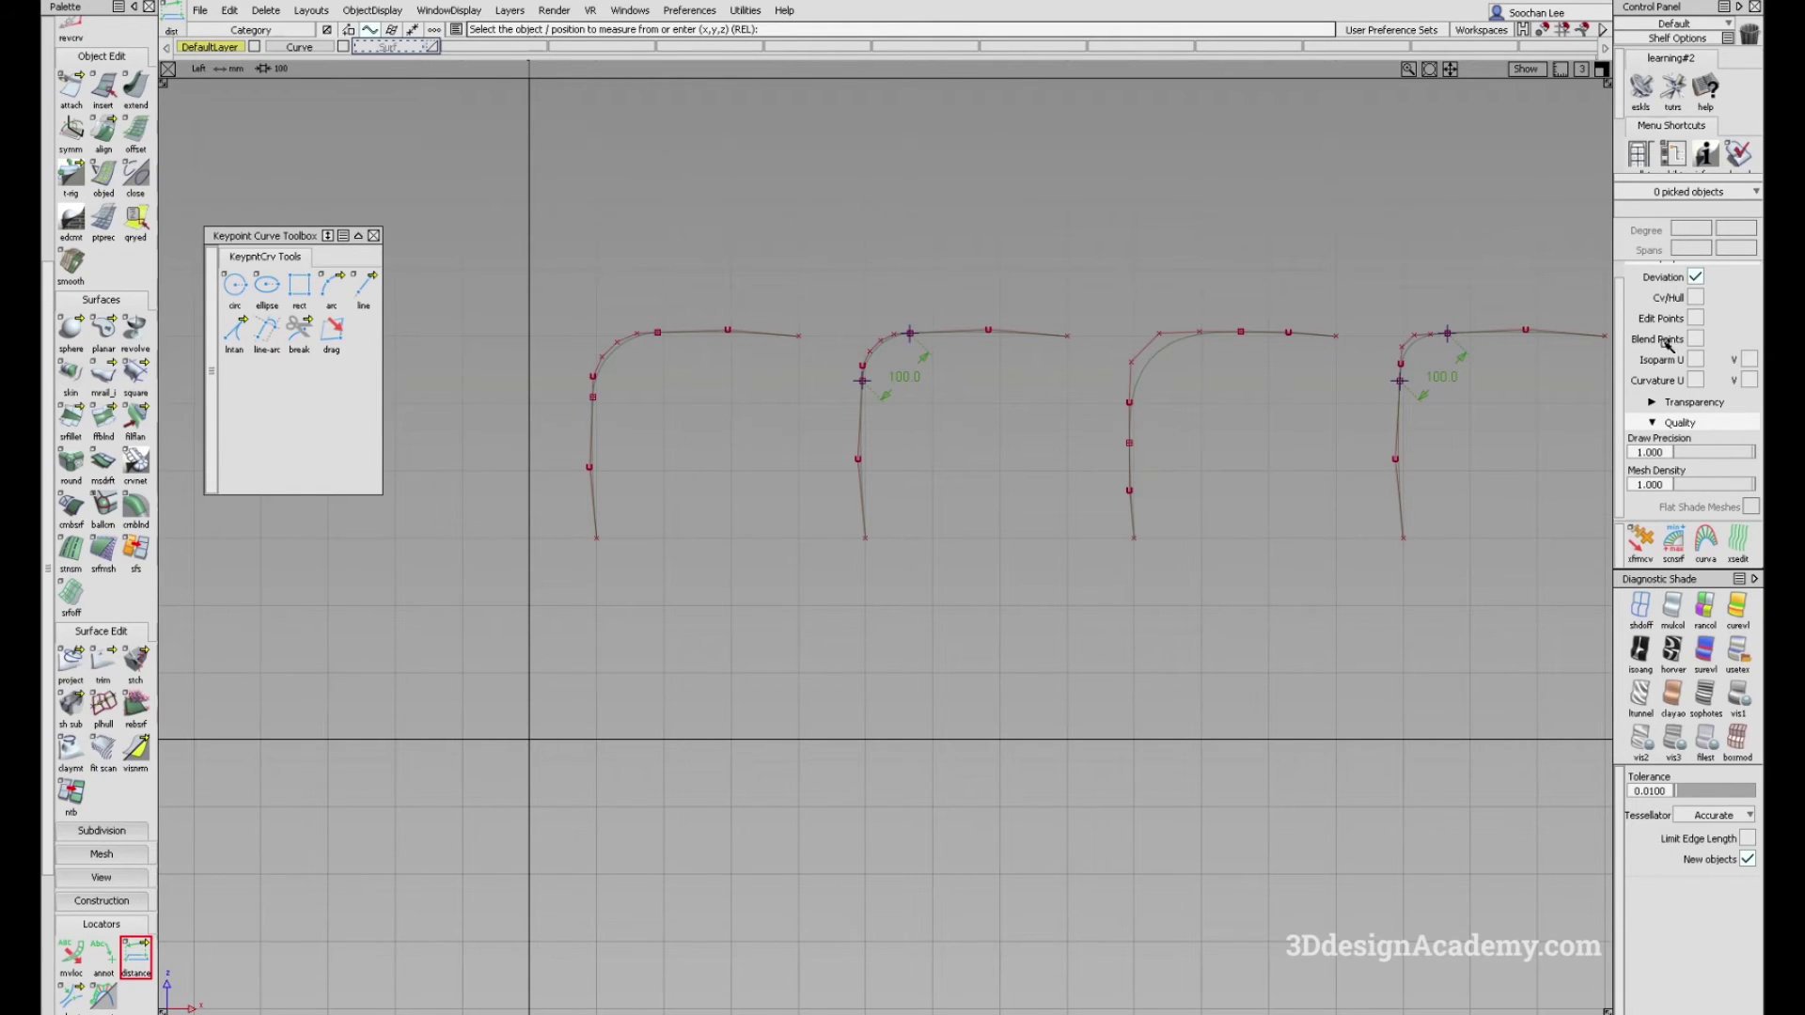
Step: Plot the curvature of the third corner's fillet and examine its minimum and maximum radius
{"action": "middle_click_drag", "start_coordinate": [1082, 409], "coordinate": [1080, 410], "text": "alt+shift"}
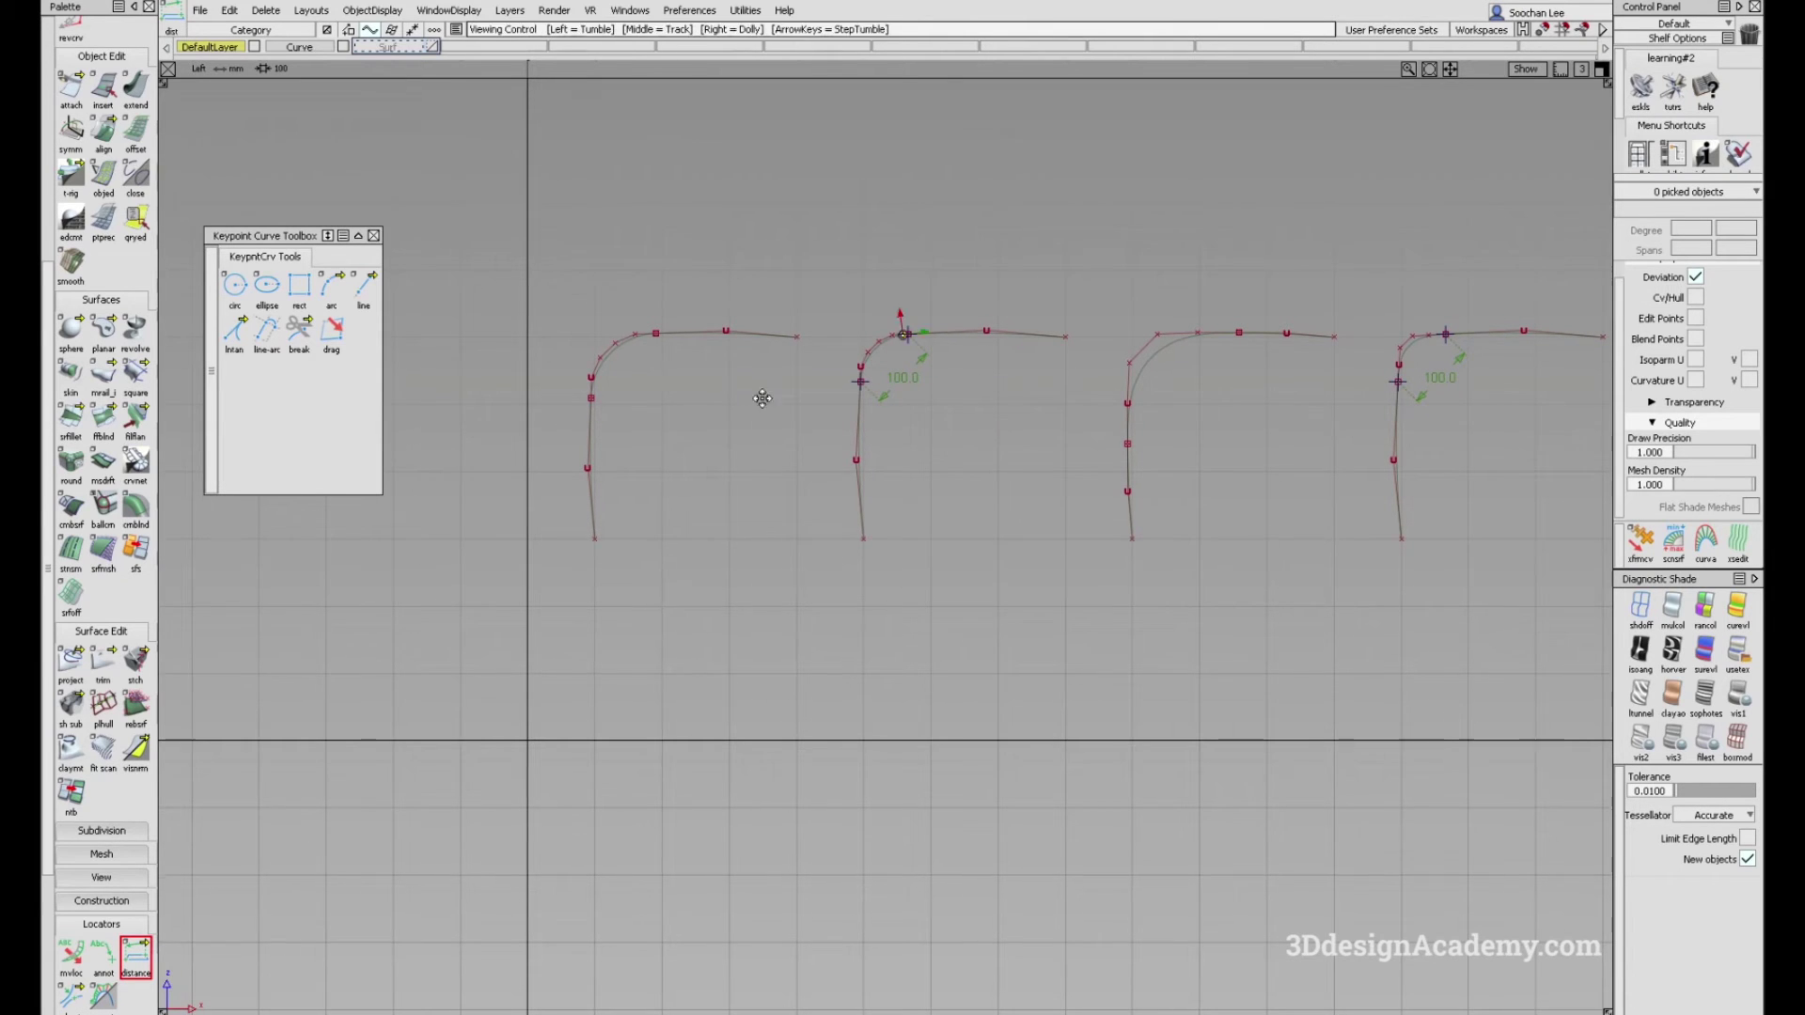
{"action": "middle_click_drag", "start_coordinate": [761, 399], "coordinate": [742, 425], "text": "alt+shift"}
{"action": "scroll", "coordinate": [119, 897], "scroll_direction": "down", "scroll_amount": 3}
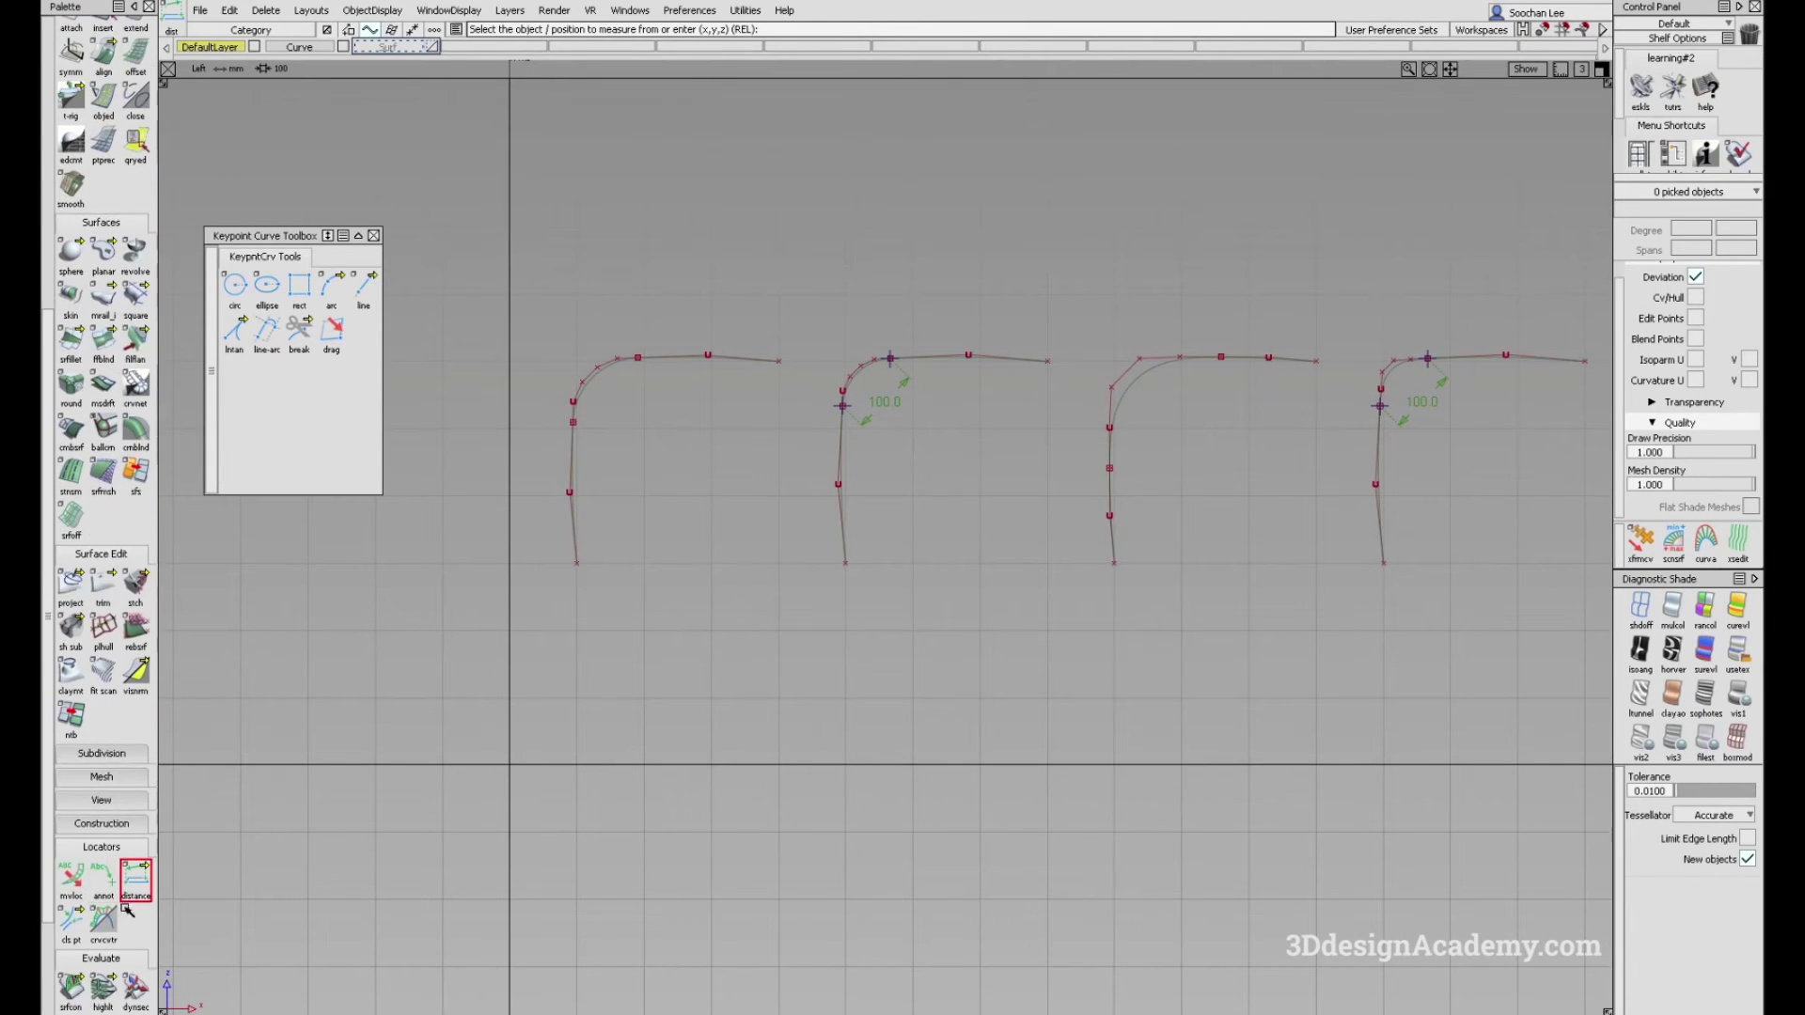
{"action": "left_click", "coordinate": [104, 925]}
{"action": "middle_click_drag", "start_coordinate": [1112, 472], "coordinate": [1093, 490], "text": "alt+shift"}
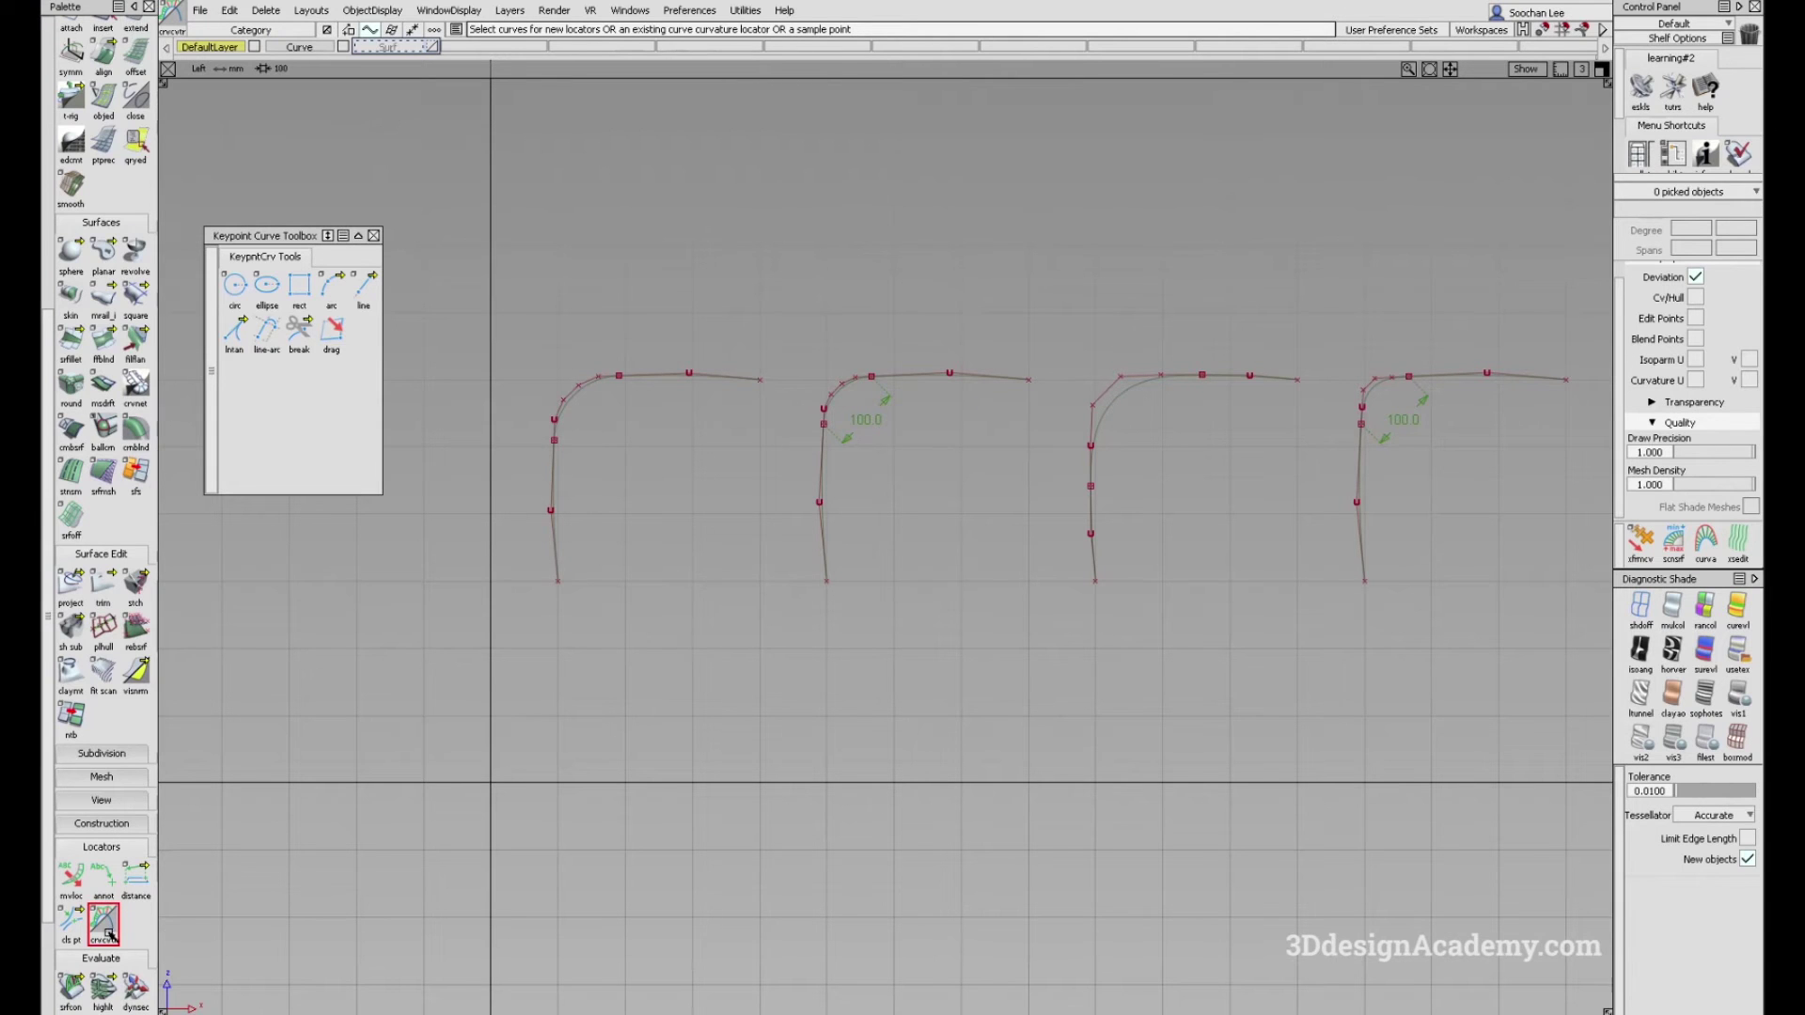
{"action": "left_click", "coordinate": [1119, 401]}
{"action": "left_click", "coordinate": [1114, 400], "text": "alt+shift"}
{"action": "scroll", "coordinate": [1091, 399], "scroll_direction": "up", "scroll_amount": 5}
{"action": "middle_click_drag", "start_coordinate": [1215, 429], "coordinate": [1148, 423], "text": "alt+shift"}
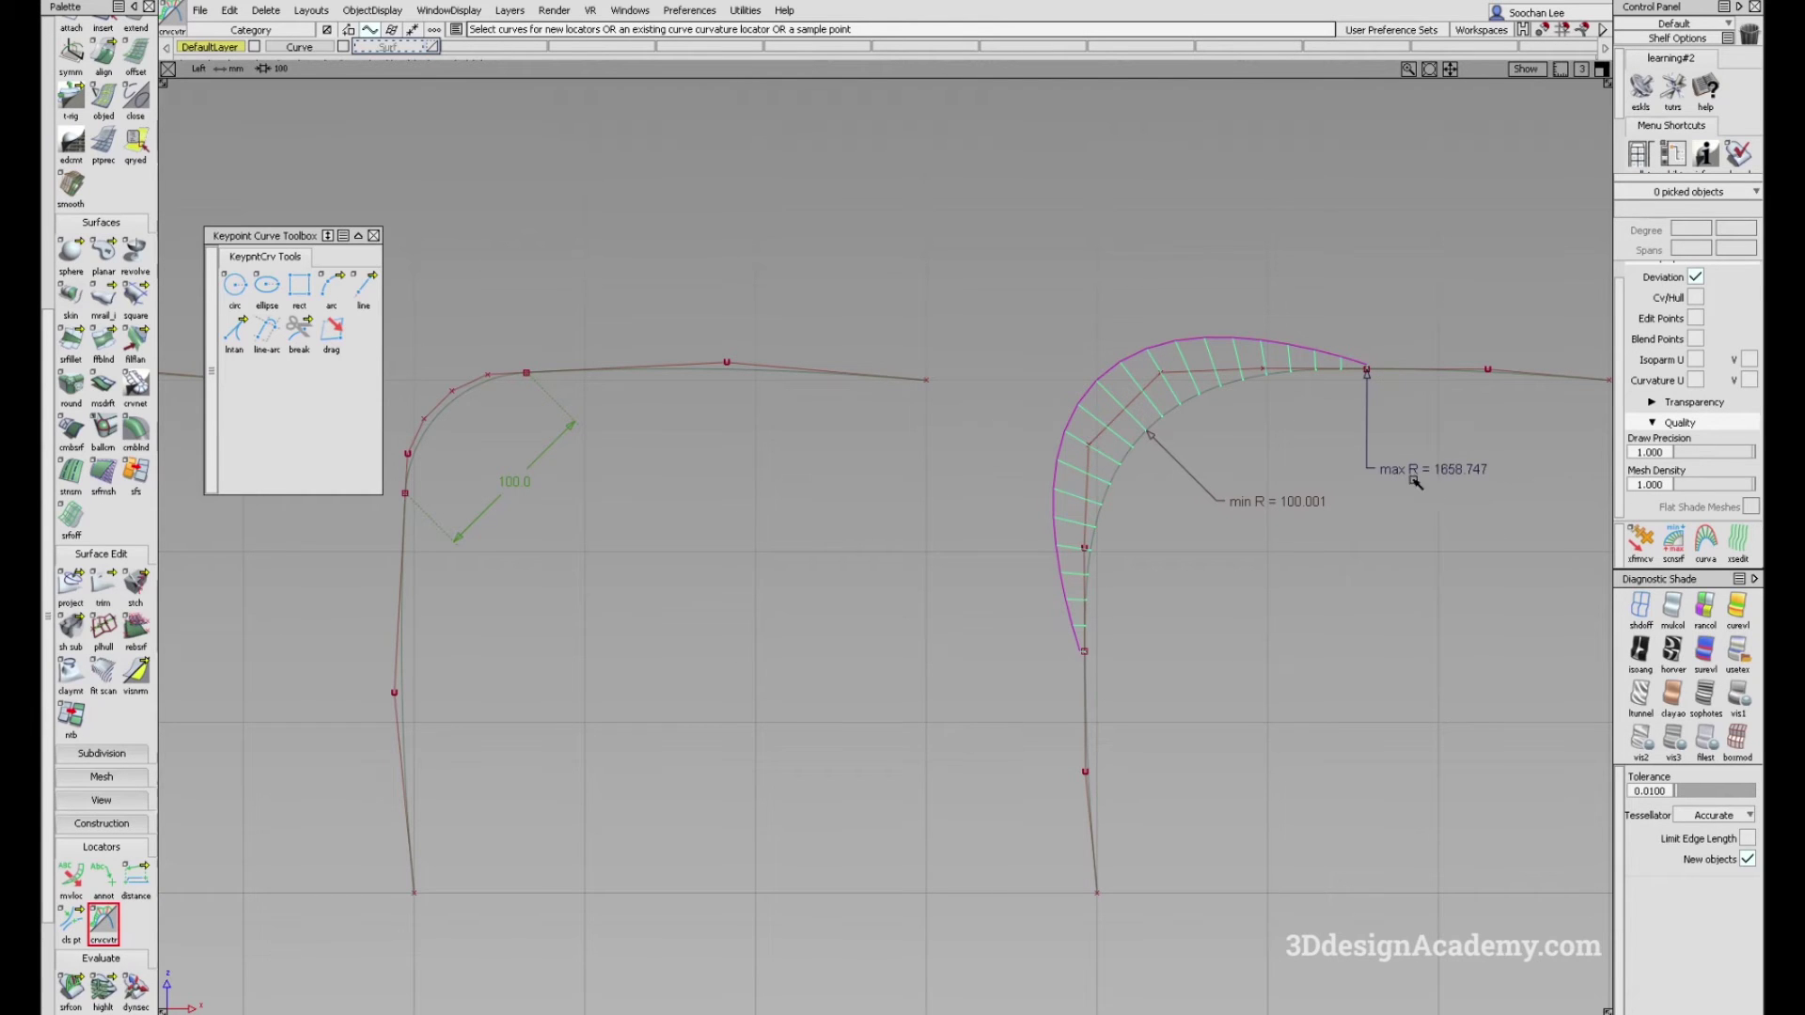
Step: Draw a circle near the third corner and set its radius to 100 mm
{"action": "right_click_drag", "start_coordinate": [1523, 461], "coordinate": [1422, 427], "text": "alt+shift"}
{"action": "middle_click_drag", "start_coordinate": [1001, 442], "coordinate": [1051, 542], "text": "alt+shift"}
{"action": "scroll", "coordinate": [1085, 587], "scroll_direction": "up", "scroll_amount": 1}
{"action": "left_click_drag", "start_coordinate": [1081, 578], "coordinate": [1015, 484], "text": "ctrl+shift"}
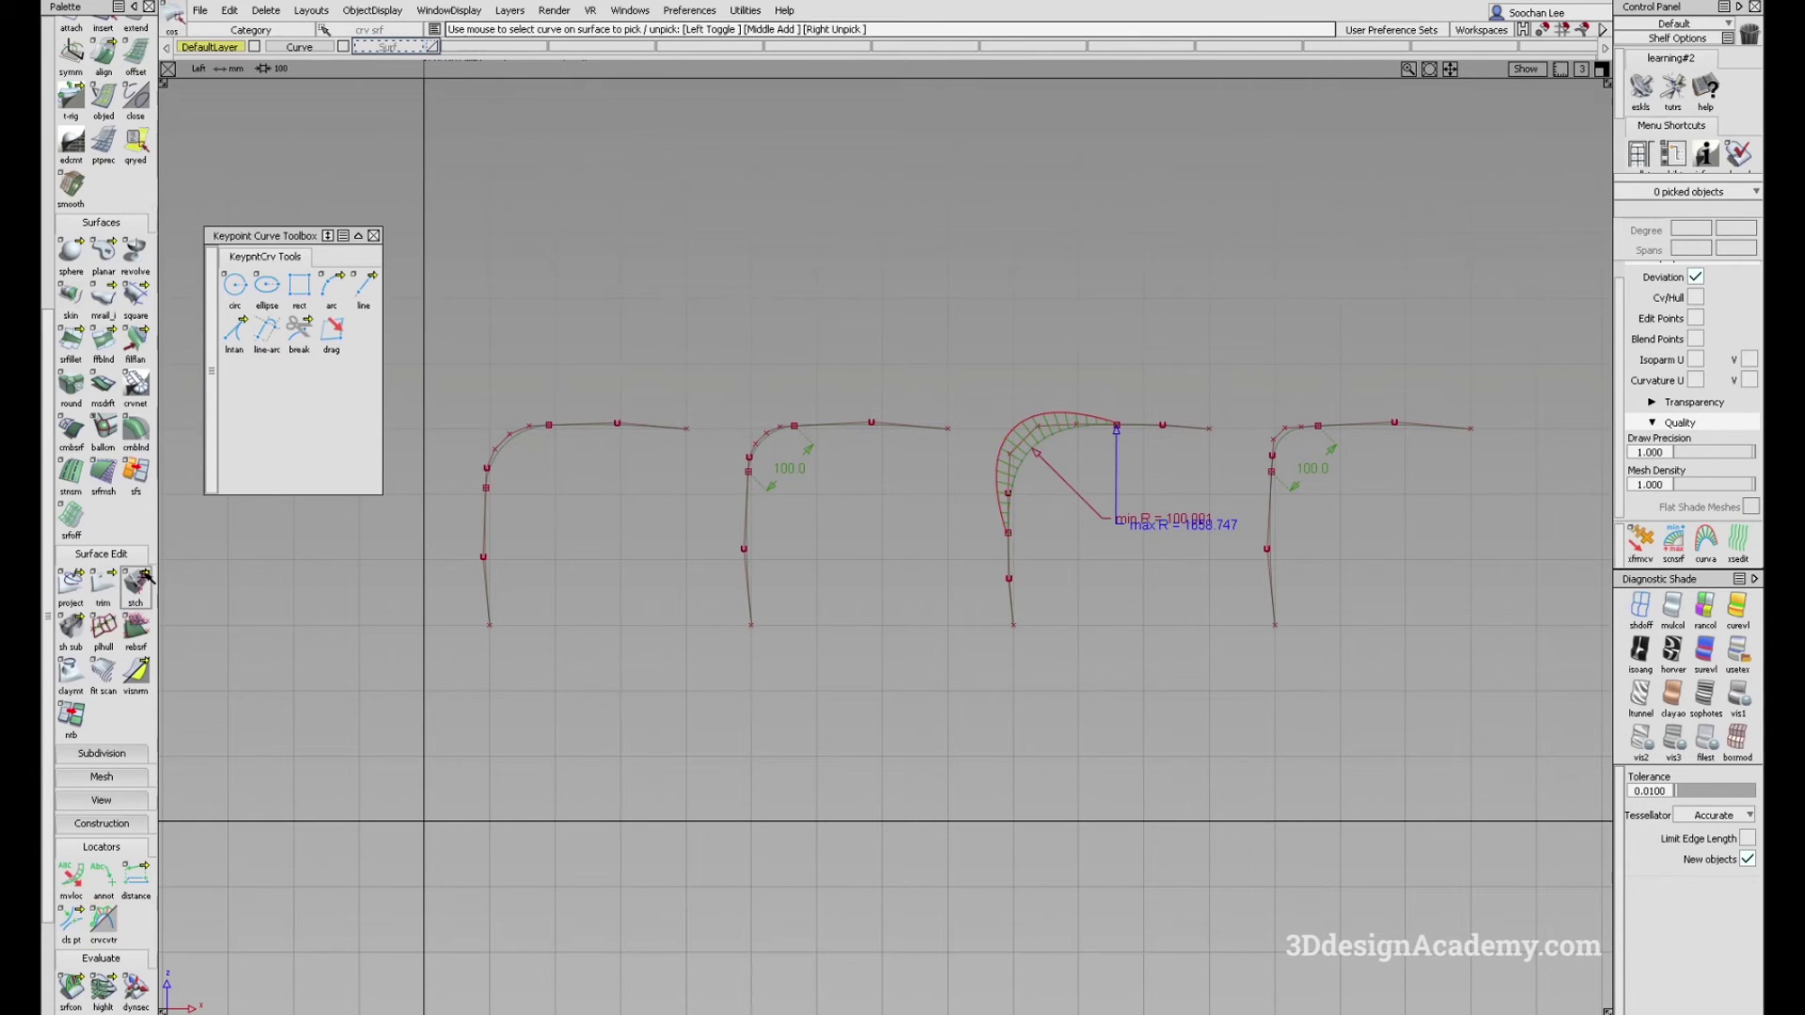
{"action": "left_click", "coordinate": [228, 280]}
{"action": "left_click", "coordinate": [1083, 578]}
{"action": "key", "text": "ctrl+5"}
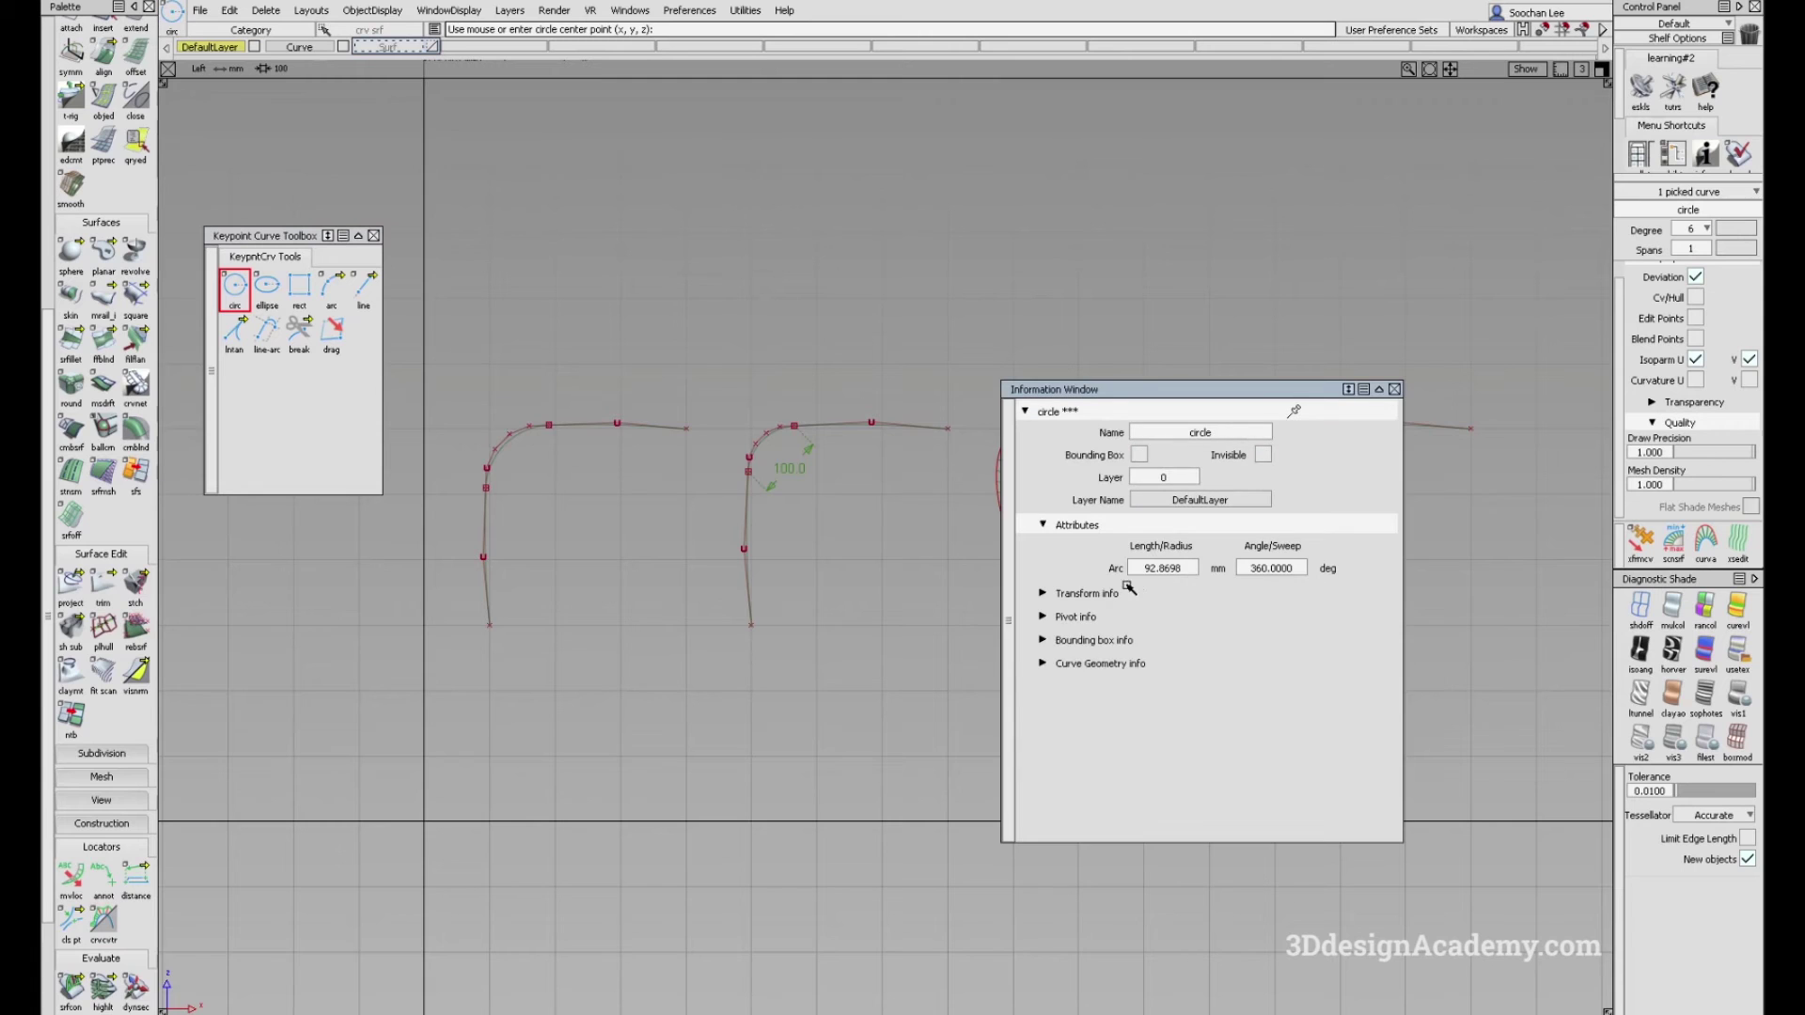
{"action": "double_click", "coordinate": [1187, 572]}
{"action": "type", "text": "100"}
{"action": "key", "text": "Return"}
{"action": "left_click", "coordinate": [1393, 389]}
Step: Move the 100 mm circle against the third corner's fillet, compare it with the curvature plot, and clear the selection
{"action": "mouse_move", "coordinate": [1118, 639]}
{"action": "right_mouse_down", "text": "alt+shift"}
{"action": "mouse_move", "coordinate": [1156, 632]}
{"action": "mouse_move", "coordinate": [1180, 658]}
{"action": "right_mouse_up", "text": "alt+shift"}
{"action": "left_click_drag", "start_coordinate": [1182, 703], "coordinate": [1181, 589], "text": "ctrl+shift"}
{"action": "left_click", "coordinate": [1137, 552]}
{"action": "right_click_drag", "start_coordinate": [1139, 545], "coordinate": [1256, 461], "text": "alt+shift"}
{"action": "middle_click_drag", "start_coordinate": [1256, 461], "coordinate": [691, 390], "text": "alt+shift"}
{"action": "middle_click_drag", "start_coordinate": [1063, 697], "coordinate": [1057, 601], "text": "ctrl+shift"}
{"action": "left_click_drag", "start_coordinate": [1002, 698], "coordinate": [994, 505]}
{"action": "right_click_drag", "start_coordinate": [799, 408], "coordinate": [765, 460], "text": "alt+shift"}
{"action": "middle_click_drag", "start_coordinate": [1402, 408], "coordinate": [1079, 450], "text": "alt+shift"}
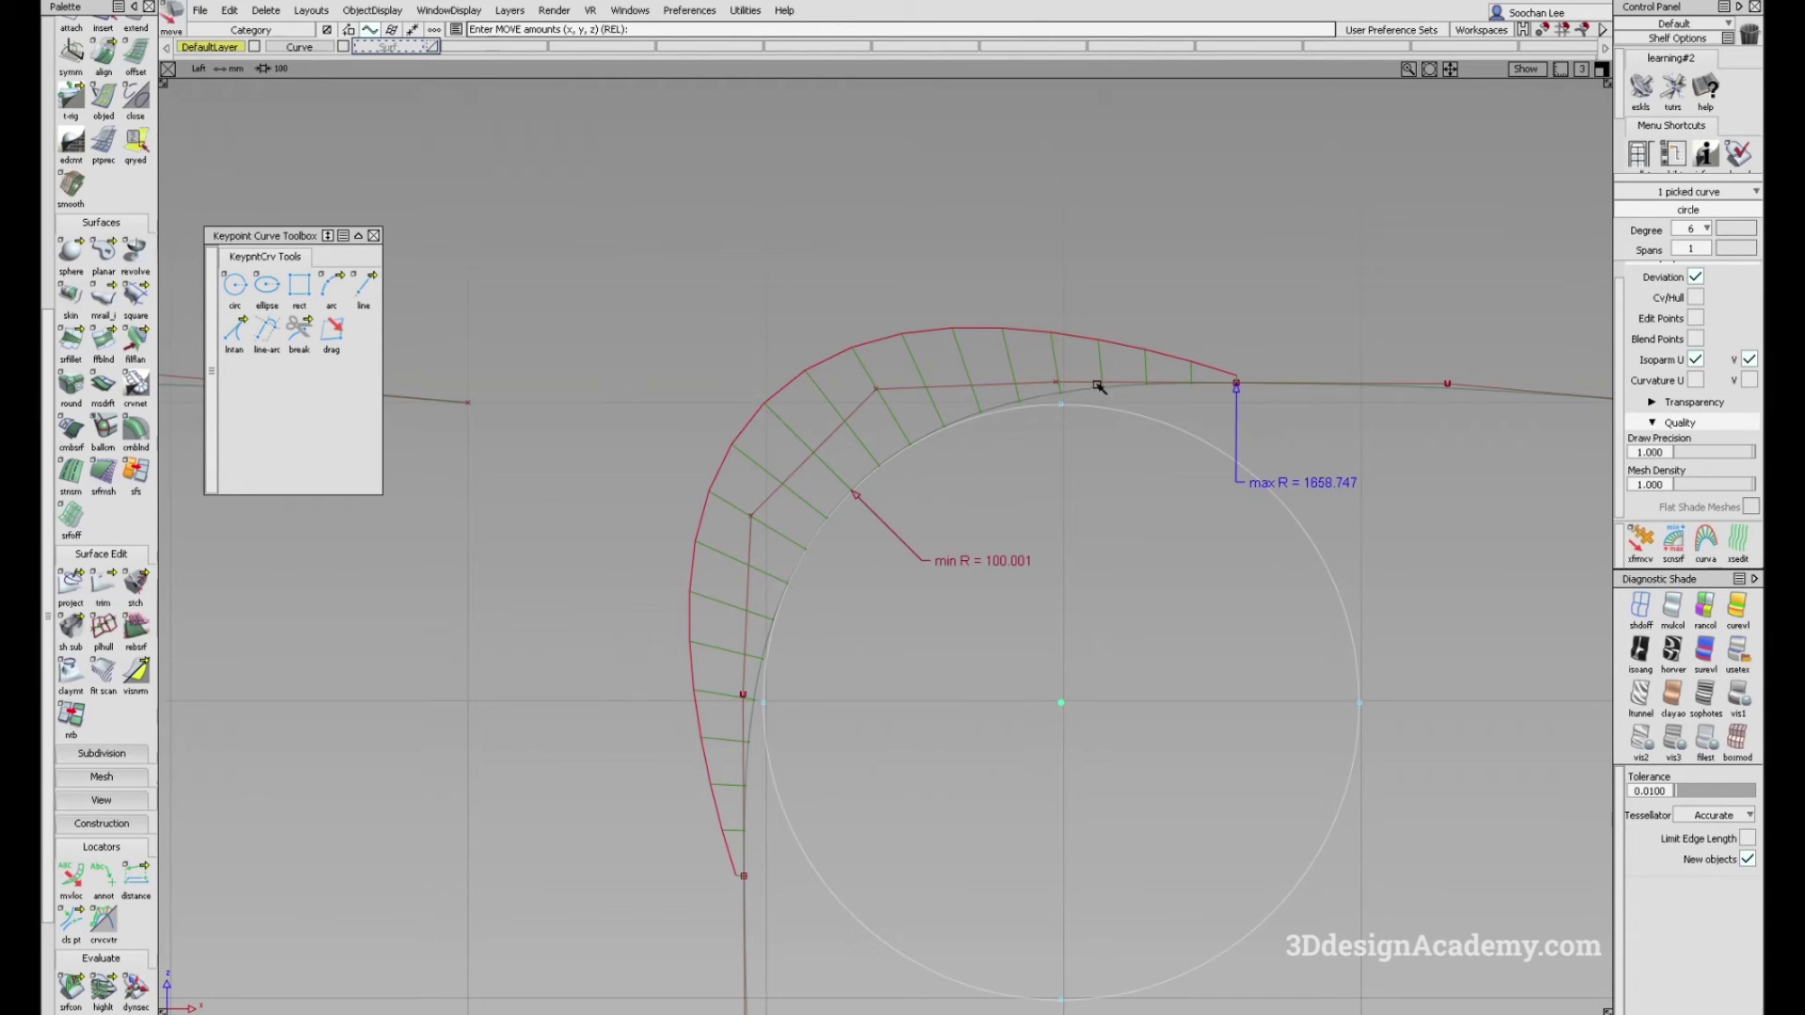
{"action": "middle_click_drag", "start_coordinate": [1312, 416], "coordinate": [1167, 393], "text": "alt+shift"}
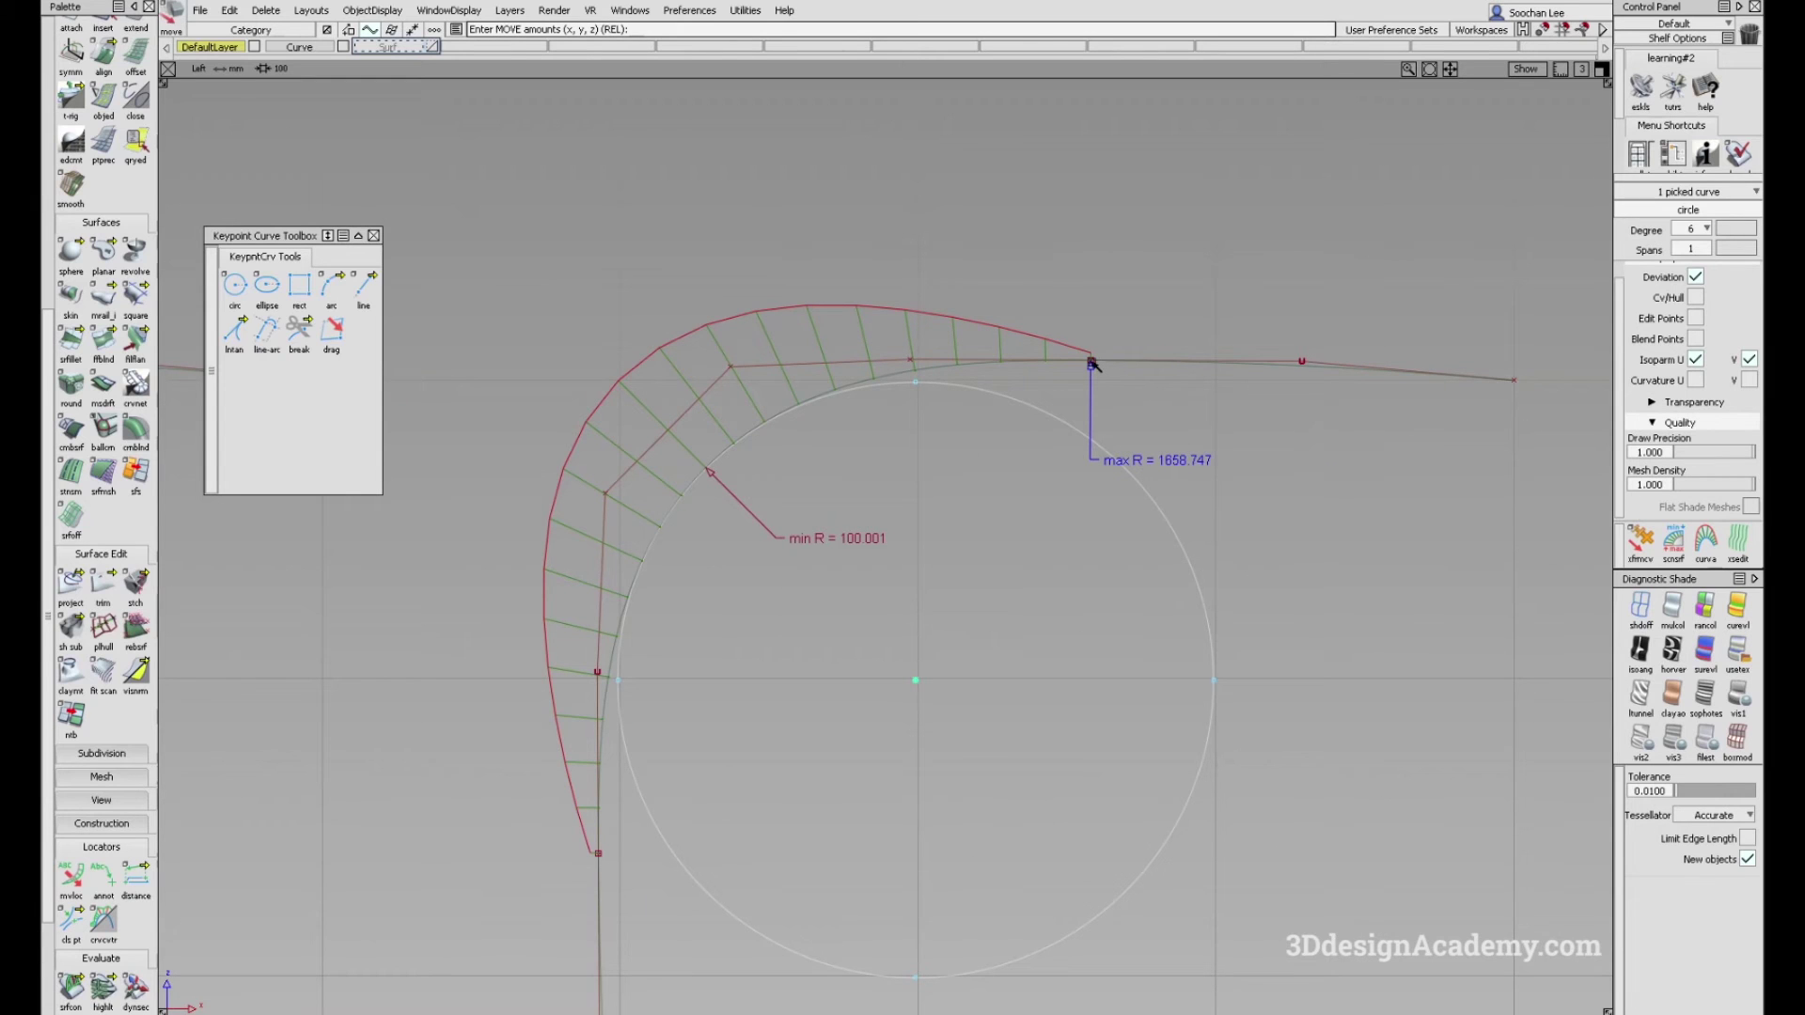
{"action": "mouse_move", "coordinate": [1196, 399]}
{"action": "right_mouse_down", "text": "alt+shift"}
{"action": "mouse_move", "coordinate": [632, 512]}
{"action": "mouse_move", "coordinate": [930, 512]}
{"action": "mouse_move", "coordinate": [788, 557]}
{"action": "mouse_move", "coordinate": [752, 590]}
{"action": "right_mouse_up", "text": "alt+shift"}
{"action": "middle_click_drag", "start_coordinate": [752, 592], "coordinate": [830, 601], "text": "alt+shift"}
{"action": "left_click_drag", "start_coordinate": [814, 695], "coordinate": [814, 589], "text": "ctrl+shift"}
{"action": "middle_click_drag", "start_coordinate": [870, 575], "coordinate": [968, 596], "text": "alt+shift"}
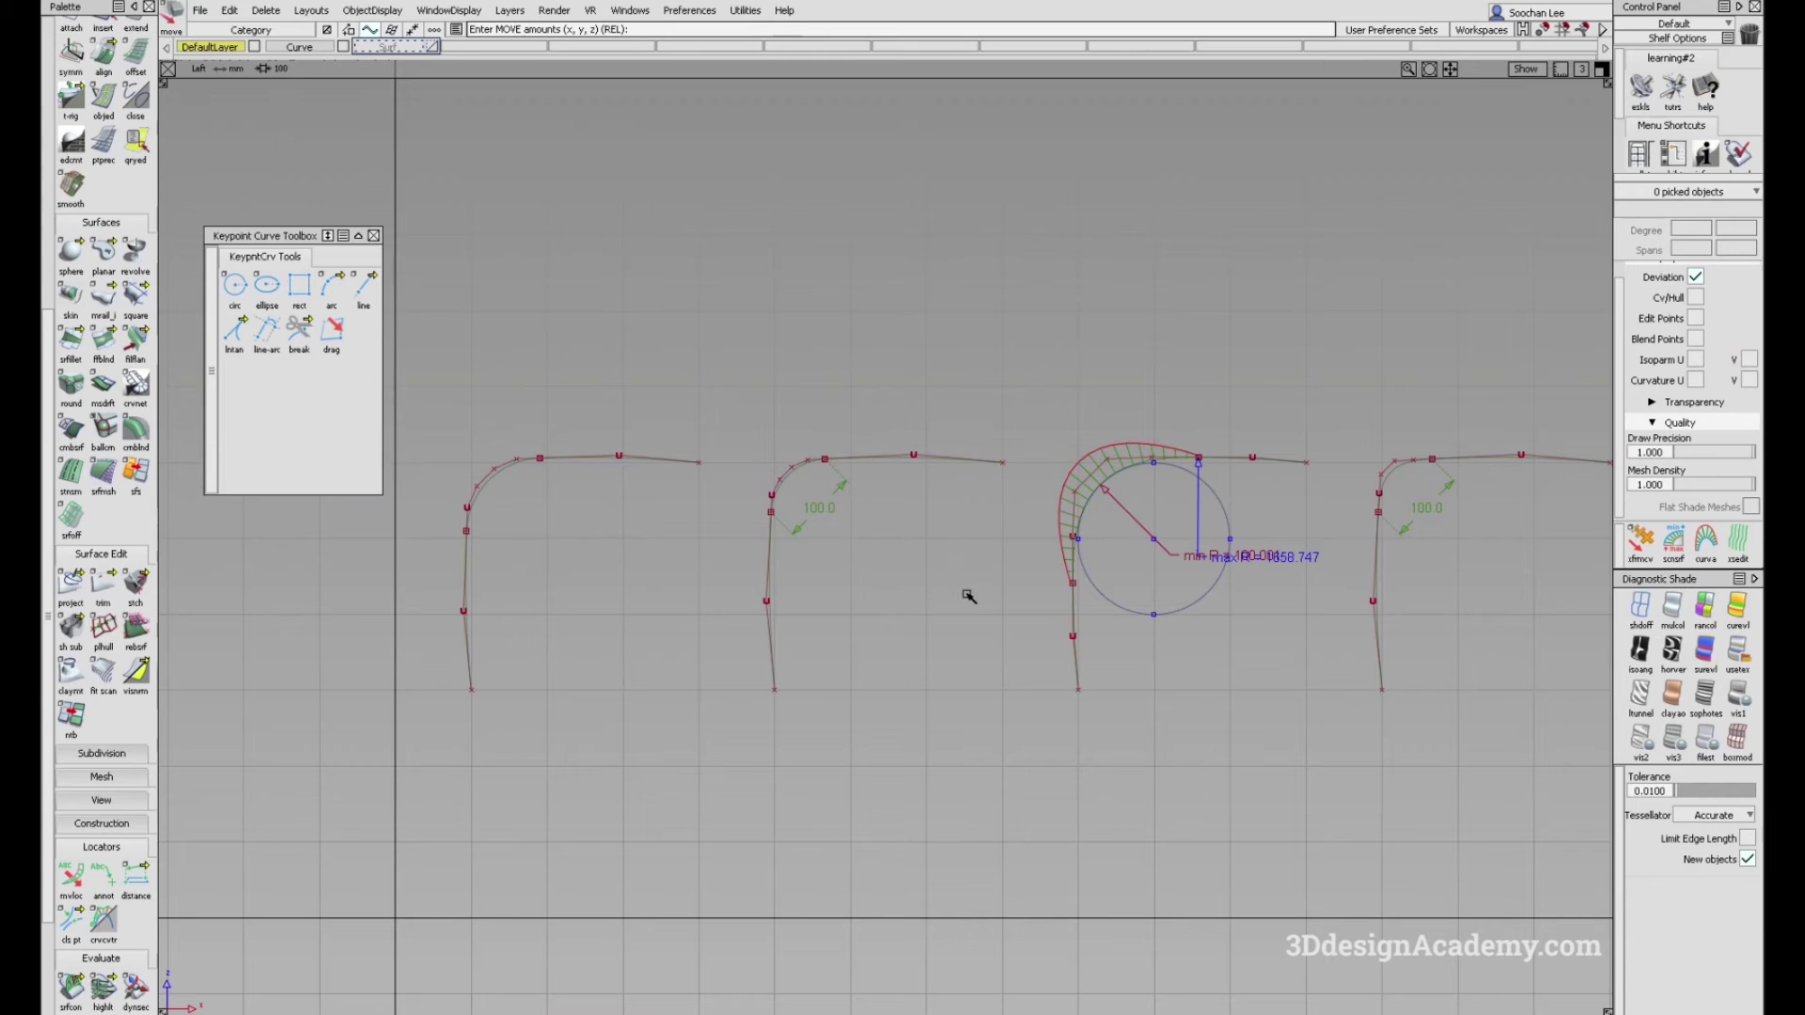
{"action": "right_click_drag", "start_coordinate": [1140, 568], "coordinate": [1024, 689], "text": "alt+shift"}
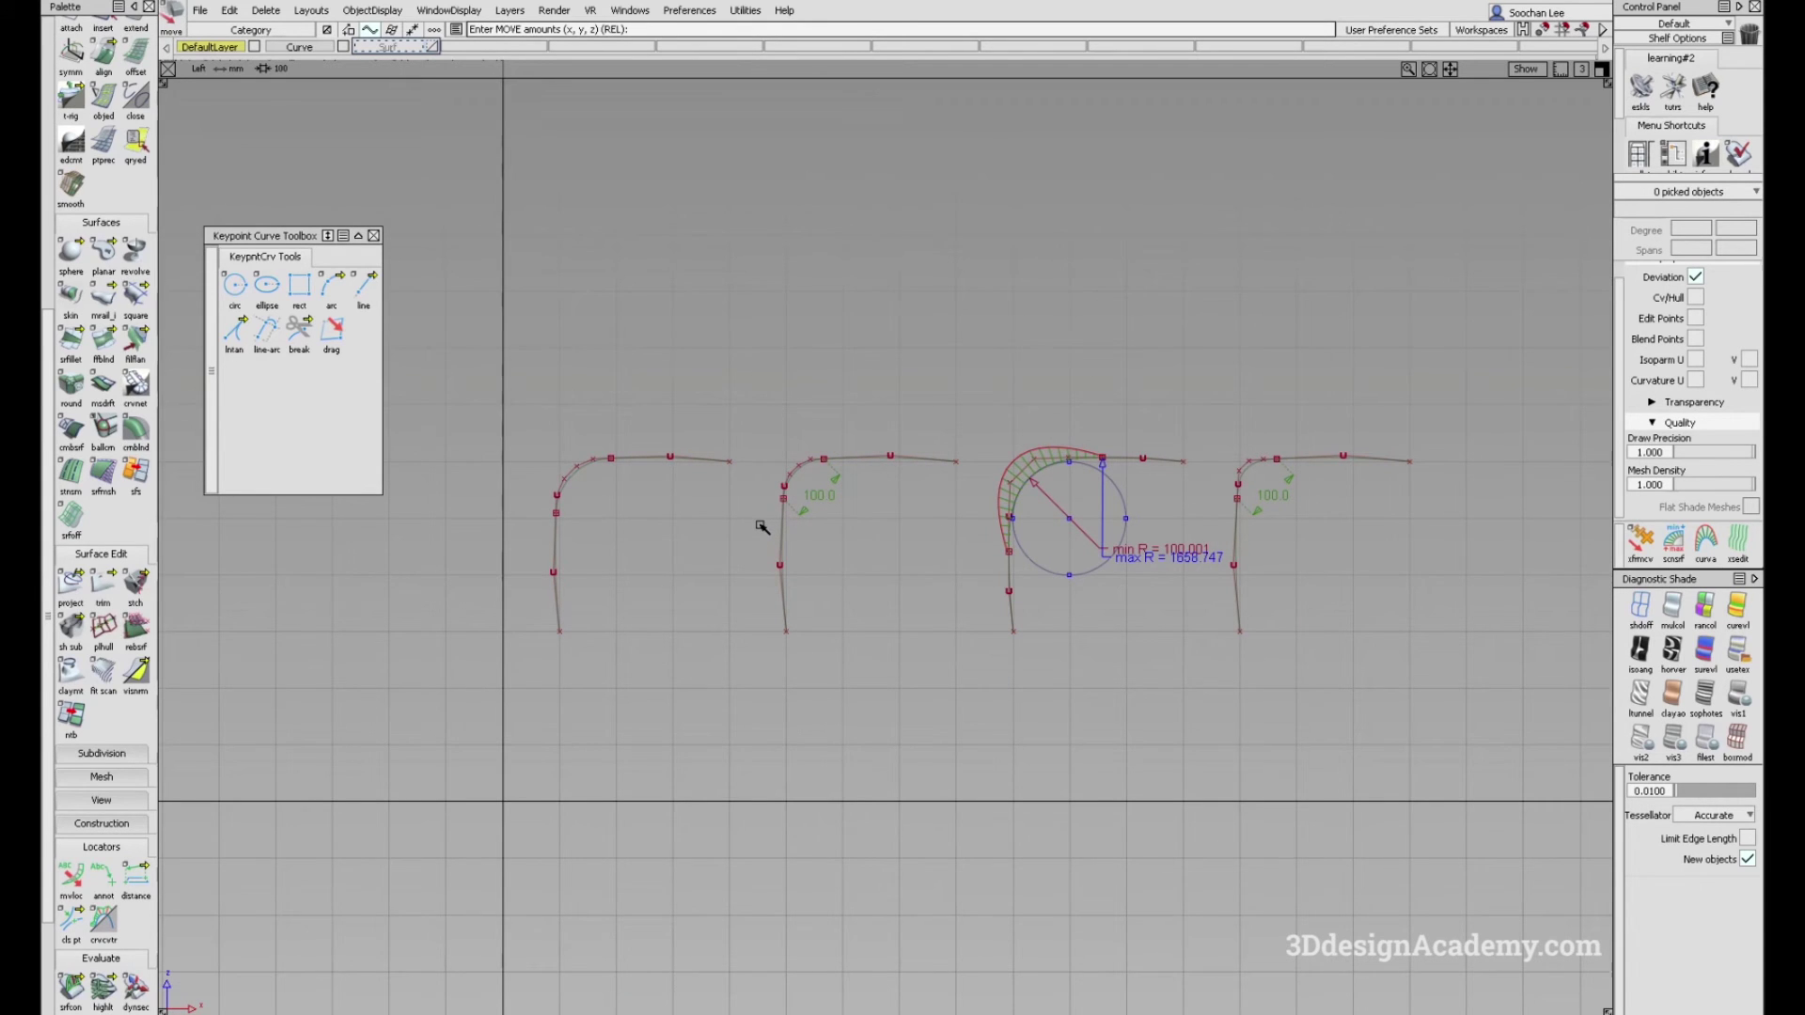
Step: Assign all the corner curves and references to the Curve layer, hide that layer, and show the Surf layer in perspective
{"action": "key", "text": "F8"}
{"action": "left_click_drag", "start_coordinate": [856, 556], "coordinate": [908, 581], "text": "alt+shift"}
{"action": "left_click_drag", "start_coordinate": [674, 527], "coordinate": [674, 357], "text": "ctrl+shift"}
{"action": "left_click_drag", "start_coordinate": [827, 375], "coordinate": [723, 310], "text": "ctrl+shift"}
{"action": "mouse_move", "coordinate": [633, 250]}
{"action": "left_mouse_down"}
{"action": "mouse_move", "coordinate": [1351, 779]}
{"action": "mouse_move", "coordinate": [1372, 827]}
{"action": "left_mouse_up"}
{"action": "left_click", "coordinate": [321, 48]}
{"action": "left_click", "coordinate": [344, 46]}
{"action": "mouse_move", "coordinate": [1019, 638]}
{"action": "left_mouse_down", "text": "ctrl+shift"}
{"action": "mouse_move", "coordinate": [990, 492]}
{"action": "mouse_move", "coordinate": [944, 517]}
{"action": "left_mouse_up", "text": "ctrl+shift"}
{"action": "left_click_drag", "start_coordinate": [857, 437], "coordinate": [792, 286], "text": "ctrl+shift"}
{"action": "left_click", "coordinate": [436, 46]}
{"action": "left_click", "coordinate": [600, 495], "text": "alt+shift"}
{"action": "left_click_drag", "start_coordinate": [809, 460], "coordinate": [777, 555], "text": "alt+shift"}
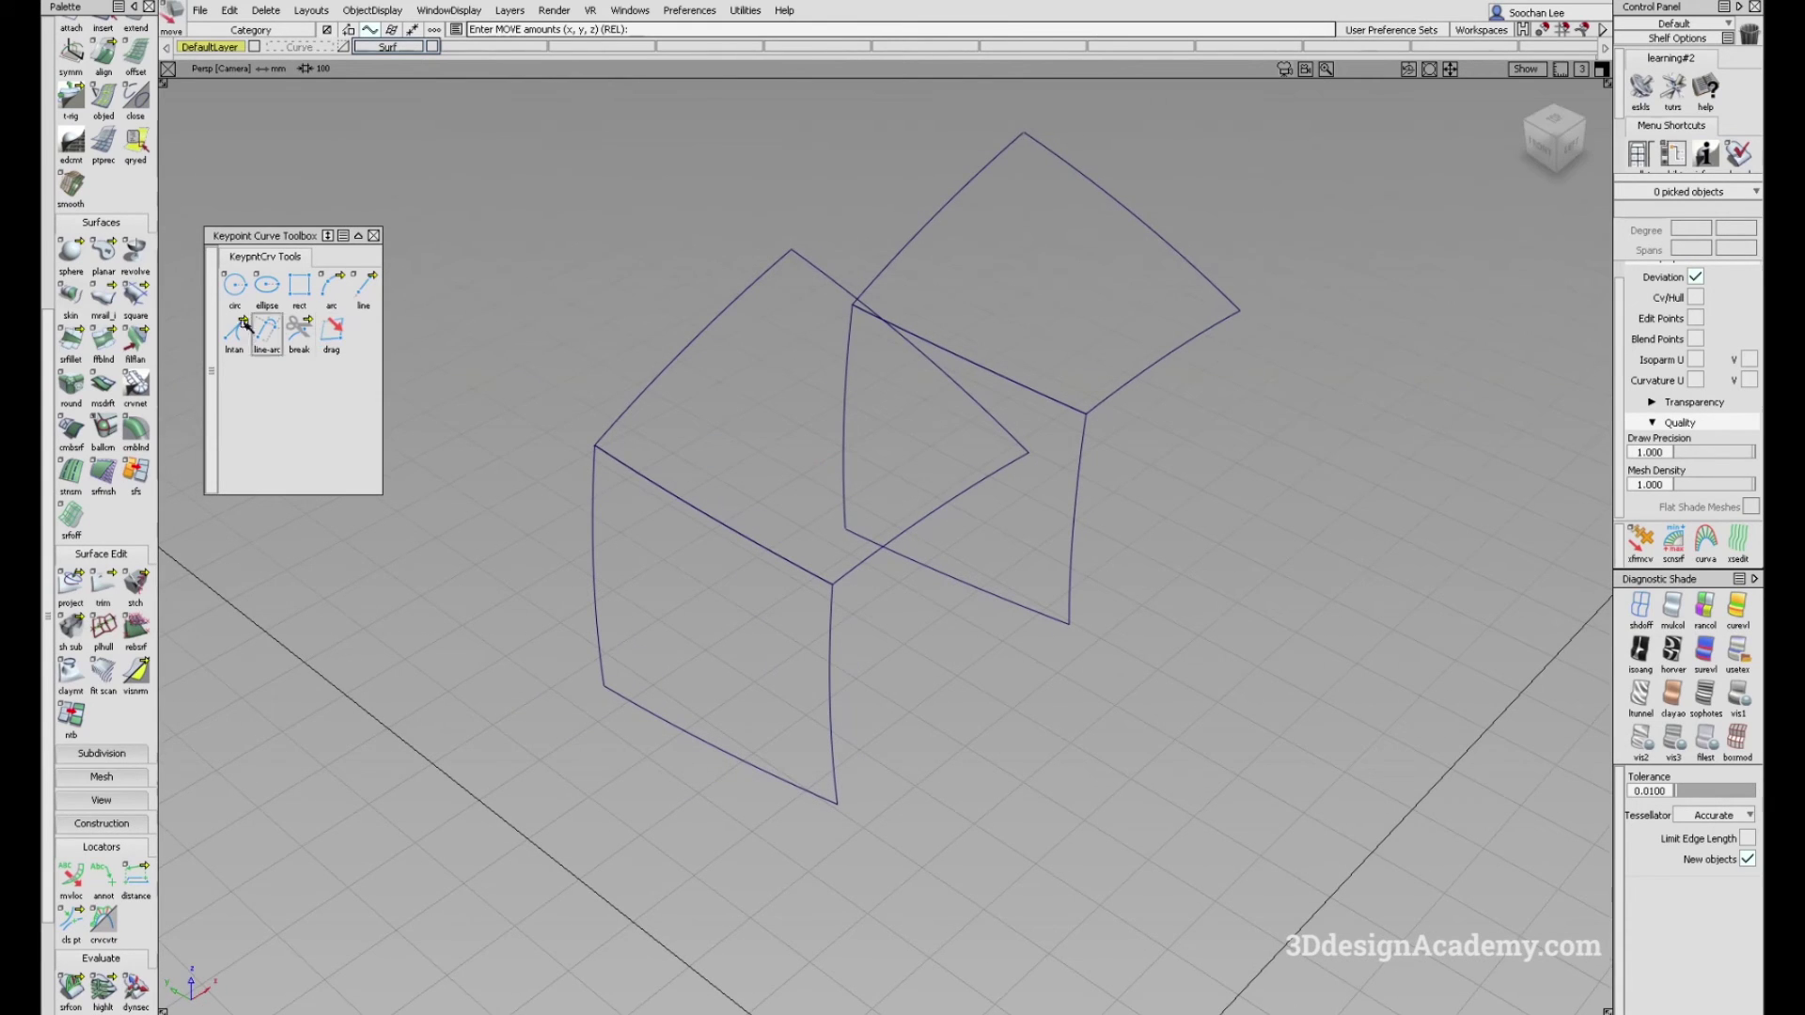
Step: Set up a surface fillet with Radius construction, G1 Circular section type, and a radius of 100 mm
{"action": "left_click", "coordinate": [70, 344]}
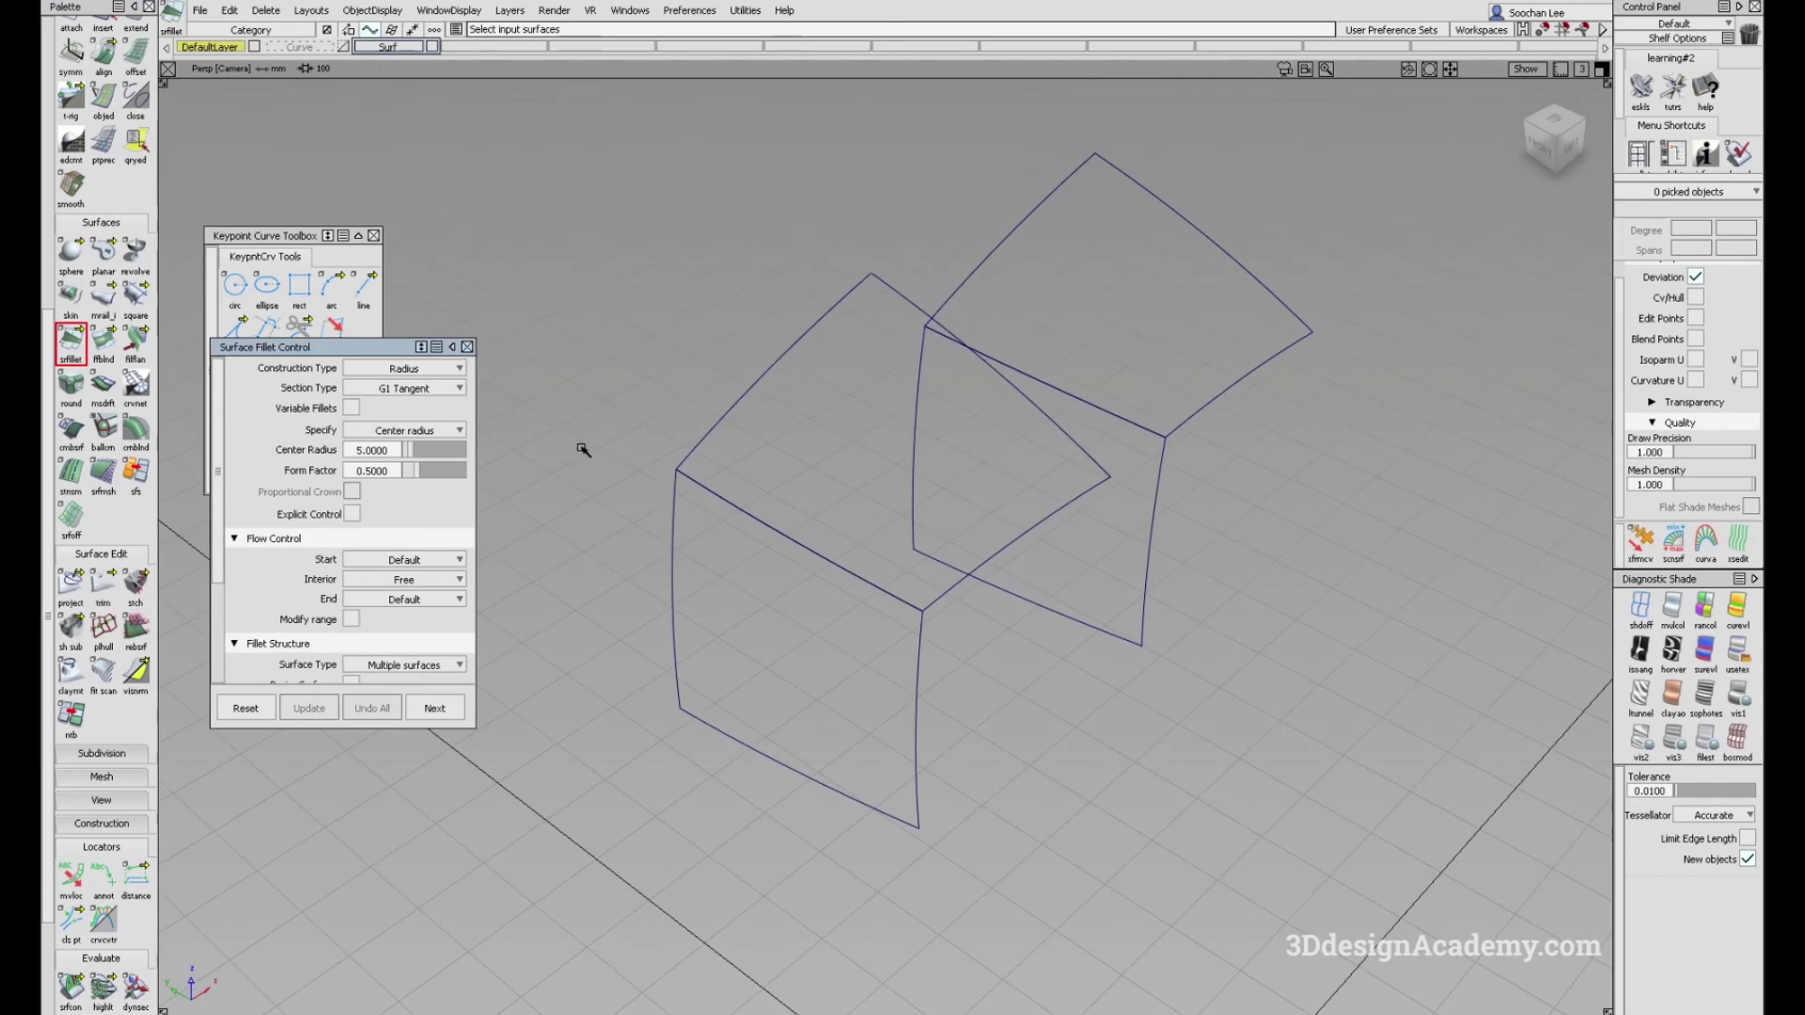
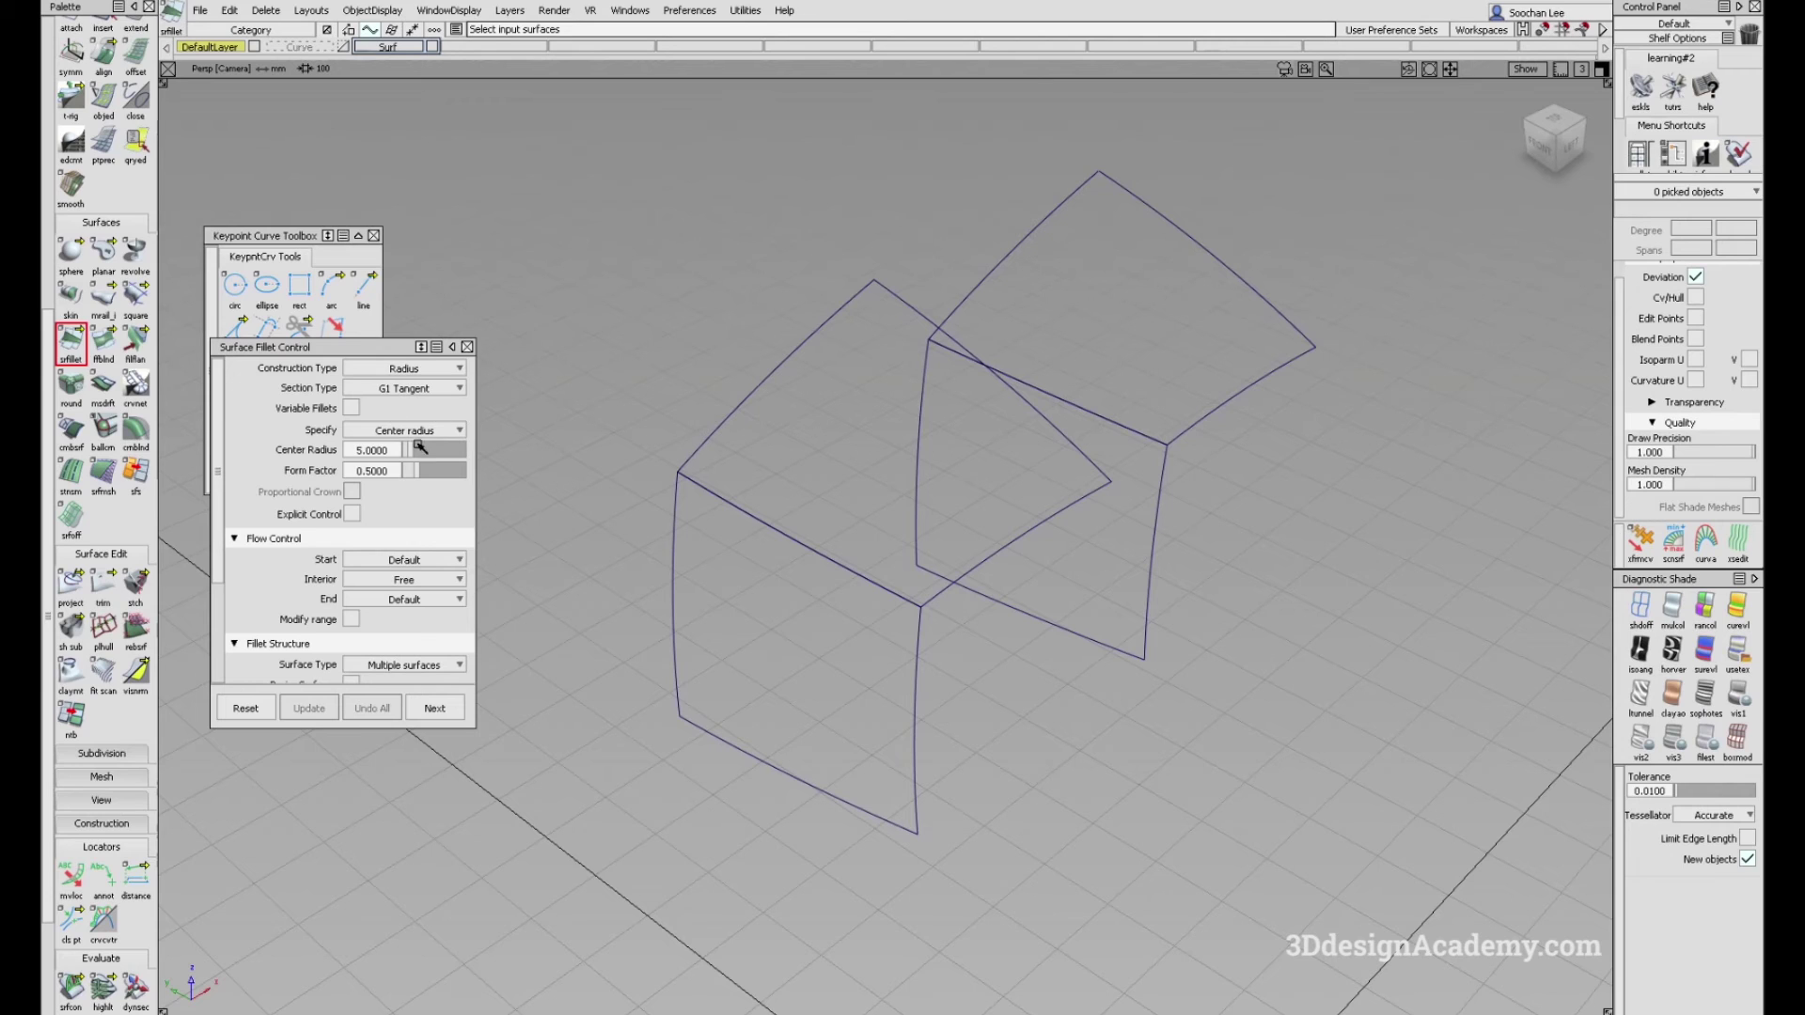
{"action": "left_click", "coordinate": [414, 389]}
{"action": "left_click", "coordinate": [414, 407]}
{"action": "left_click", "coordinate": [389, 430]}
{"action": "key", "text": "BackSpace"}
{"action": "key", "text": "BackSpace"}
{"action": "key", "text": "BackSpace"}
{"action": "key", "text": "BackSpace"}
{"action": "key", "text": "BackSpace"}
{"action": "key", "text": "BackSpace"}
{"action": "key", "text": "BackSpace"}
{"action": "type", "text": "100"}
{"action": "key", "text": "Return"}
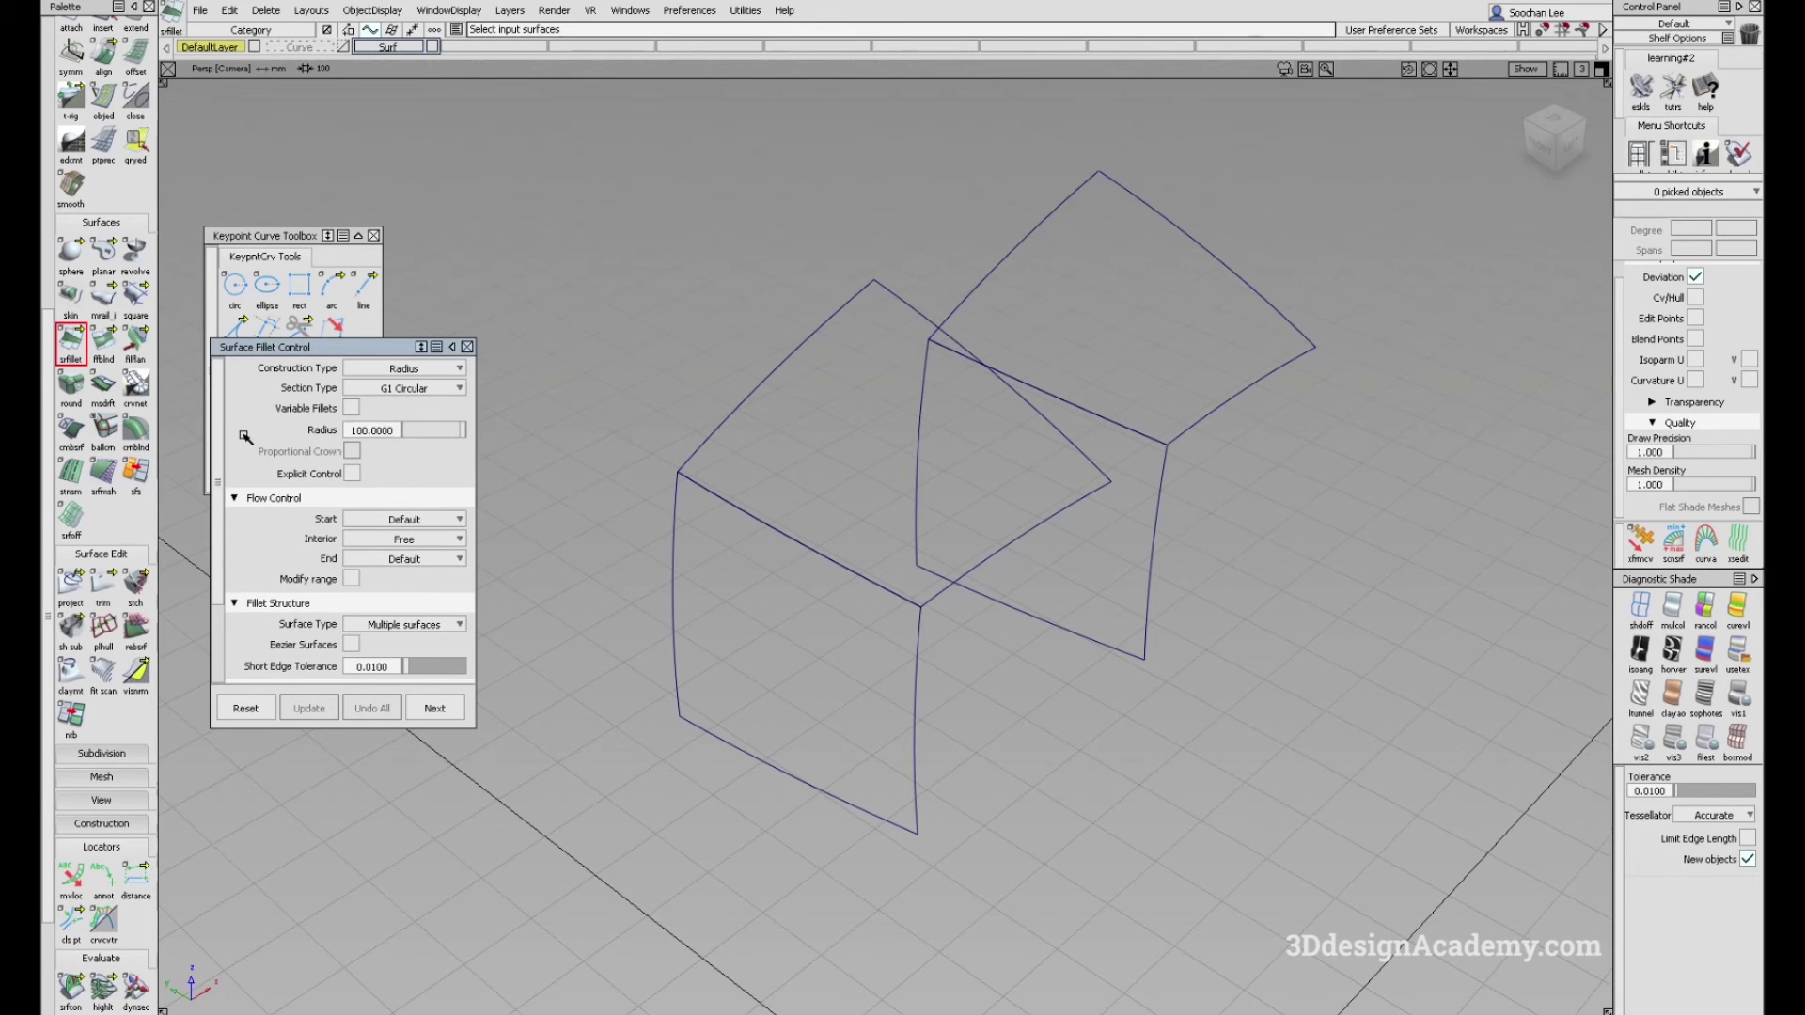
Step: Fillet the nearer pair of surfaces by selecting the upper surface and then the side surface, and accept the result
{"action": "left_click_drag", "start_coordinate": [801, 616], "coordinate": [789, 616], "text": "alt+shift"}
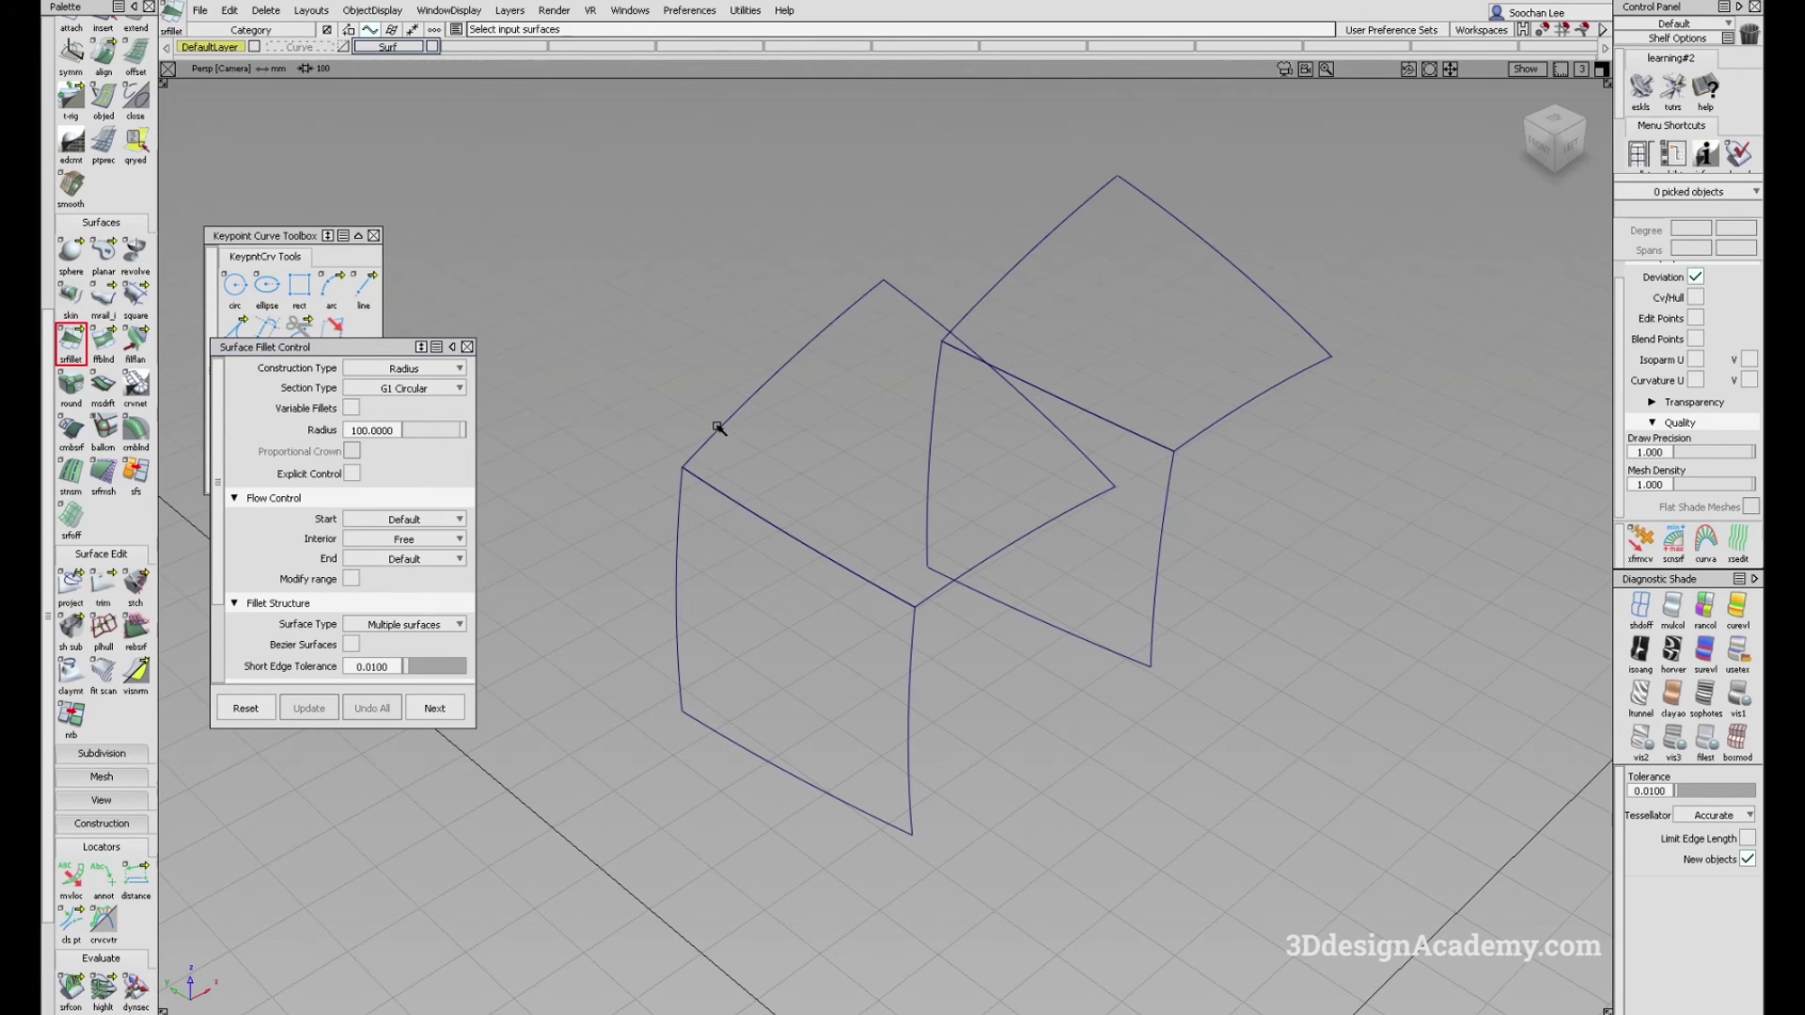
{"action": "left_click_drag", "start_coordinate": [714, 528], "coordinate": [746, 452], "text": "alt+shift"}
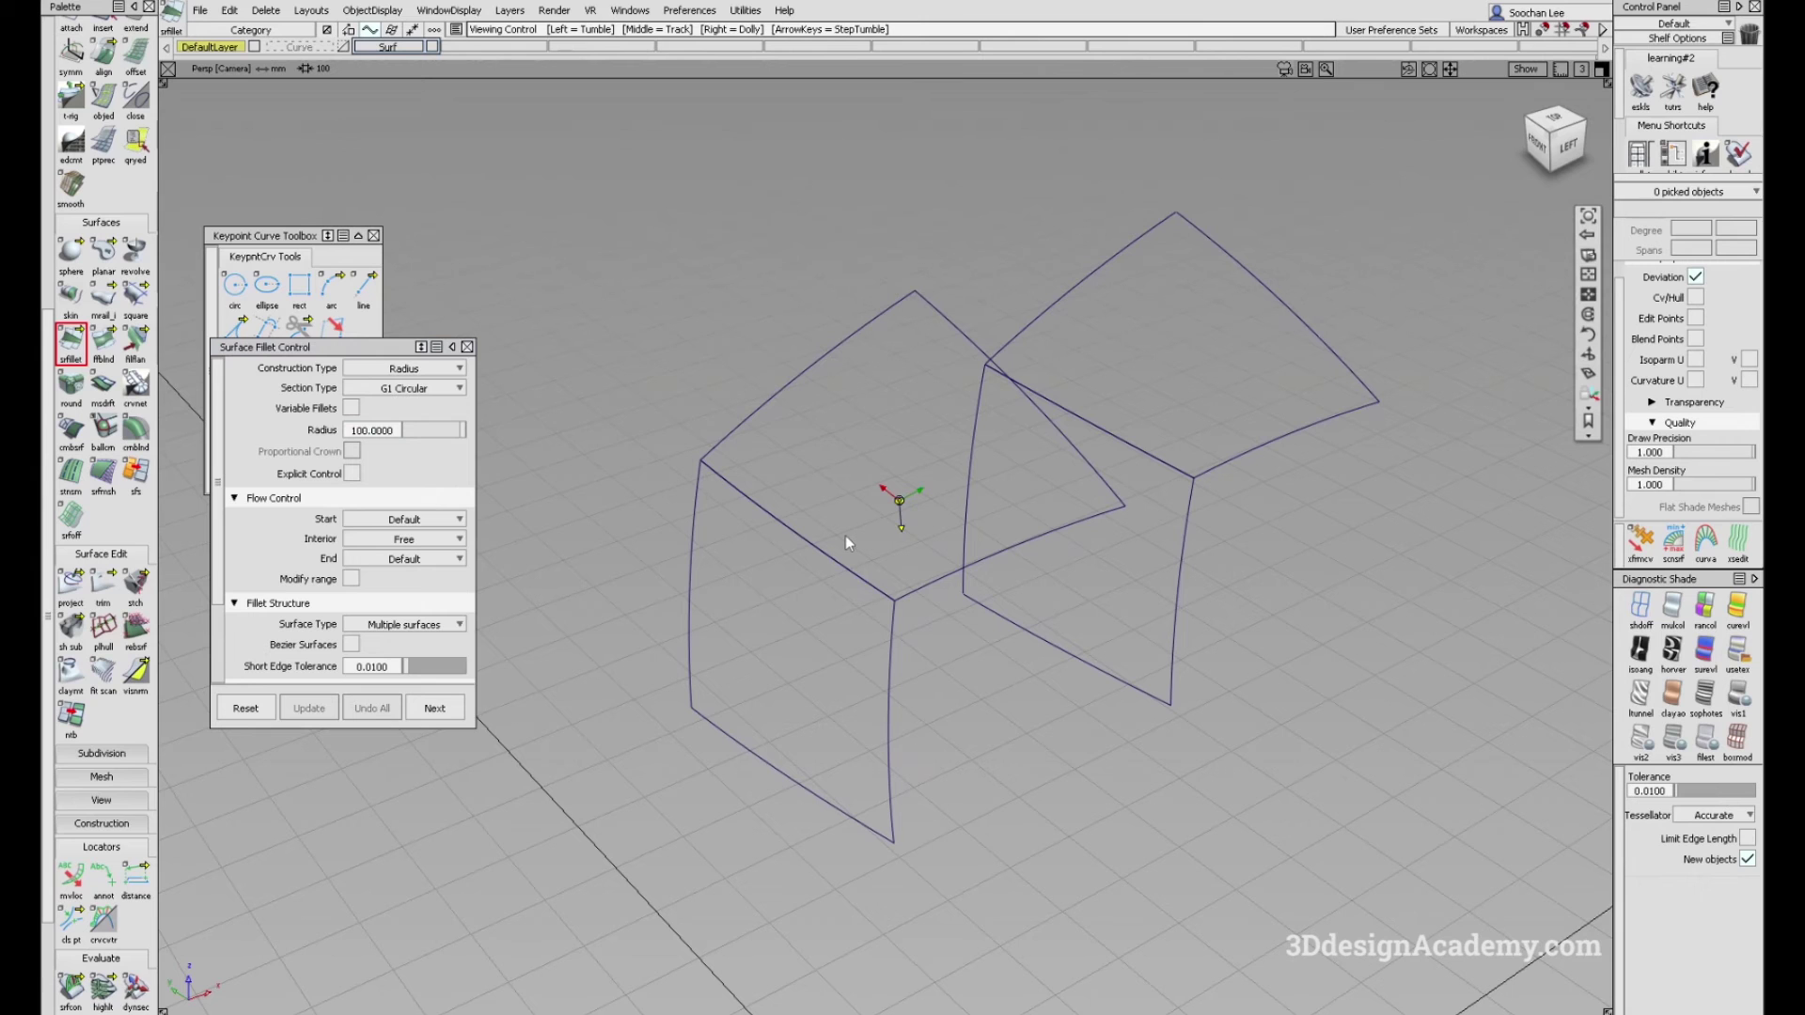
{"action": "left_click_drag", "start_coordinate": [850, 543], "coordinate": [809, 520], "text": "alt+shift"}
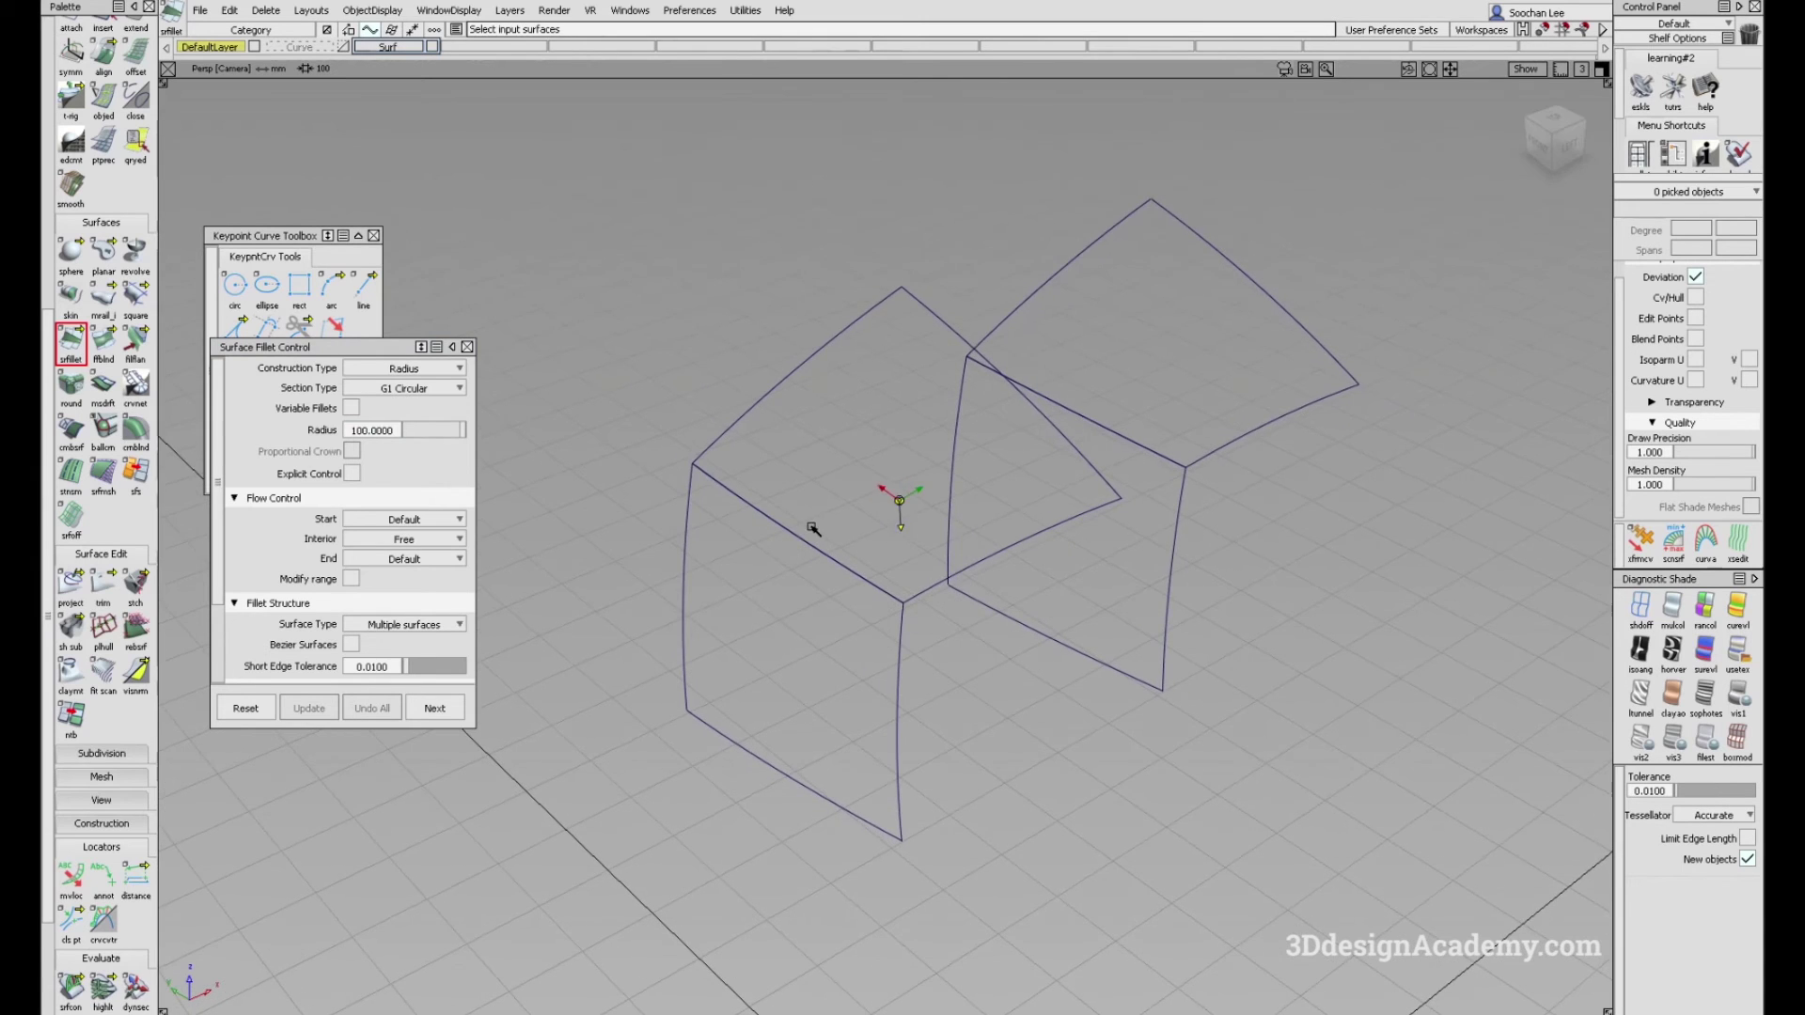
{"action": "left_click", "coordinate": [791, 491]}
{"action": "left_click", "coordinate": [840, 636]}
{"action": "key", "text": "space"}
{"action": "left_click_drag", "start_coordinate": [835, 637], "coordinate": [898, 623], "text": "alt+shift"}
{"action": "left_click", "coordinate": [1043, 549]}
{"action": "left_click", "coordinate": [1038, 546]}
{"action": "left_click", "coordinate": [753, 428]}
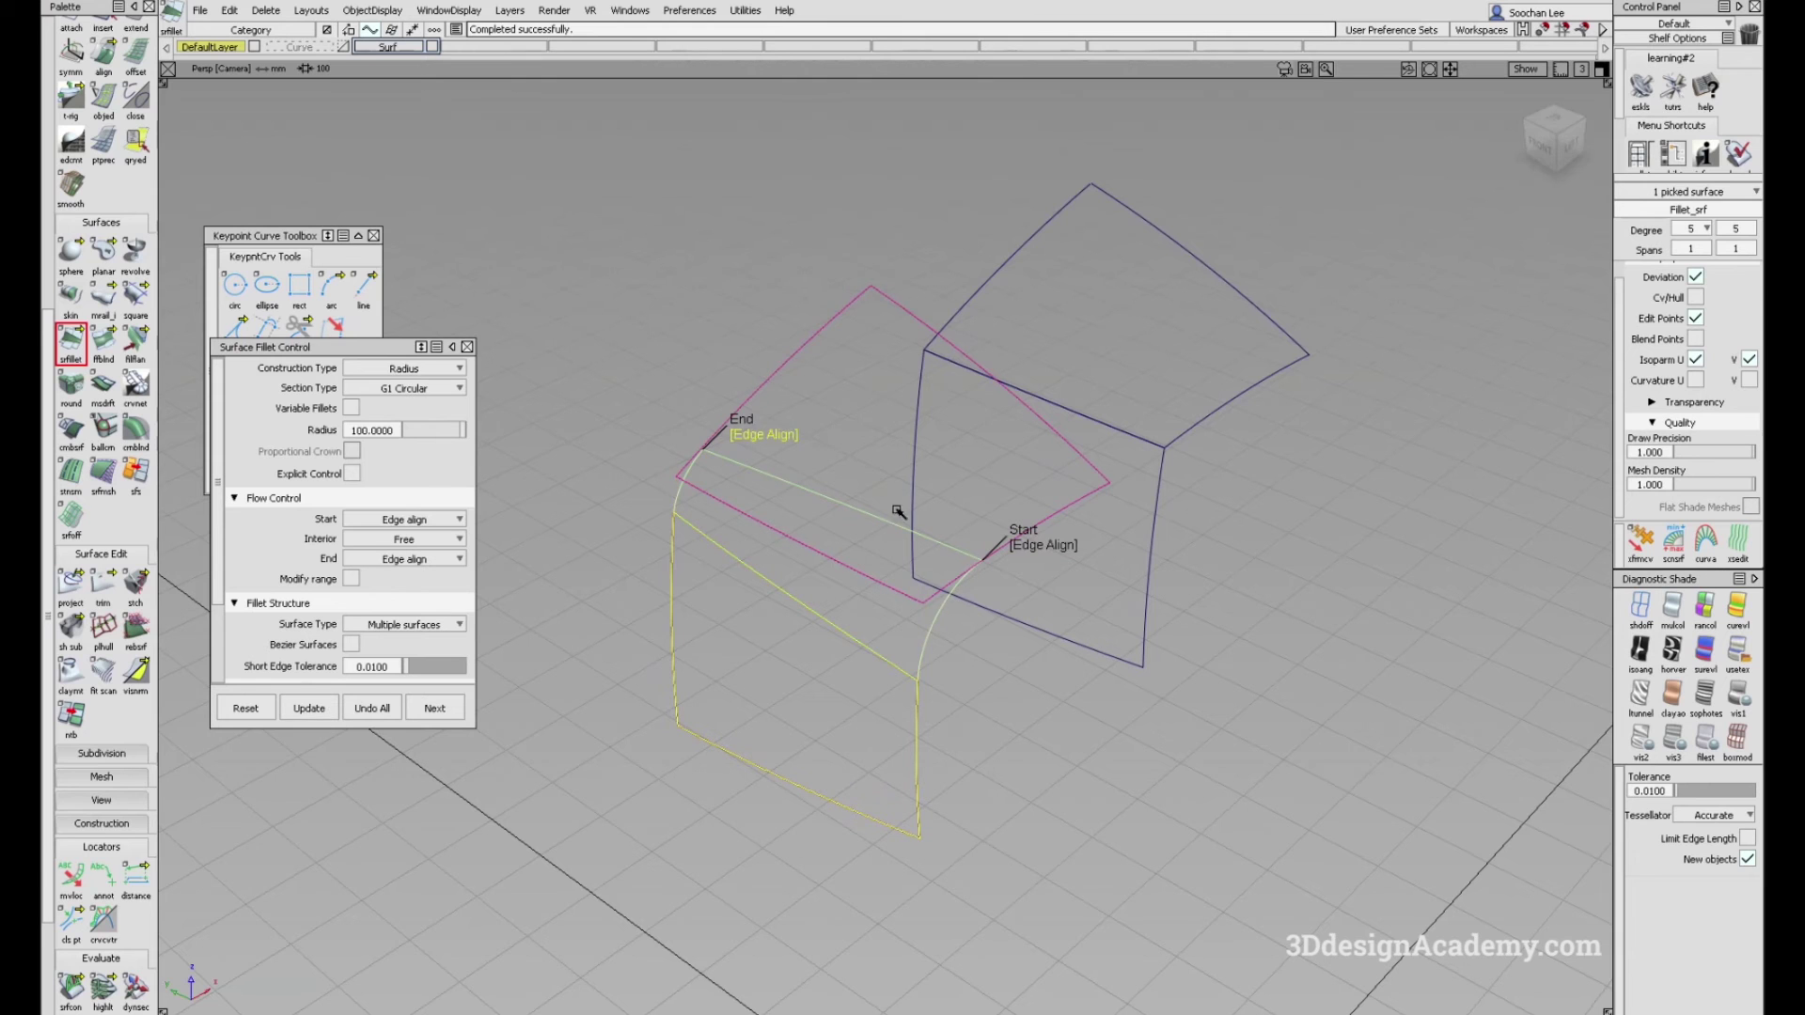
{"action": "left_click_drag", "start_coordinate": [894, 511], "coordinate": [839, 590], "text": "alt+shift"}
{"action": "key", "text": "space"}
{"action": "left_click_drag", "start_coordinate": [1039, 729], "coordinate": [971, 543], "text": "alt+shift"}
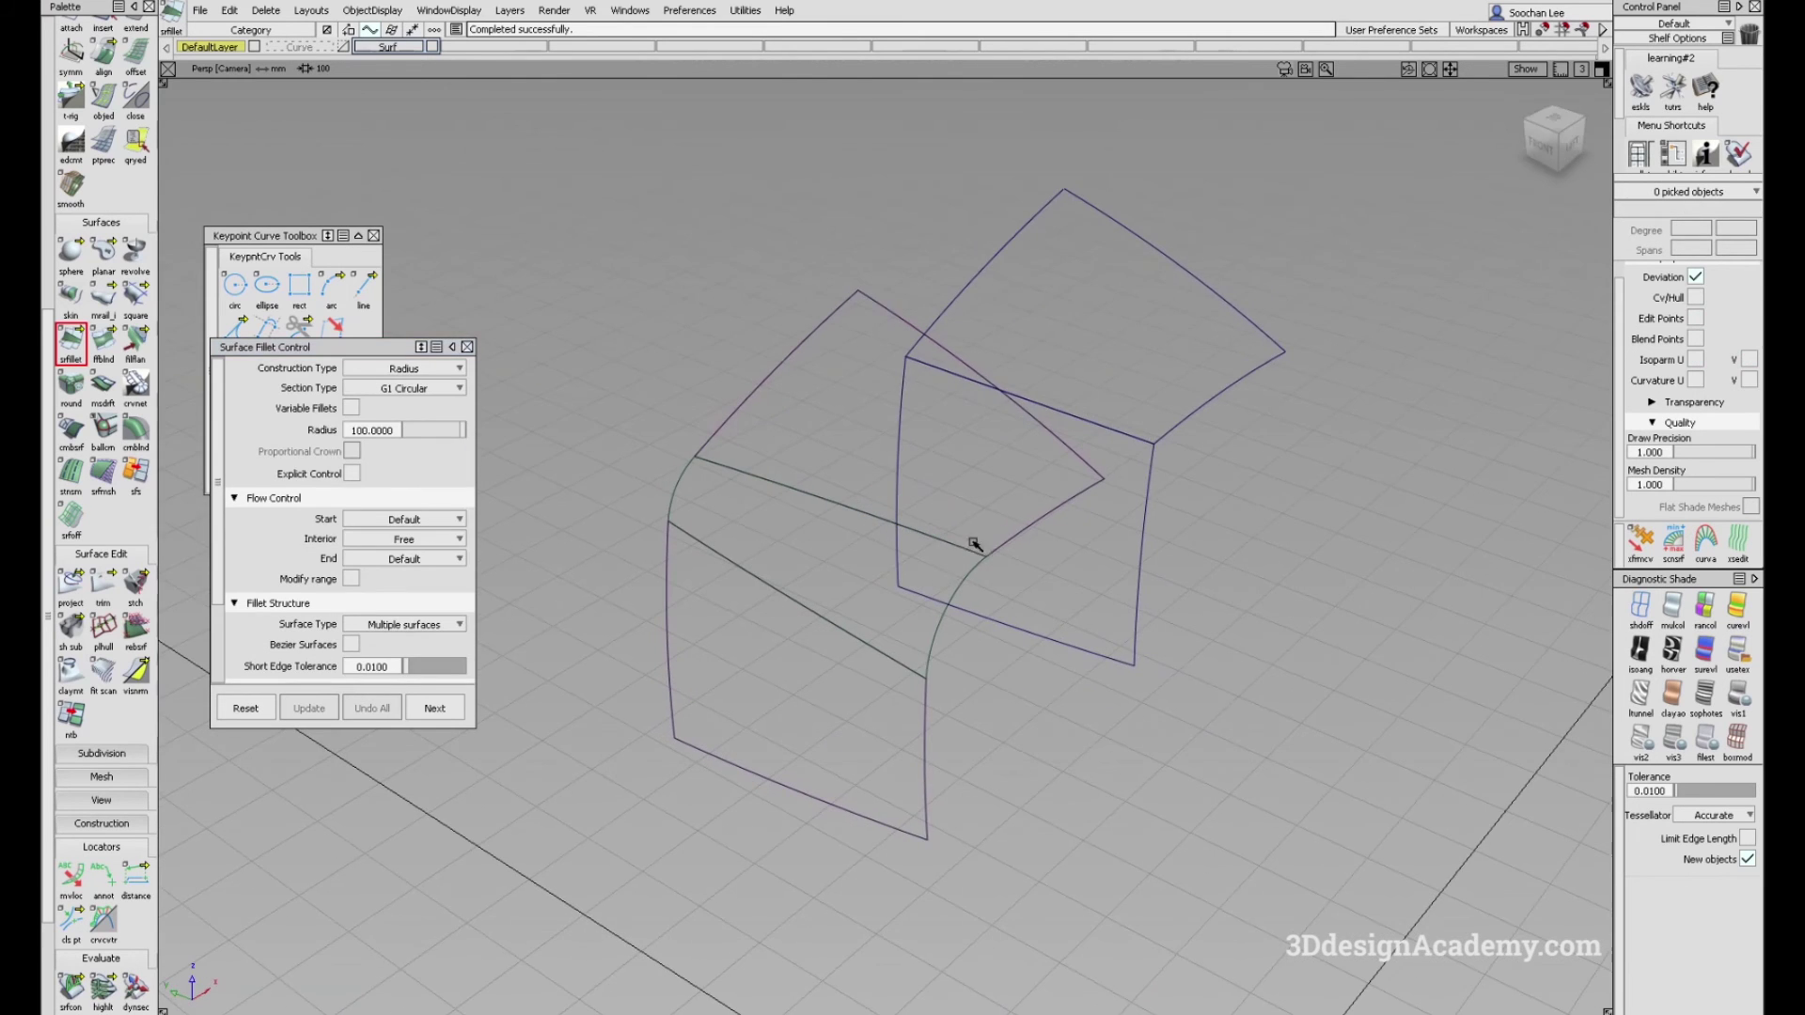
Step: Inspect the surface fillet in the left view and apply multi-color diagnostic shading to the surfaces
{"action": "left_click_drag", "start_coordinate": [778, 515], "coordinate": [926, 534], "text": "alt+shift"}
{"action": "left_click_drag", "start_coordinate": [827, 609], "coordinate": [658, 630], "text": "alt+shift"}
{"action": "left_click_drag", "start_coordinate": [817, 708], "coordinate": [765, 532], "text": "ctrl+shift"}
{"action": "key", "text": "F6"}
{"action": "right_click_drag", "start_coordinate": [584, 457], "coordinate": [740, 427], "text": "alt+shift"}
{"action": "middle_click_drag", "start_coordinate": [741, 426], "coordinate": [1039, 419], "text": "alt+shift"}
{"action": "left_click_drag", "start_coordinate": [1063, 615], "coordinate": [1535, 529], "text": "ctrl+shift"}
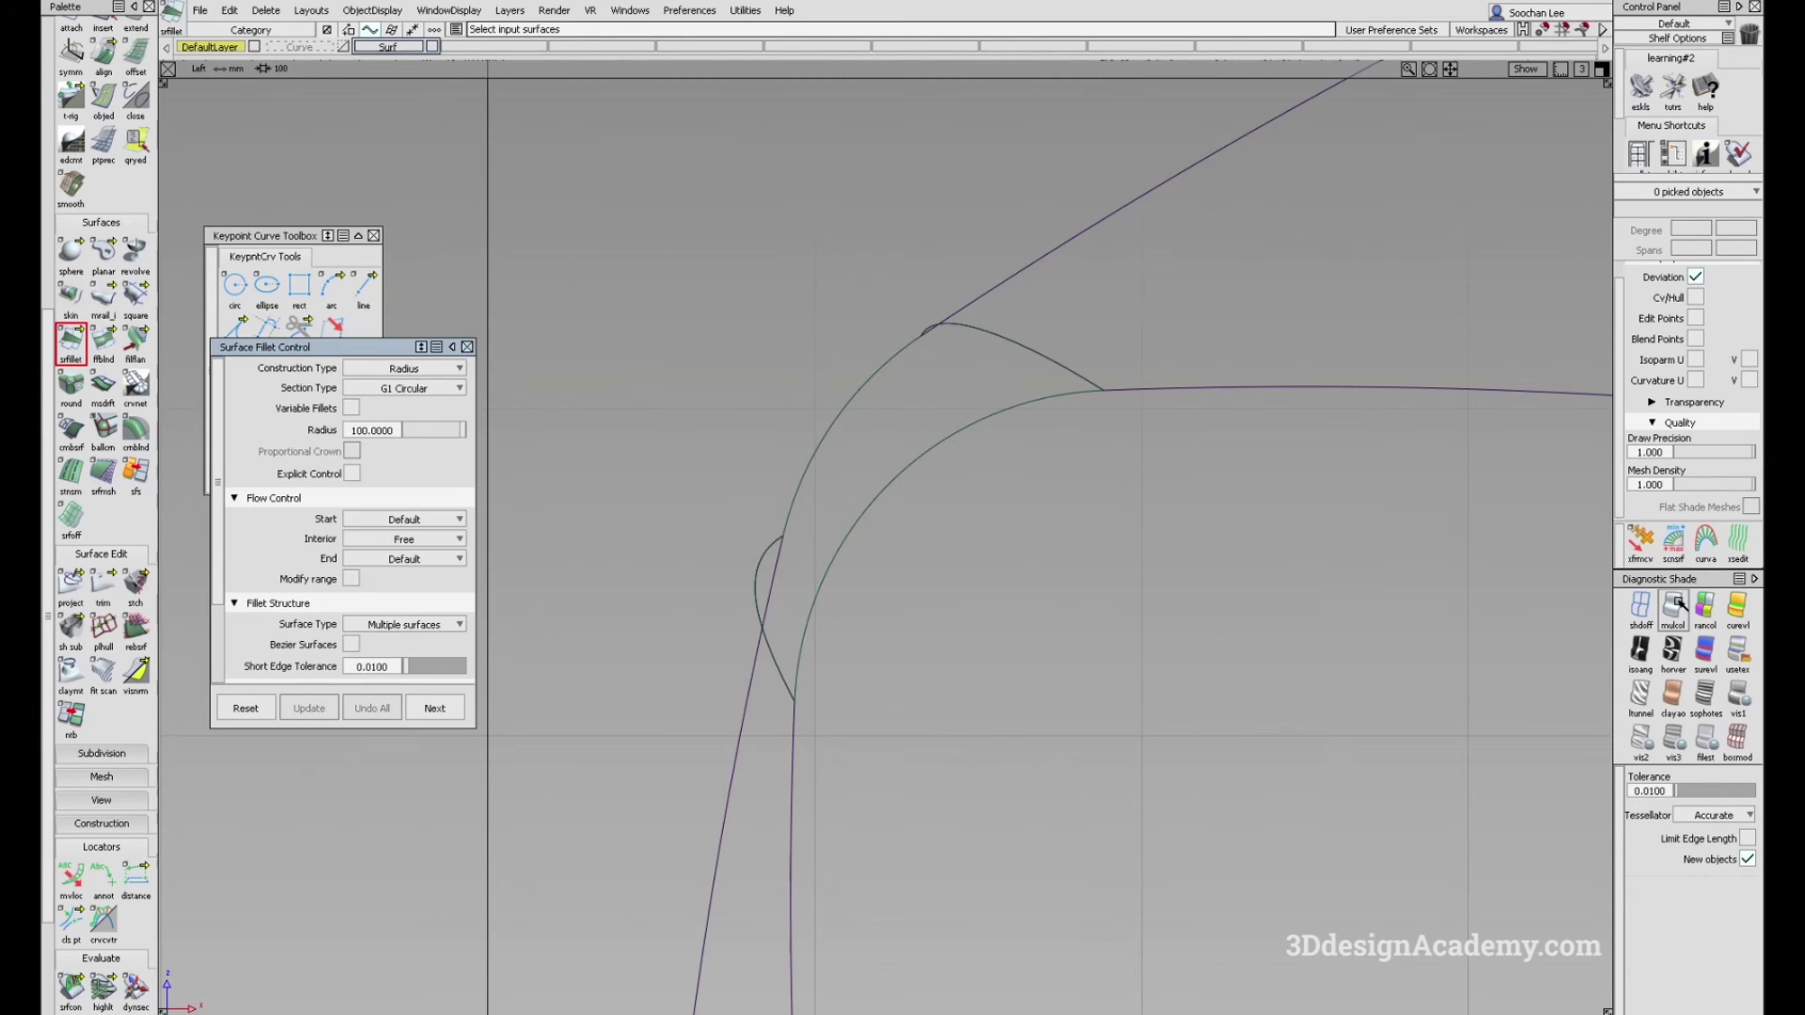
{"action": "key", "text": "F6"}
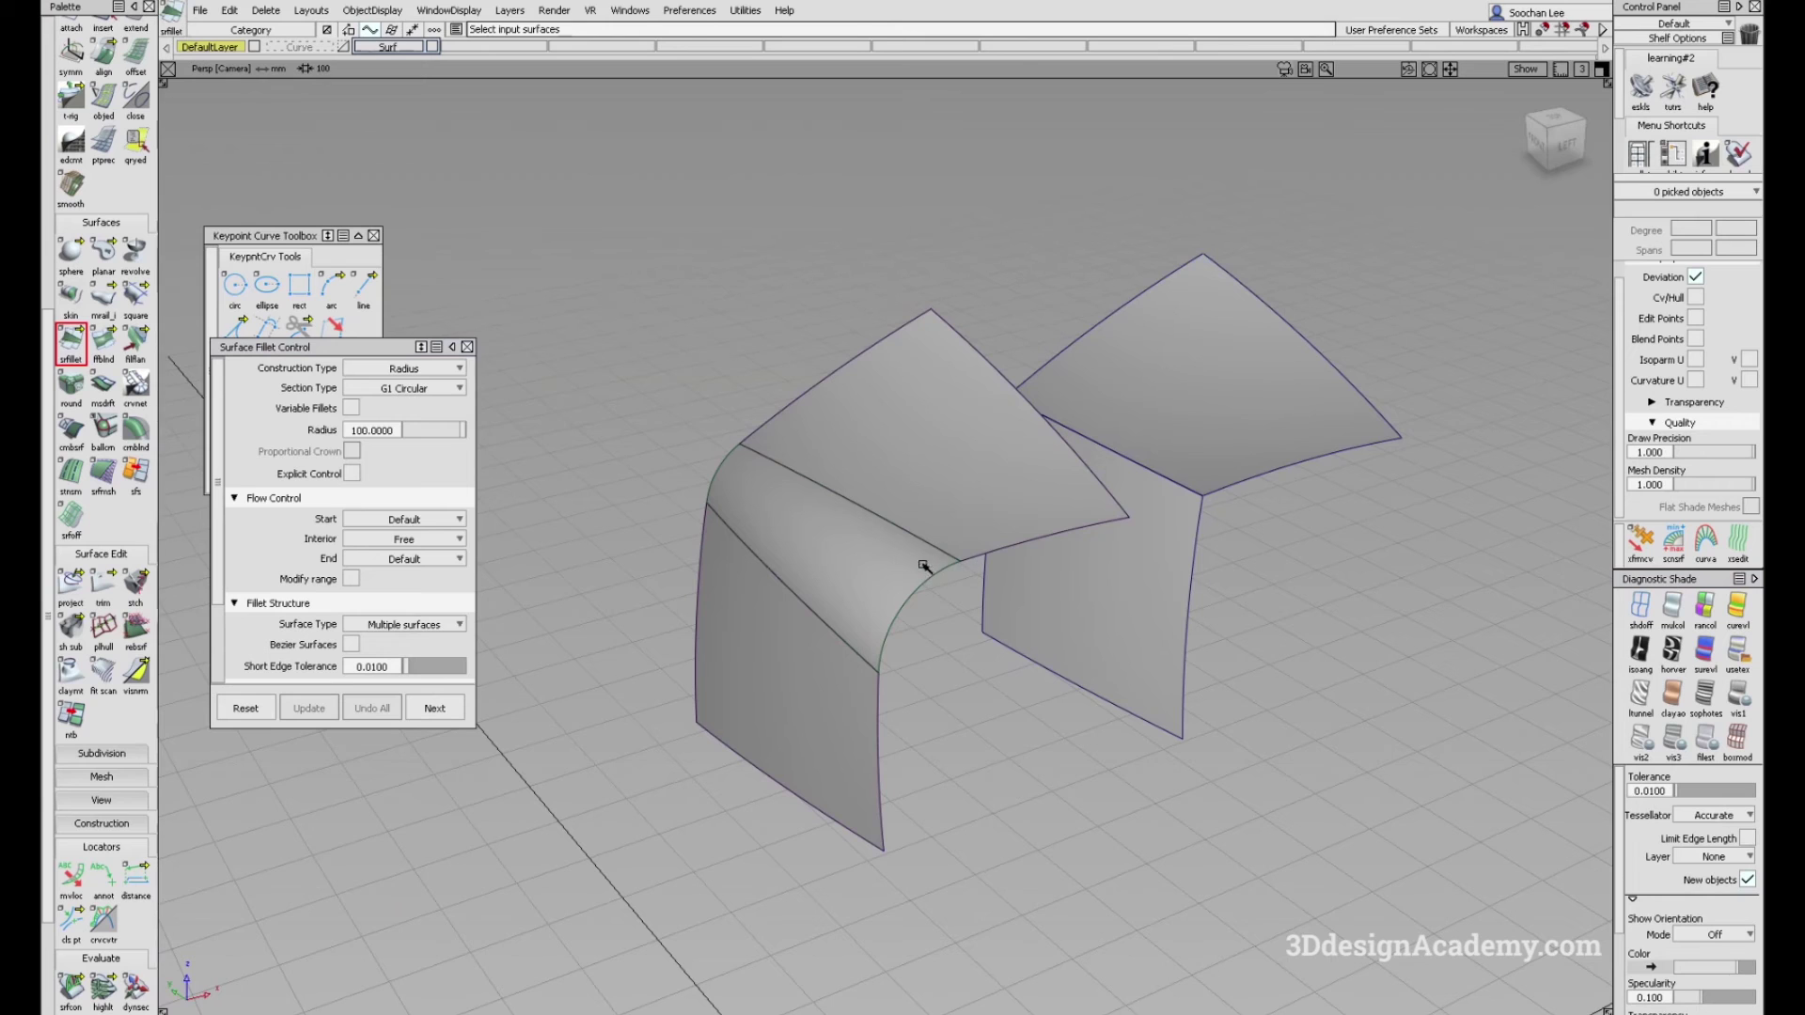
{"action": "left_click_drag", "start_coordinate": [923, 565], "coordinate": [902, 571], "text": "alt+shift"}
Step: Duplicate the end edges of the fillet and of its two adjoining surfaces on both sides as curves
{"action": "left_click", "coordinate": [70, 340]}
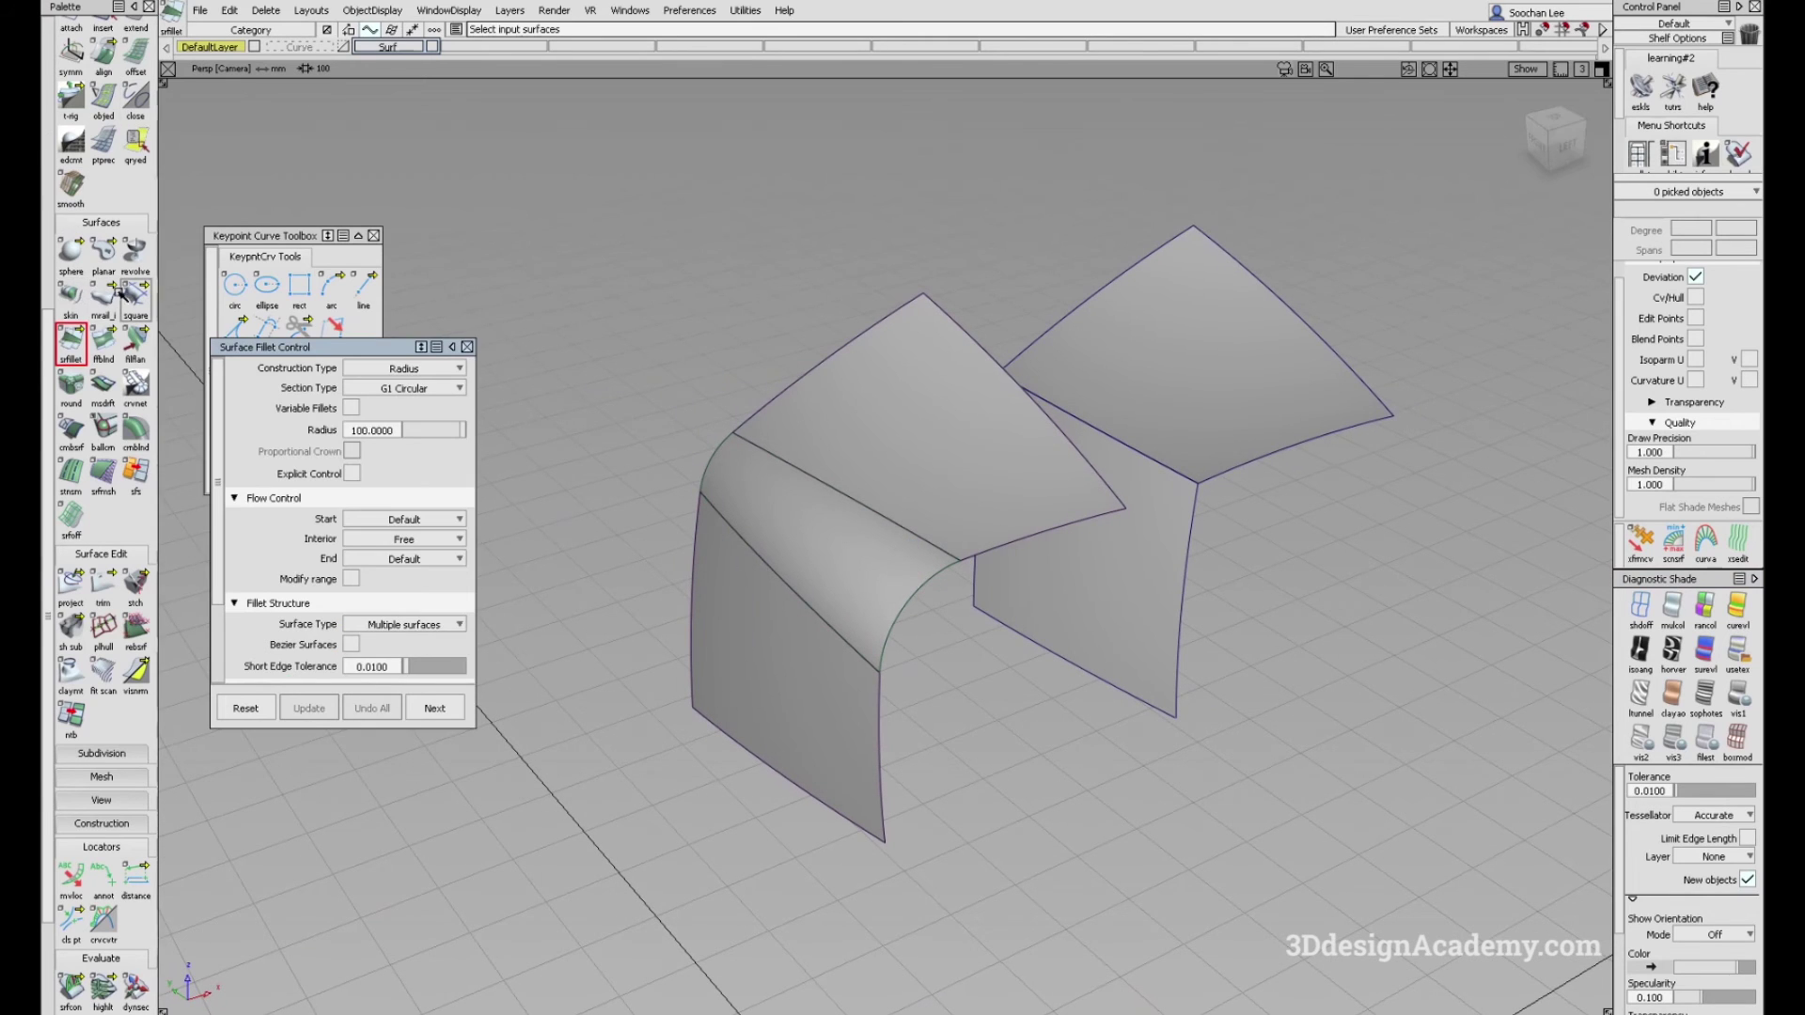
{"action": "scroll", "coordinate": [71, 141], "scroll_direction": "up", "scroll_amount": 5}
{"action": "left_click", "coordinate": [75, 68]}
{"action": "left_click", "coordinate": [695, 527]}
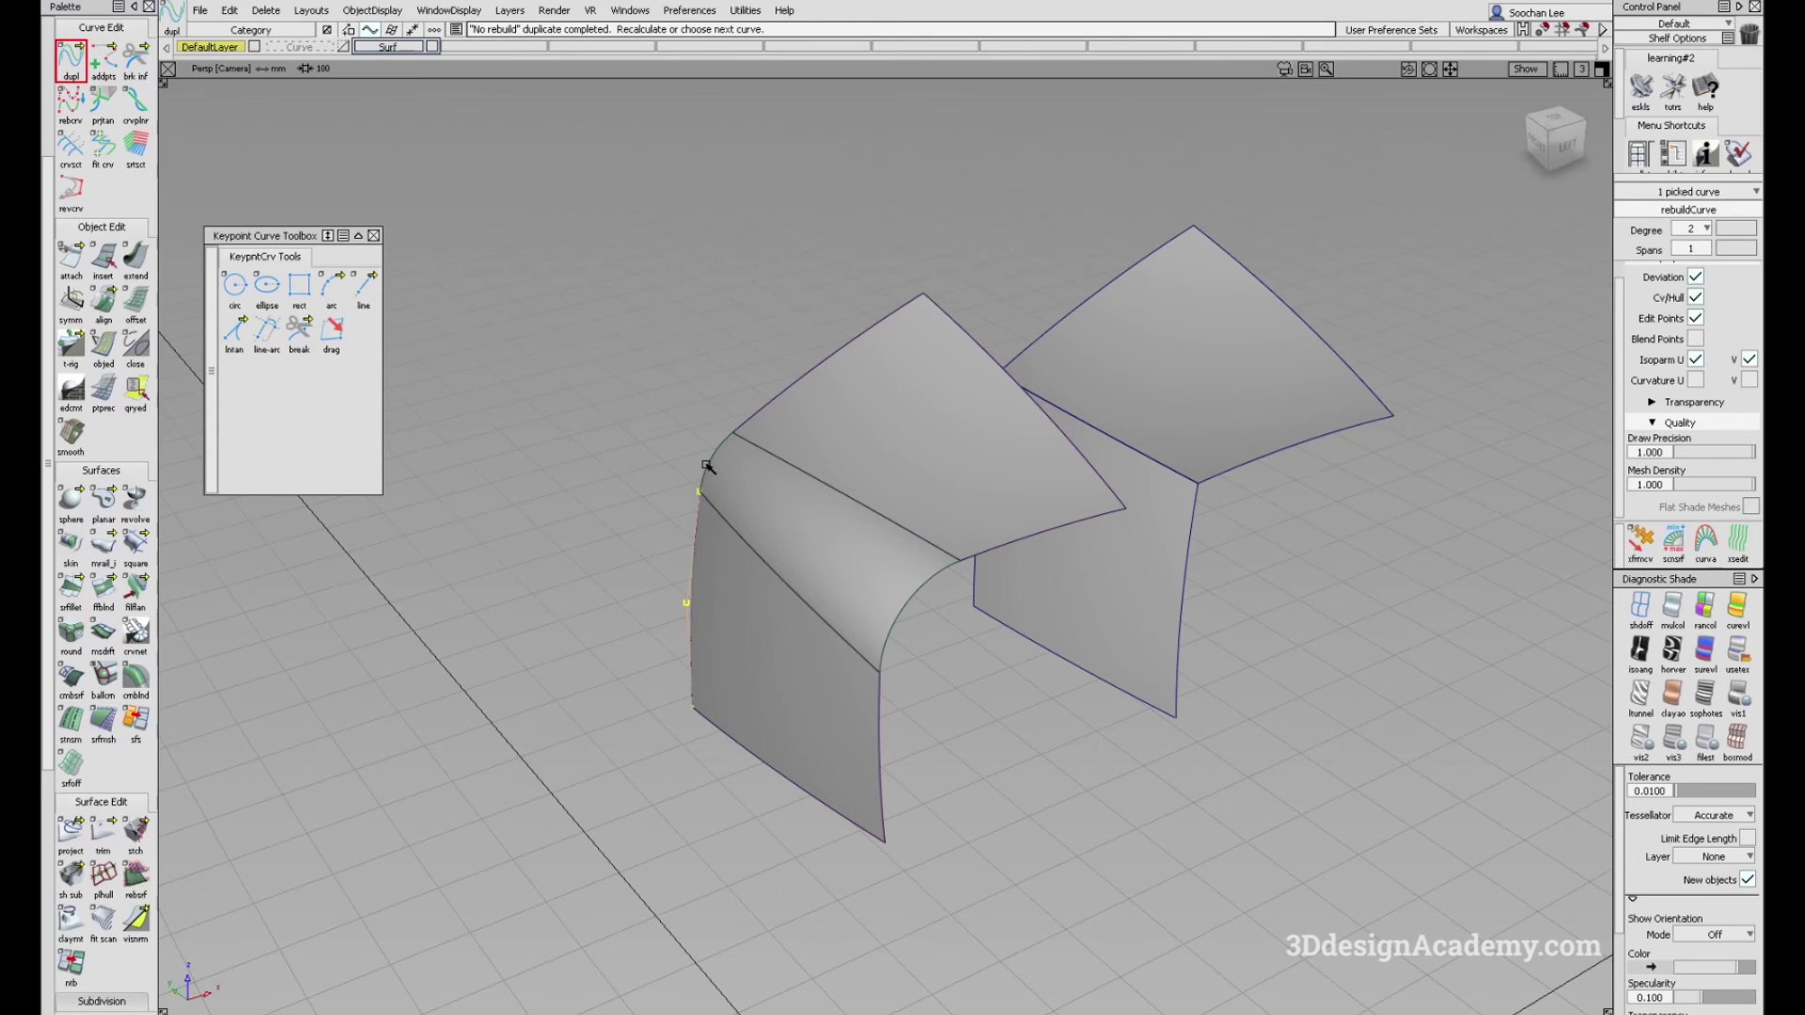
{"action": "left_click", "coordinate": [877, 752]}
{"action": "left_click", "coordinate": [896, 623]}
{"action": "left_click", "coordinate": [994, 548]}
Step: Move the six duplicated edge curves away from the surfaces in the left view and clear the selection
{"action": "key", "text": "F6"}
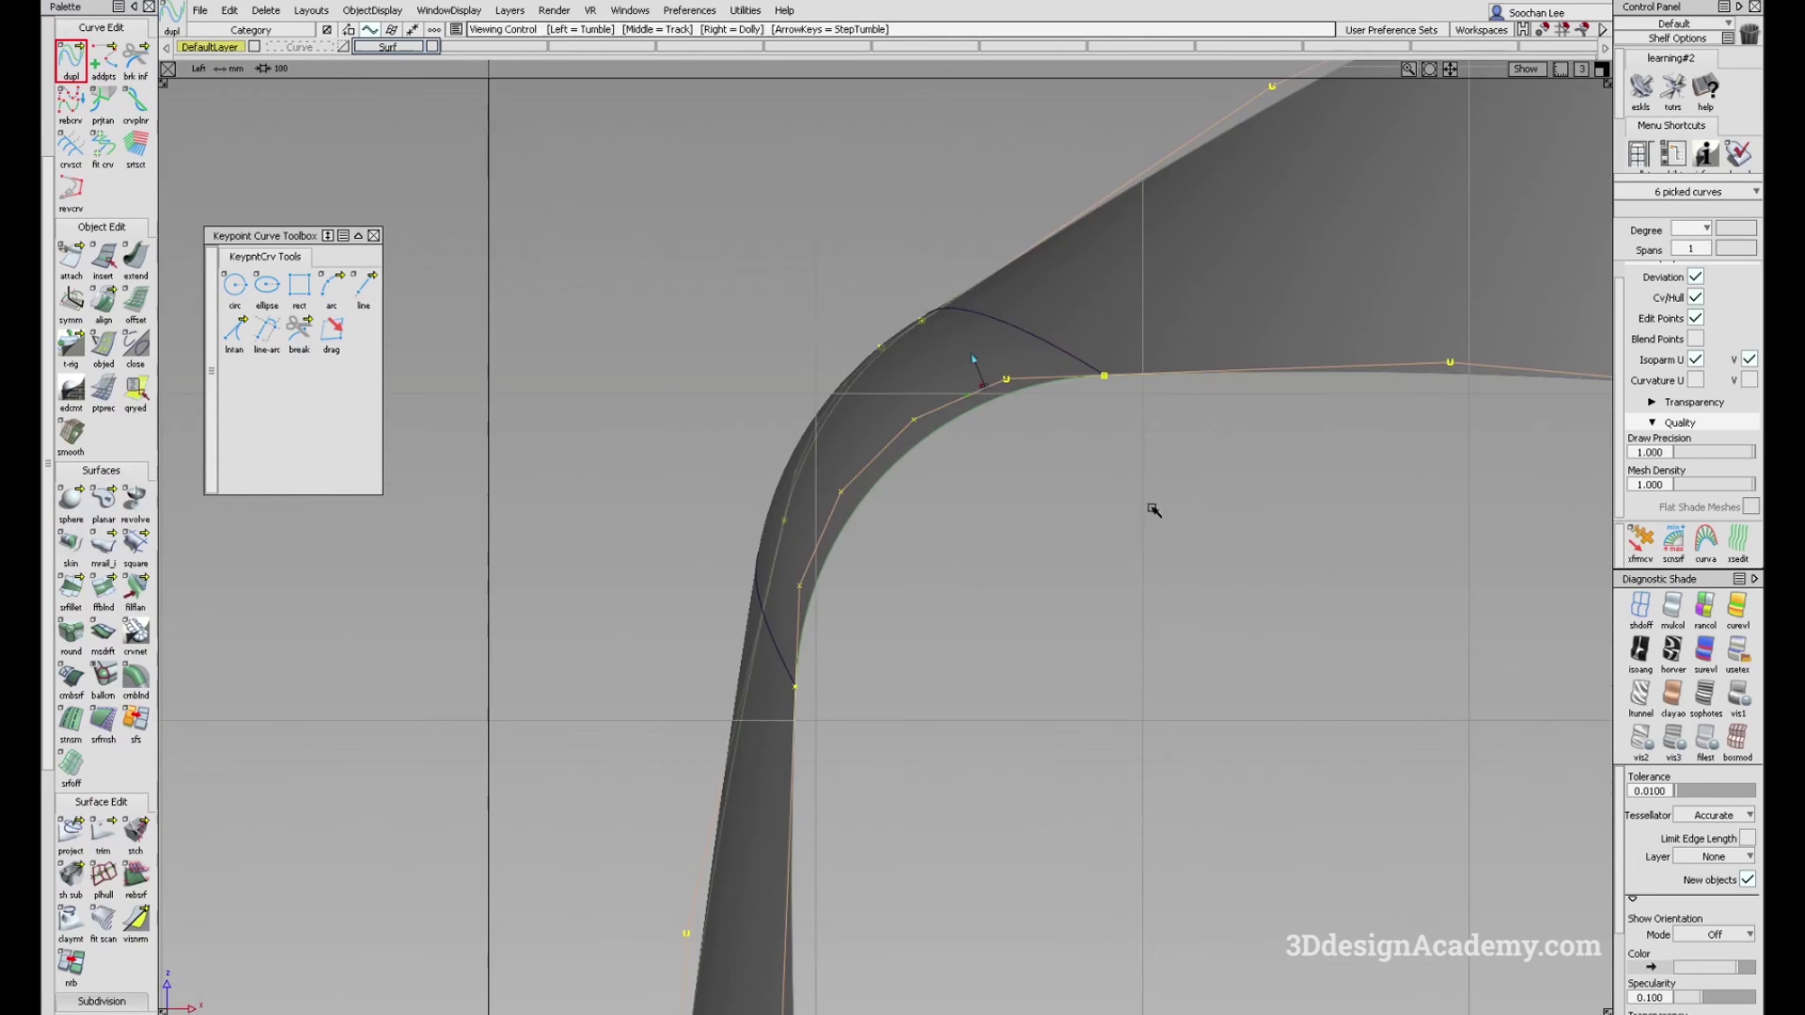
{"action": "right_click_drag", "start_coordinate": [1096, 532], "coordinate": [993, 558], "text": "alt+shift"}
{"action": "mouse_move", "coordinate": [1151, 630]}
{"action": "middle_mouse_down", "text": "ctrl+shift"}
{"action": "mouse_move", "coordinate": [1172, 552]}
{"action": "mouse_move", "coordinate": [1006, 570]}
{"action": "middle_mouse_up", "text": "ctrl+shift"}
{"action": "left_click_drag", "start_coordinate": [841, 682], "coordinate": [833, 475], "text": "ctrl+shift"}
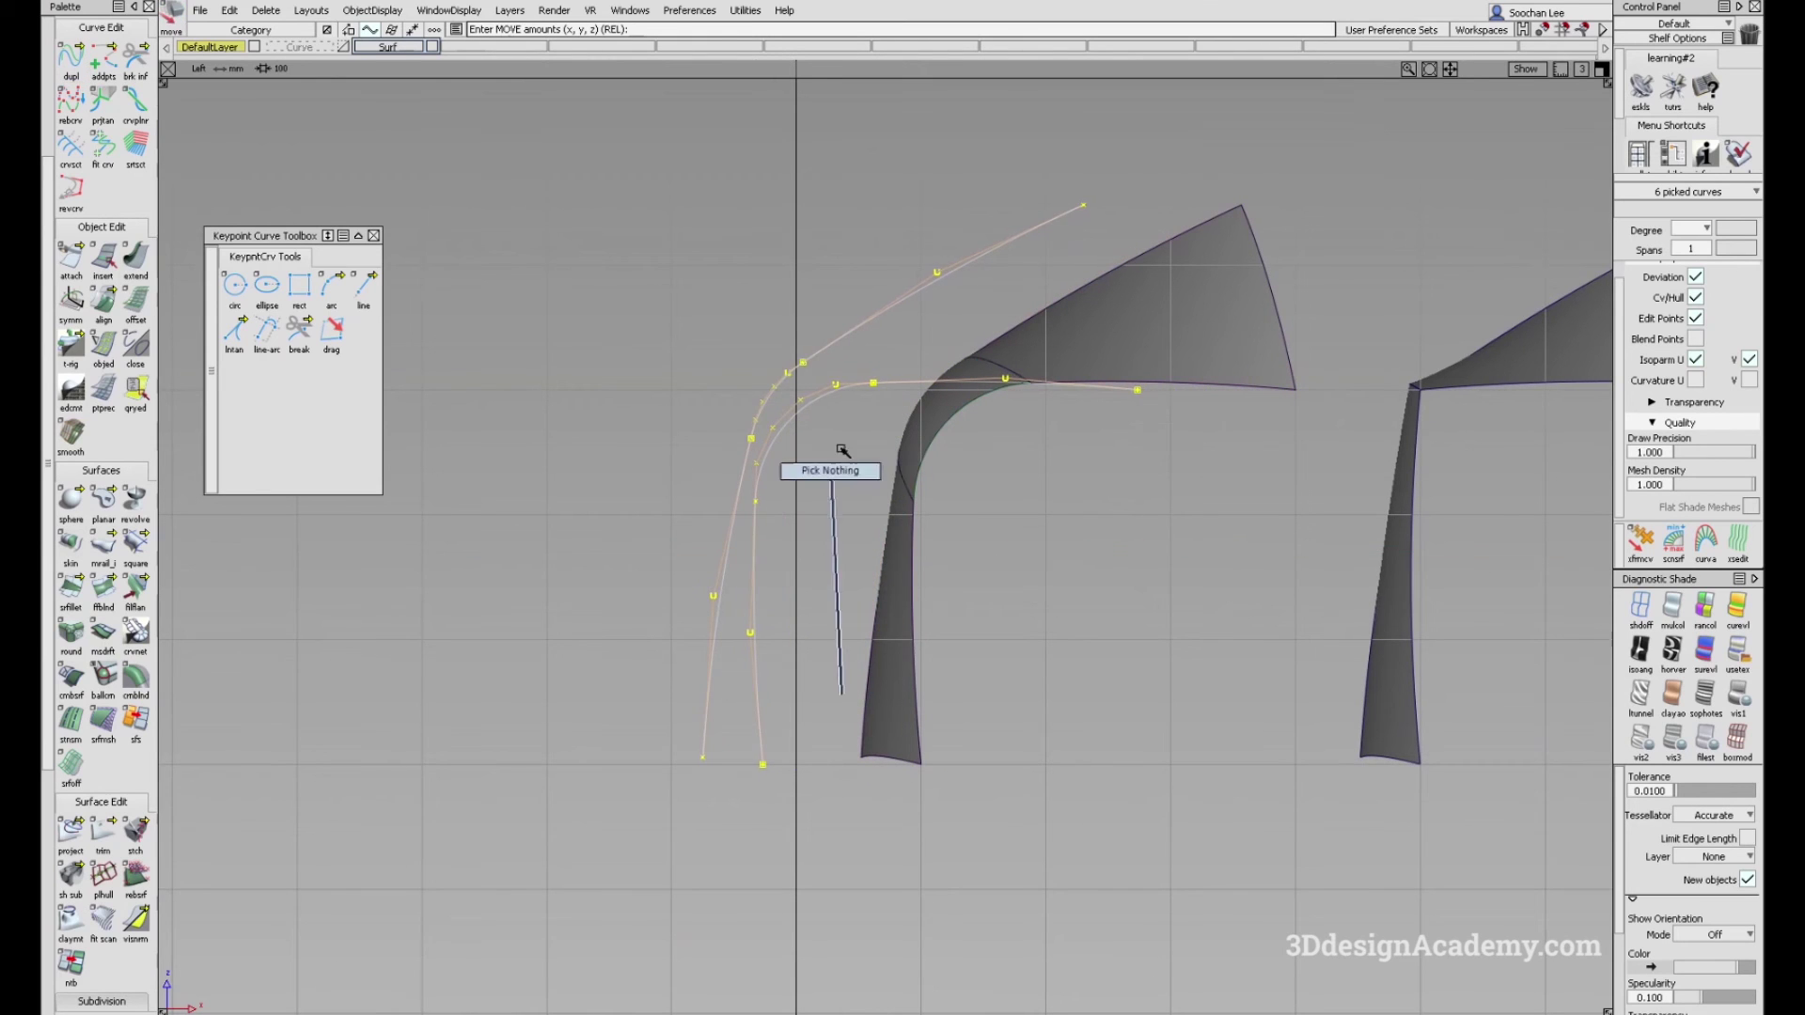
{"action": "middle_click_drag", "start_coordinate": [926, 477], "coordinate": [853, 491], "text": "alt+shift"}
{"action": "right_click_drag", "start_coordinate": [854, 491], "coordinate": [814, 661], "text": "alt+shift"}
{"action": "middle_click_drag", "start_coordinate": [738, 732], "coordinate": [757, 677], "text": "alt+shift"}
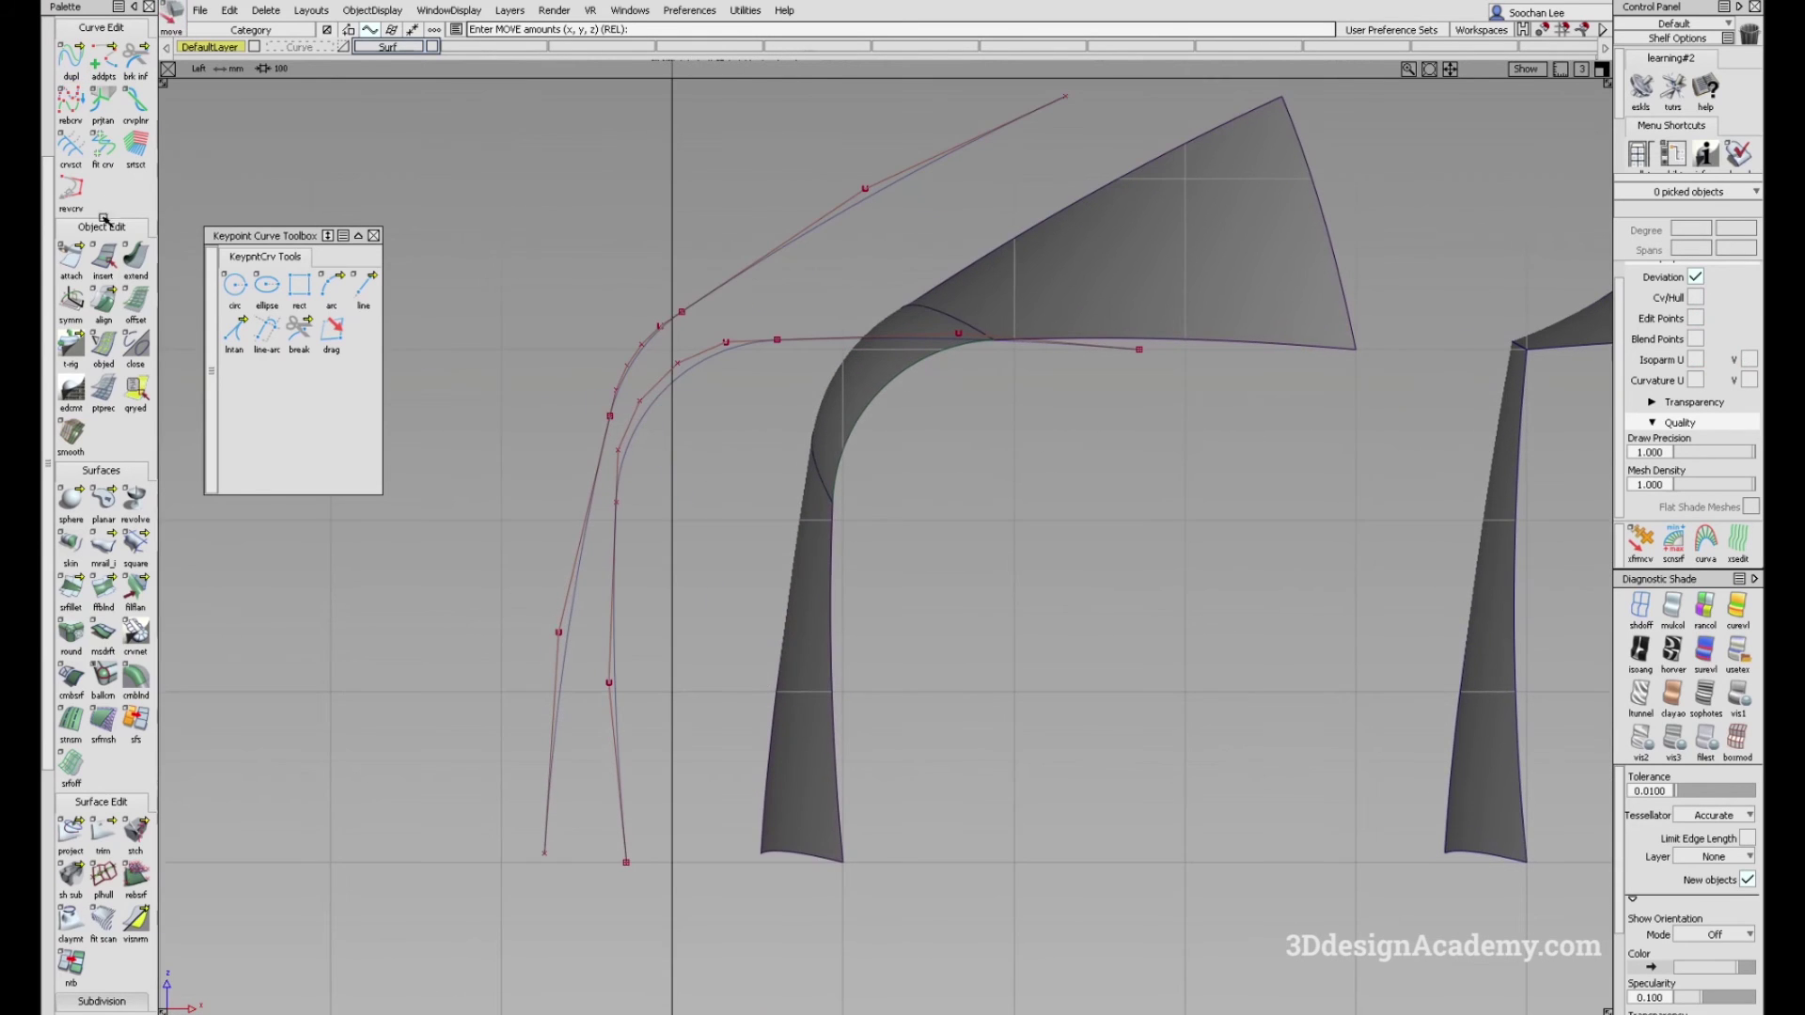
Step: Draw a circle beside the duplicated edge curves and set its radius to 100 mm
{"action": "left_click", "coordinate": [235, 284]}
{"action": "left_click_drag", "start_coordinate": [893, 565], "coordinate": [947, 563]}
{"action": "right_click_drag", "start_coordinate": [1023, 641], "coordinate": [1025, 567], "text": "ctrl+shift"}
{"action": "double_click", "coordinate": [1180, 568]}
{"action": "type", "text": "100"}
{"action": "key", "text": "Return"}
{"action": "key", "text": "ctrl+shift+n"}
Step: Move the 100 mm circle onto the inner duplicated fillet curve to compare their curvature
{"action": "middle_click_drag", "start_coordinate": [711, 347], "coordinate": [681, 382], "text": "alt+shift"}
{"action": "left_click_drag", "start_coordinate": [673, 399], "coordinate": [724, 416], "text": "ctrl+shift"}
{"action": "left_click", "coordinate": [730, 419]}
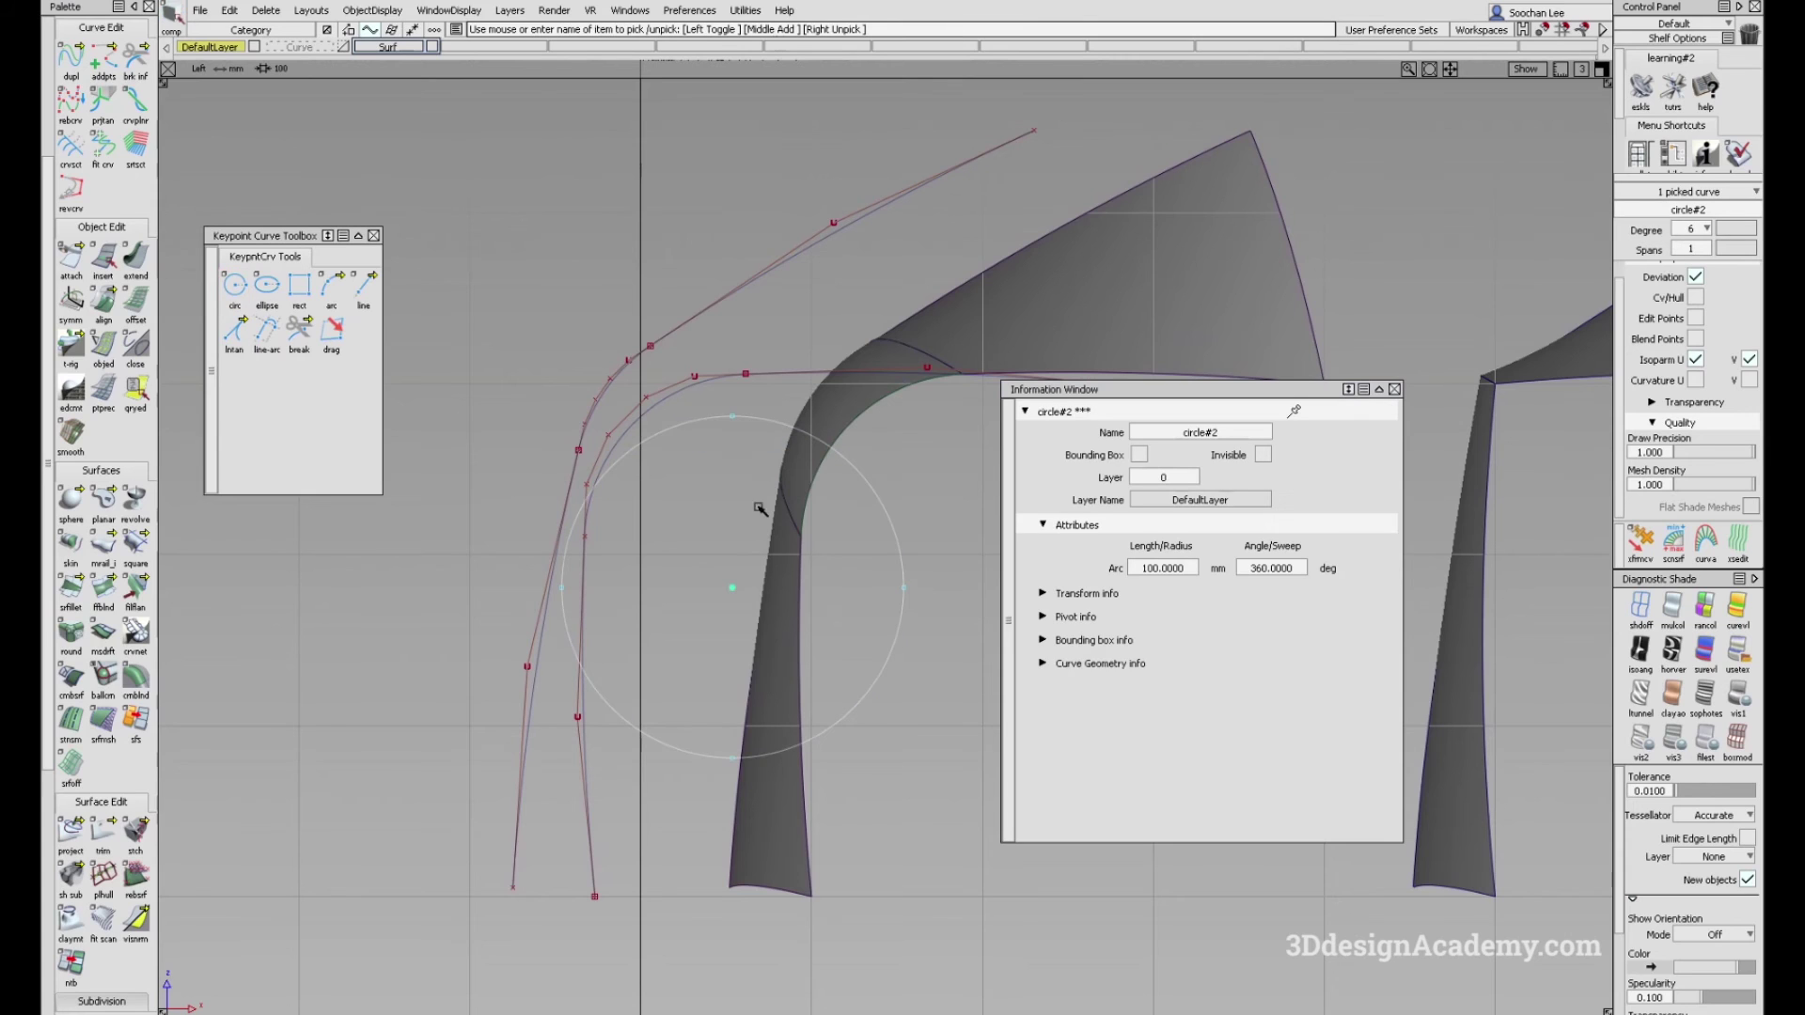
{"action": "key", "text": "m"}
{"action": "left_click_drag", "start_coordinate": [673, 511], "coordinate": [694, 475]}
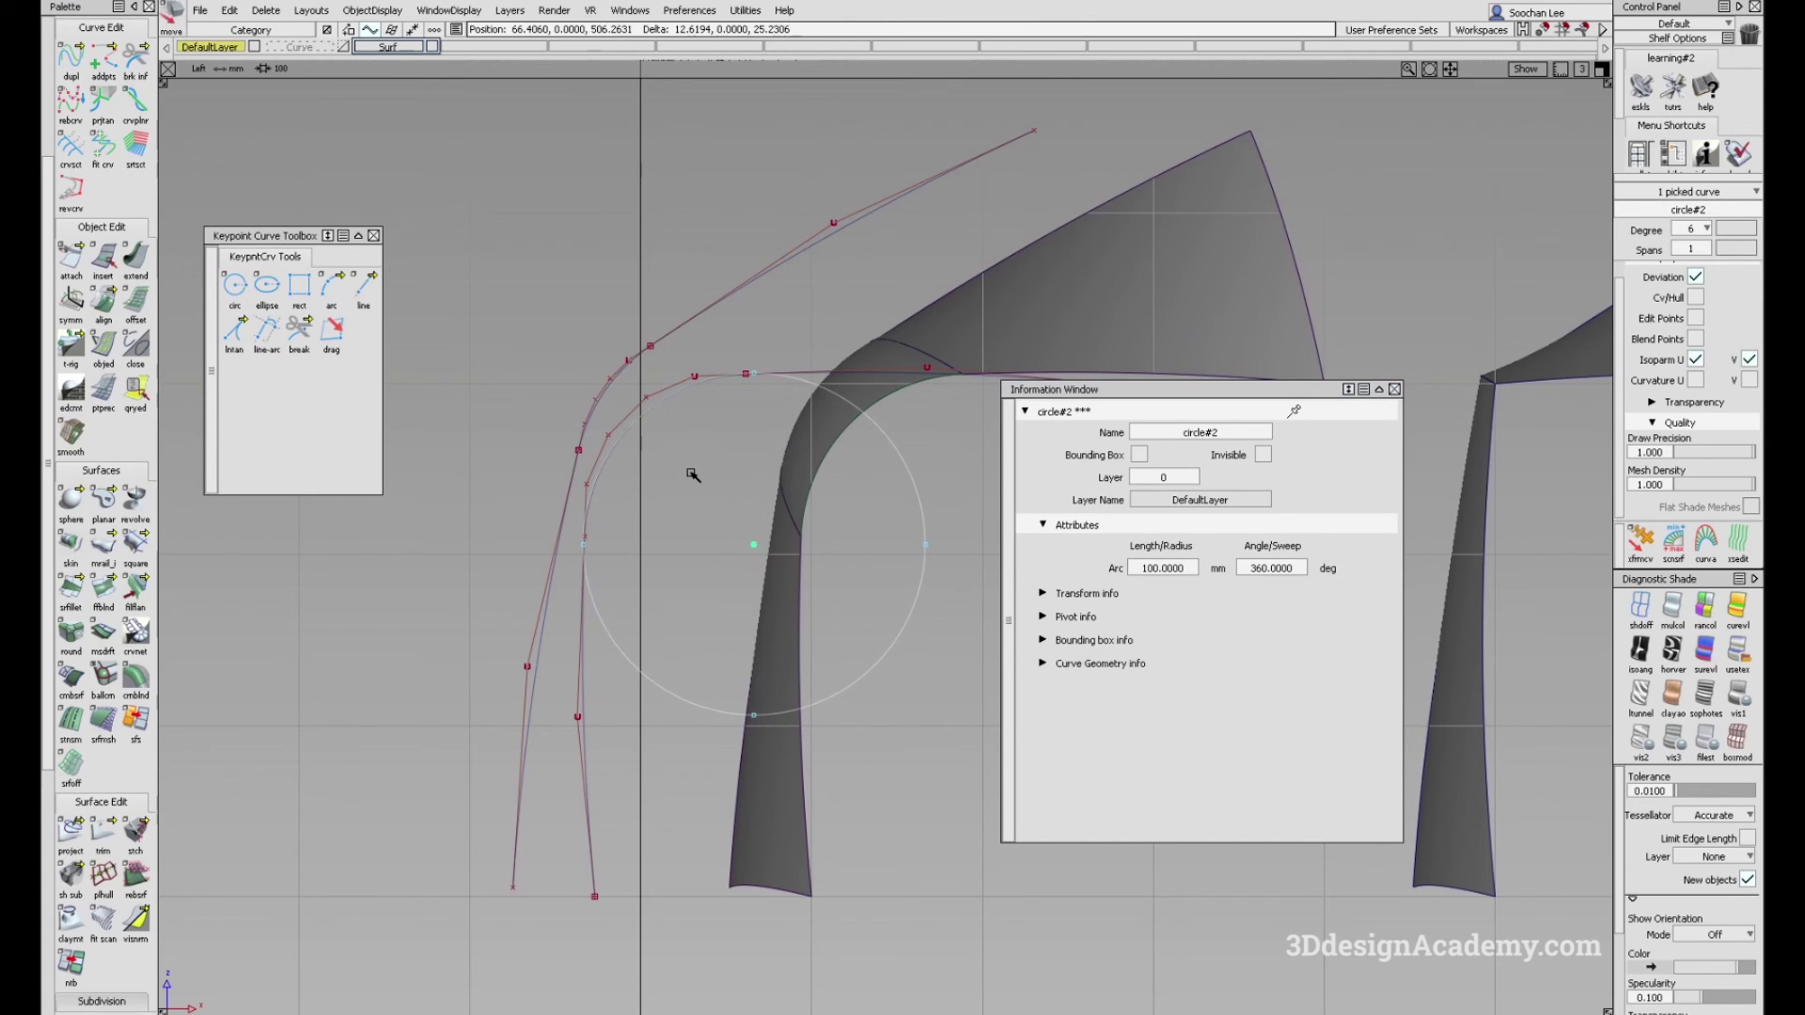
{"action": "right_click_drag", "start_coordinate": [720, 407], "coordinate": [721, 382], "text": "alt+shift"}
{"action": "middle_click_drag", "start_coordinate": [673, 514], "coordinate": [733, 468], "text": "alt+shift"}
{"action": "left_click_drag", "start_coordinate": [741, 425], "coordinate": [740, 426]}
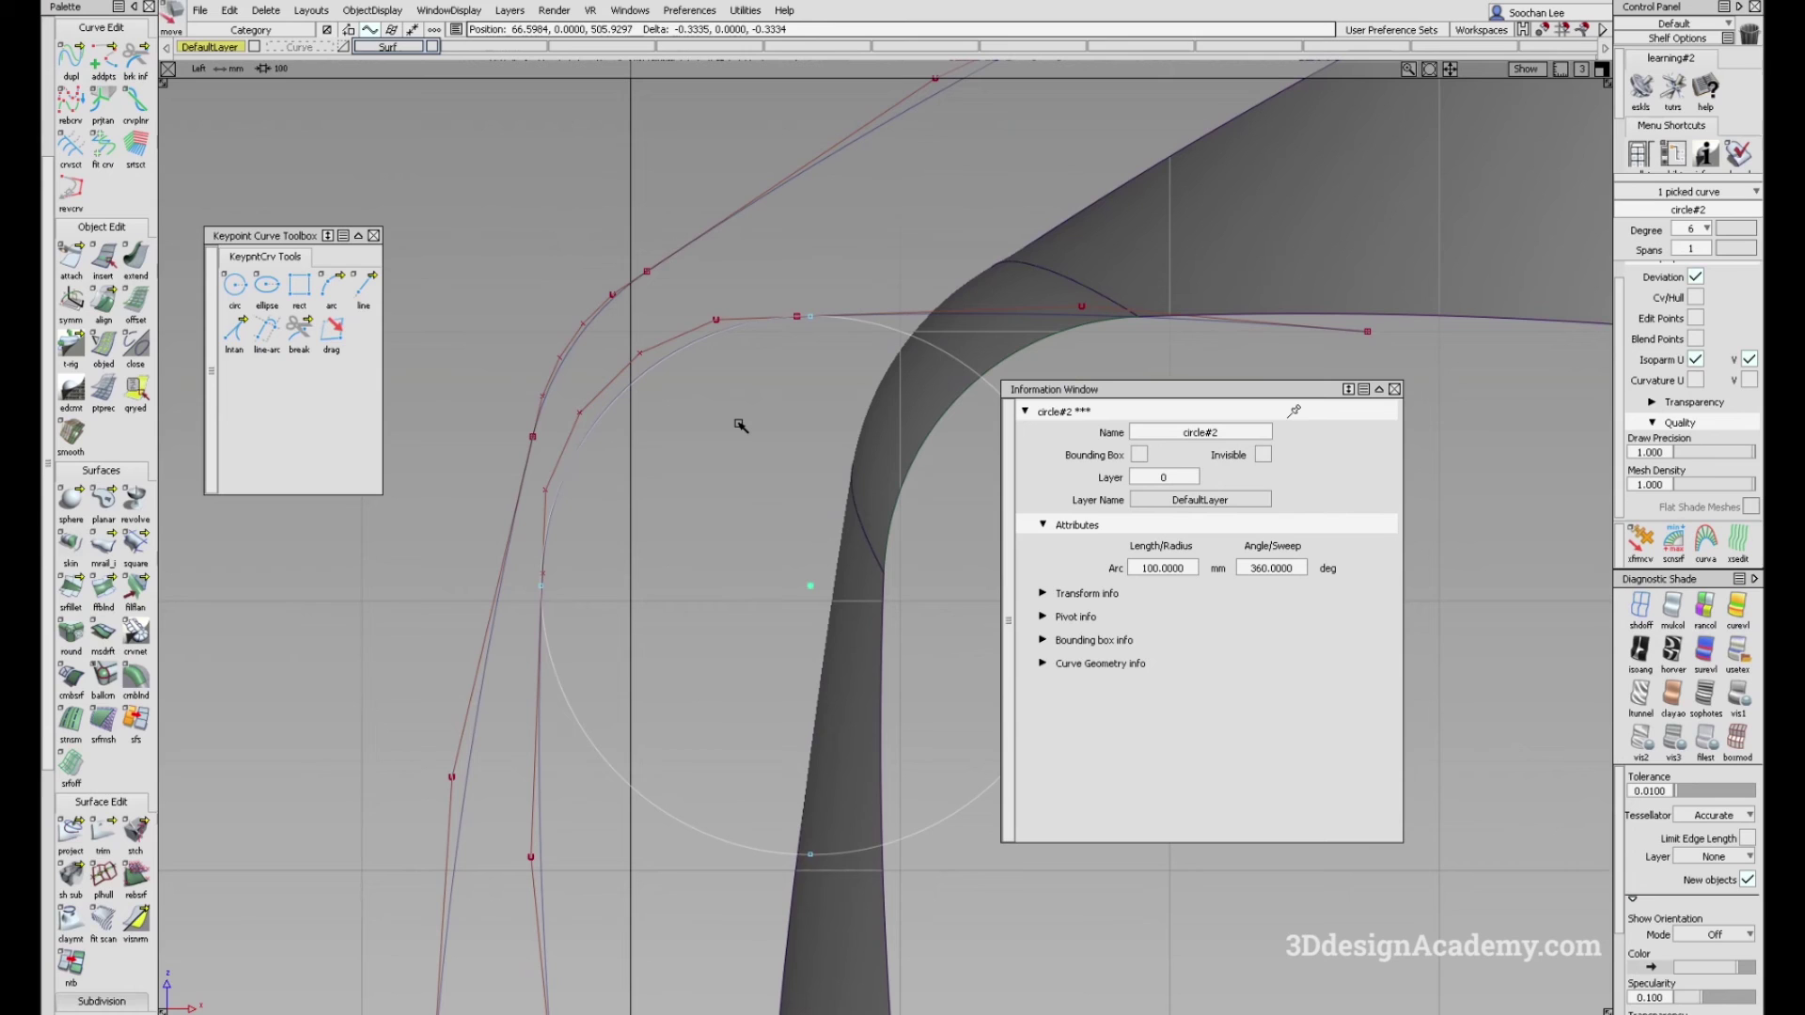
{"action": "right_click_drag", "start_coordinate": [772, 410], "coordinate": [711, 441], "text": "alt+shift"}
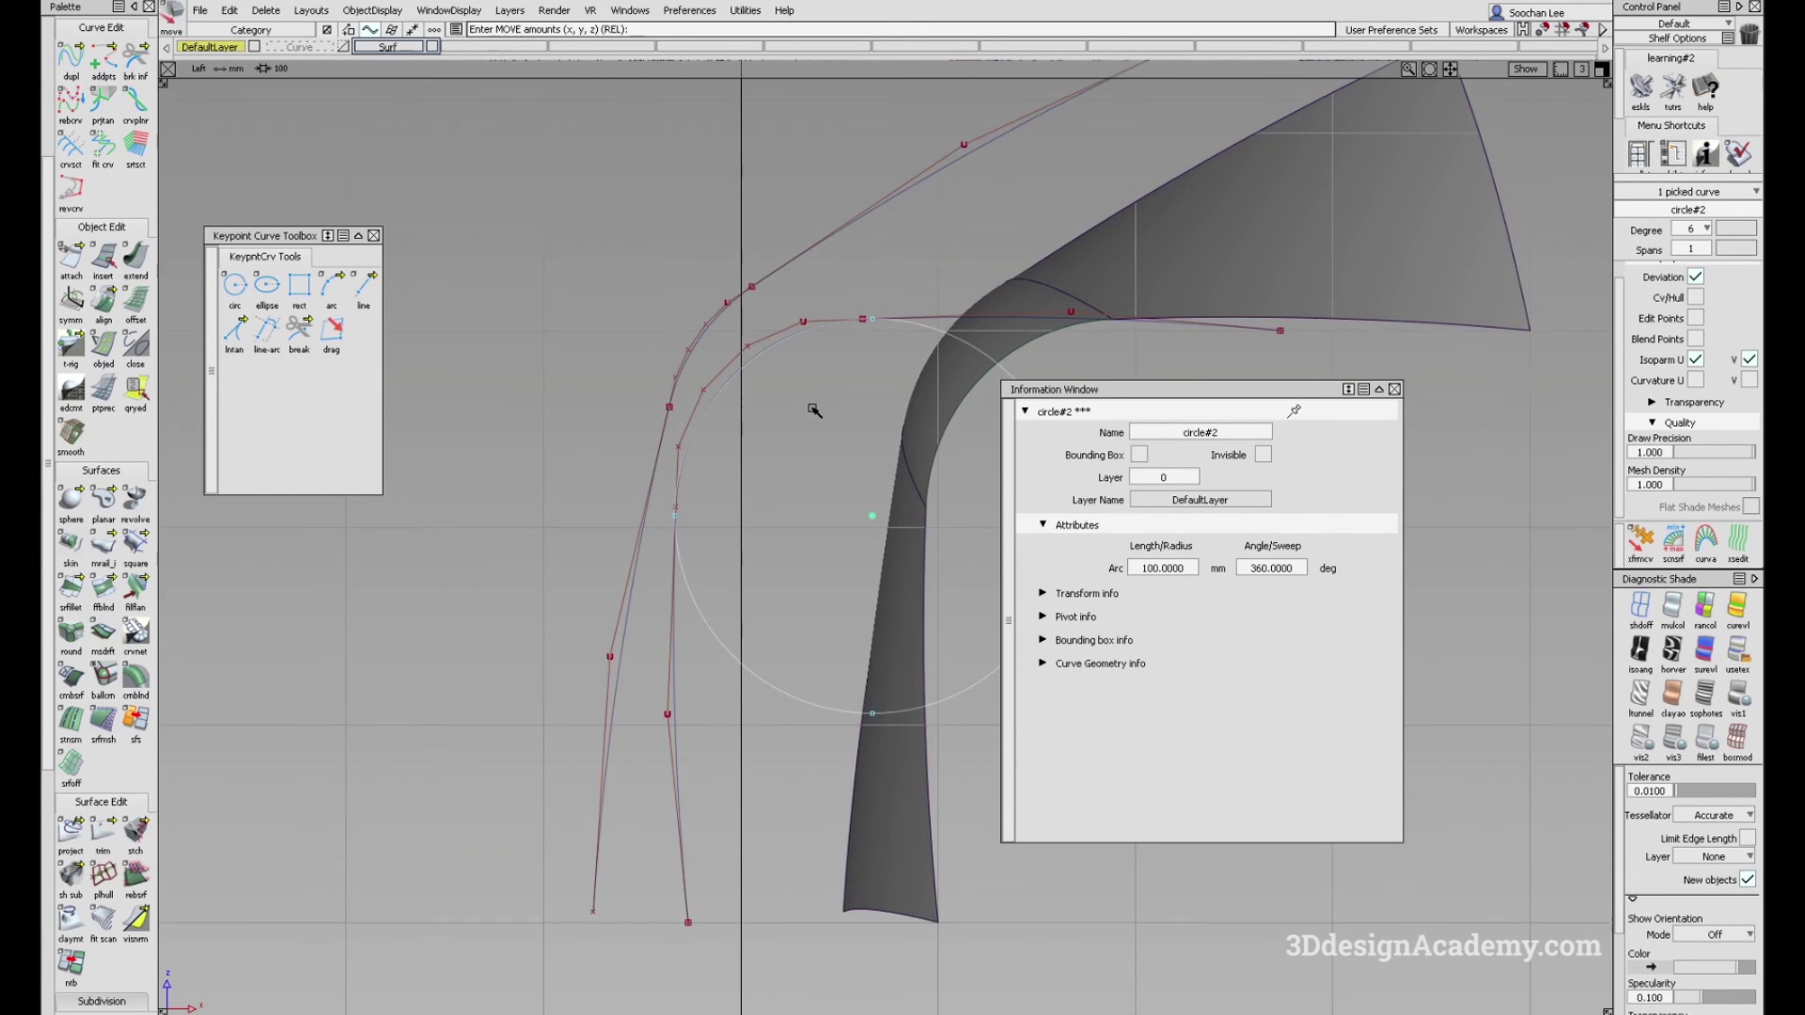
Step: Copy the 100 mm circle and align the copy with the outer duplicated fillet curve for comparison
{"action": "middle_click_drag", "start_coordinate": [814, 411], "coordinate": [760, 438], "text": "alt+shift"}
{"action": "key", "text": "ctrl+c"}
{"action": "key", "text": "ctrl+v"}
{"action": "left_click_drag", "start_coordinate": [758, 484], "coordinate": [748, 425]}
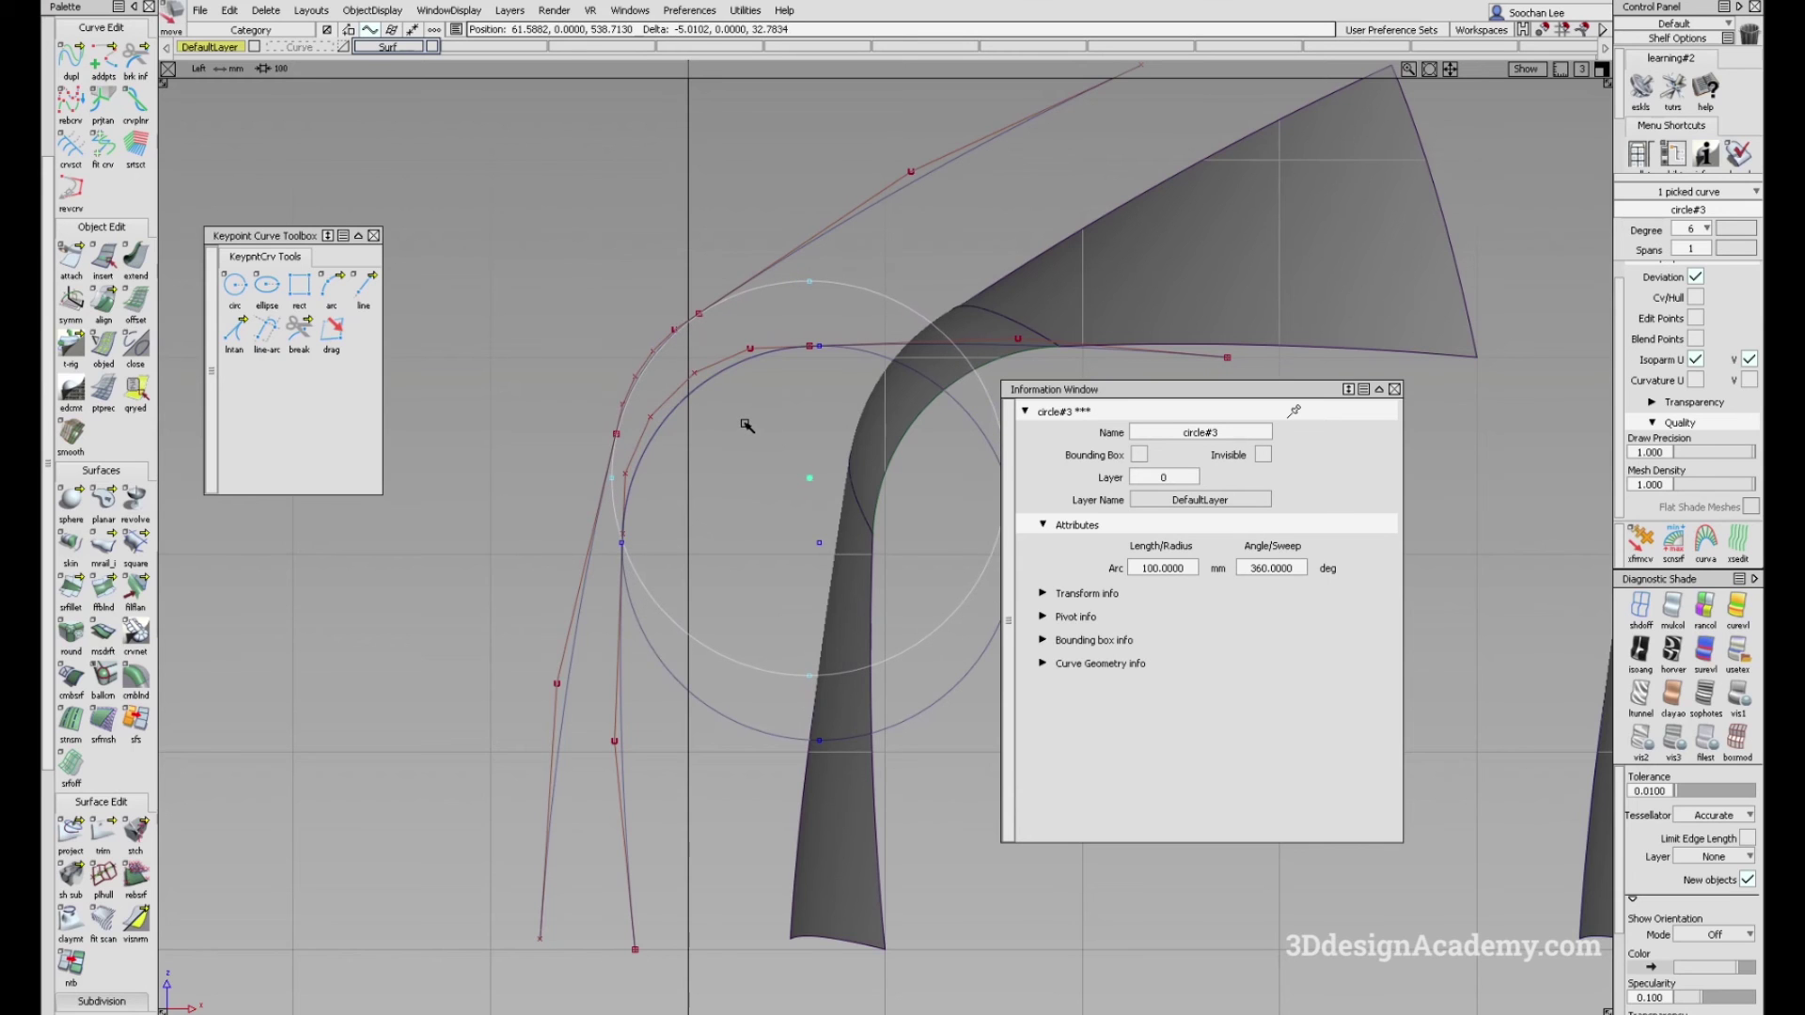
{"action": "right_click_drag", "start_coordinate": [691, 321], "coordinate": [846, 282], "text": "alt+shift"}
{"action": "middle_click_drag", "start_coordinate": [658, 349], "coordinate": [898, 296], "text": "alt+shift"}
{"action": "right_click_drag", "start_coordinate": [897, 296], "coordinate": [954, 136], "text": "alt+shift"}
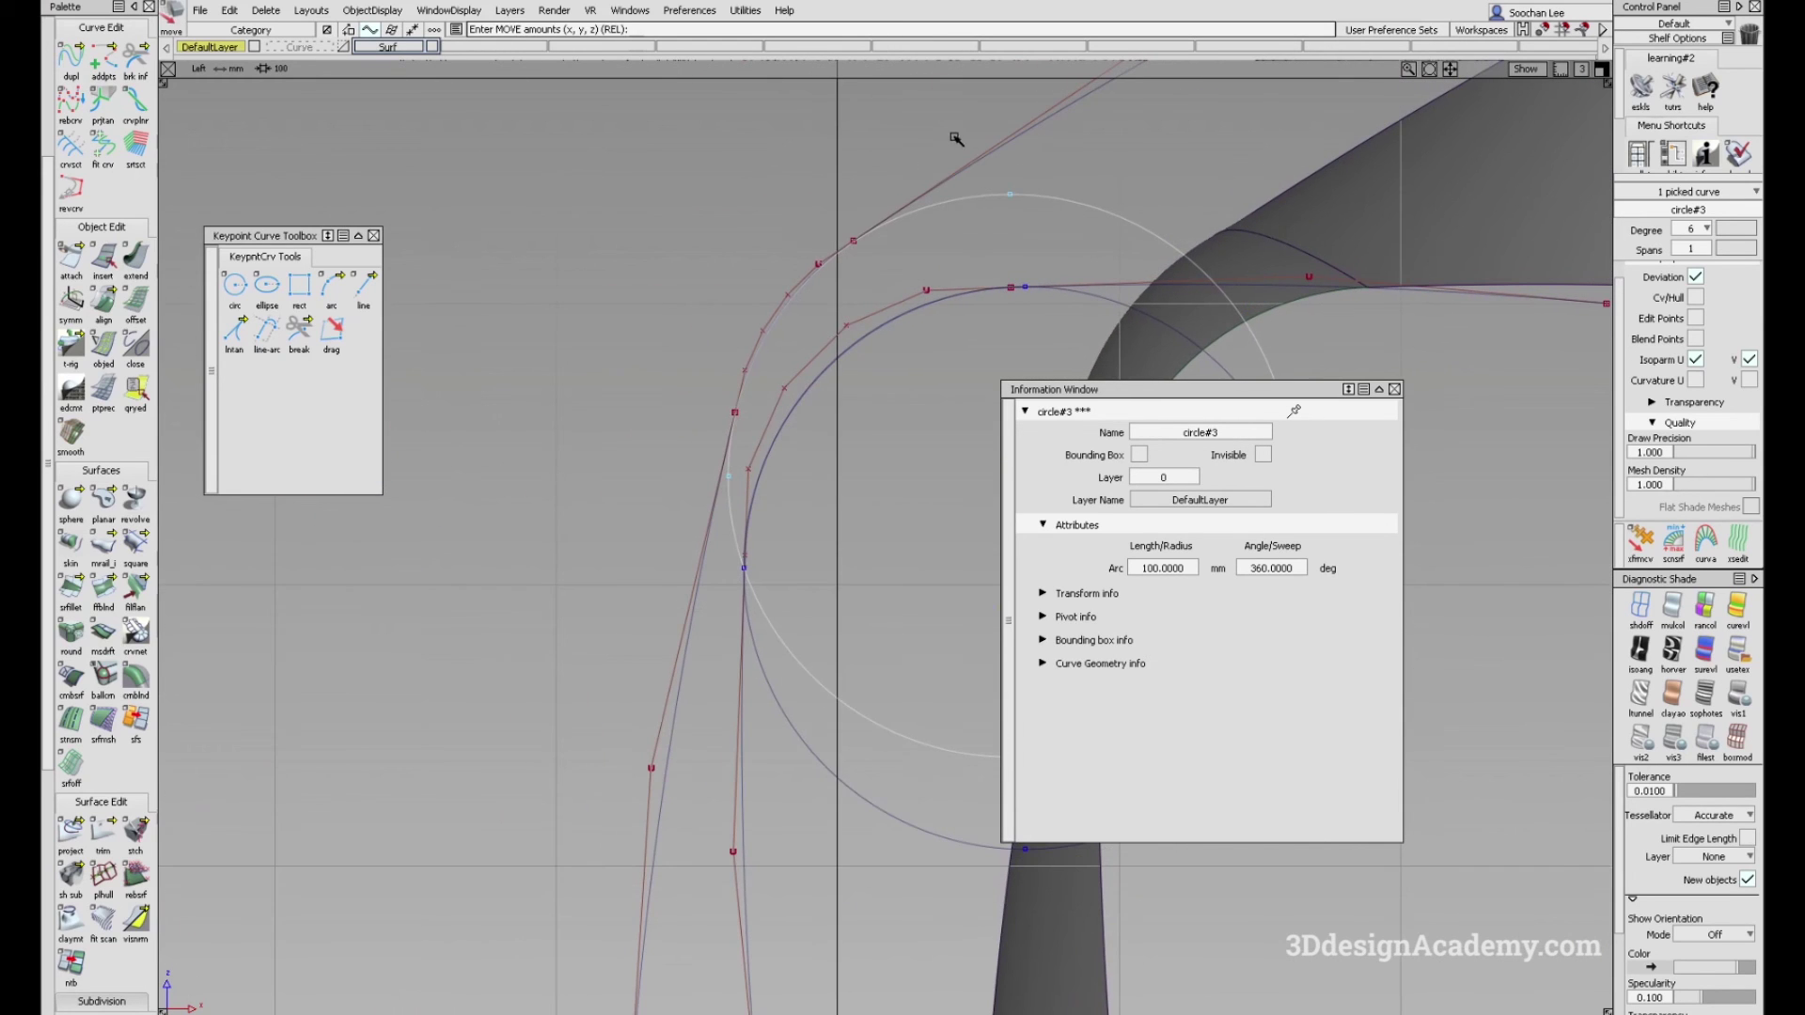
{"action": "scroll", "coordinate": [806, 274], "scroll_direction": "up", "scroll_amount": 3}
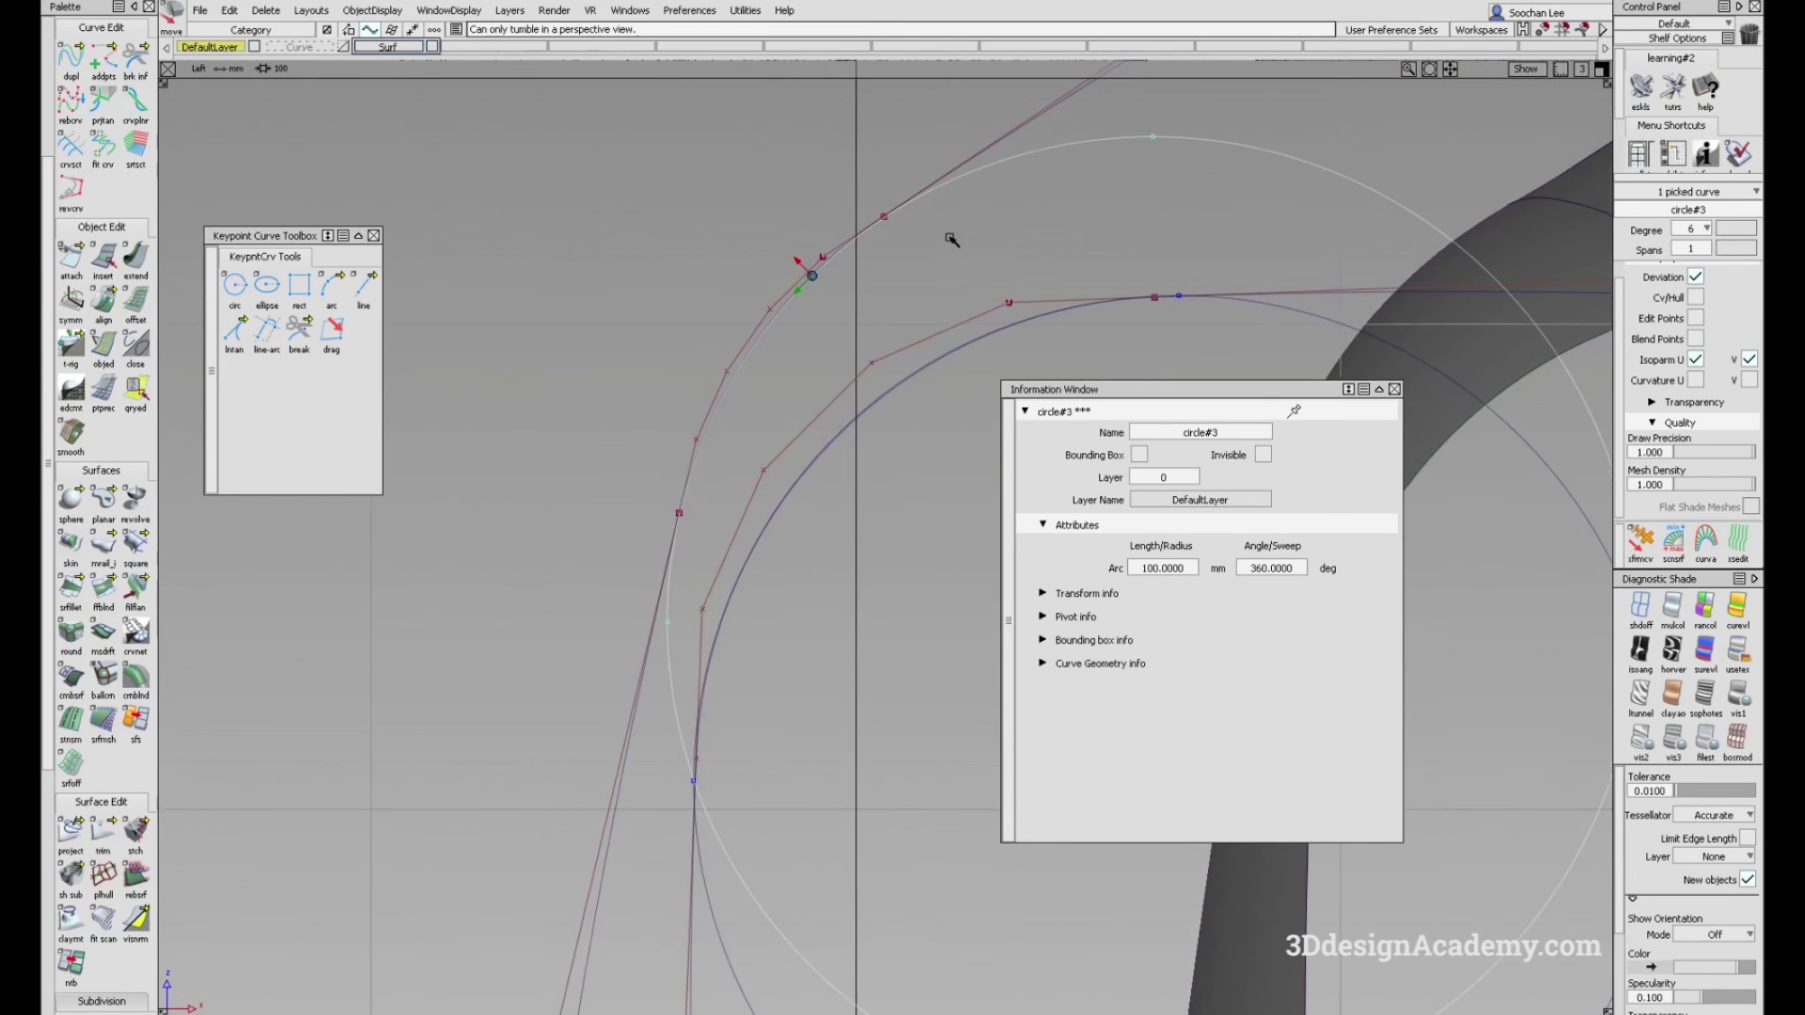
{"action": "left_click_drag", "start_coordinate": [892, 282], "coordinate": [893, 255]}
{"action": "middle_click_drag", "start_coordinate": [1136, 343], "coordinate": [960, 253], "text": "alt+shift"}
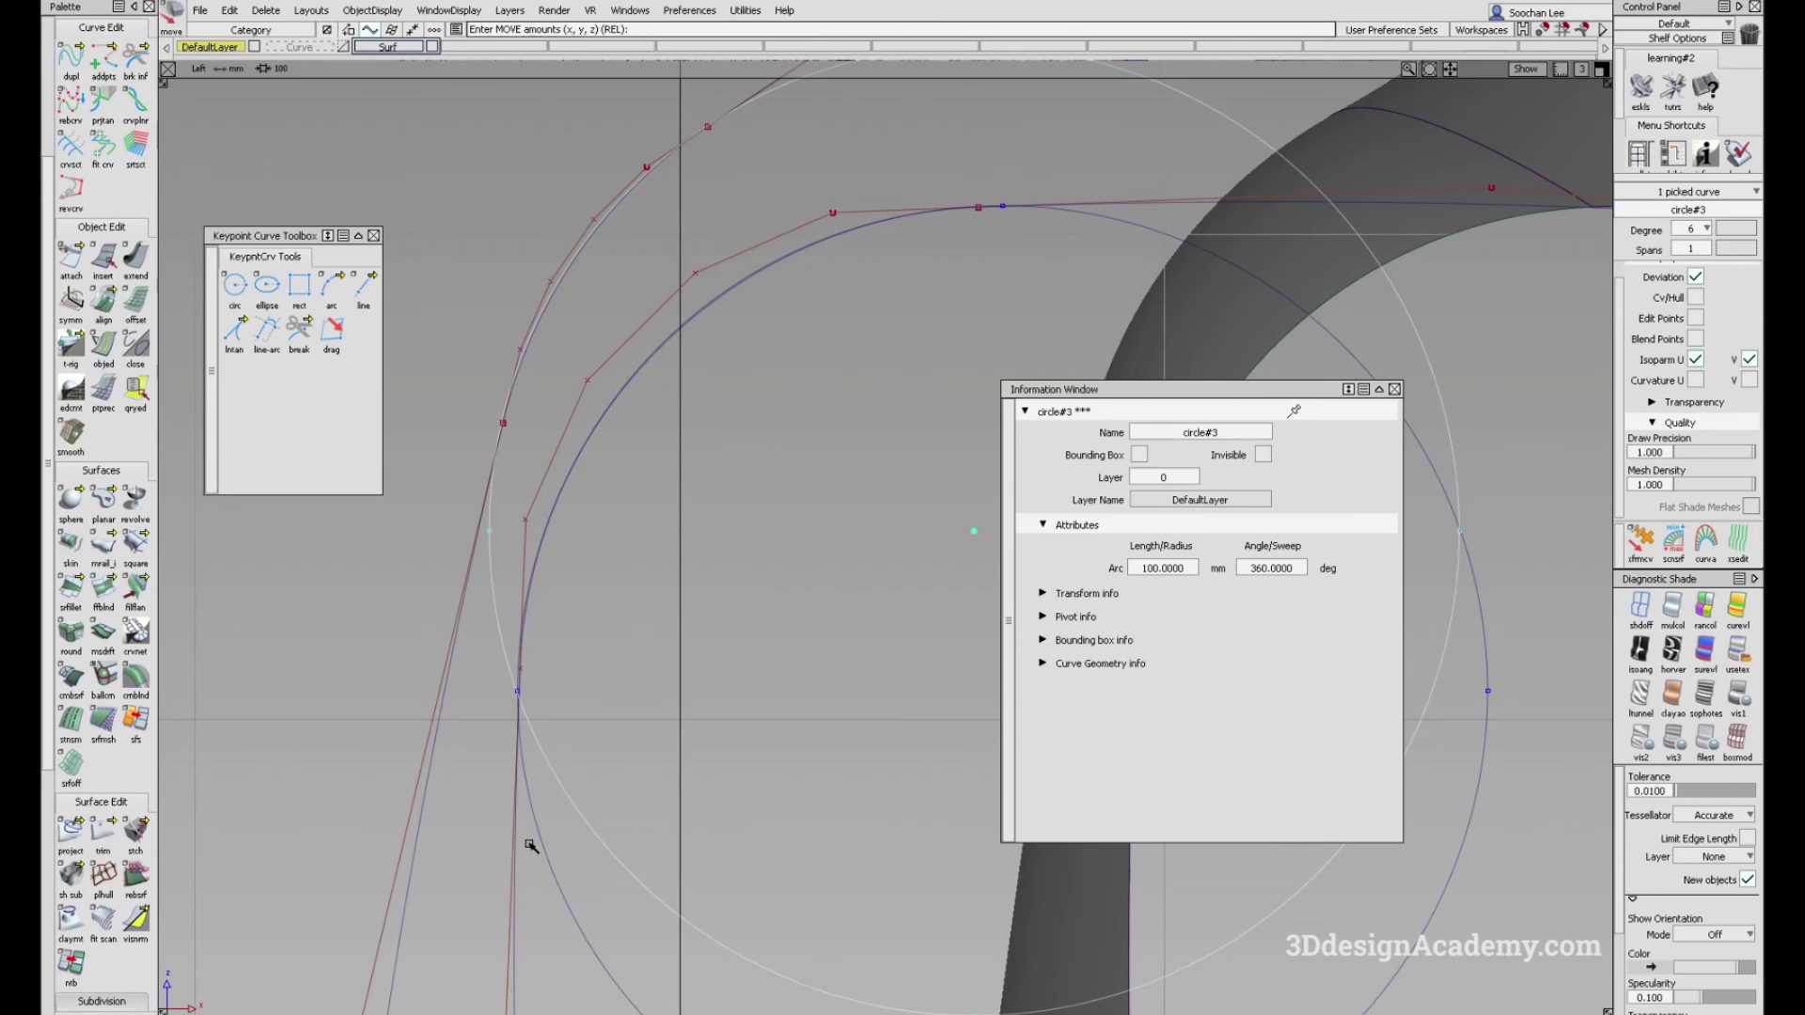
{"action": "right_click_drag", "start_coordinate": [542, 662], "coordinate": [624, 173], "text": "alt+shift"}
{"action": "middle_click_drag", "start_coordinate": [724, 539], "coordinate": [734, 611], "text": "alt+shift"}
Step: Examine the filleted surfaces, duplicated curves and reference circles in perspective with nothing selected
{"action": "key", "text": "F8"}
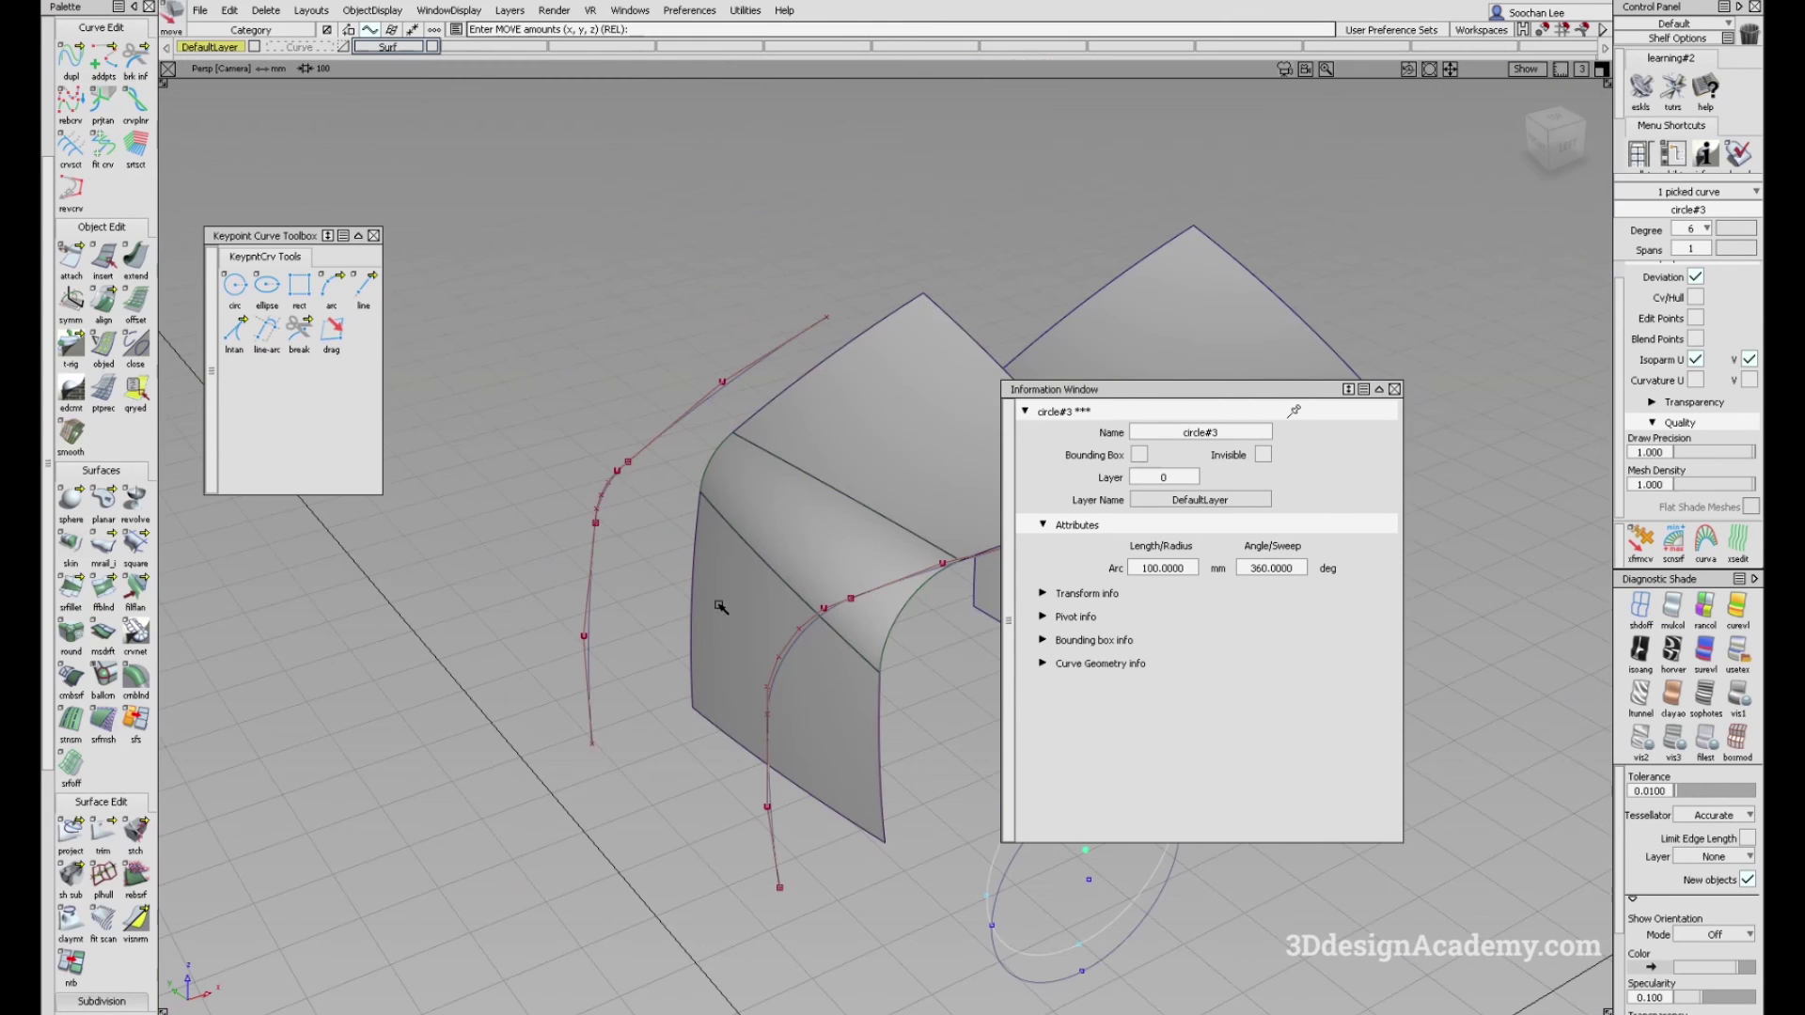
{"action": "left_click_drag", "start_coordinate": [811, 689], "coordinate": [760, 489], "text": "alt+shift"}
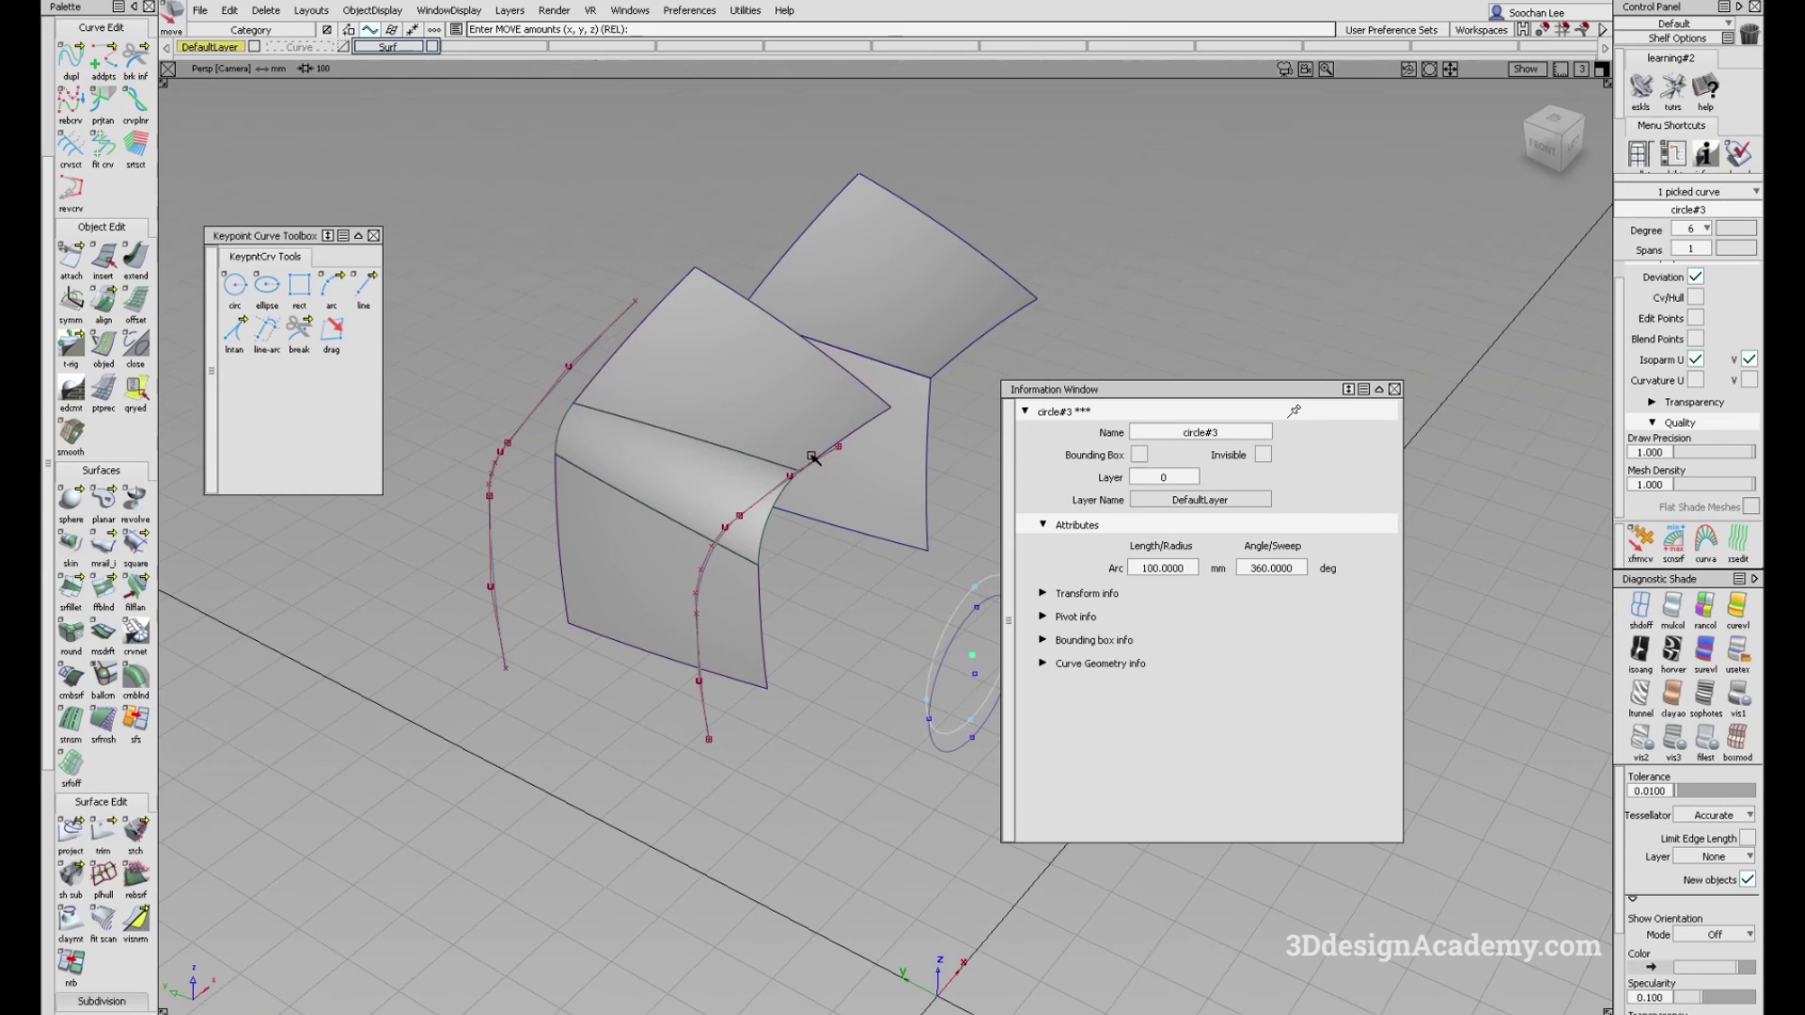
{"action": "left_click_drag", "start_coordinate": [628, 538], "coordinate": [680, 307], "text": "ctrl+shift"}
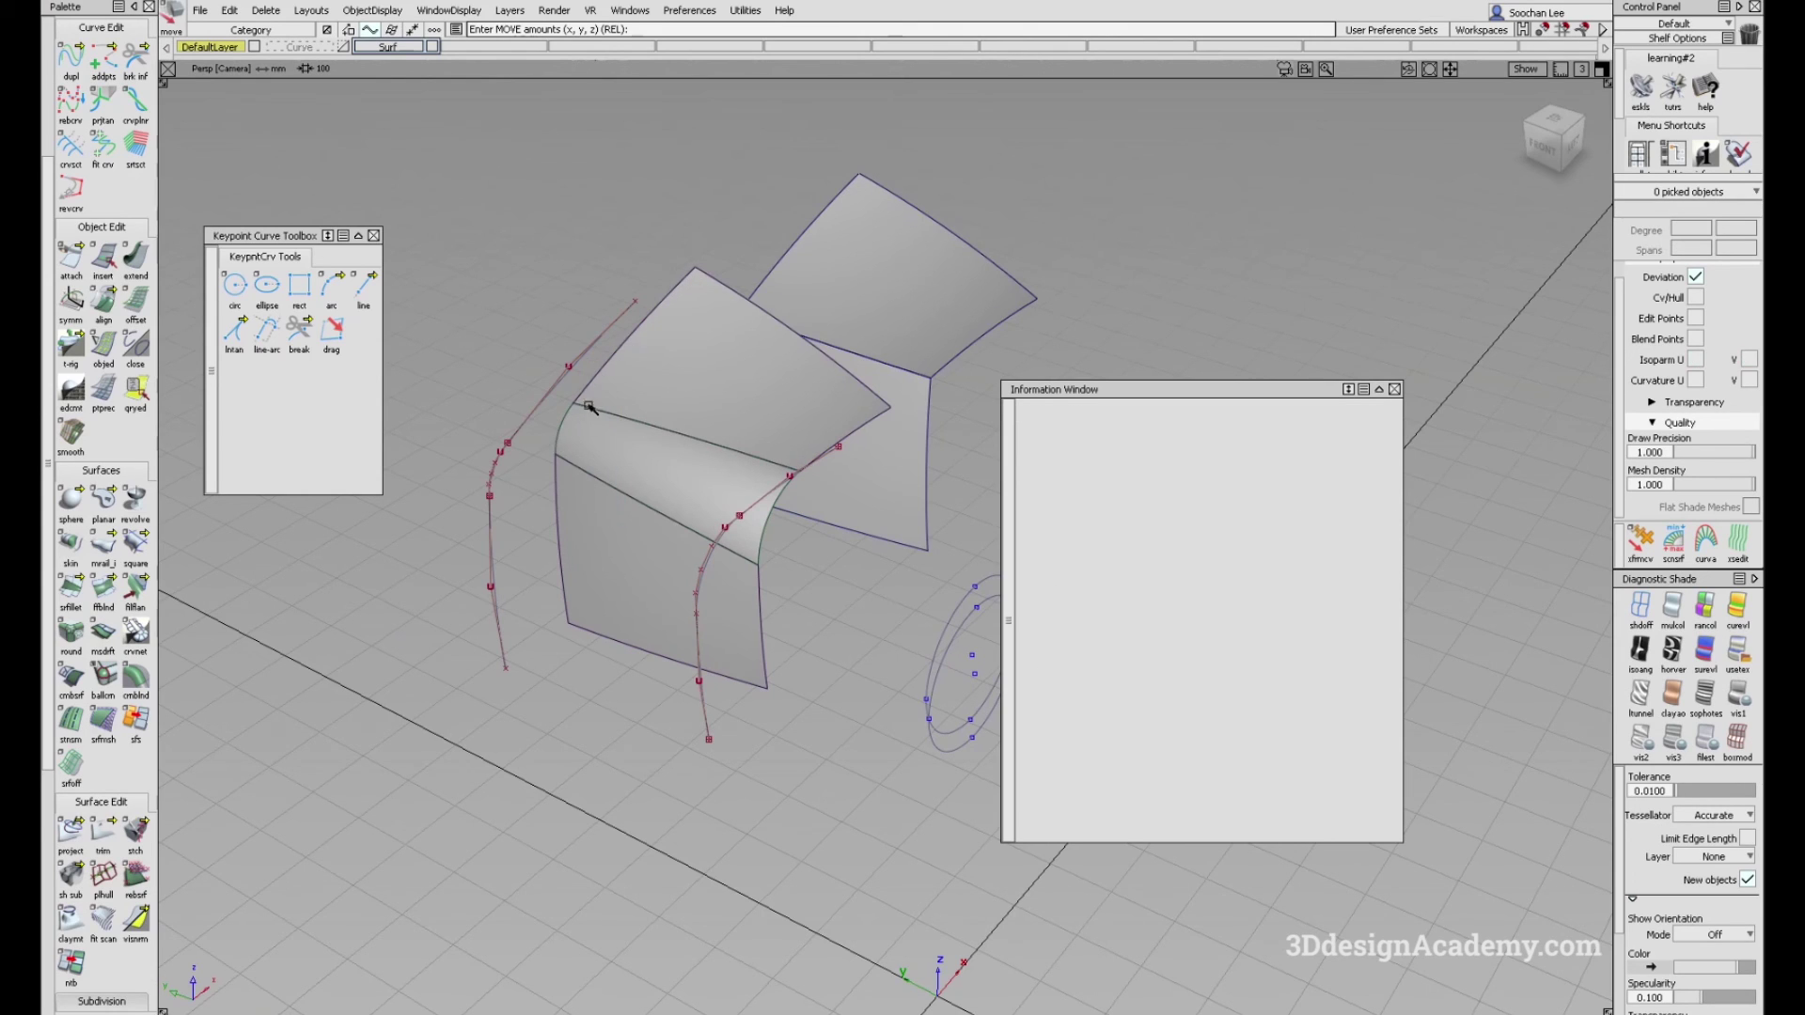
{"action": "right_click_drag", "start_coordinate": [902, 588], "coordinate": [677, 539], "text": "alt+shift"}
{"action": "middle_click_drag", "start_coordinate": [883, 540], "coordinate": [707, 549], "text": "alt+shift"}
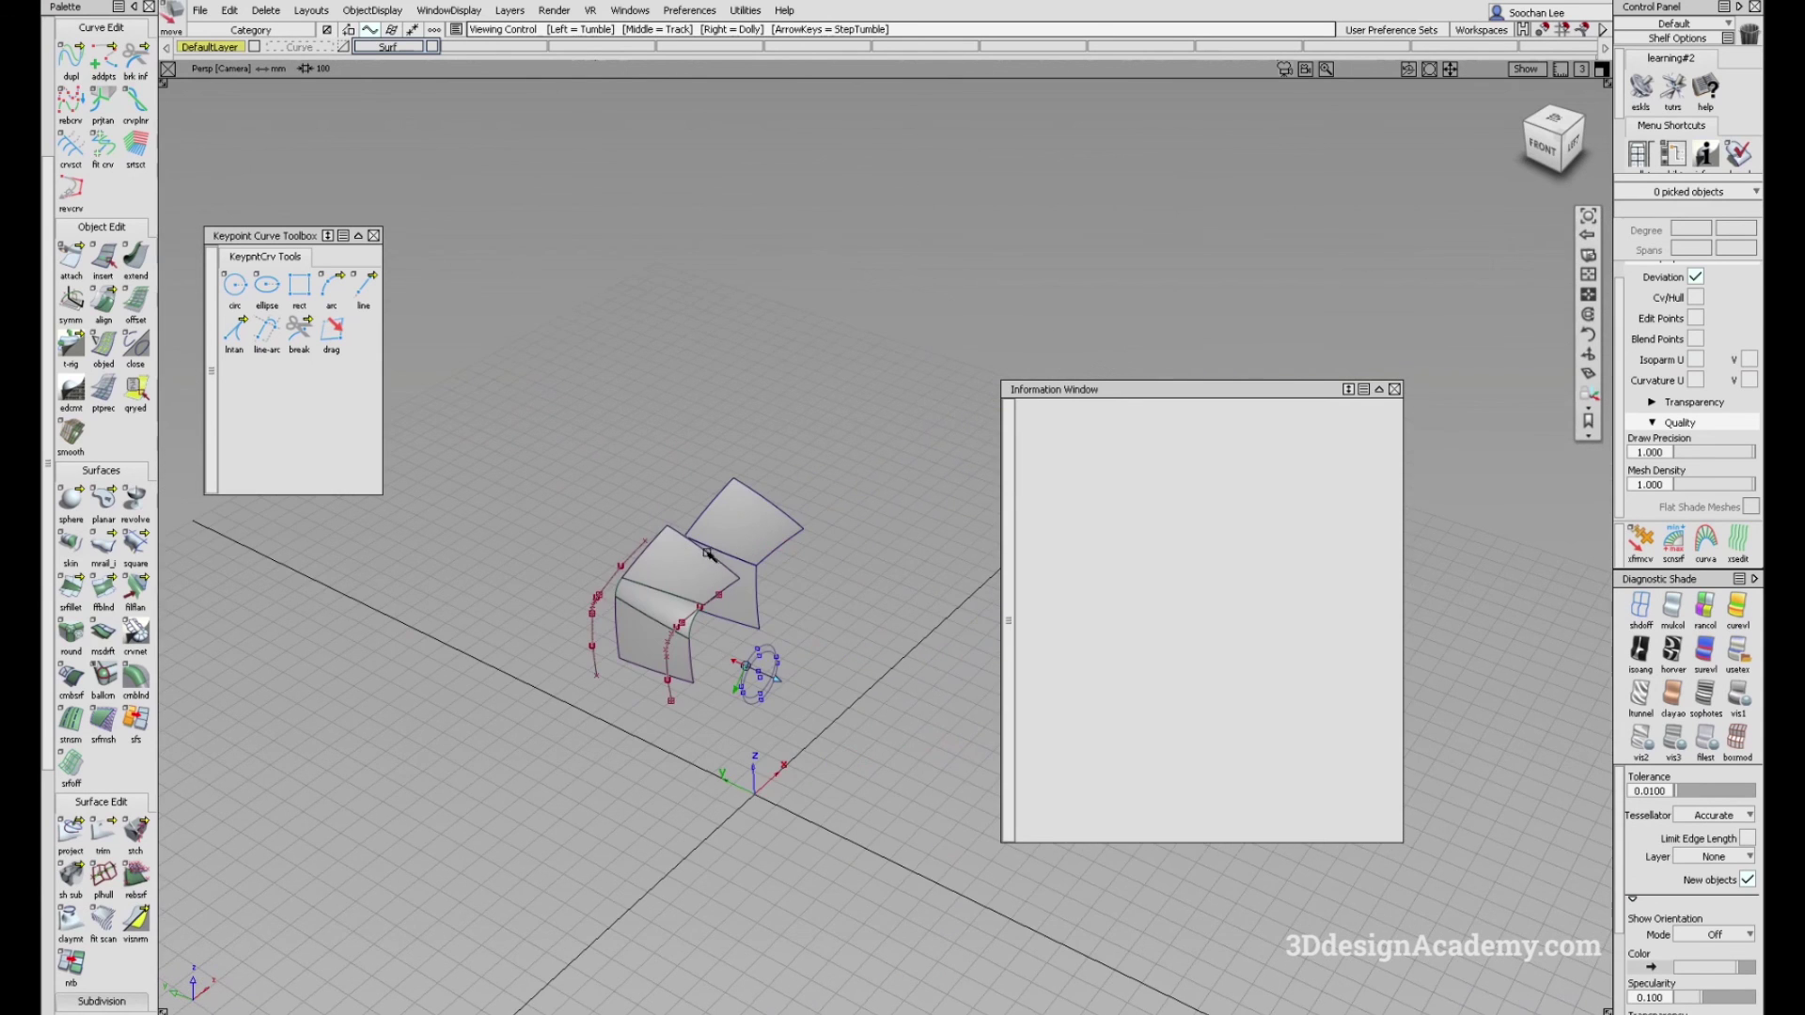
{"action": "right_click_drag", "start_coordinate": [706, 550], "coordinate": [793, 515], "text": "alt+shift"}
{"action": "left_click_drag", "start_coordinate": [793, 515], "coordinate": [660, 483], "text": "alt+shift"}
{"action": "middle_click_drag", "start_coordinate": [660, 483], "coordinate": [737, 449], "text": "alt+shift"}
{"action": "right_click_drag", "start_coordinate": [737, 449], "coordinate": [800, 423], "text": "alt+shift"}
{"action": "left_click_drag", "start_coordinate": [742, 457], "coordinate": [724, 346], "text": "ctrl+shift"}
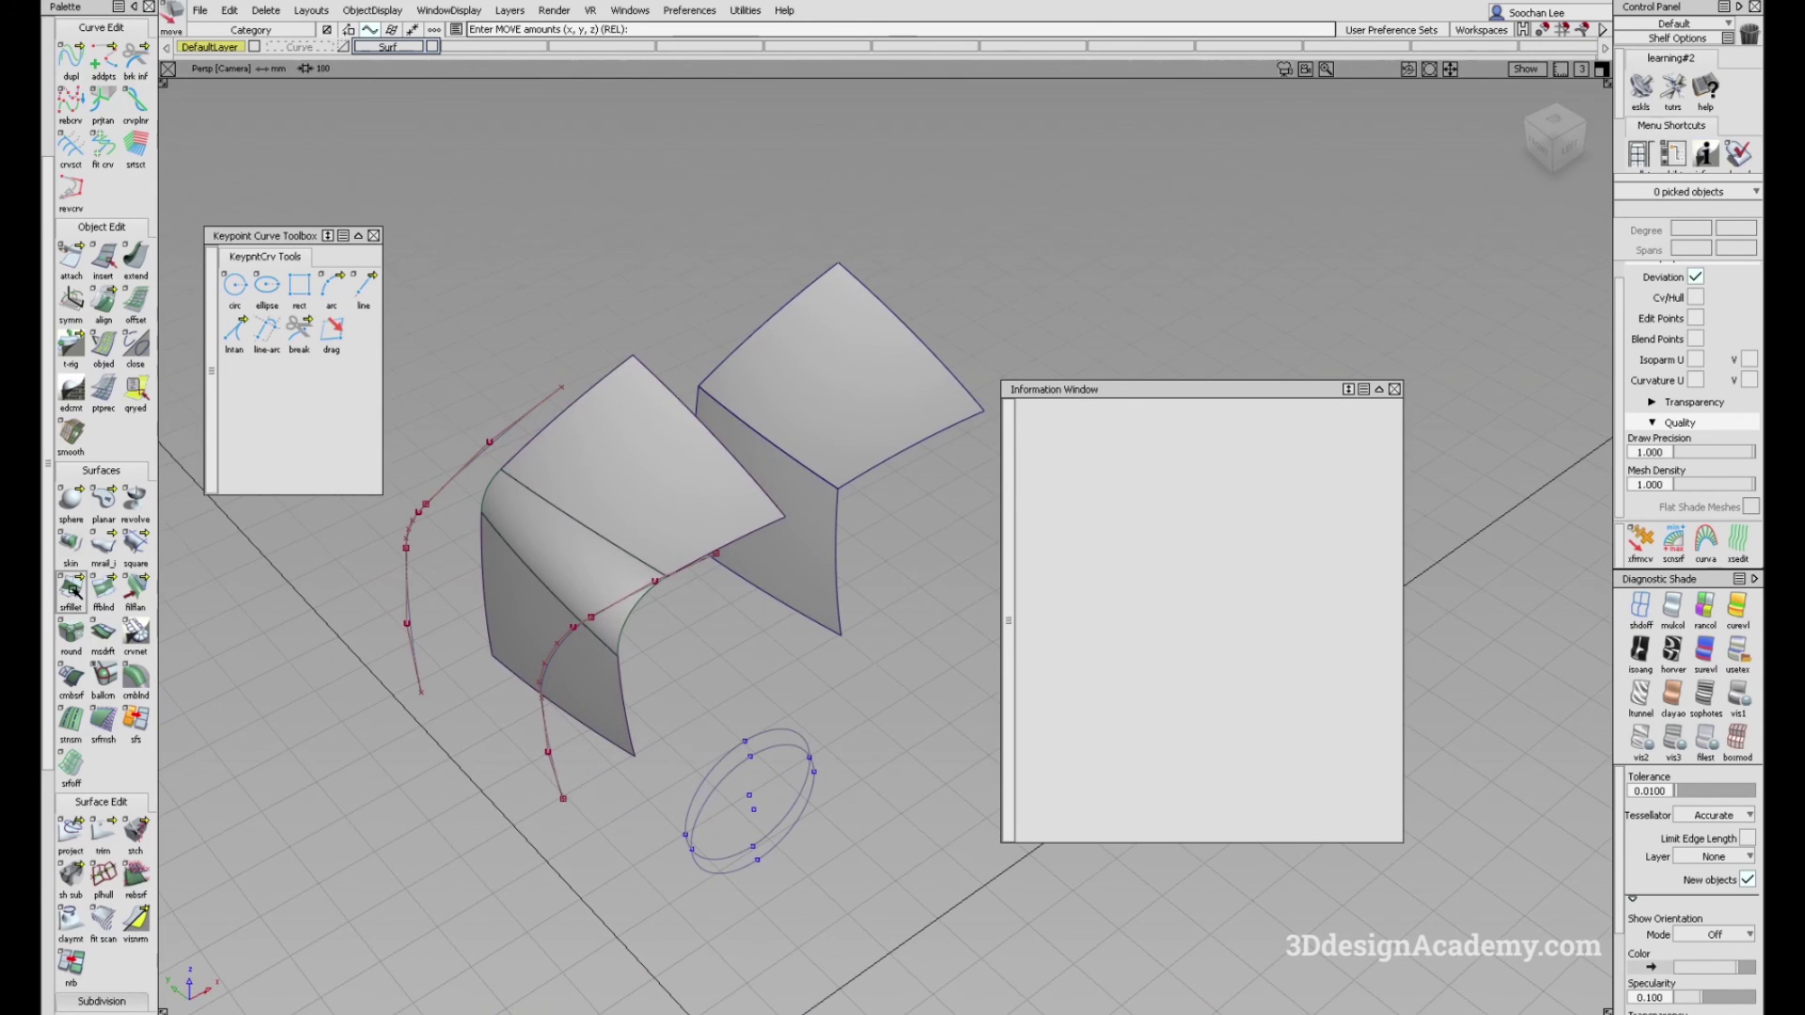
Step: Set up a surface fillet with Chord construction, G1 Circular section and a chordal length of 100
{"action": "left_click", "coordinate": [72, 590]}
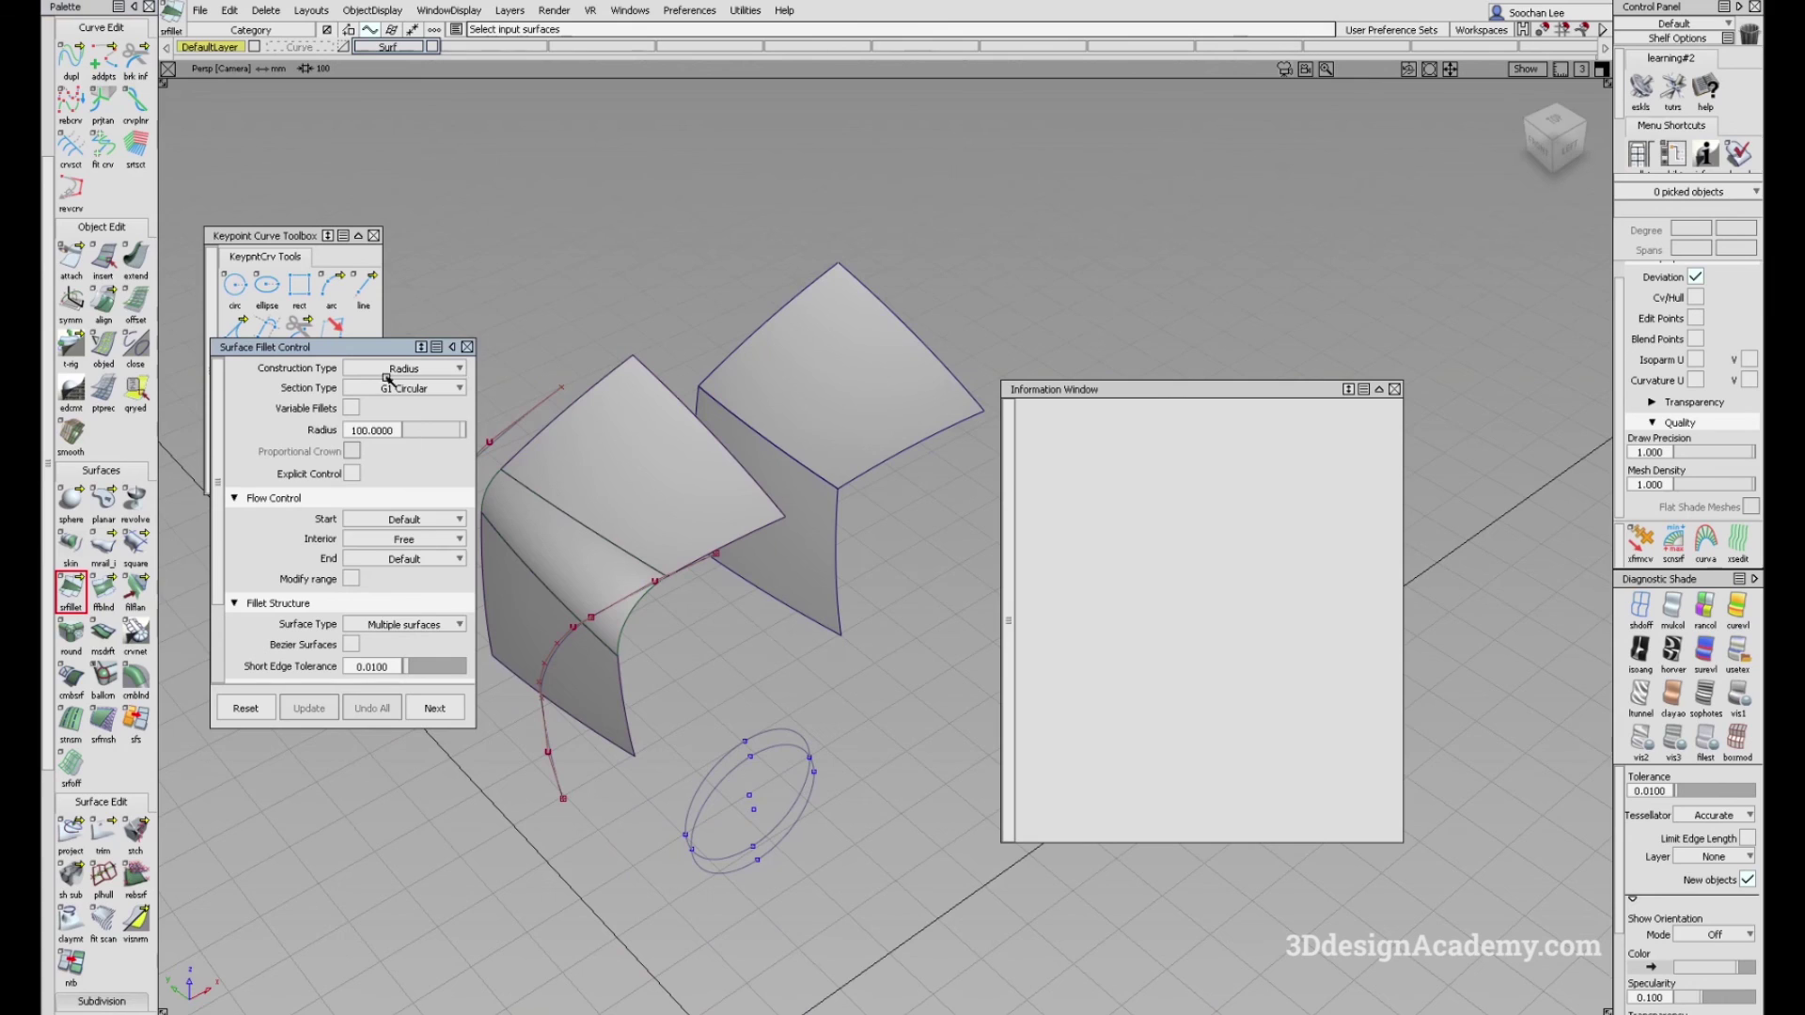
{"action": "left_click", "coordinate": [423, 369]}
{"action": "left_click", "coordinate": [426, 388]}
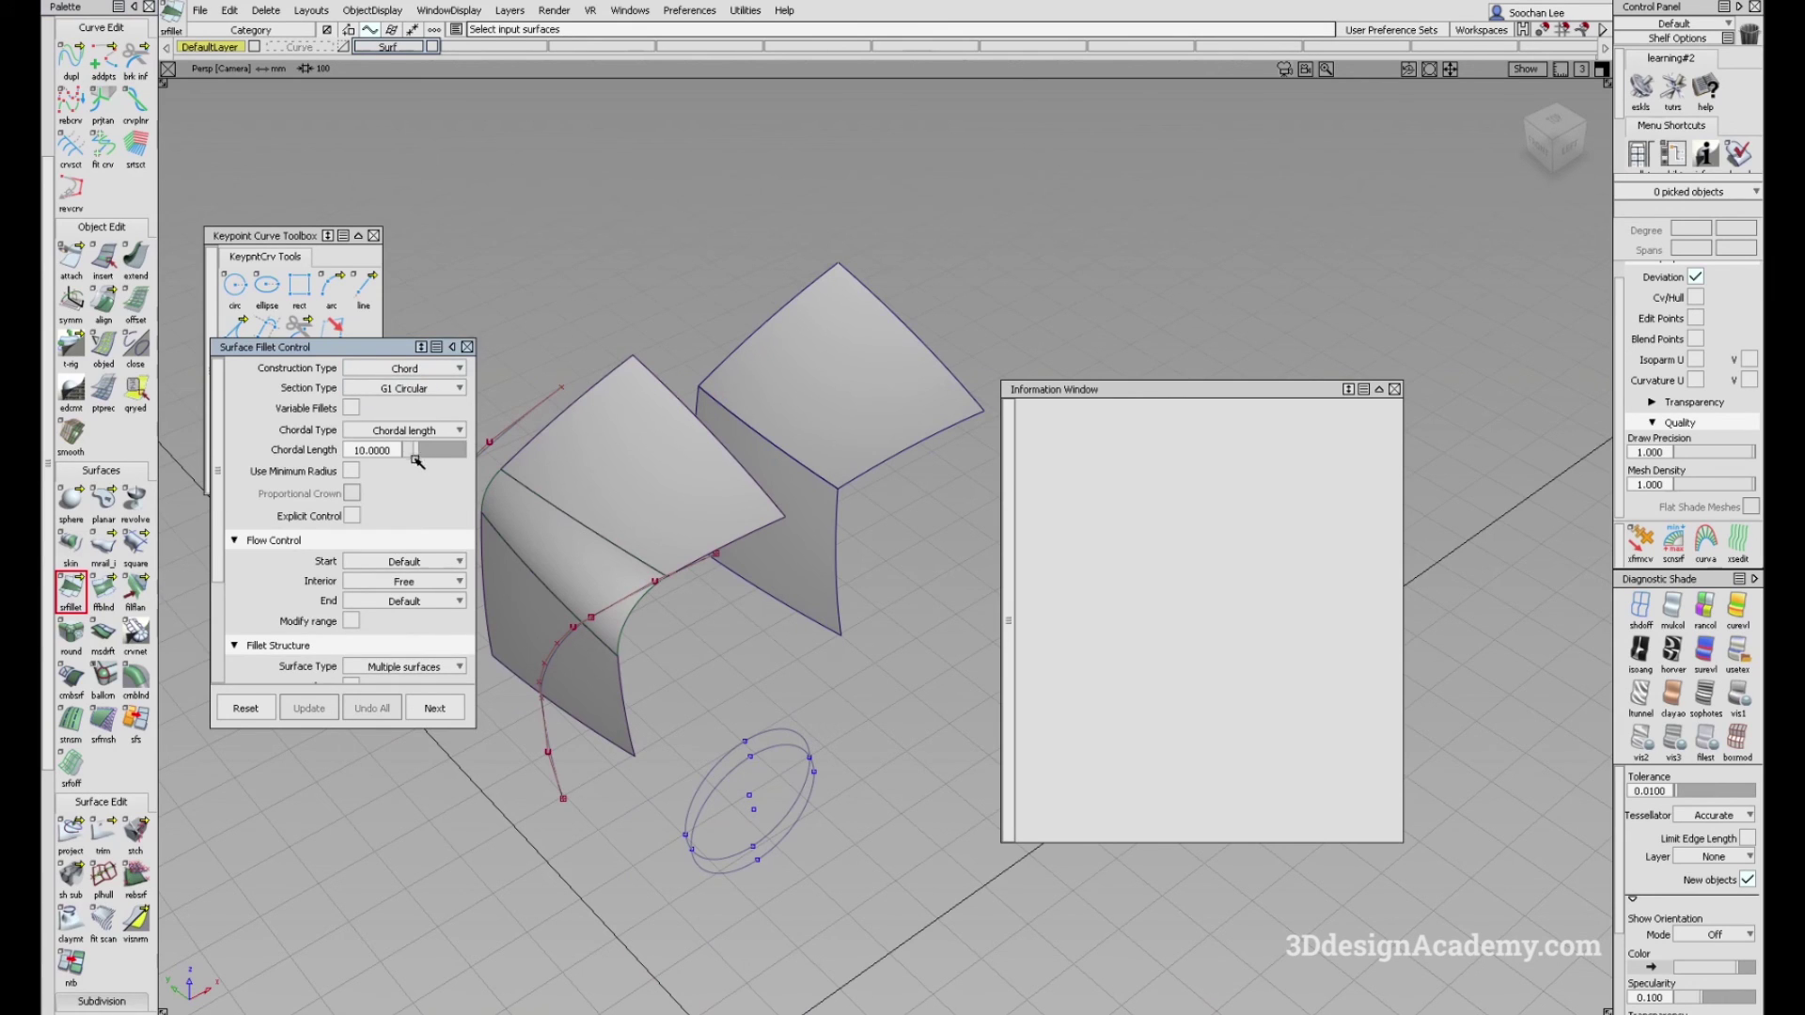
{"action": "left_click_drag", "start_coordinate": [391, 450], "coordinate": [269, 445]}
{"action": "key", "text": "BackSpace"}
{"action": "key", "text": "BackSpace"}
{"action": "key", "text": "BackSpace"}
{"action": "key", "text": "BackSpace"}
{"action": "key", "text": "BackSpace"}
{"action": "key", "text": "BackSpace"}
{"action": "key", "text": "BackSpace"}
{"action": "type", "text": "100"}
{"action": "key", "text": "Return"}
Step: Build the chord fillet between the rear upper surface and its side wall, with edge alignment at both the start and end
{"action": "left_click", "coordinate": [814, 440]}
{"action": "left_click", "coordinate": [806, 554]}
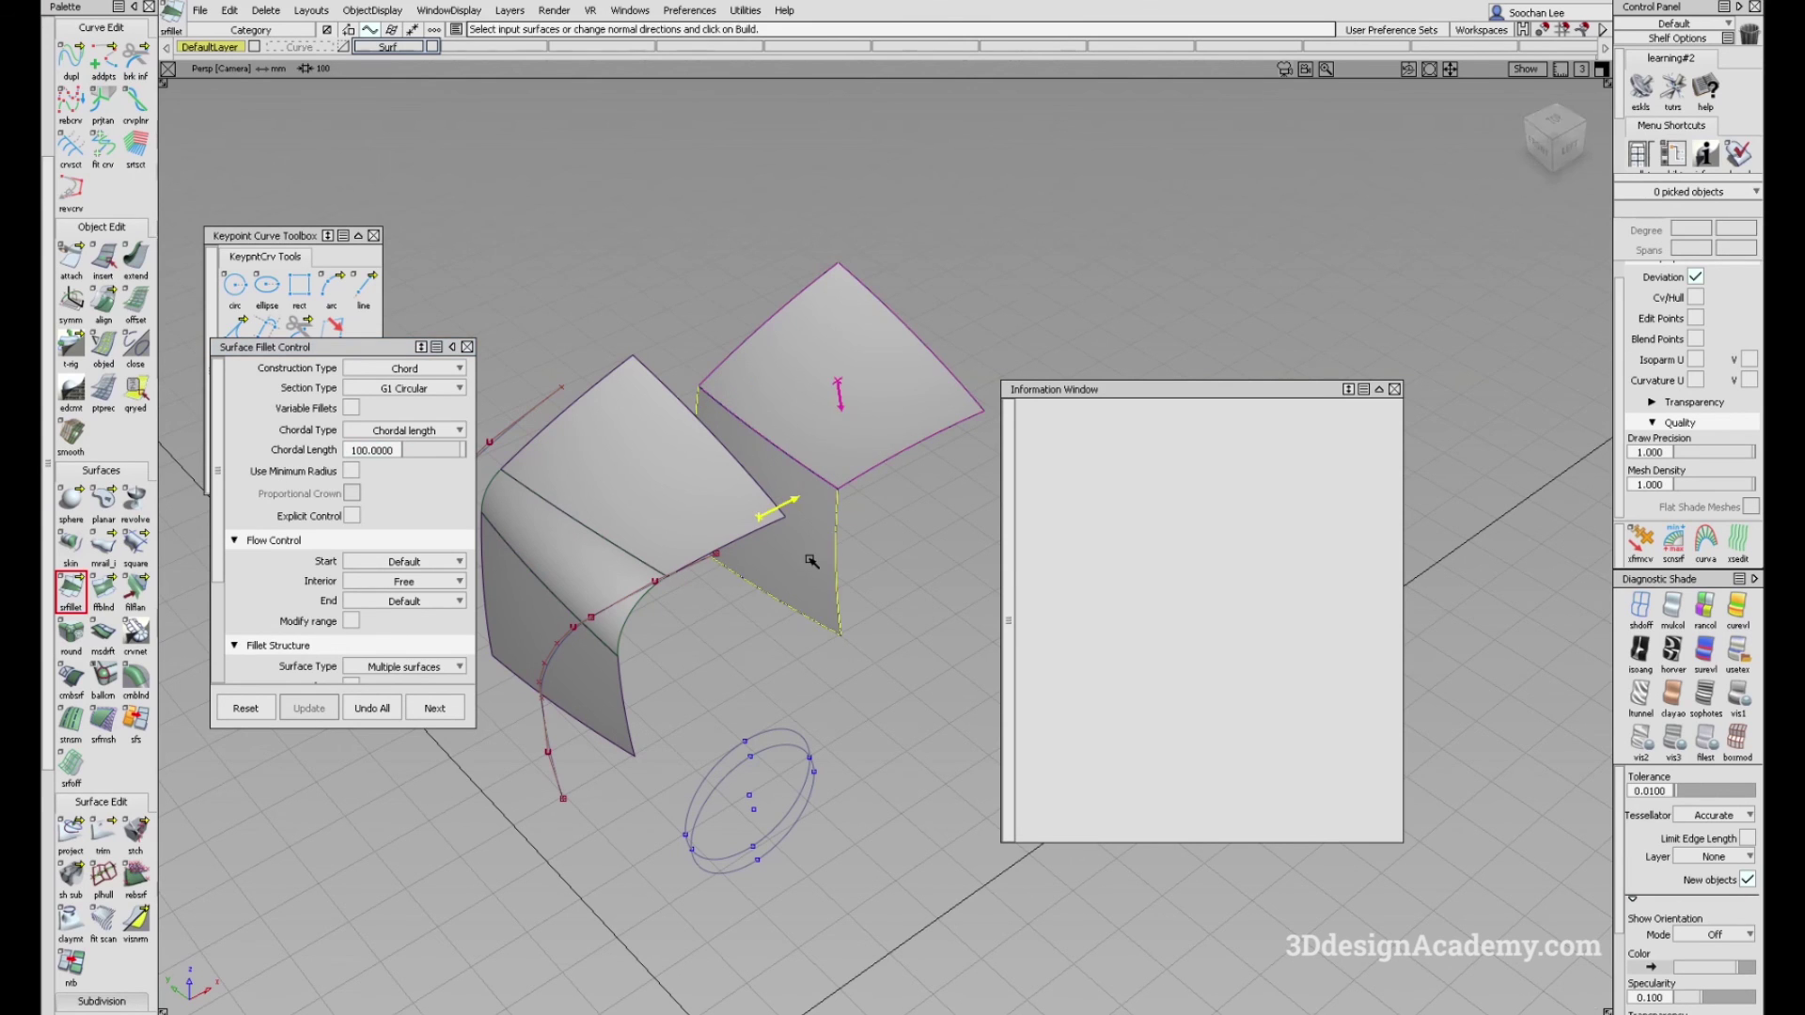
{"action": "middle_click_drag", "start_coordinate": [768, 525], "coordinate": [811, 518], "text": "alt+shift"}
{"action": "left_click", "coordinate": [972, 443]}
{"action": "left_click", "coordinate": [973, 444]}
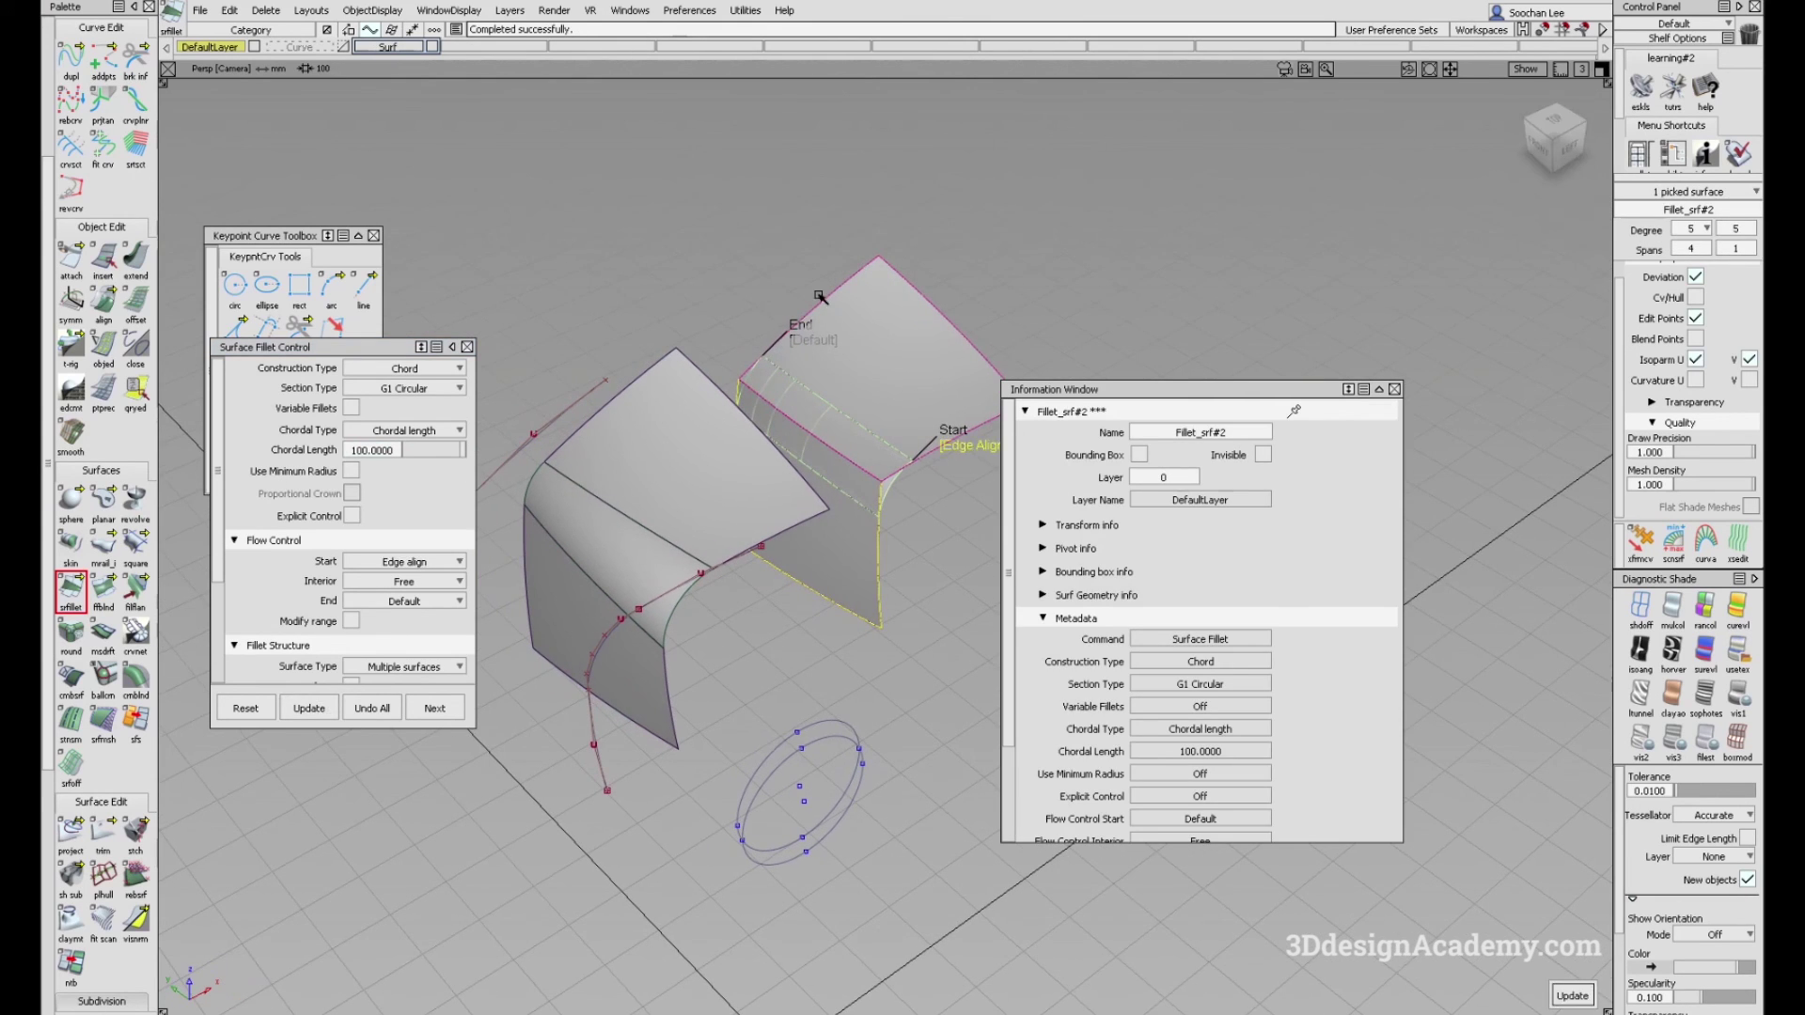
{"action": "left_click", "coordinate": [823, 340]}
{"action": "left_click", "coordinate": [823, 339]}
{"action": "key", "text": "space"}
{"action": "left_click_drag", "start_coordinate": [823, 479], "coordinate": [843, 469], "text": "alt+shift"}
{"action": "middle_click_drag", "start_coordinate": [842, 469], "coordinate": [814, 435], "text": "alt+shift"}
{"action": "key", "text": "space"}
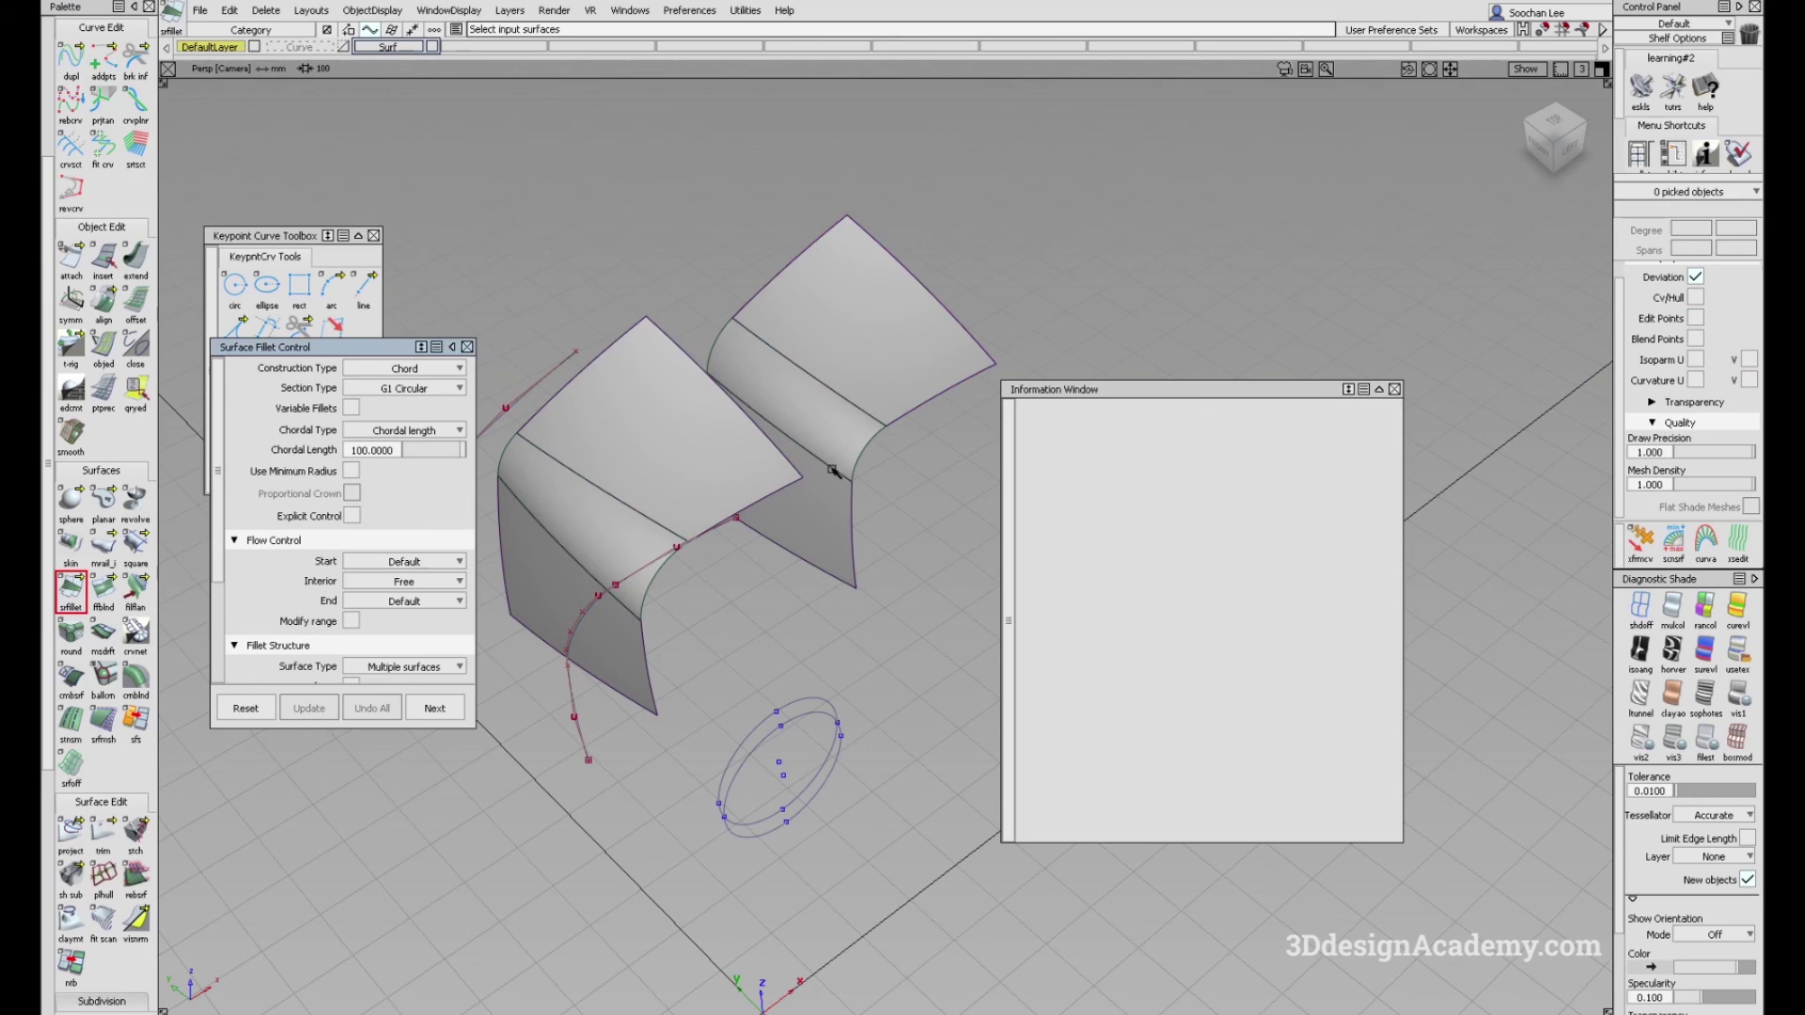
Step: Measure the minimum and maximum curve-to-curve deviation between the two long edges of the rear chord fillet
{"action": "left_click_drag", "start_coordinate": [847, 478], "coordinate": [874, 489], "text": "alt+shift"}
{"action": "scroll", "coordinate": [94, 881], "scroll_direction": "down", "scroll_amount": 6}
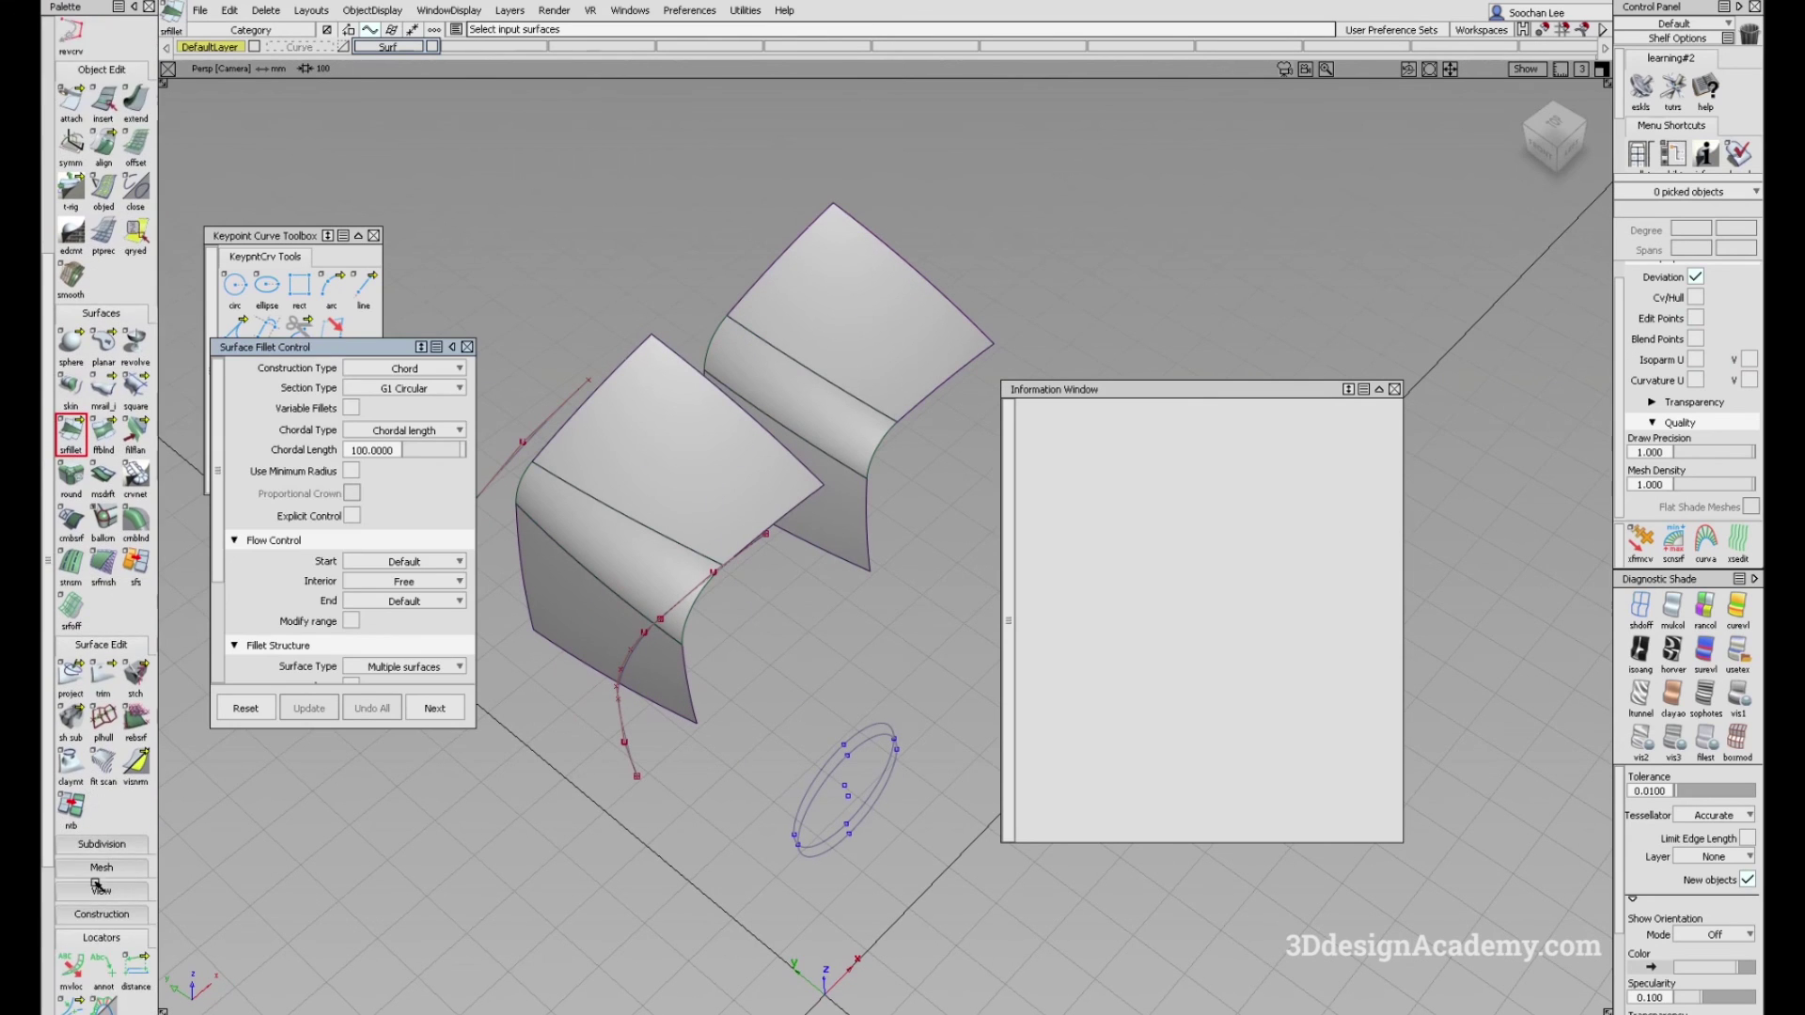
{"action": "left_click", "coordinate": [70, 904]}
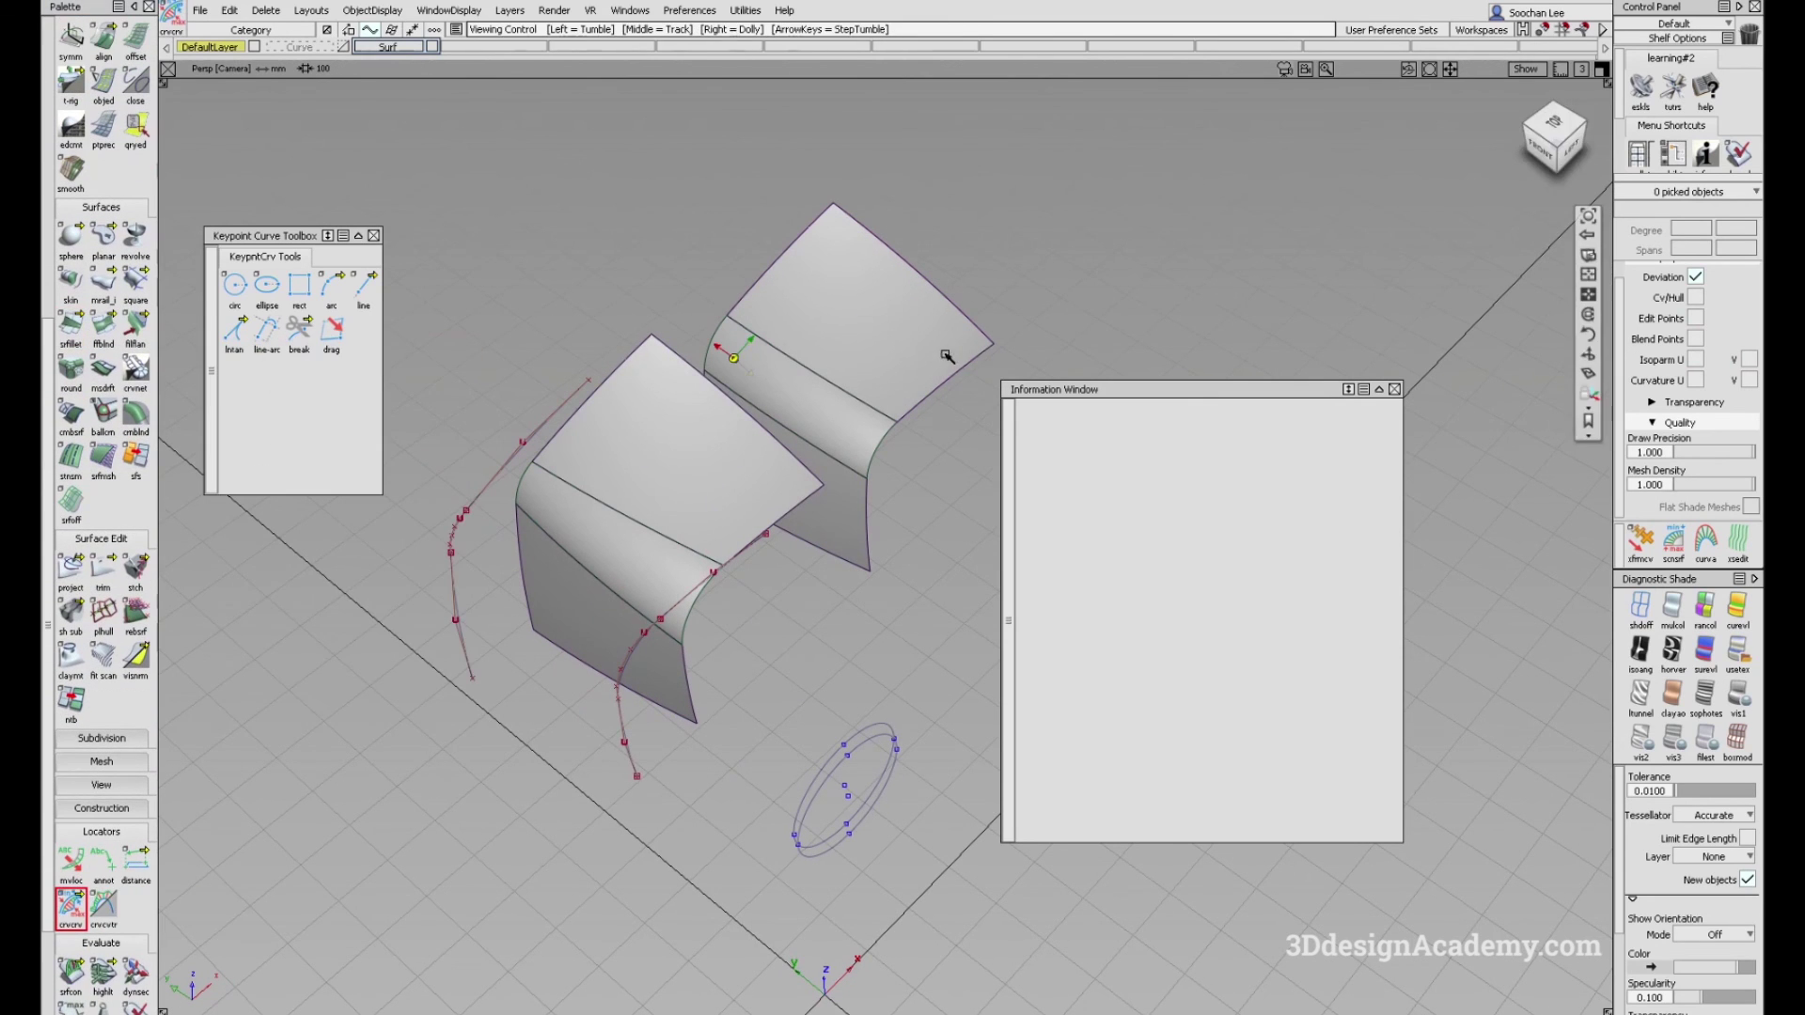
{"action": "left_click", "coordinate": [841, 395]}
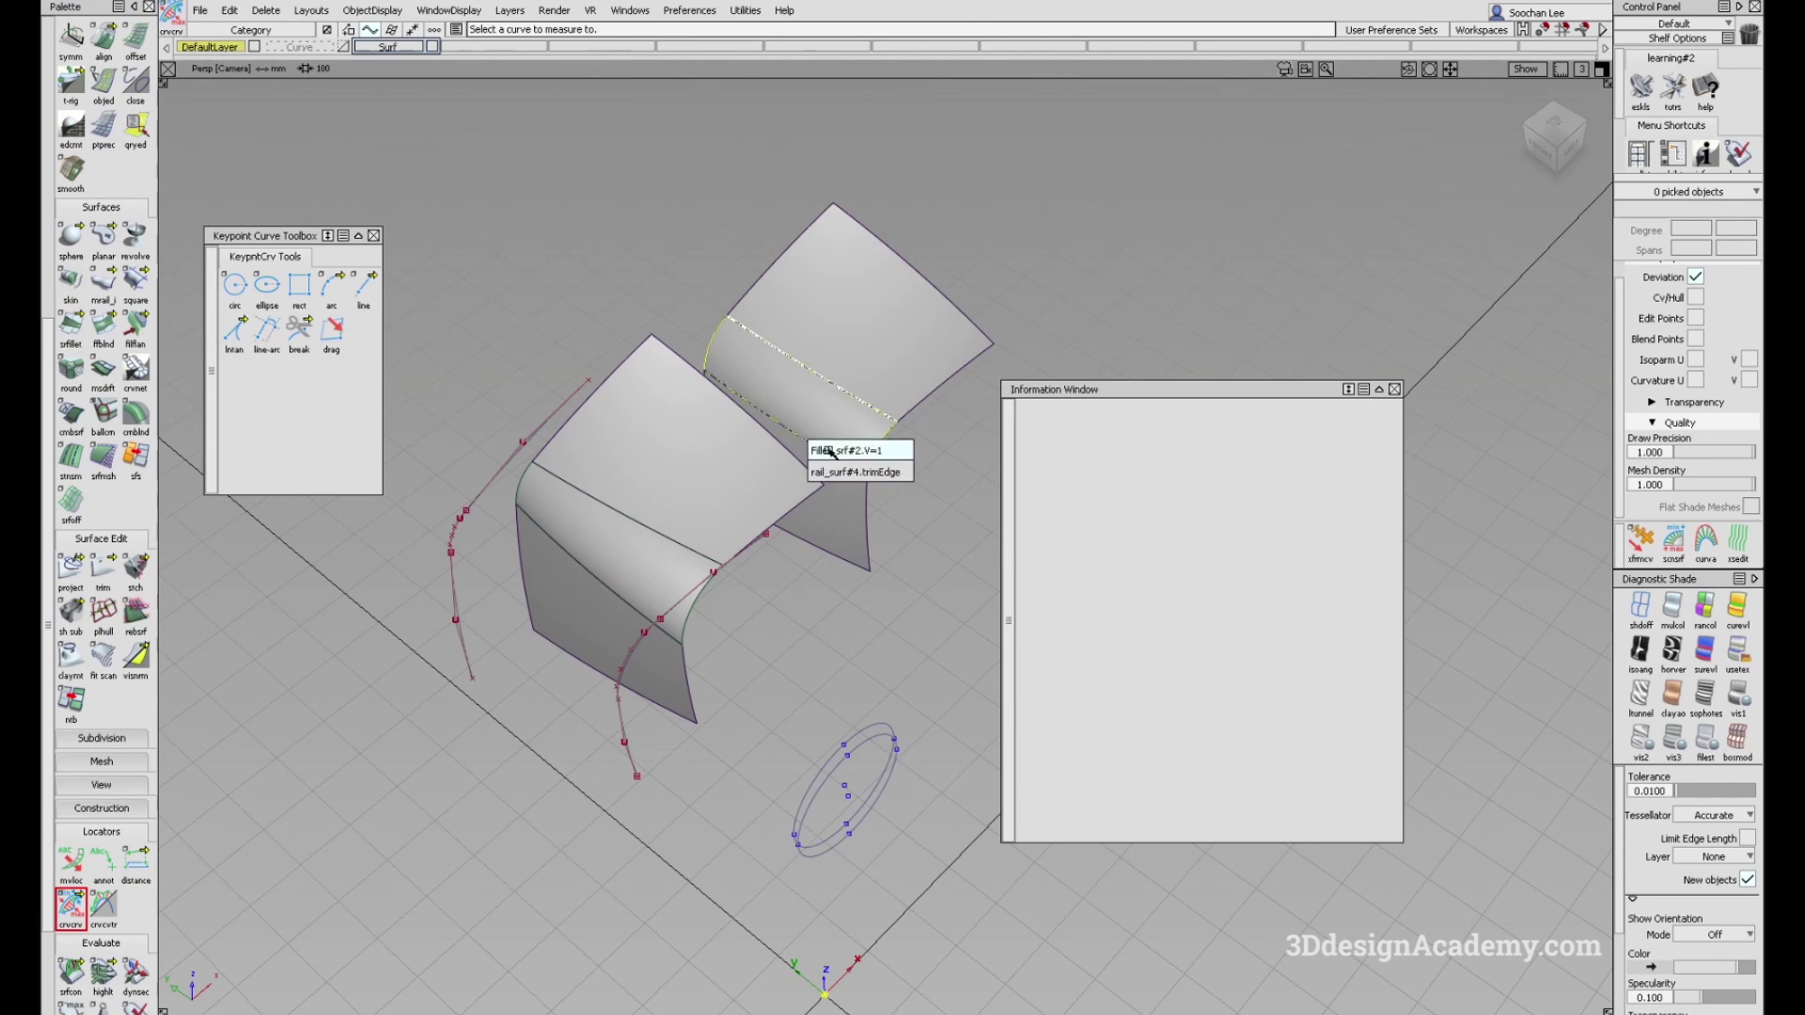
{"action": "left_click", "coordinate": [827, 446]}
{"action": "left_click_drag", "start_coordinate": [790, 401], "coordinate": [930, 404], "text": "alt+shift"}
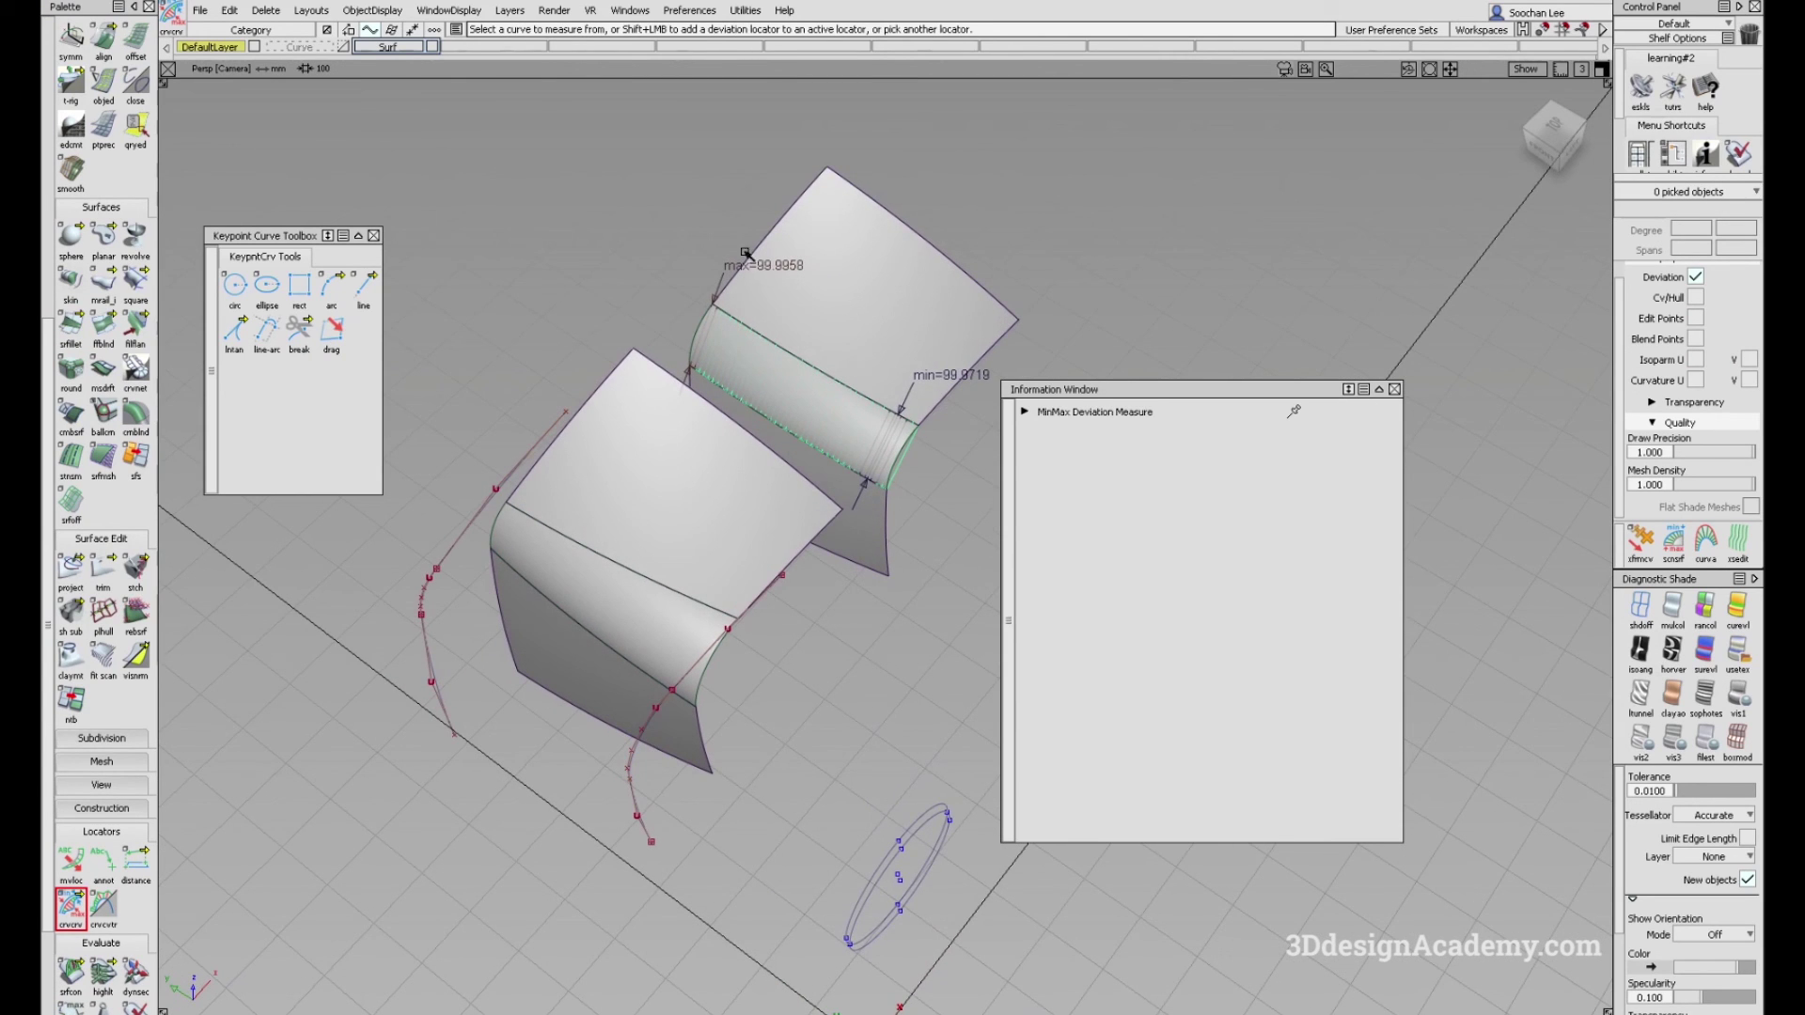
{"action": "left_click_drag", "start_coordinate": [837, 291], "coordinate": [861, 495], "text": "alt+shift"}
{"action": "left_click", "coordinate": [852, 594]}
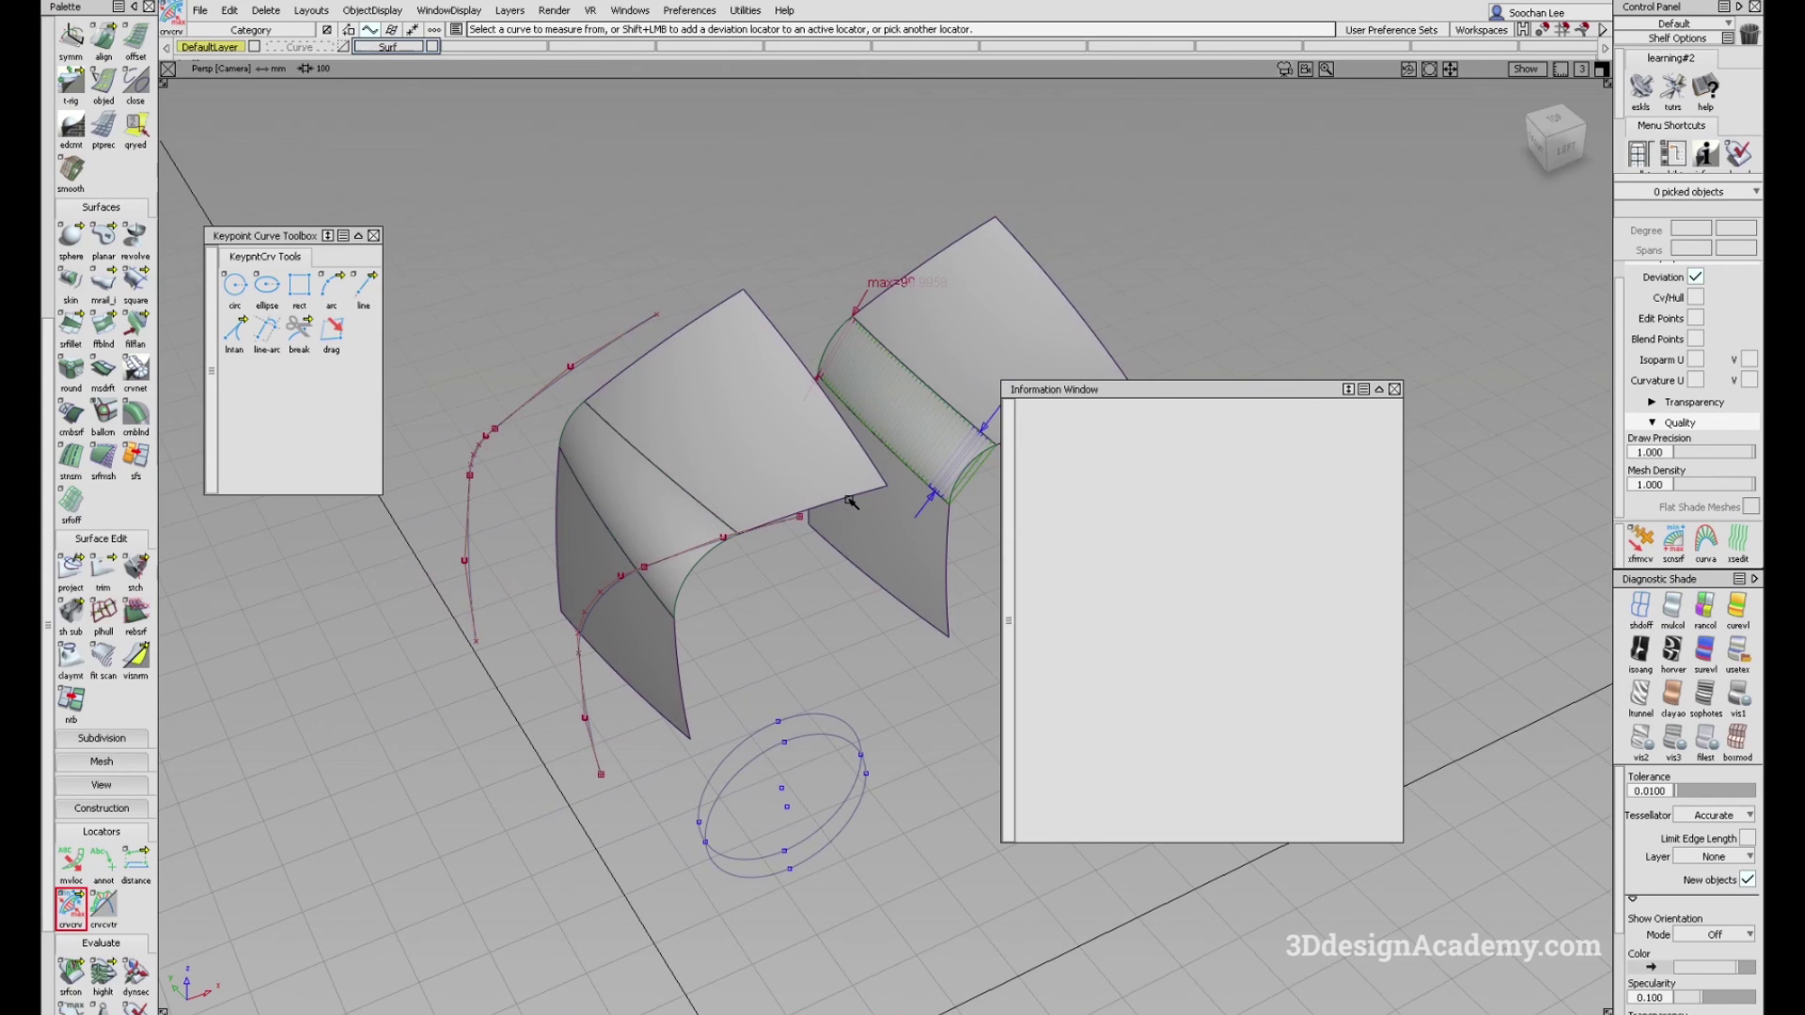